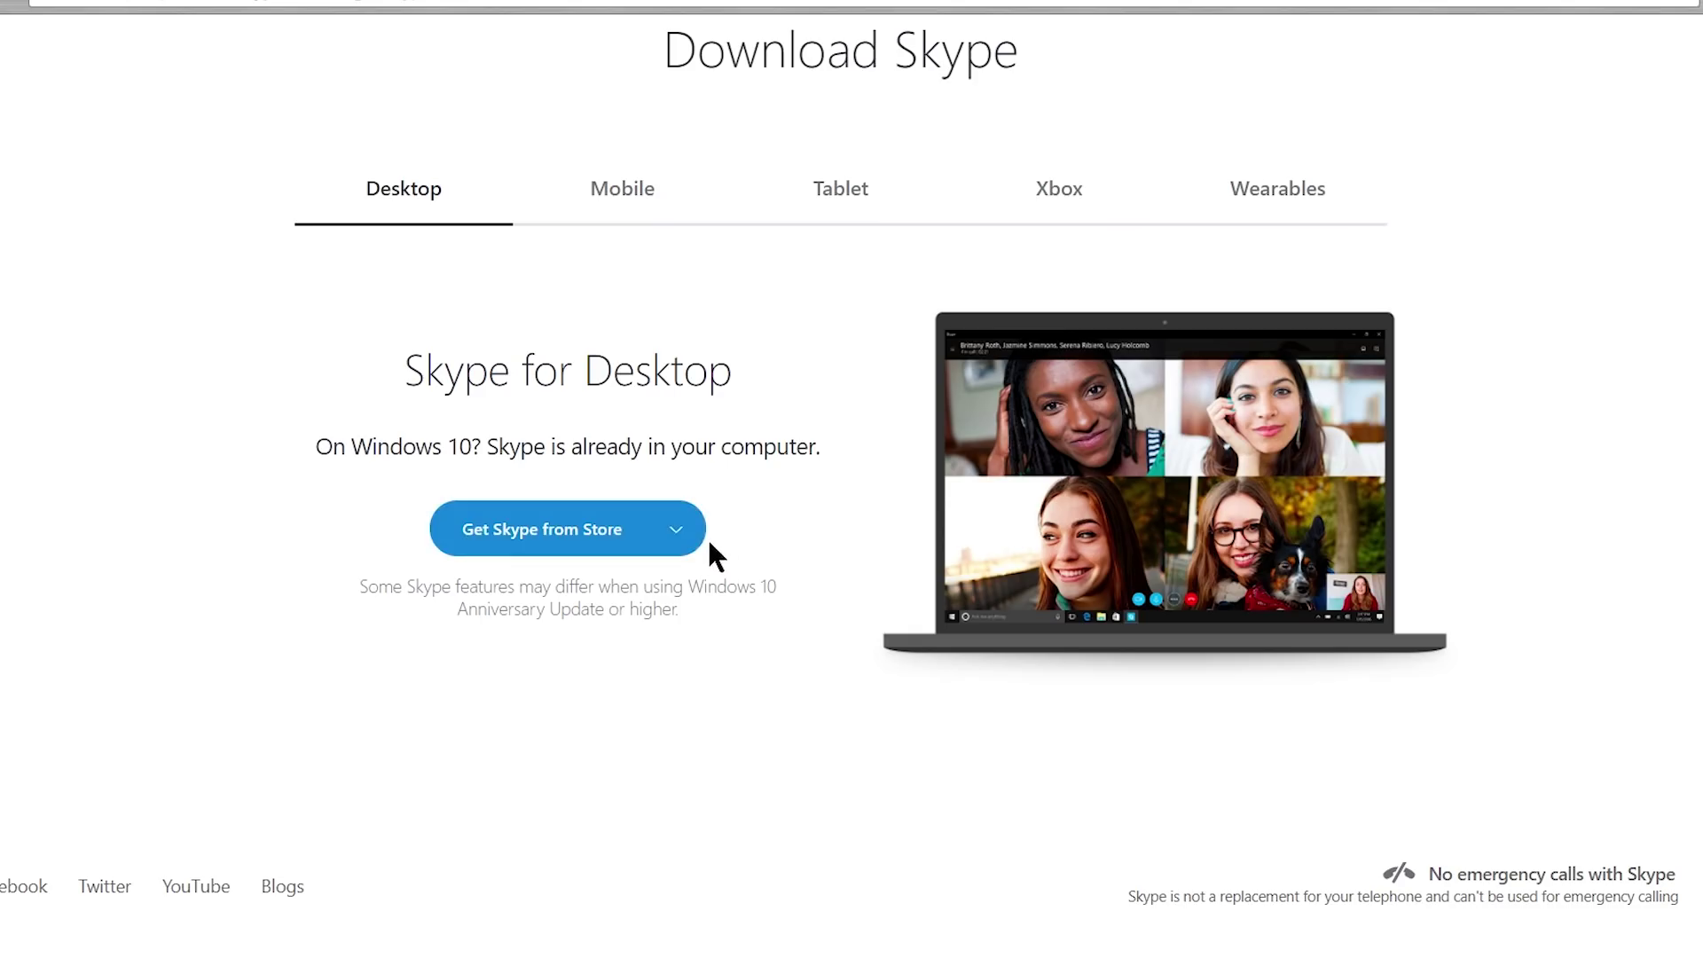
# Pick Get classic Skype from the download options, then follow the Skype for Web sign-in result.
pyautogui.click(688, 537)
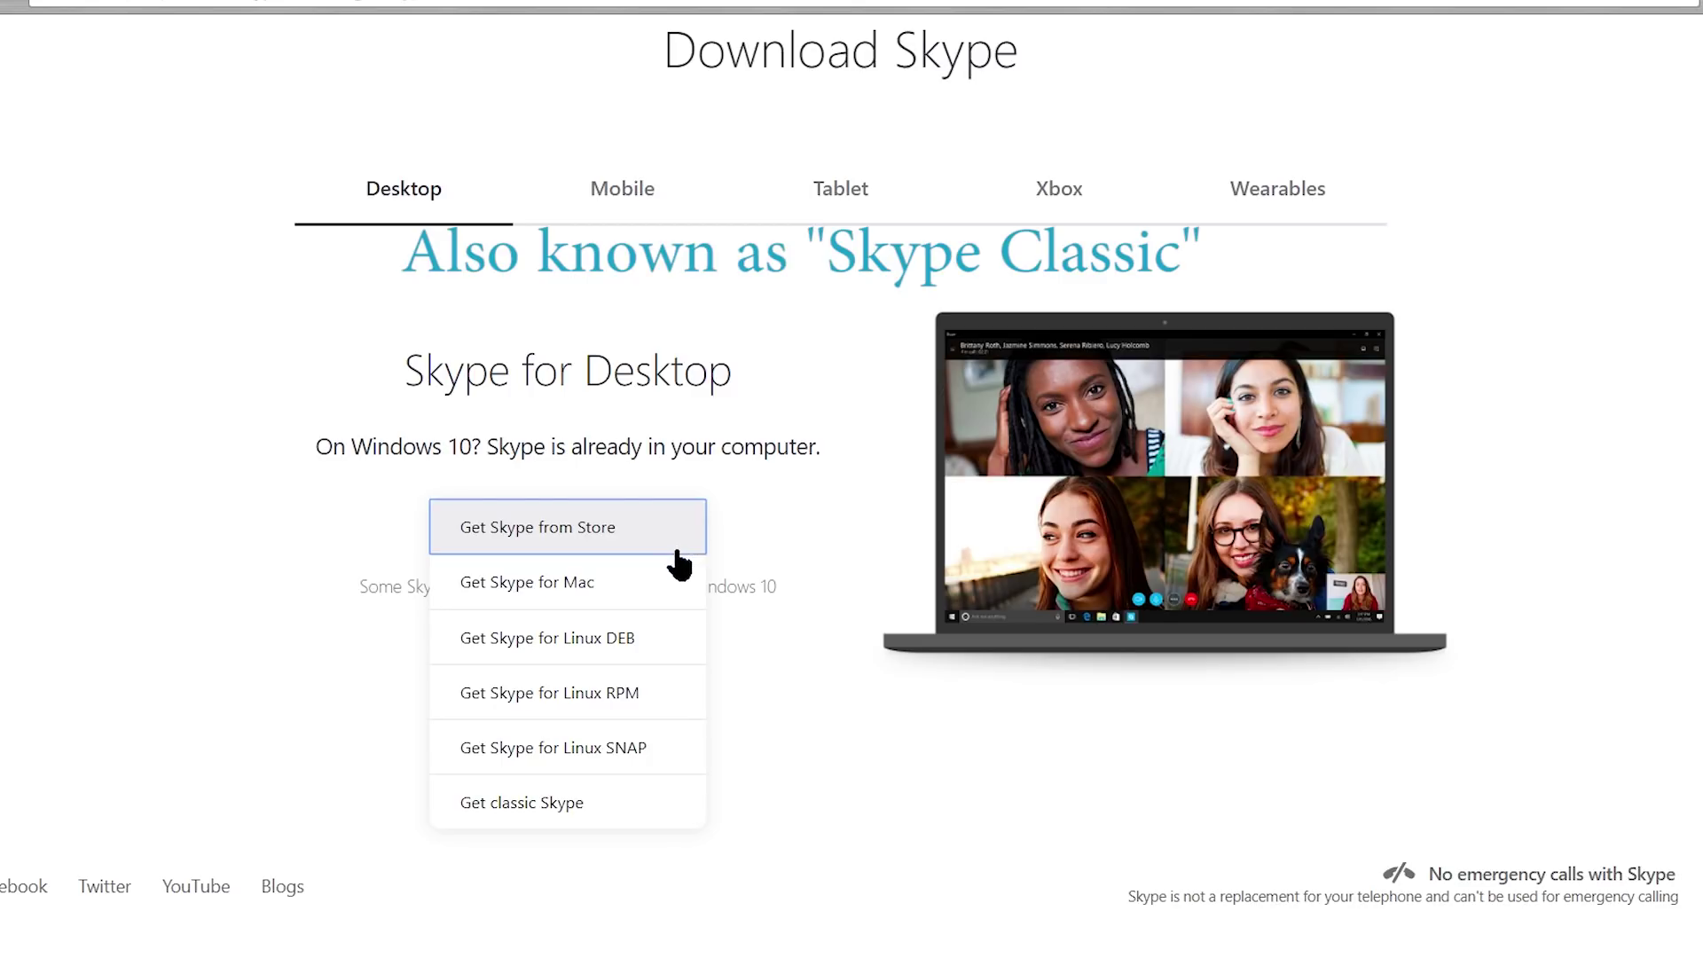
pyautogui.click(620, 802)
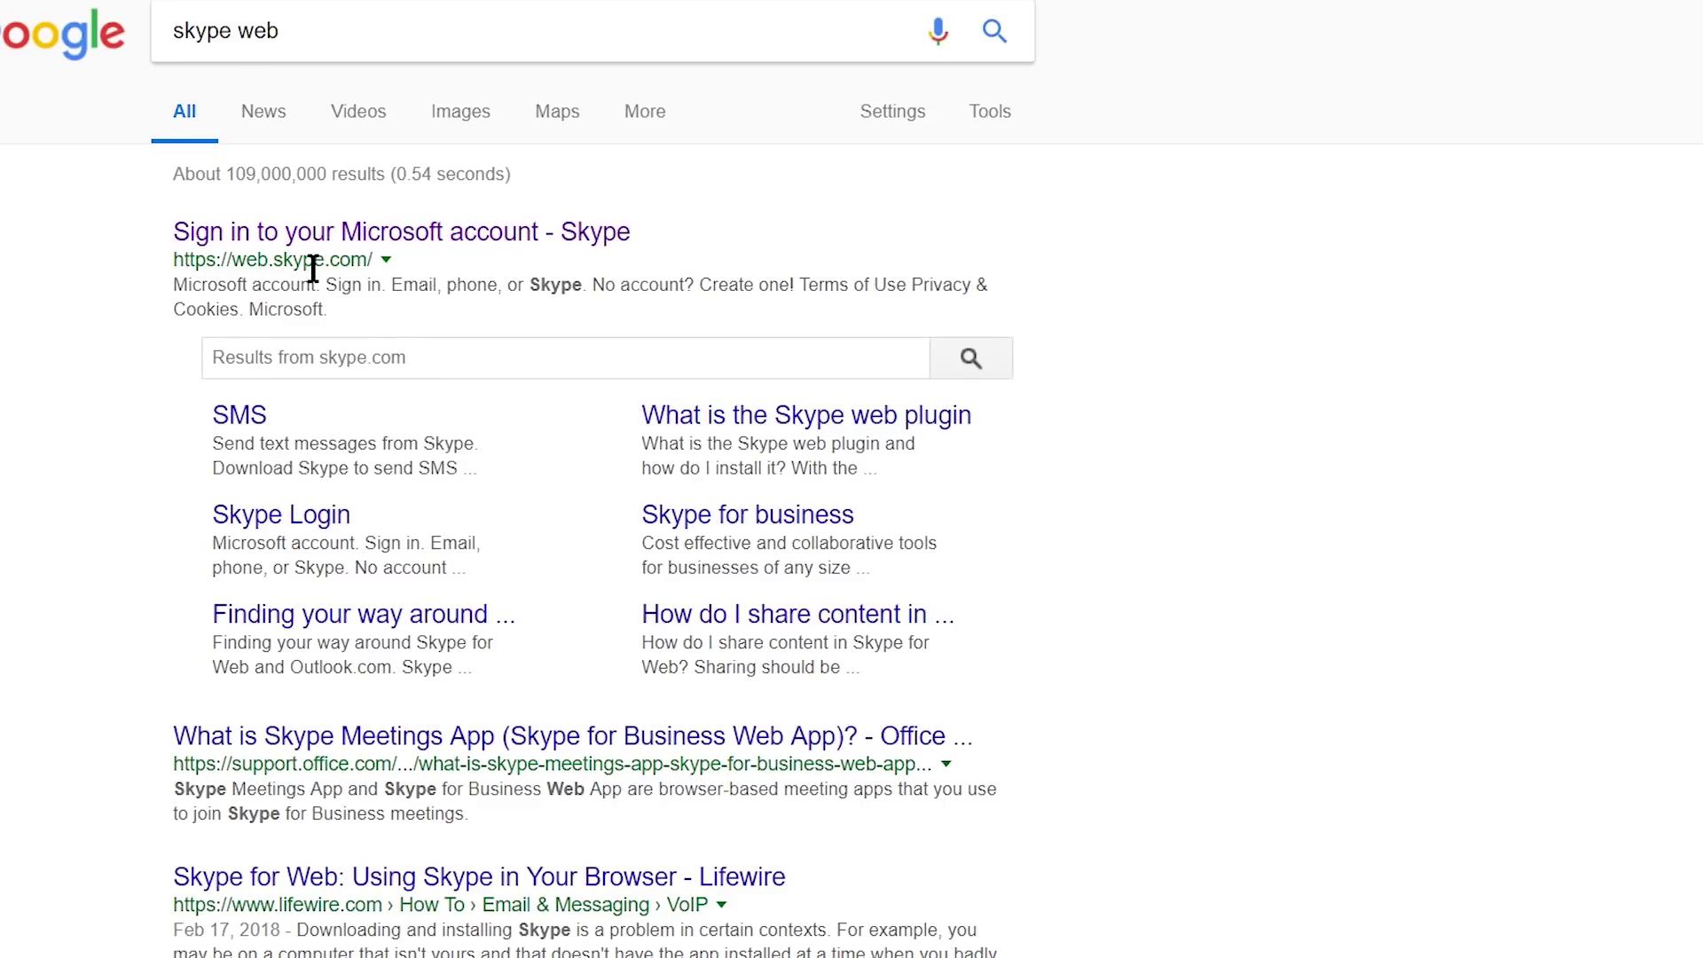
pyautogui.click(317, 233)
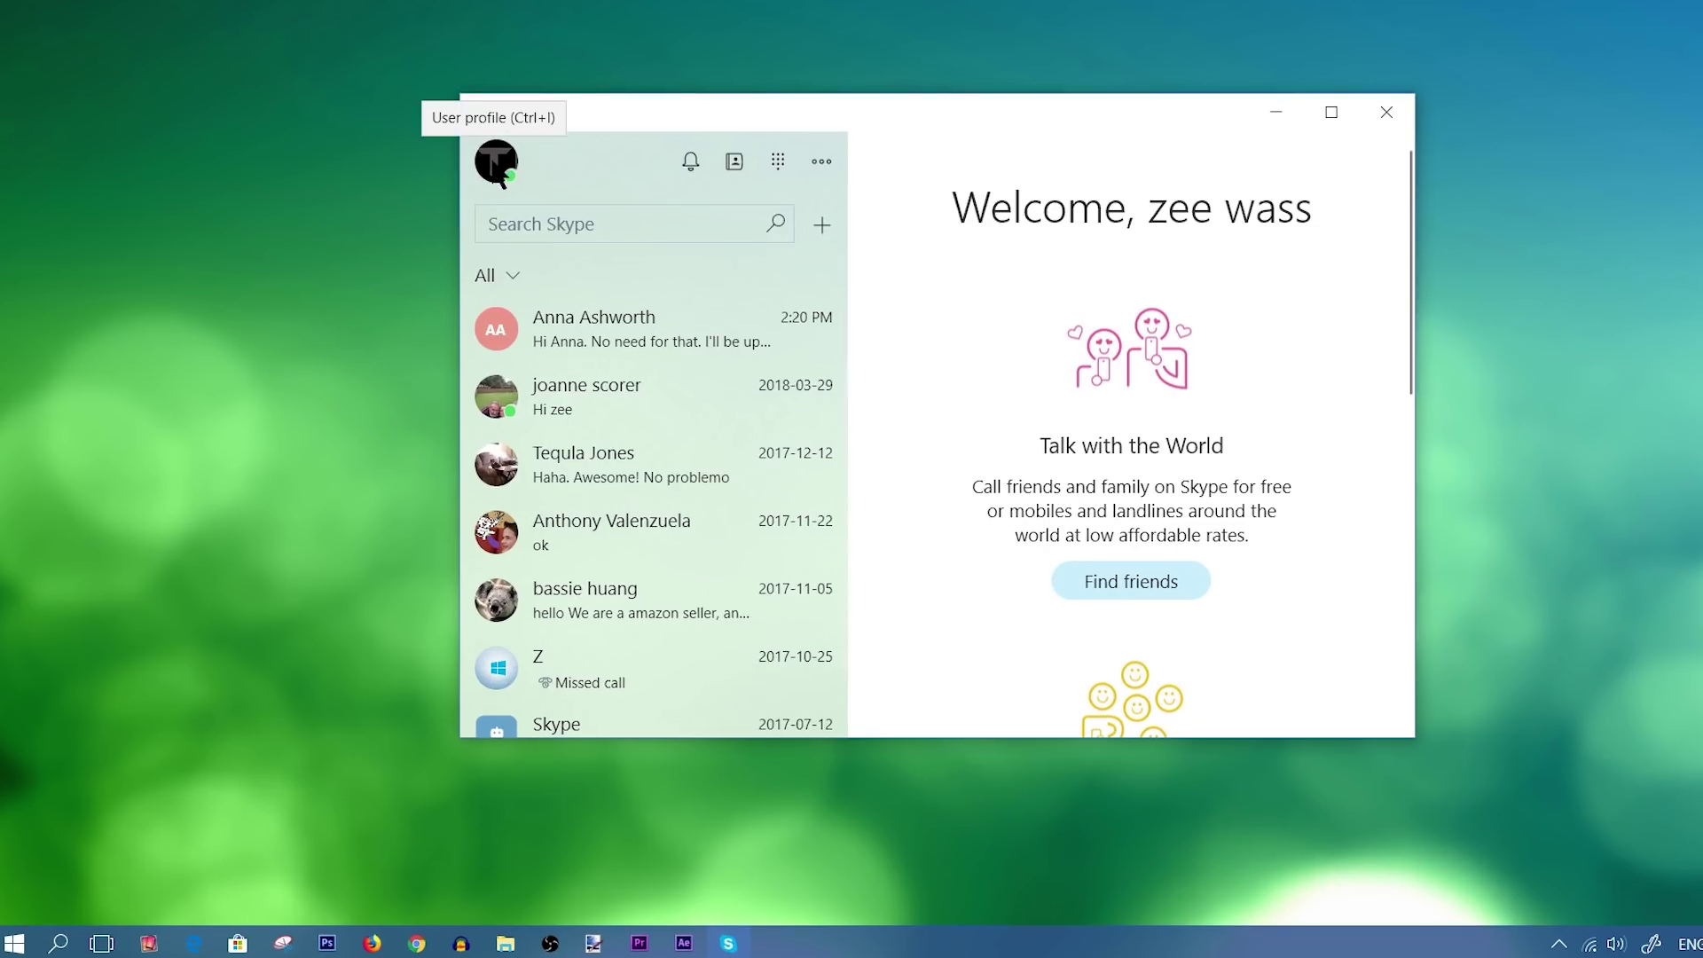
# Make the 'subscribe logo' image the profile picture, shifted and zoomed in, and save it.
pyautogui.click(495, 167)
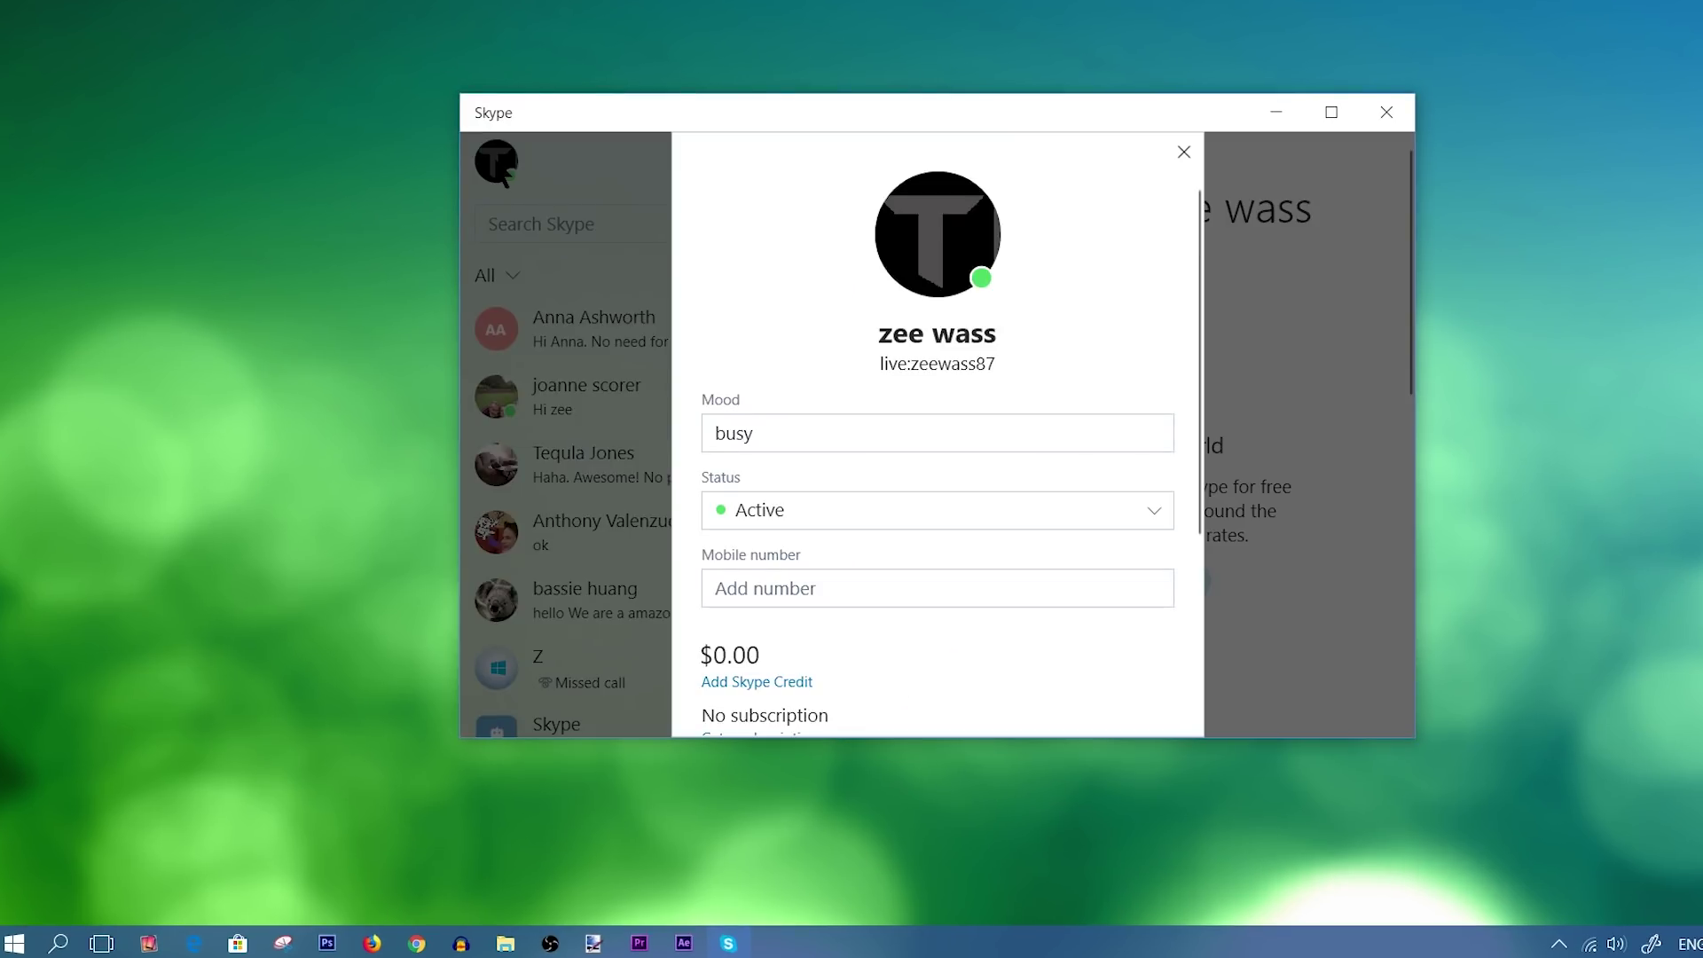
pyautogui.scroll(-3, 1136, 382)
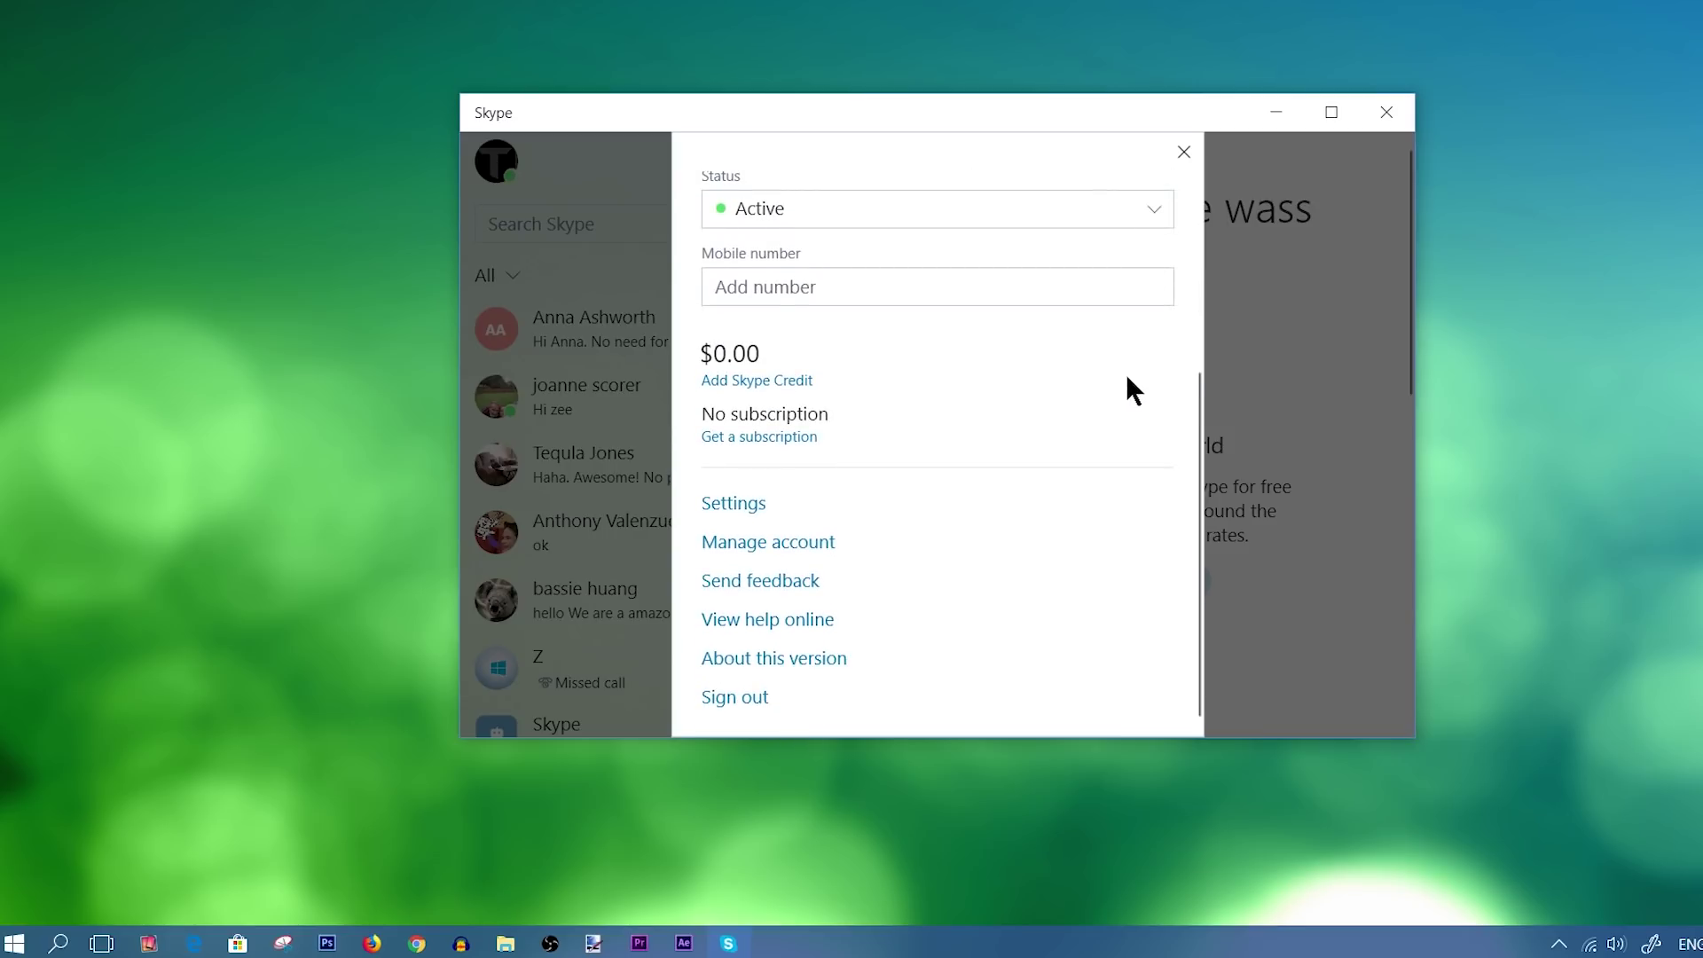
pyautogui.scroll(3, 1027, 506)
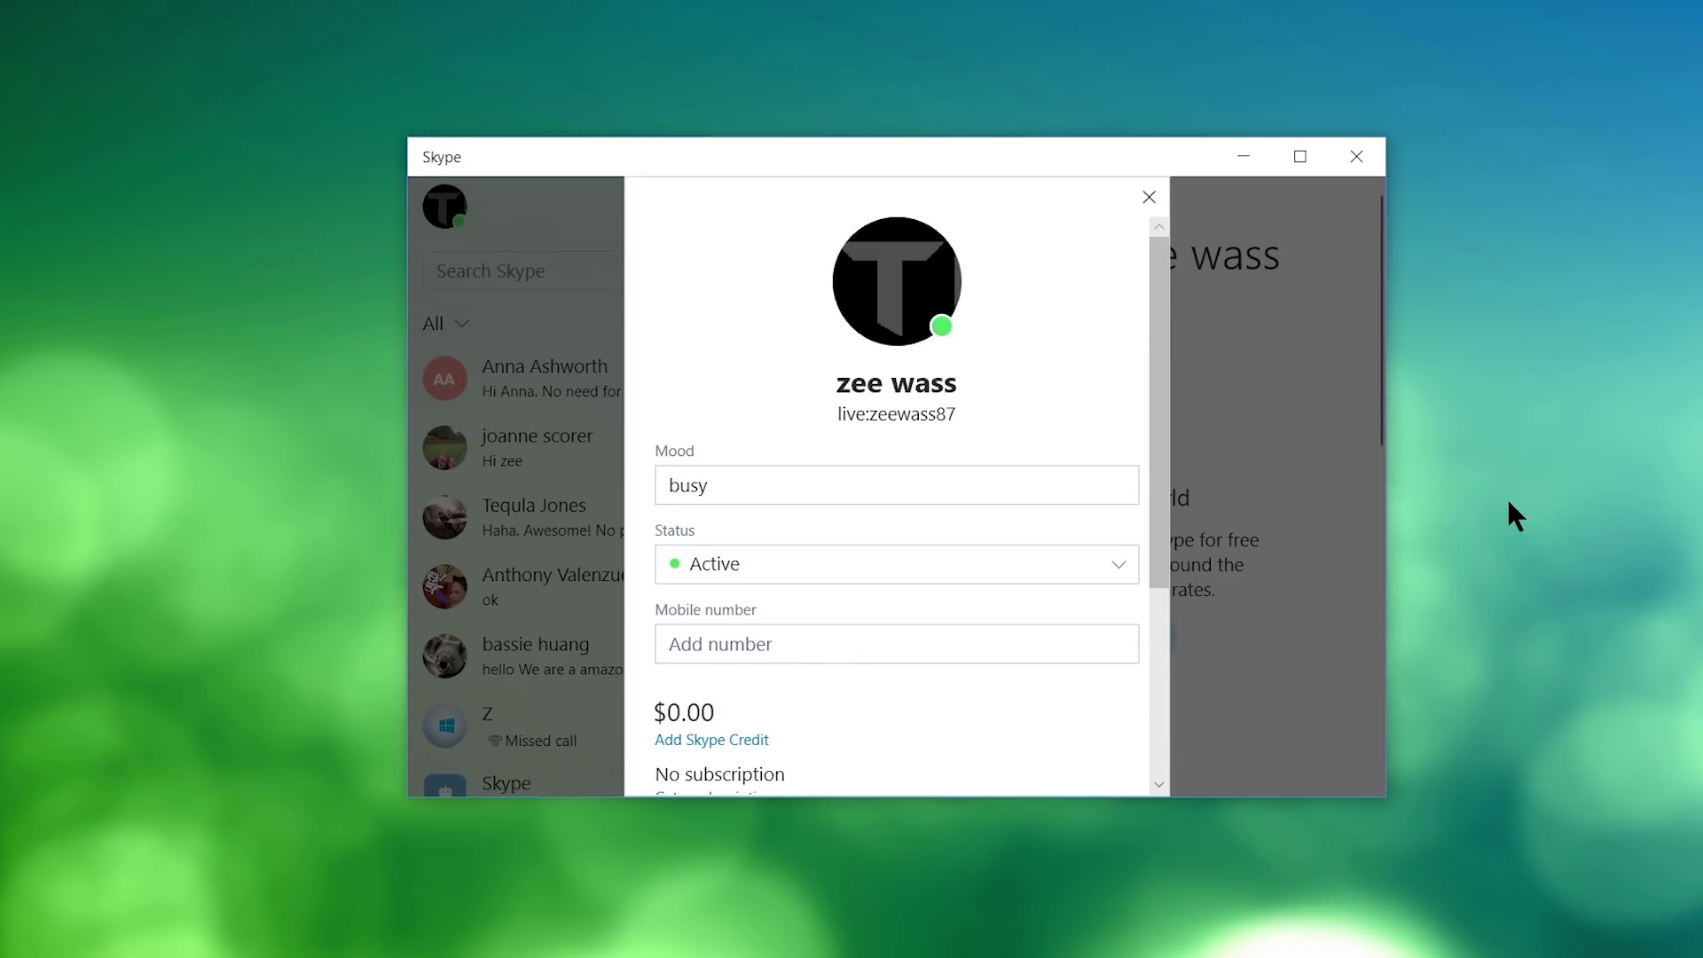
pyautogui.moveTo(885, 288)
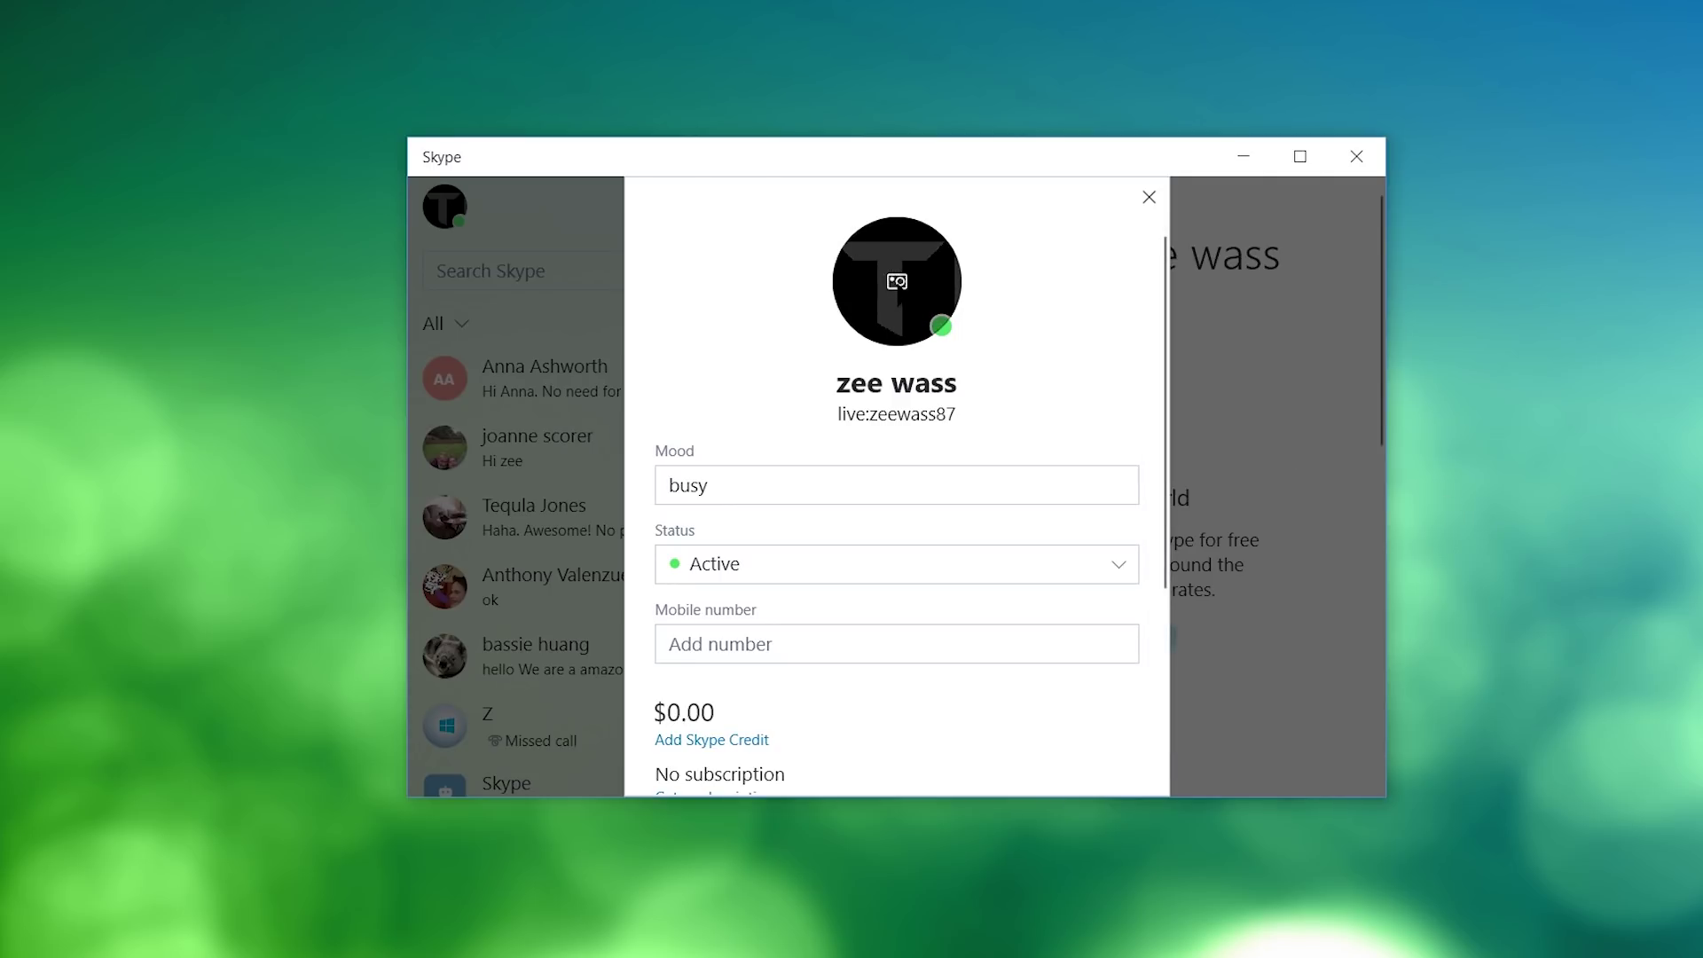
pyautogui.click(896, 279)
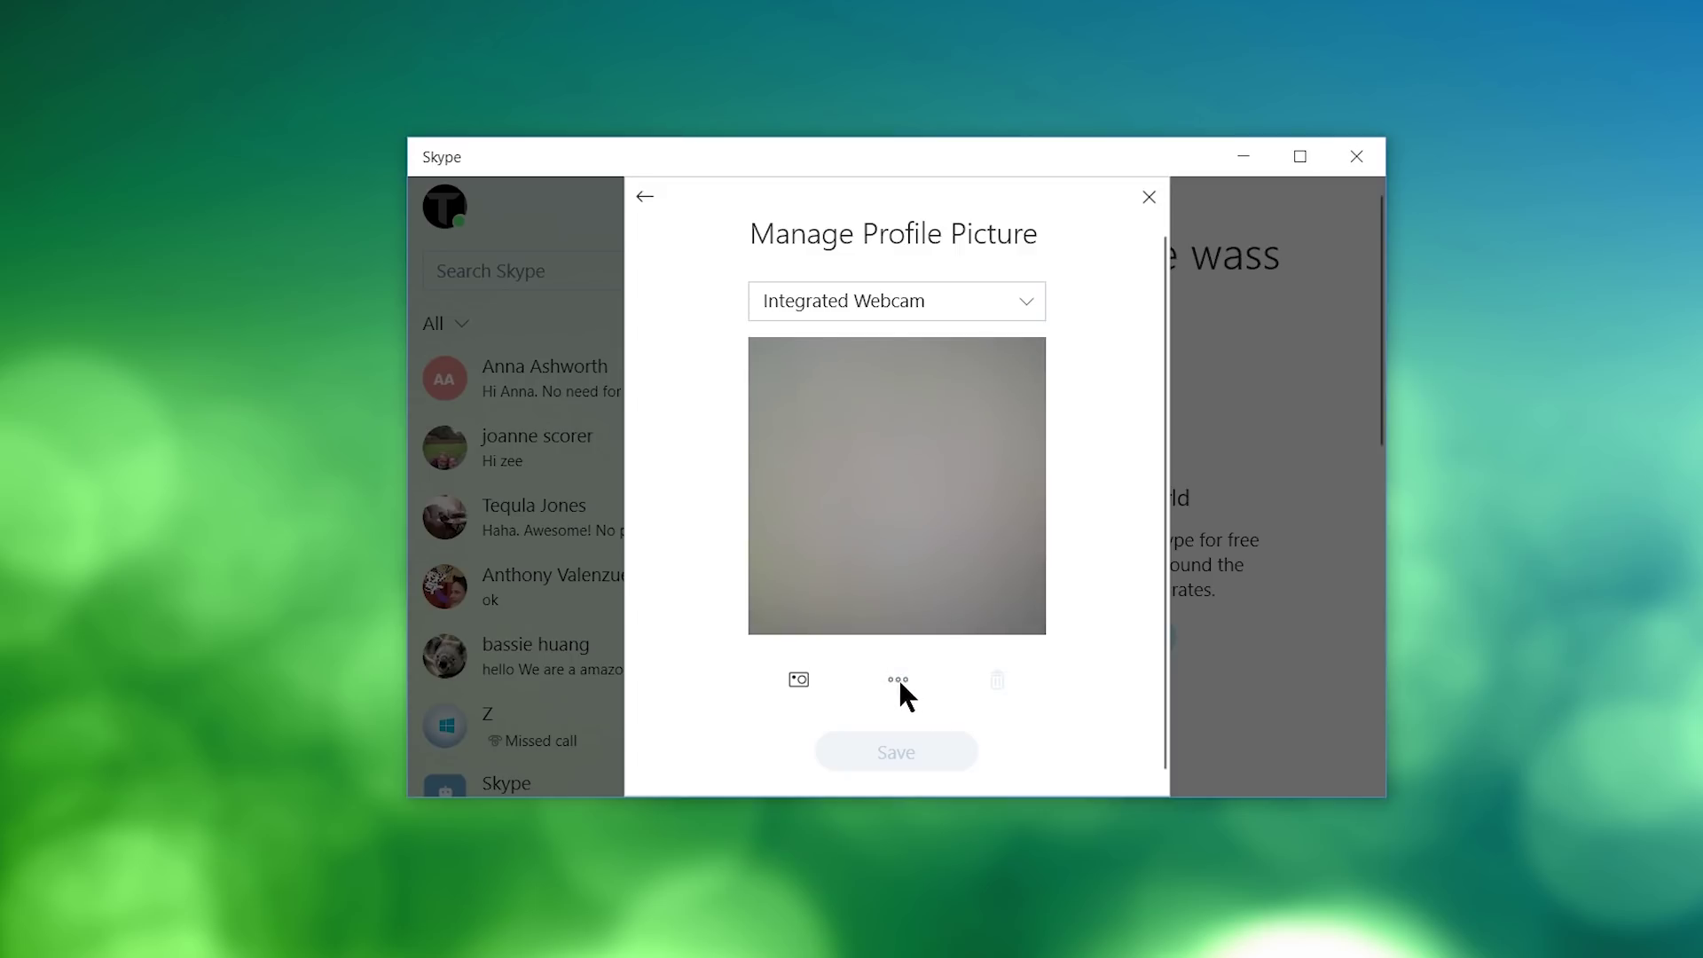
pyautogui.click(896, 680)
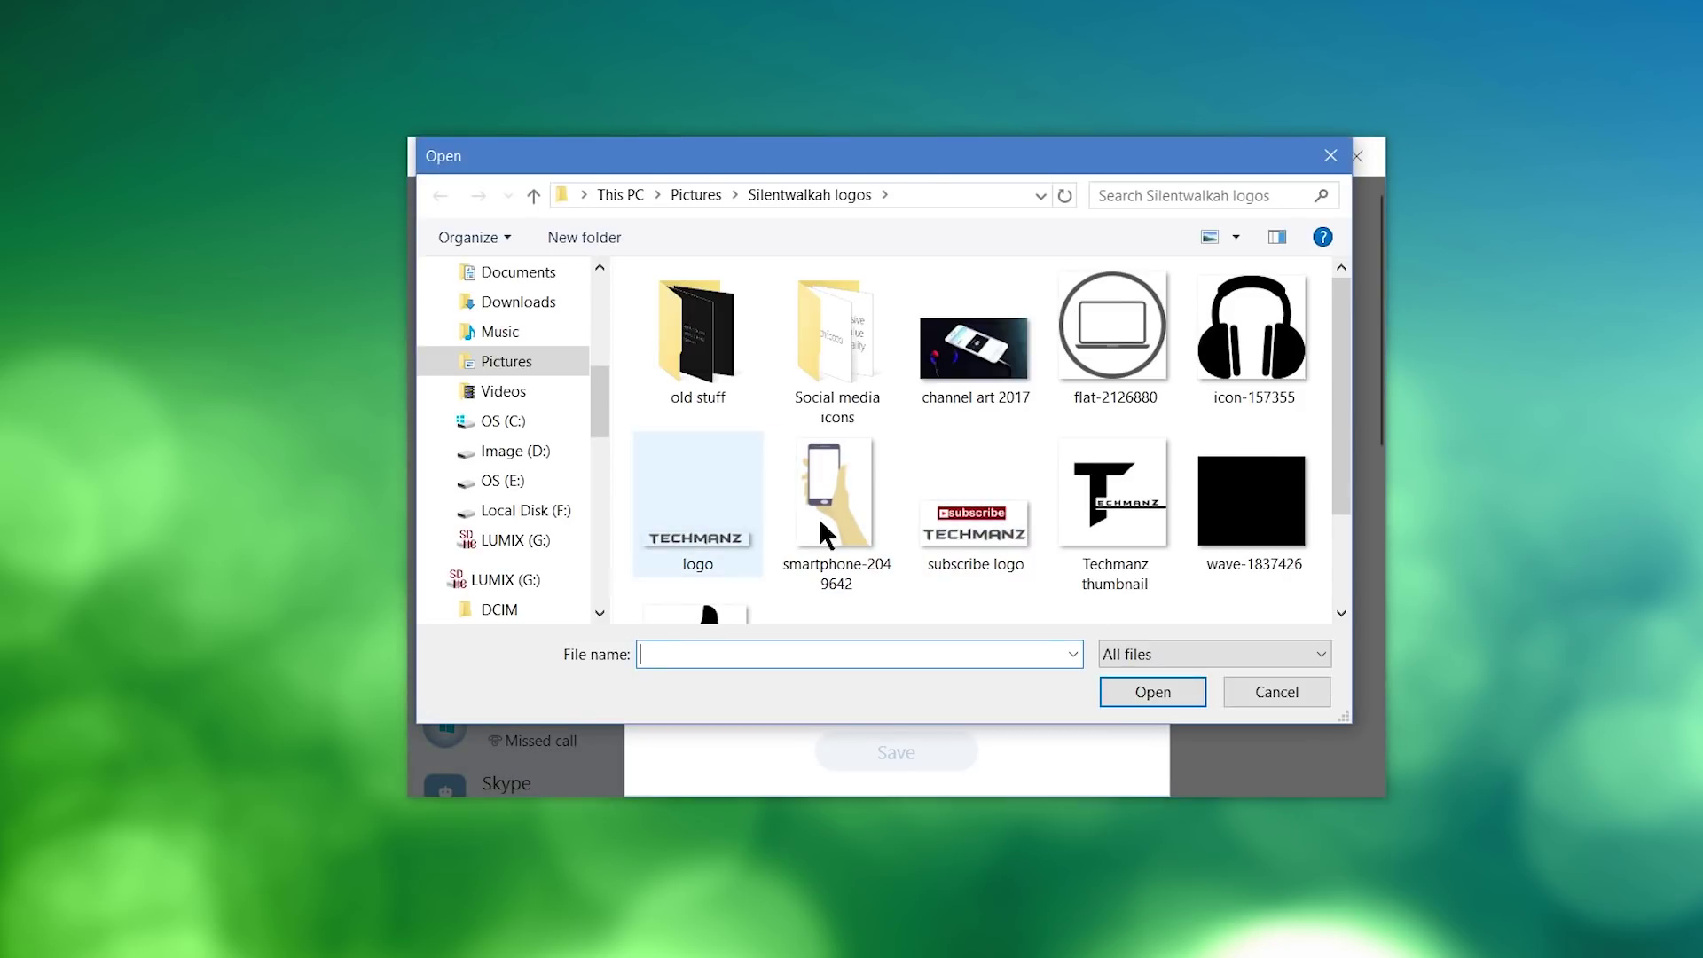
pyautogui.doubleClick(981, 520)
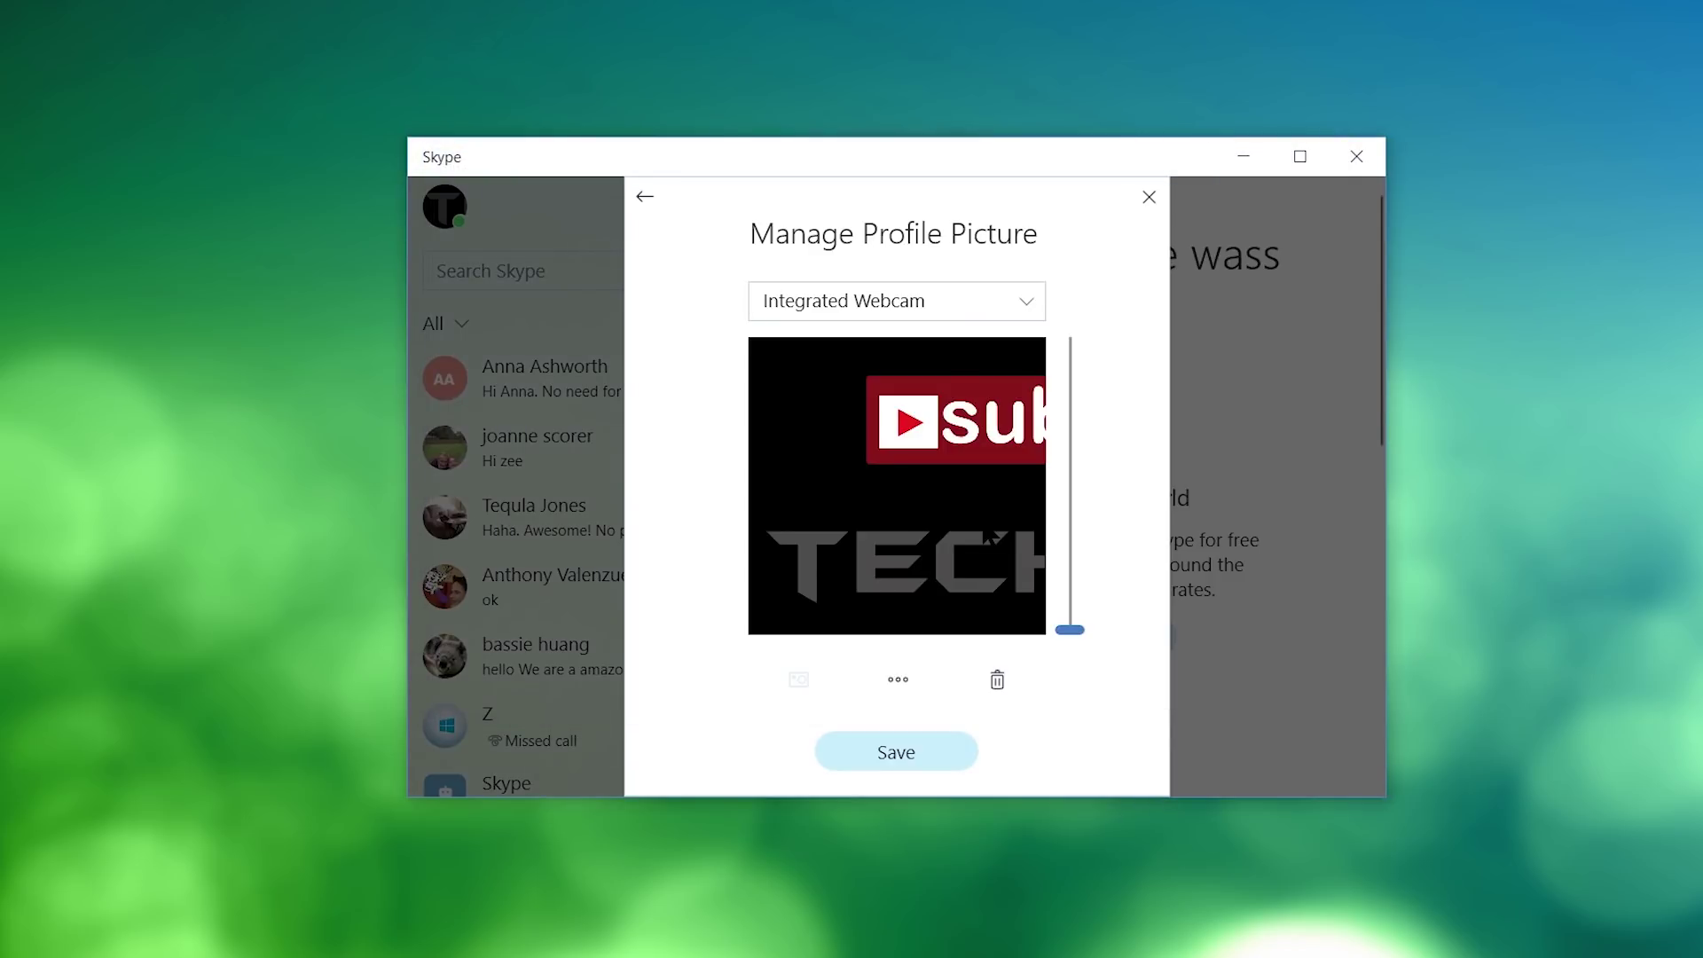
pyautogui.moveTo(989, 536); pyautogui.dragTo(898, 537)
pyautogui.moveTo(1069, 628); pyautogui.dragTo(1071, 630)
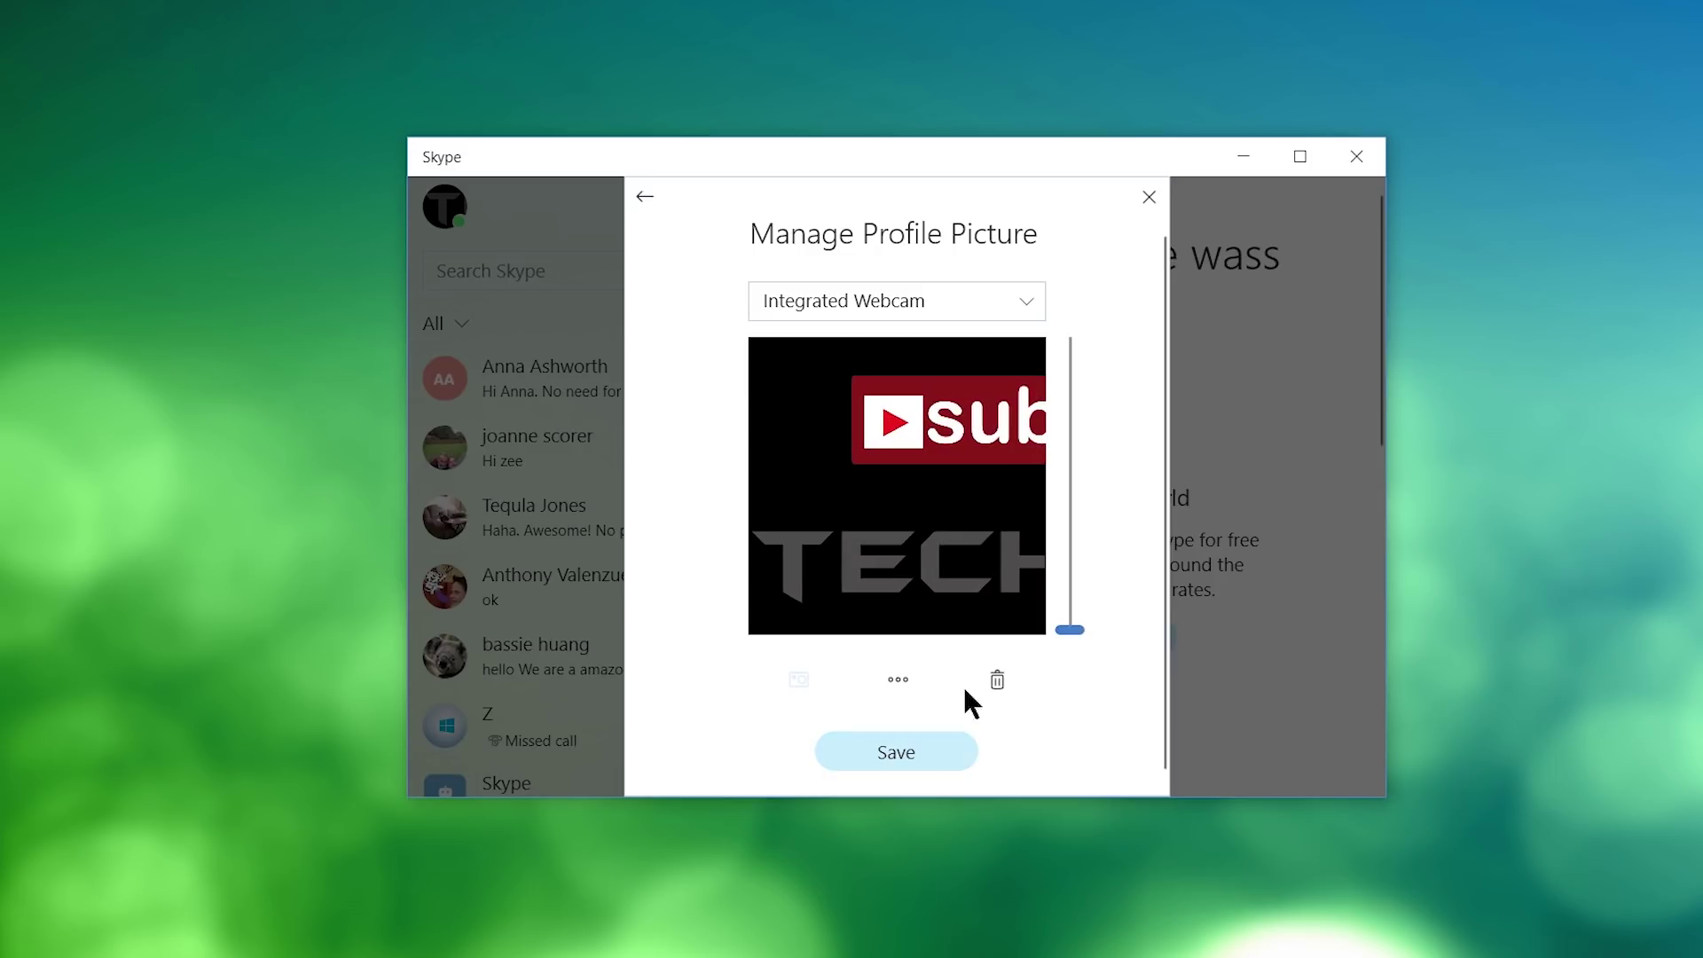
pyautogui.click(898, 744)
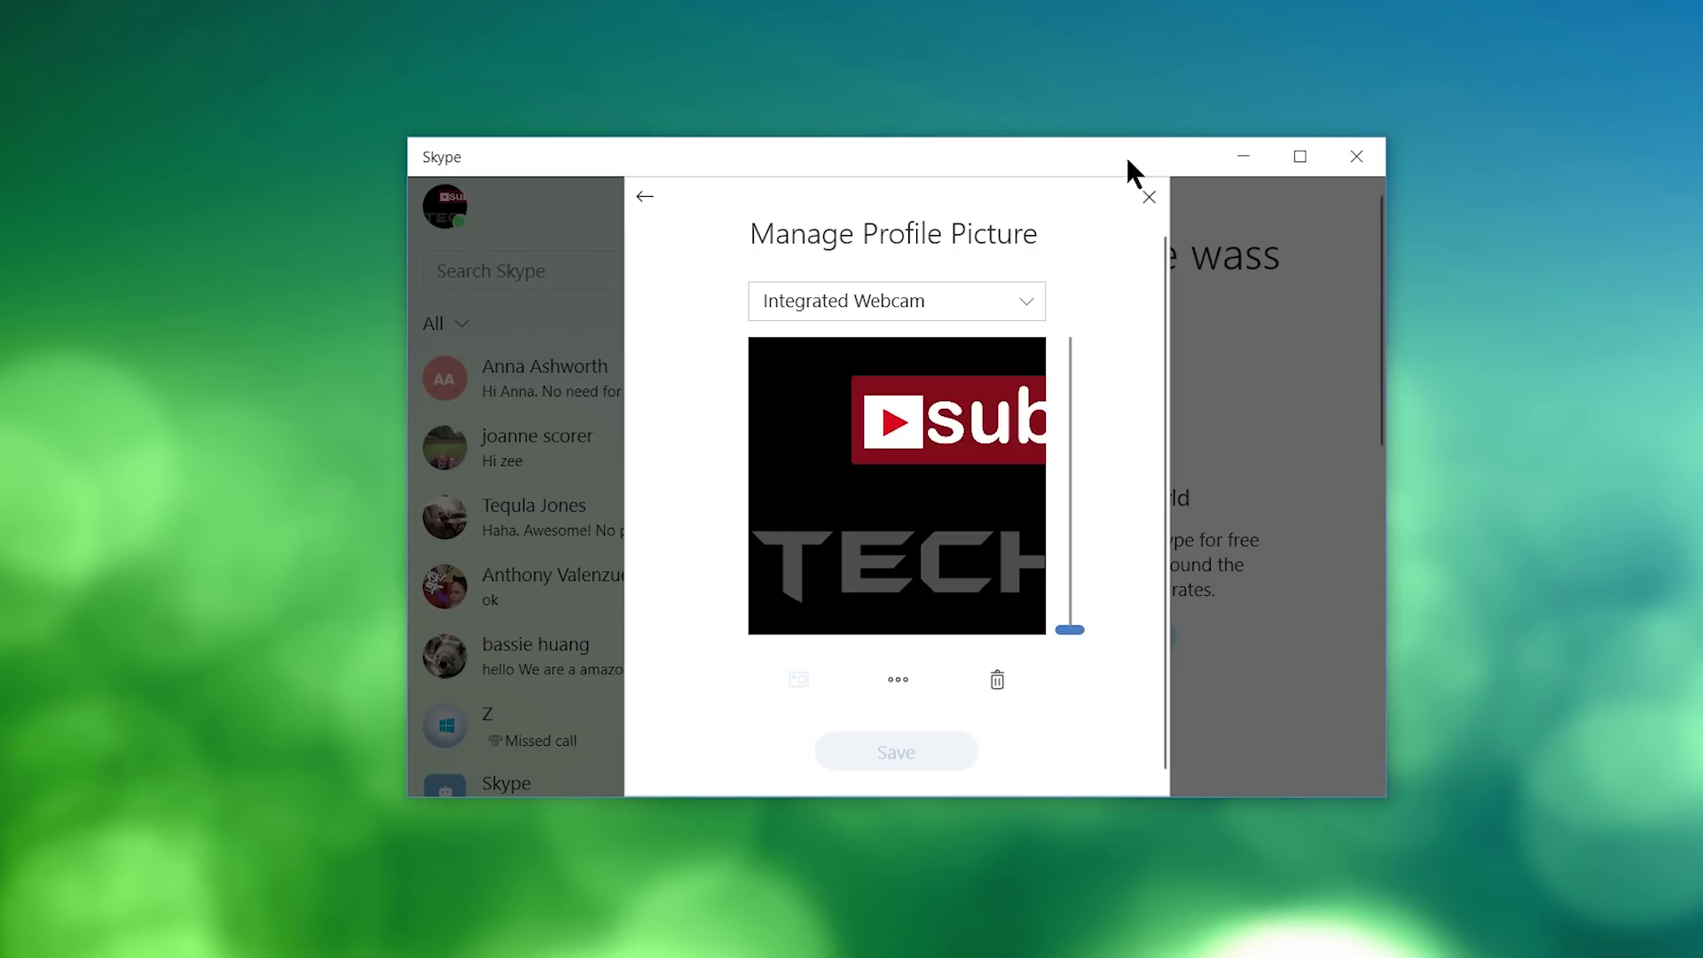
pyautogui.click(1148, 197)
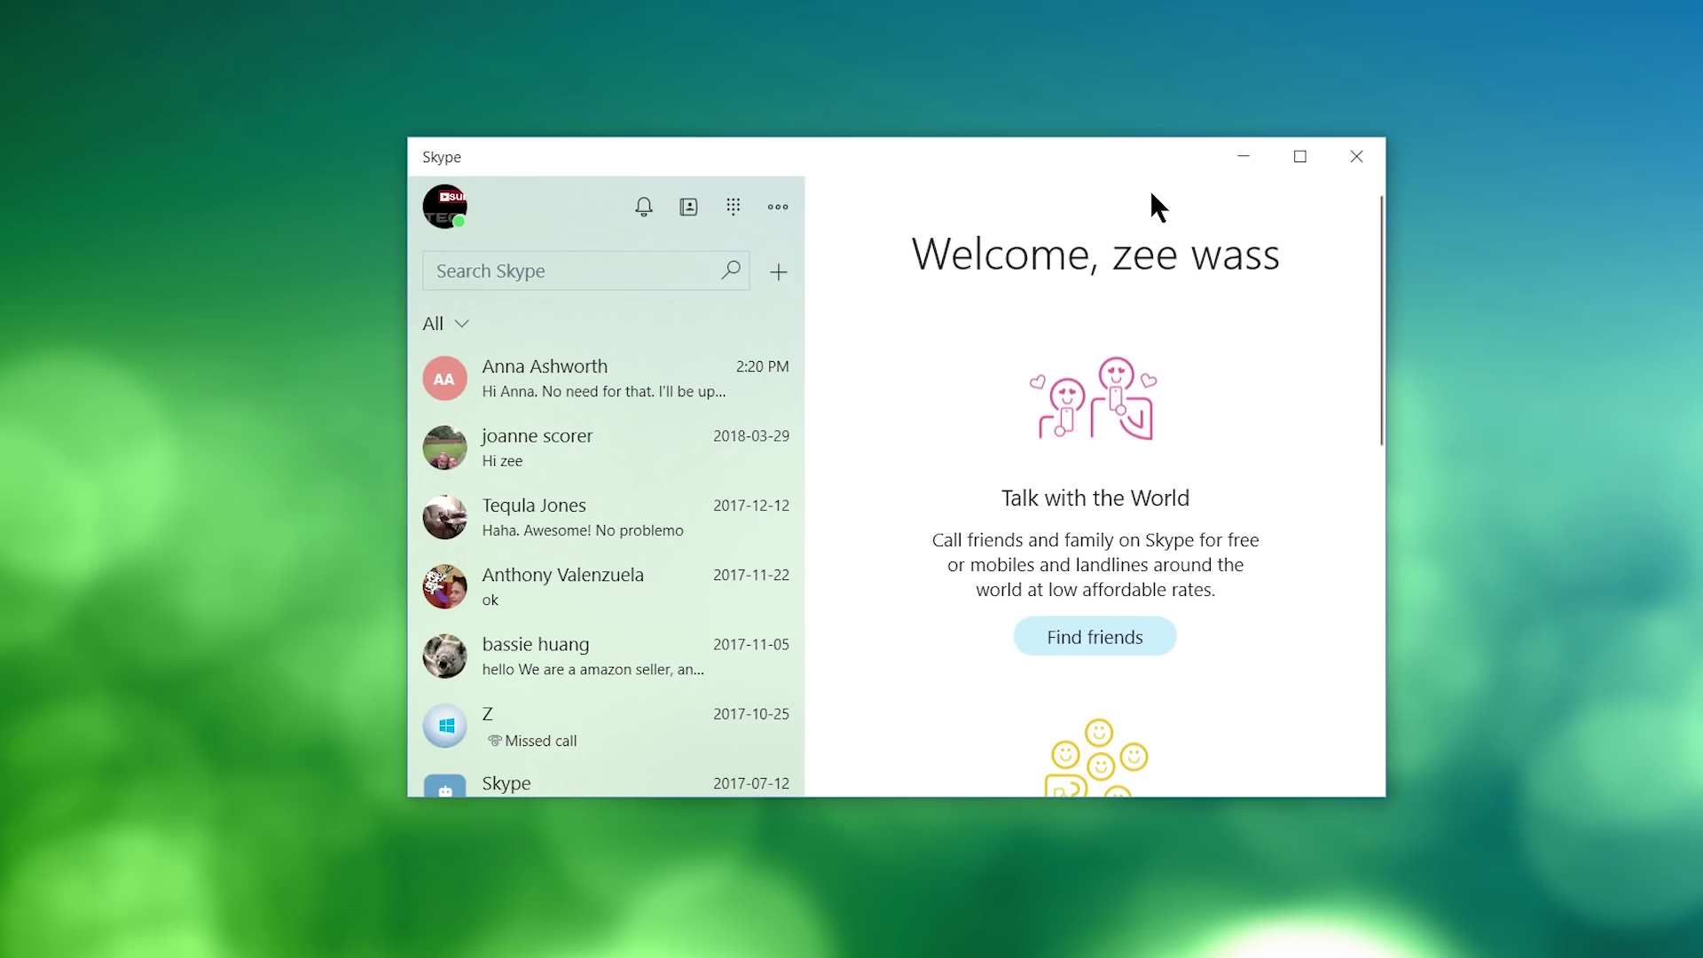
# Open the profile panel and select the mood text 'busy'.
pyautogui.click(448, 211)
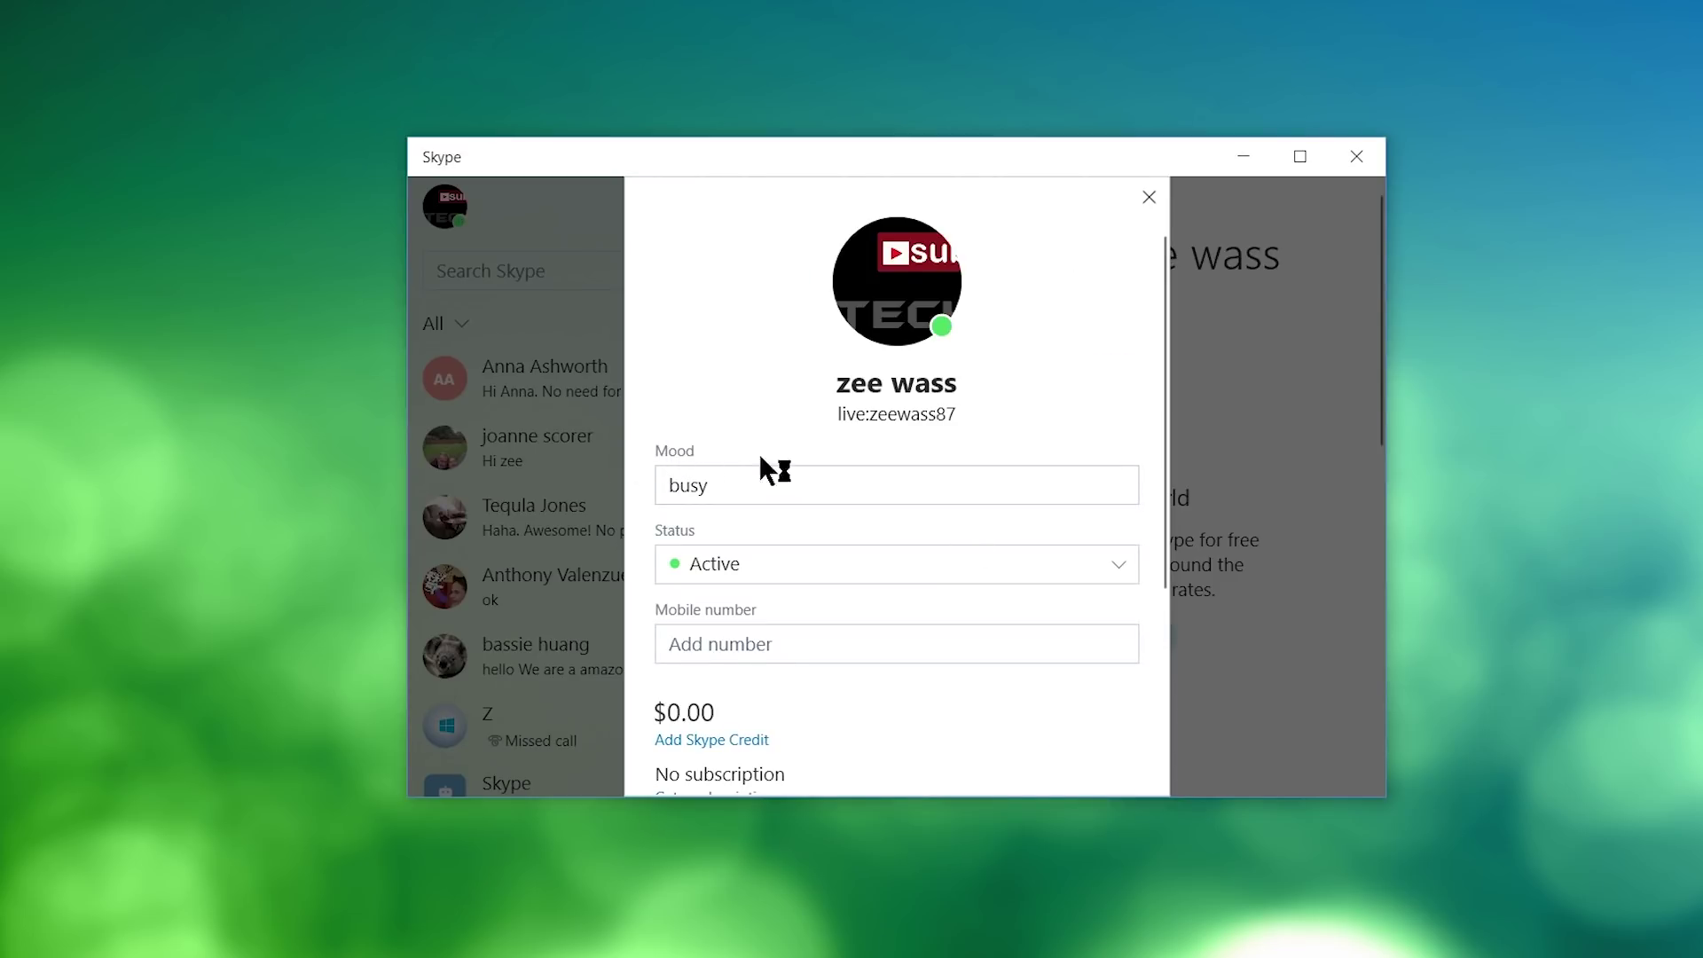
pyautogui.click(743, 643)
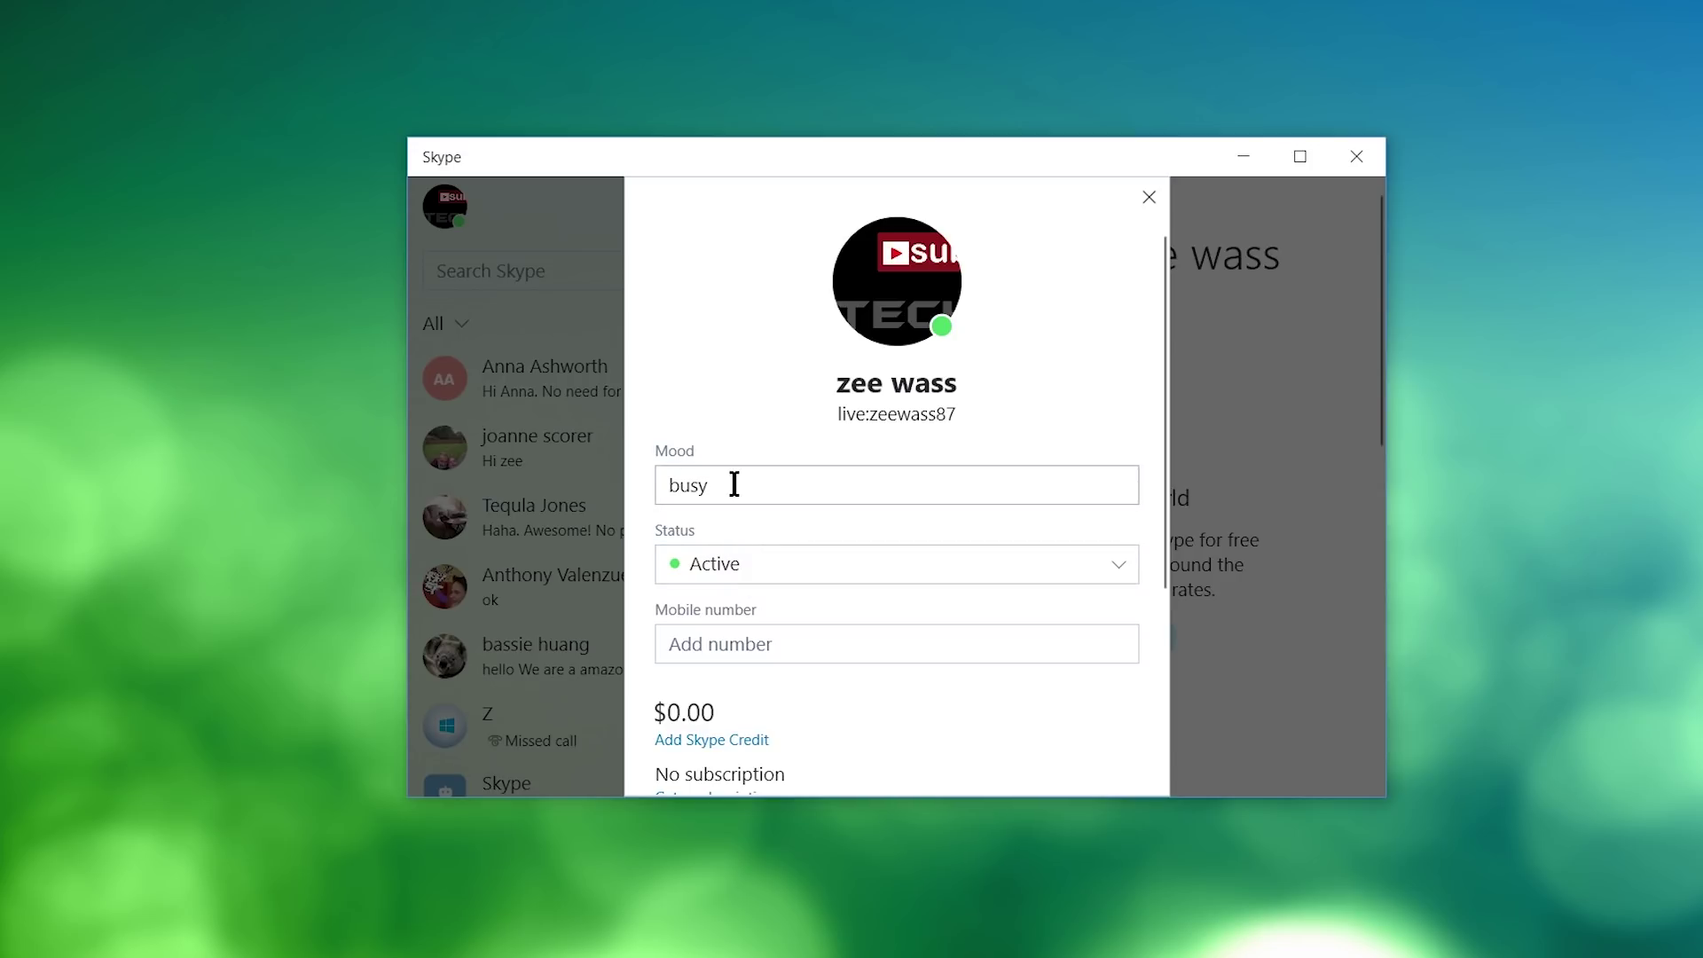
pyautogui.moveTo(708, 484); pyautogui.dragTo(620, 482)
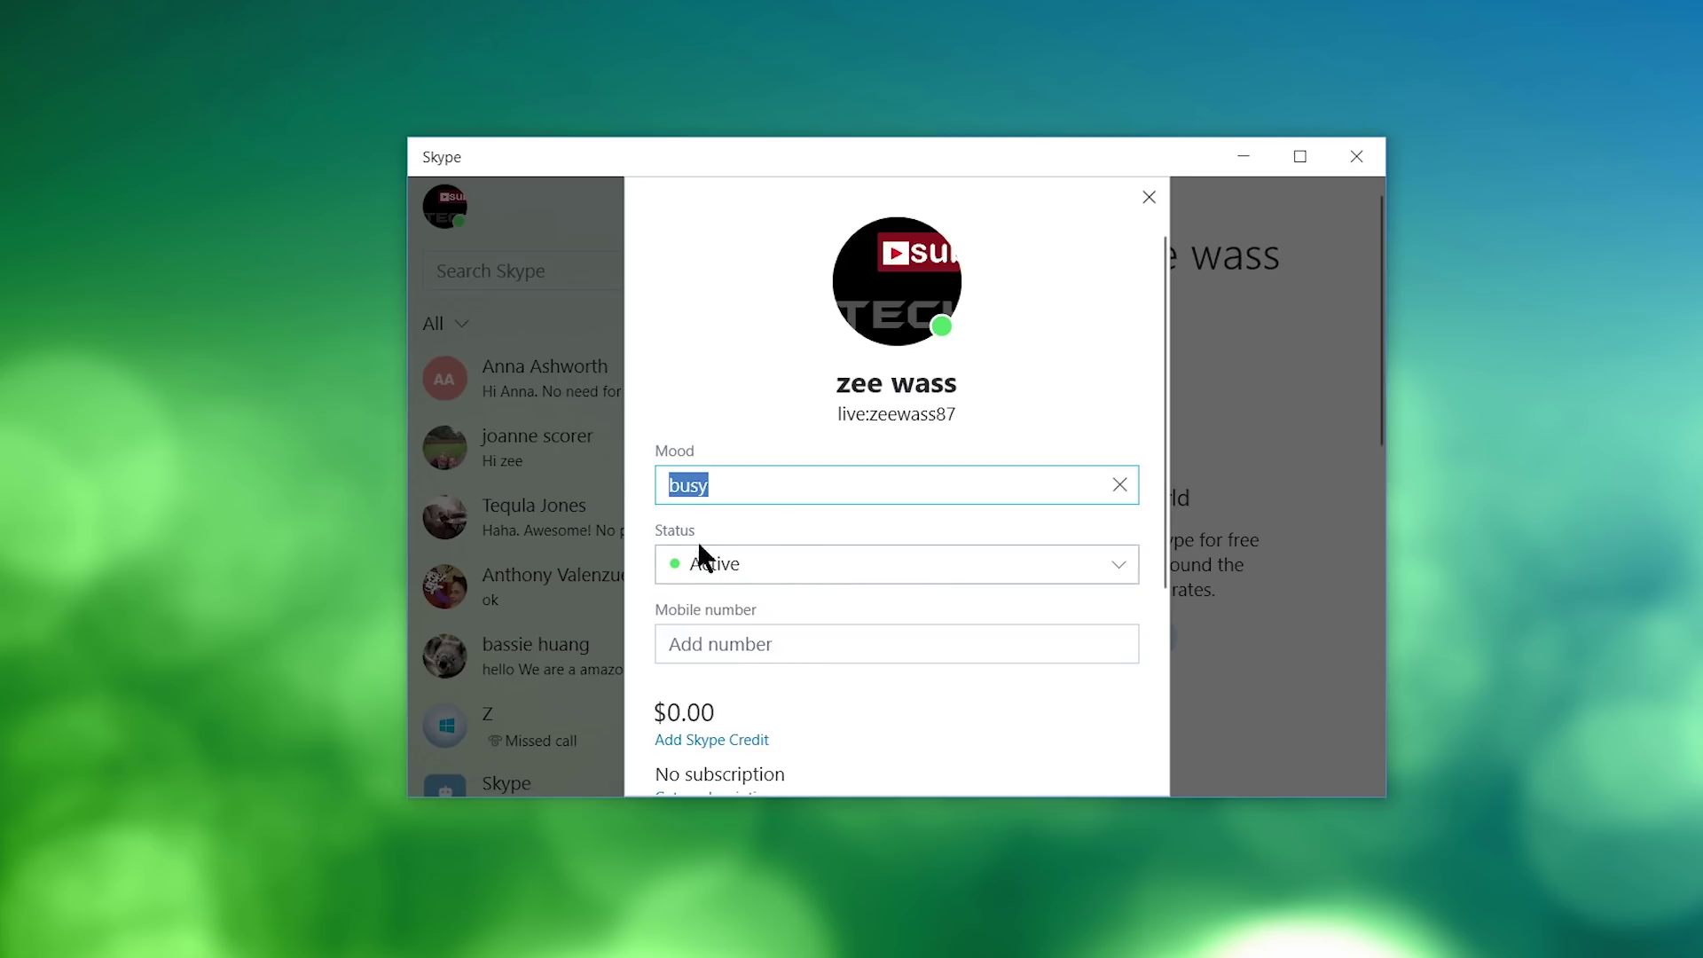
# Switch status to Do not disturb, then Invisible, then back to Active.
pyautogui.click(817, 559)
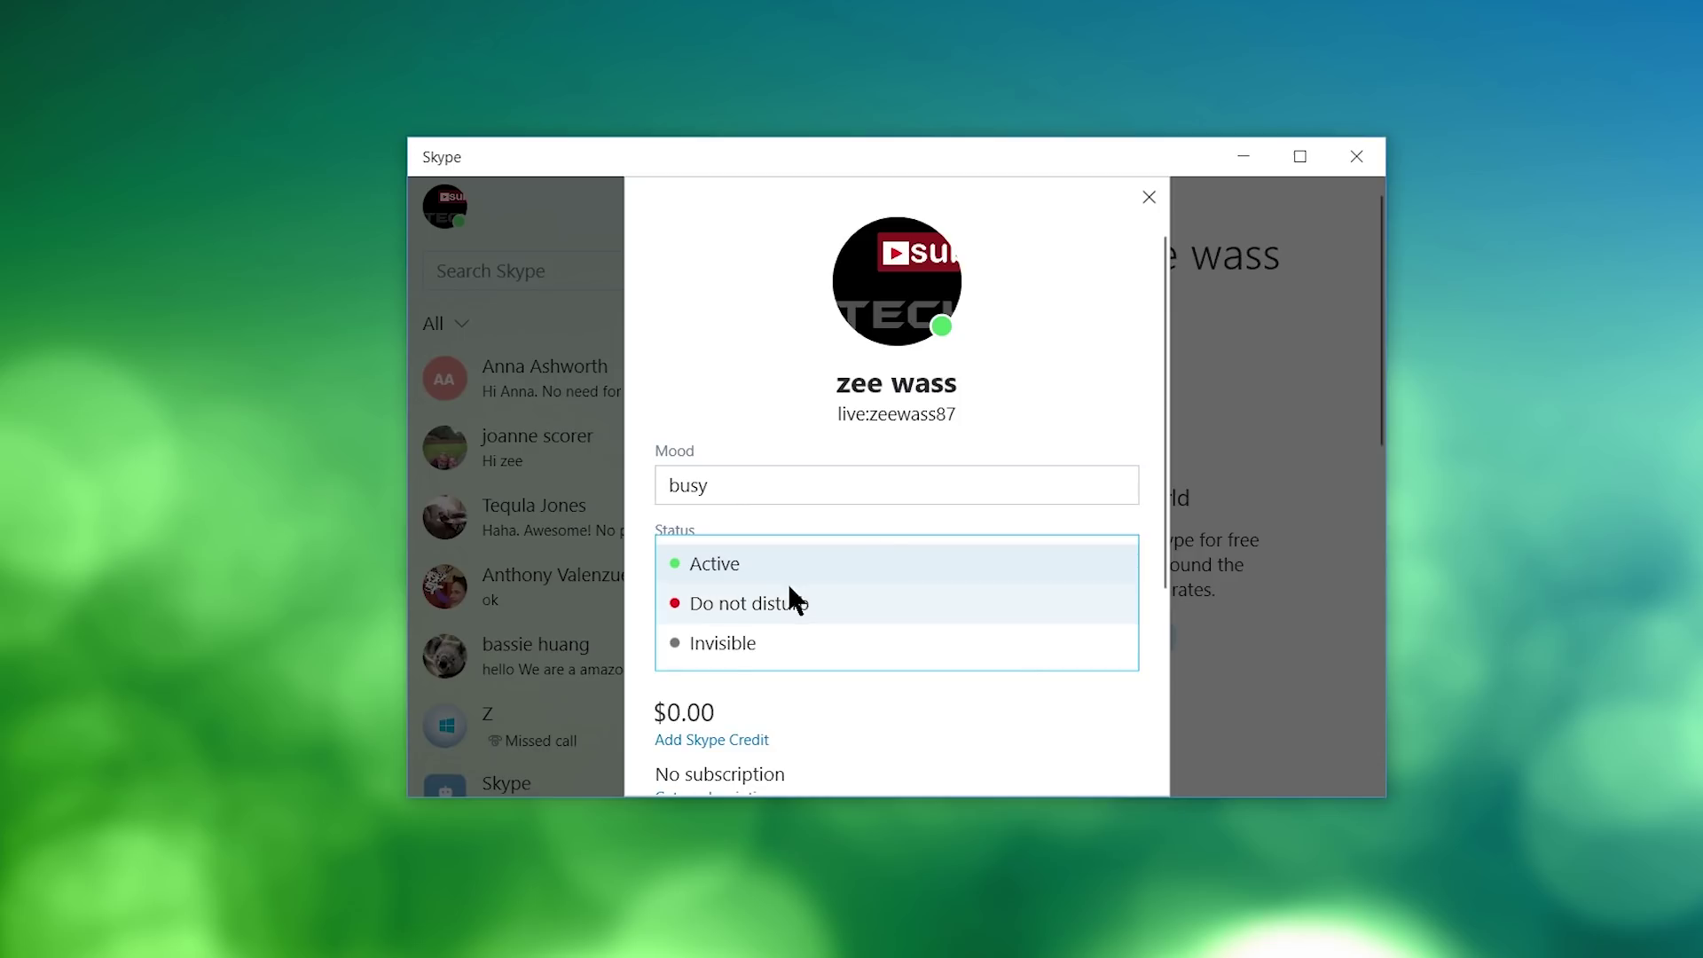
pyautogui.click(797, 605)
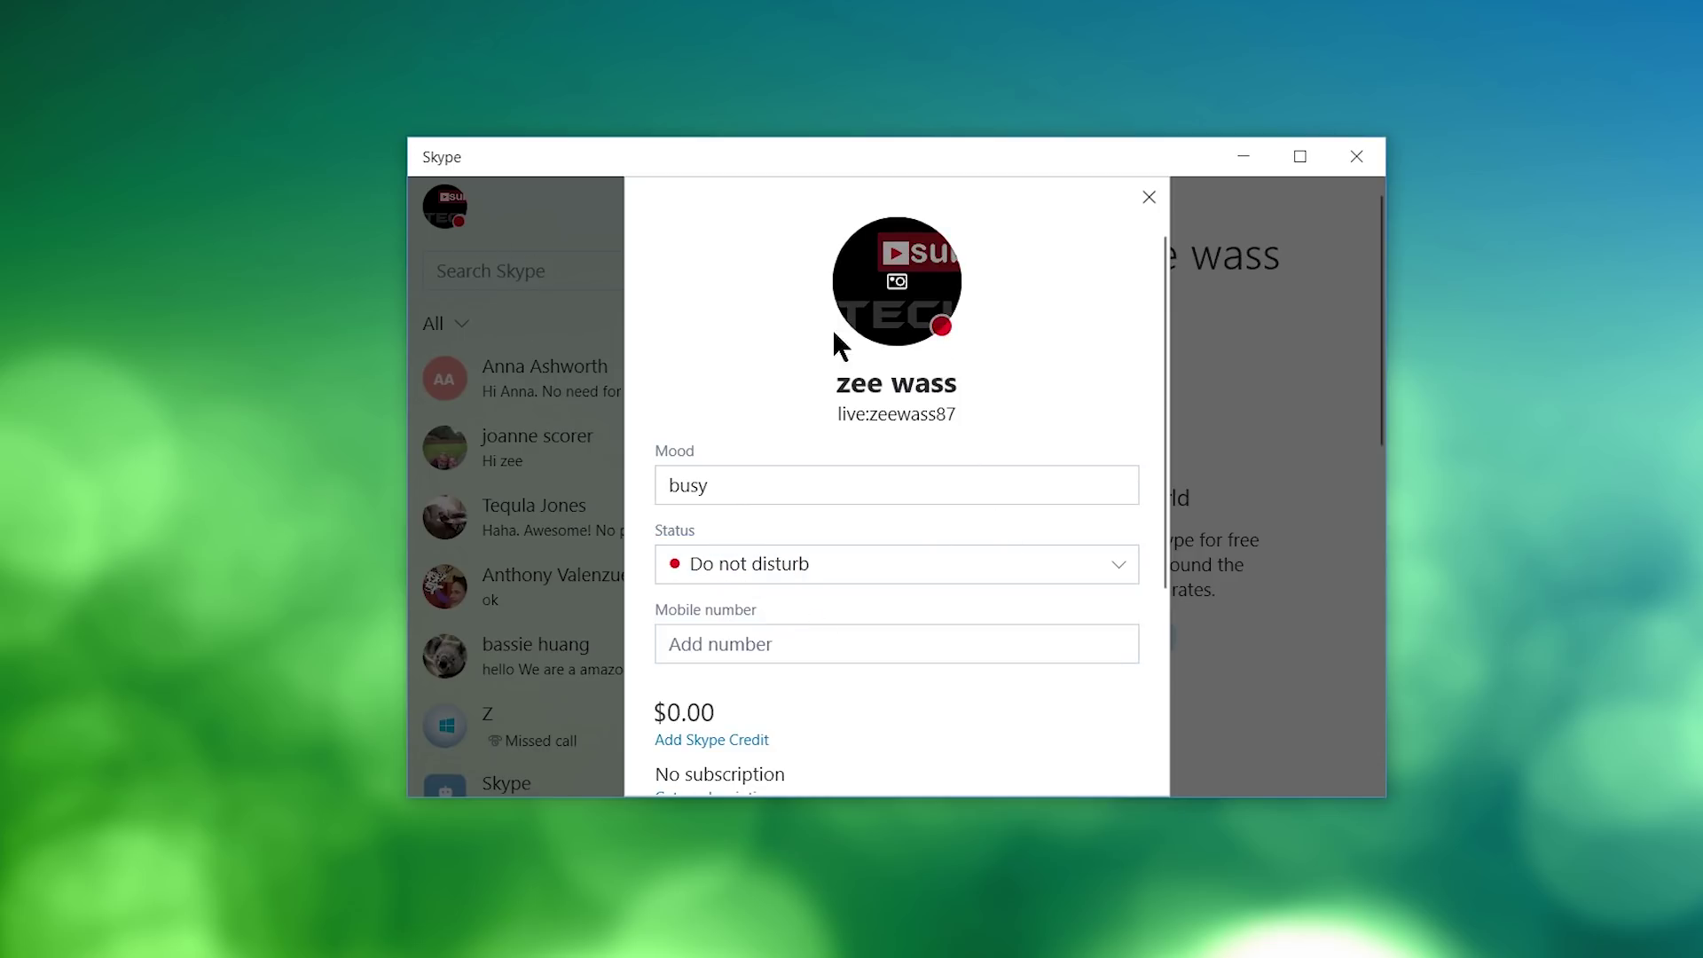
pyautogui.click(808, 560)
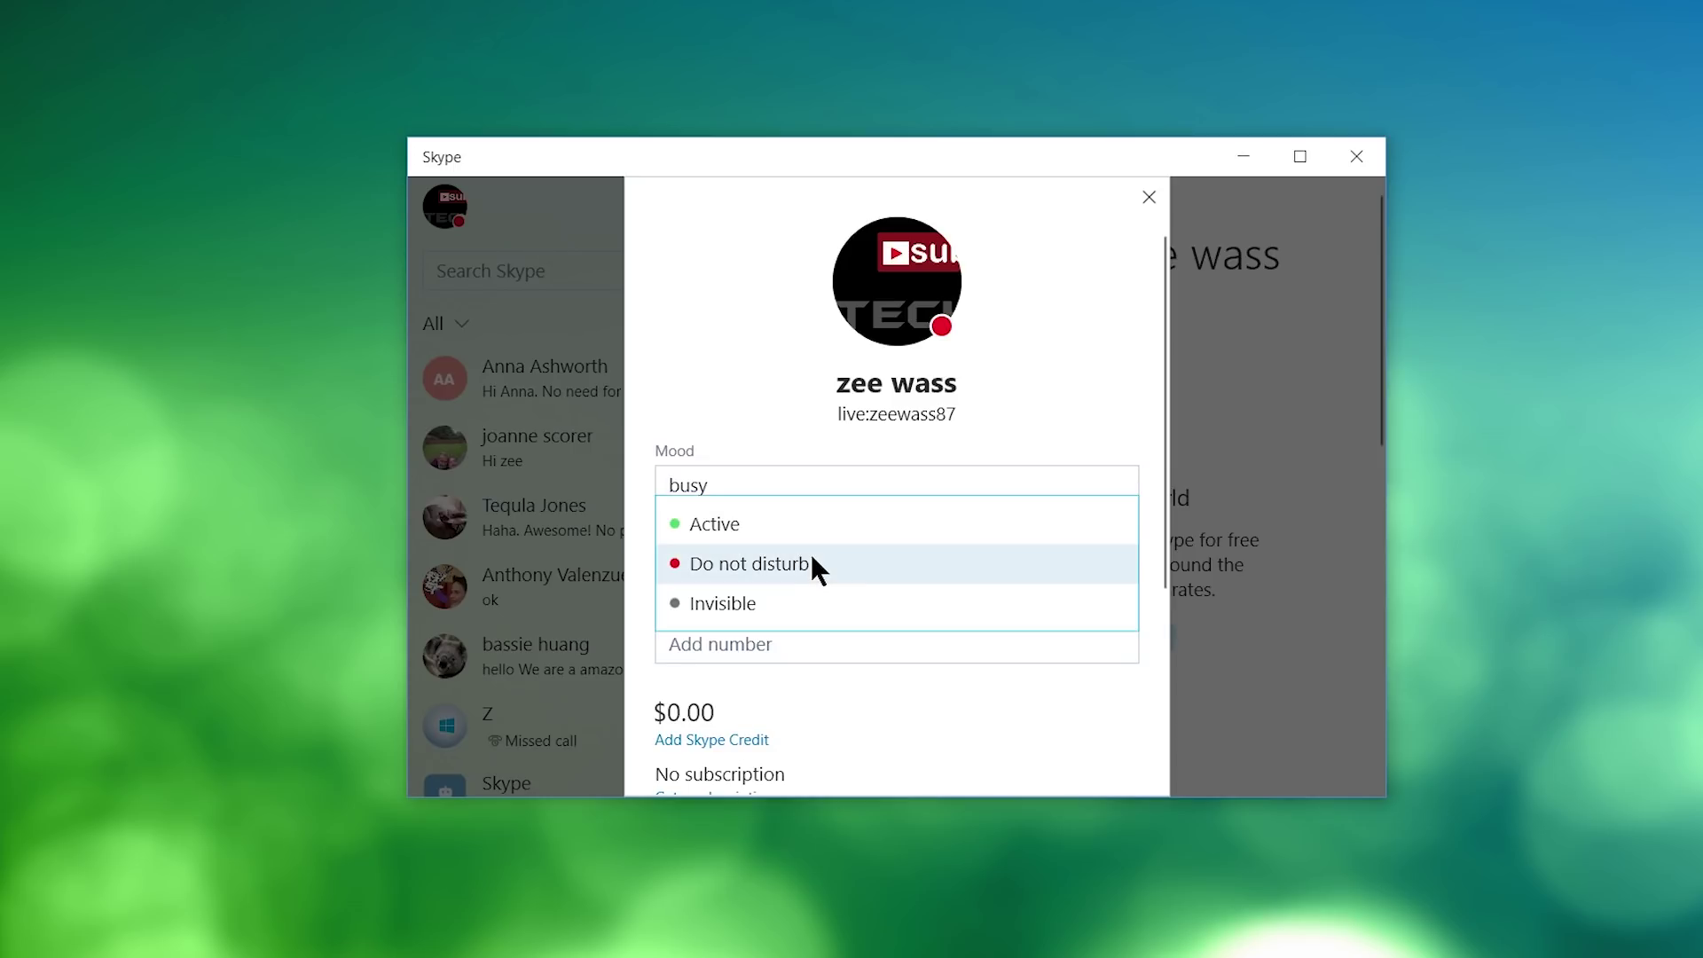
pyautogui.click(841, 604)
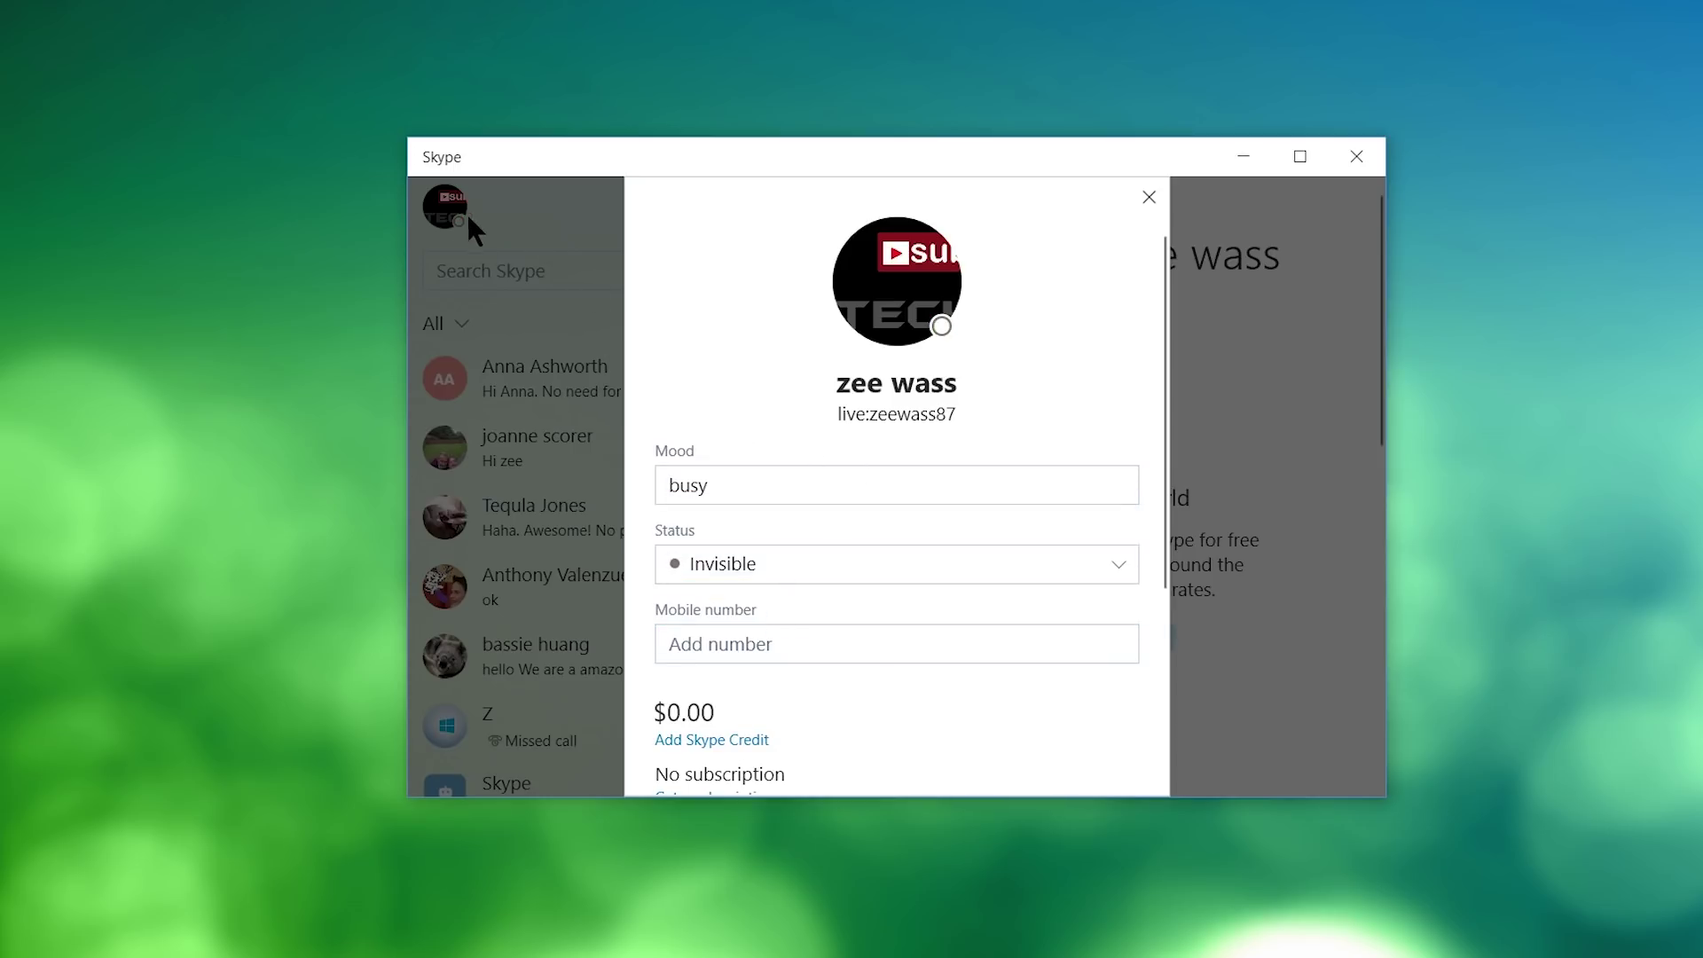
pyautogui.click(837, 570)
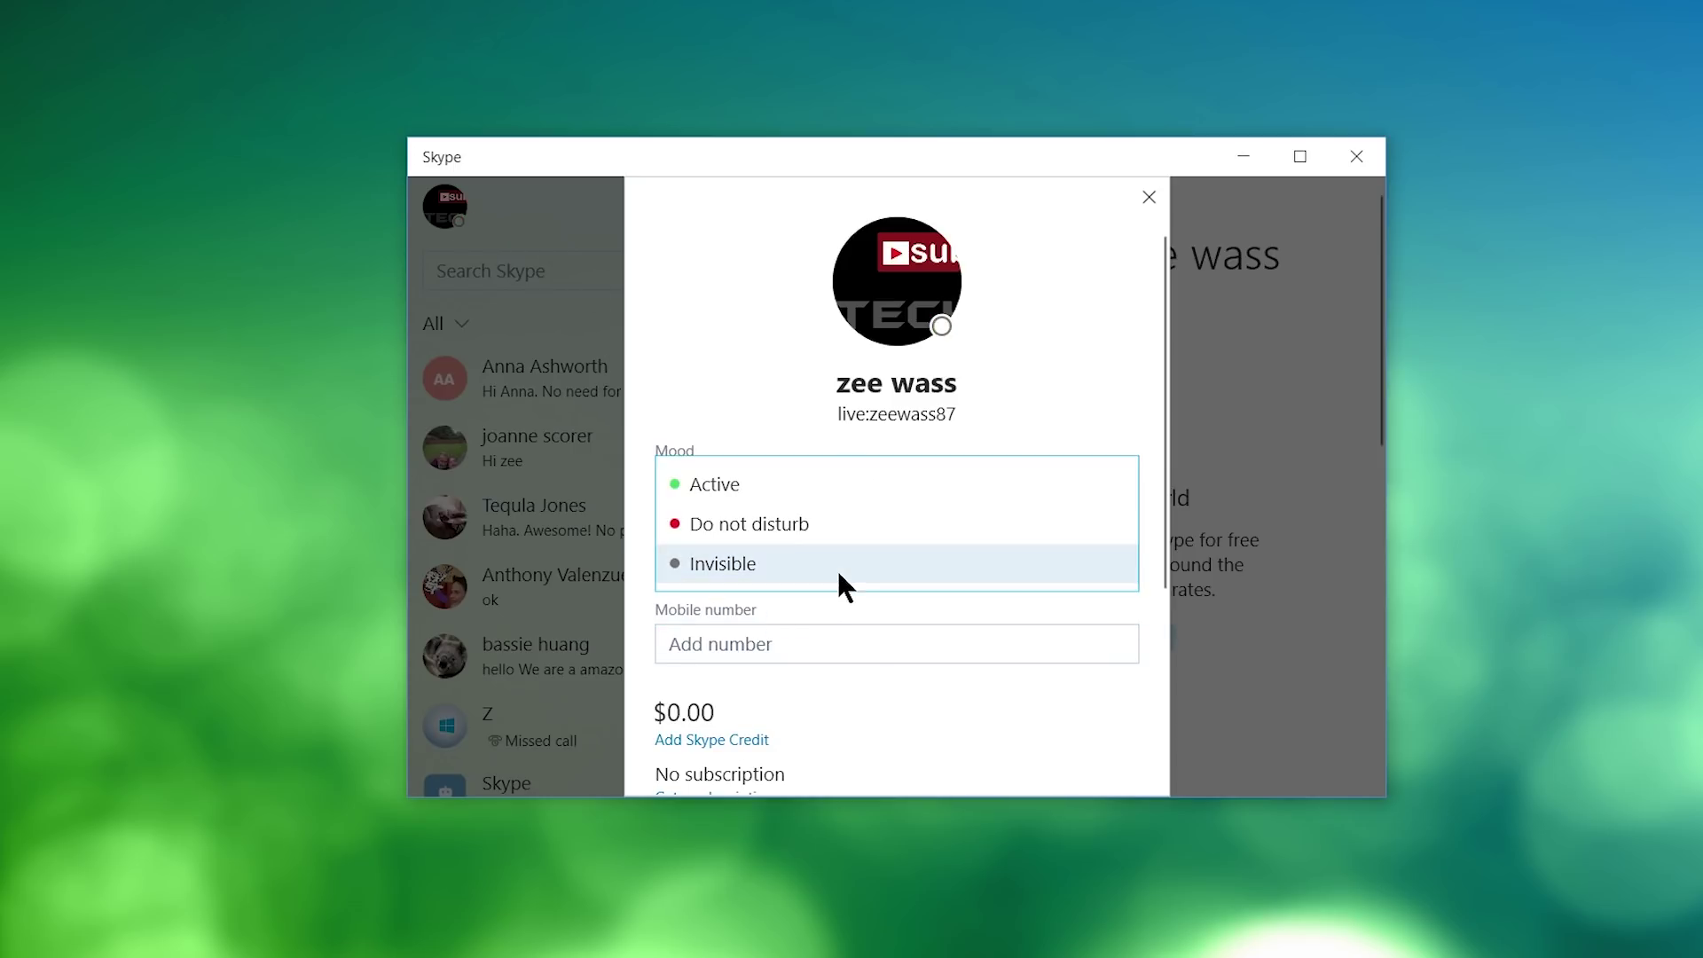
pyautogui.click(743, 488)
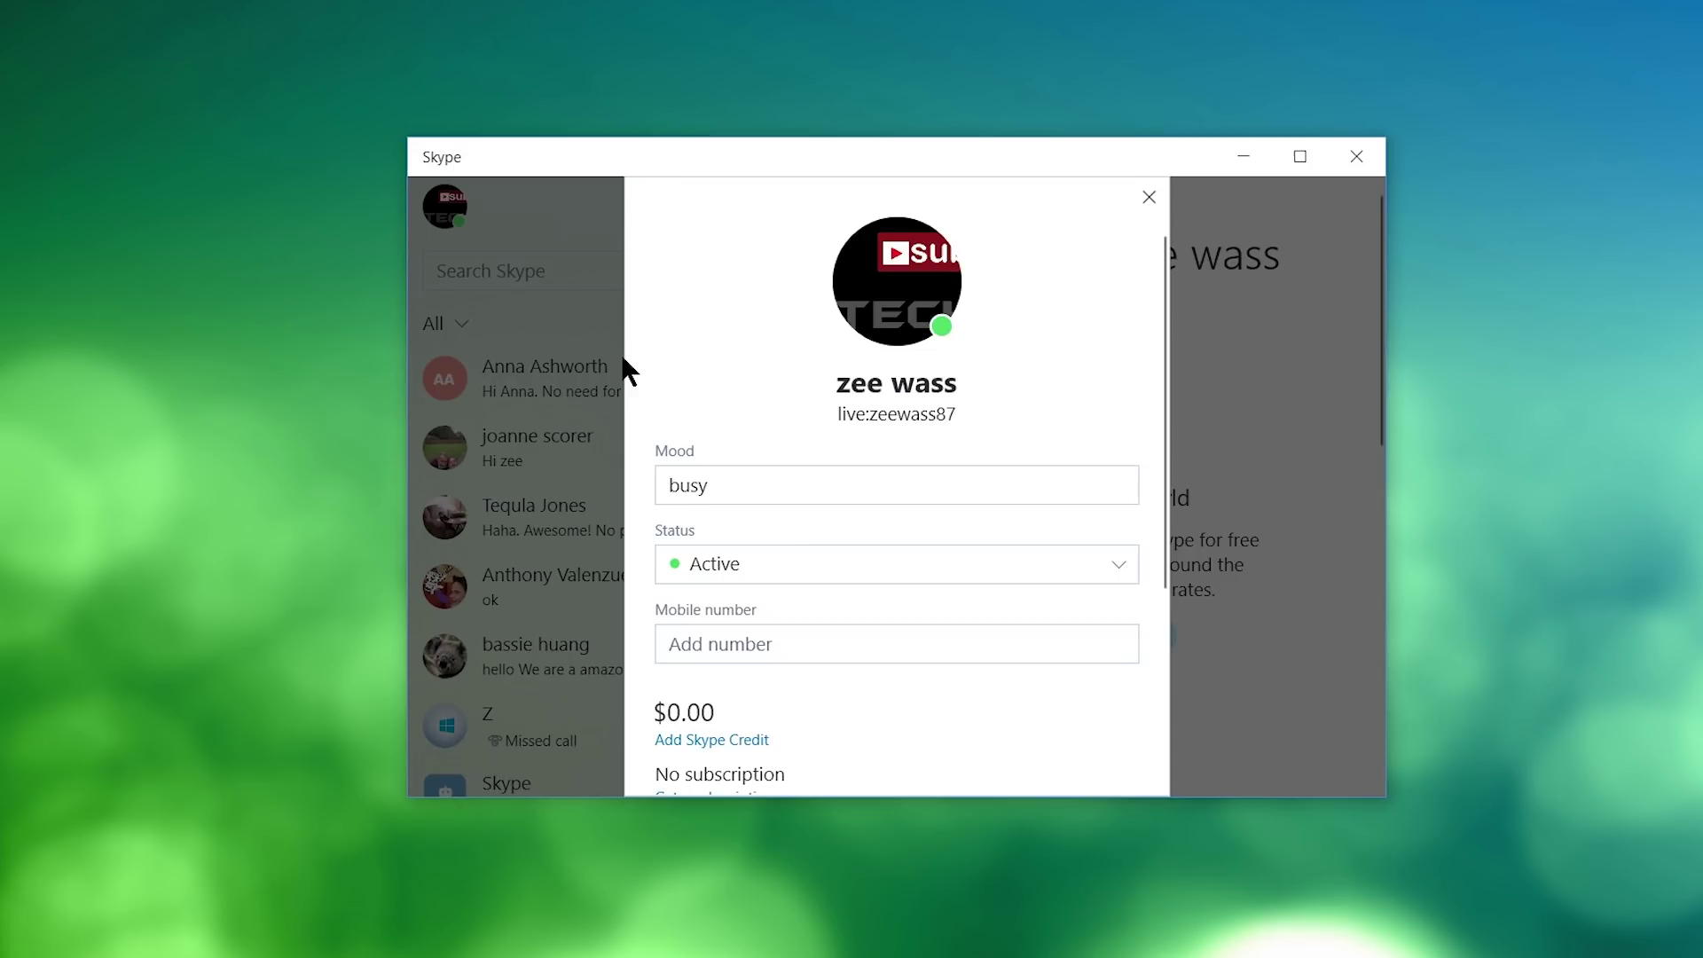
pyautogui.scroll(-2, 976, 514)
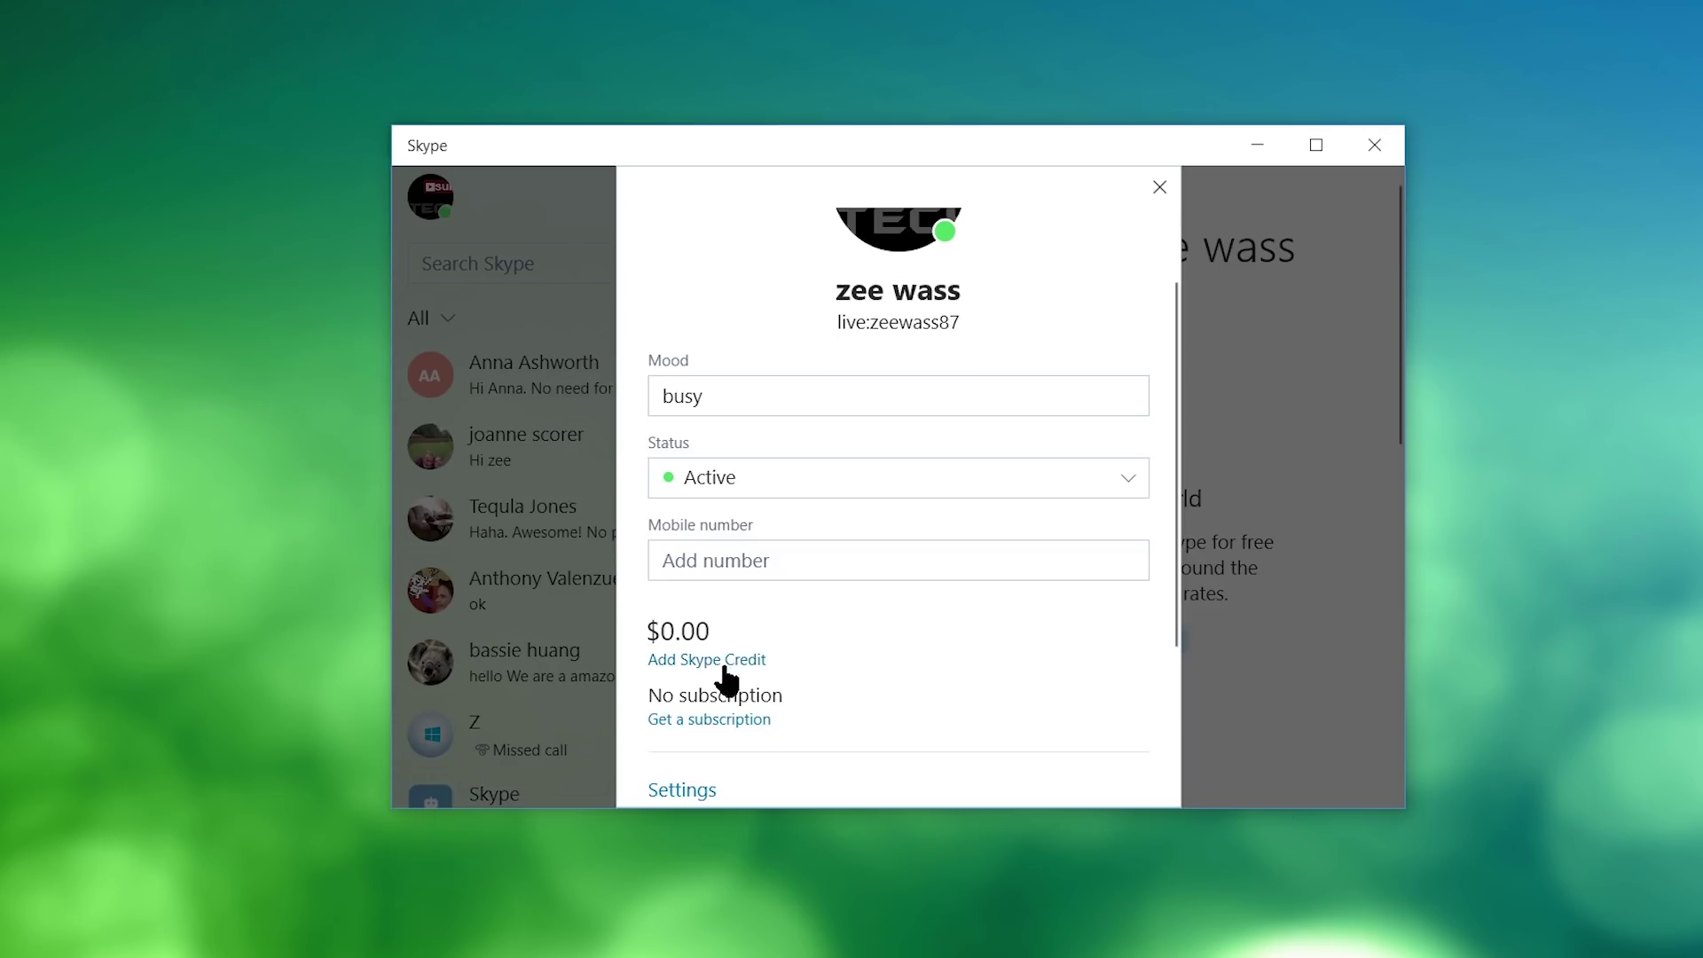
pyautogui.scroll(-1, 1159, 609)
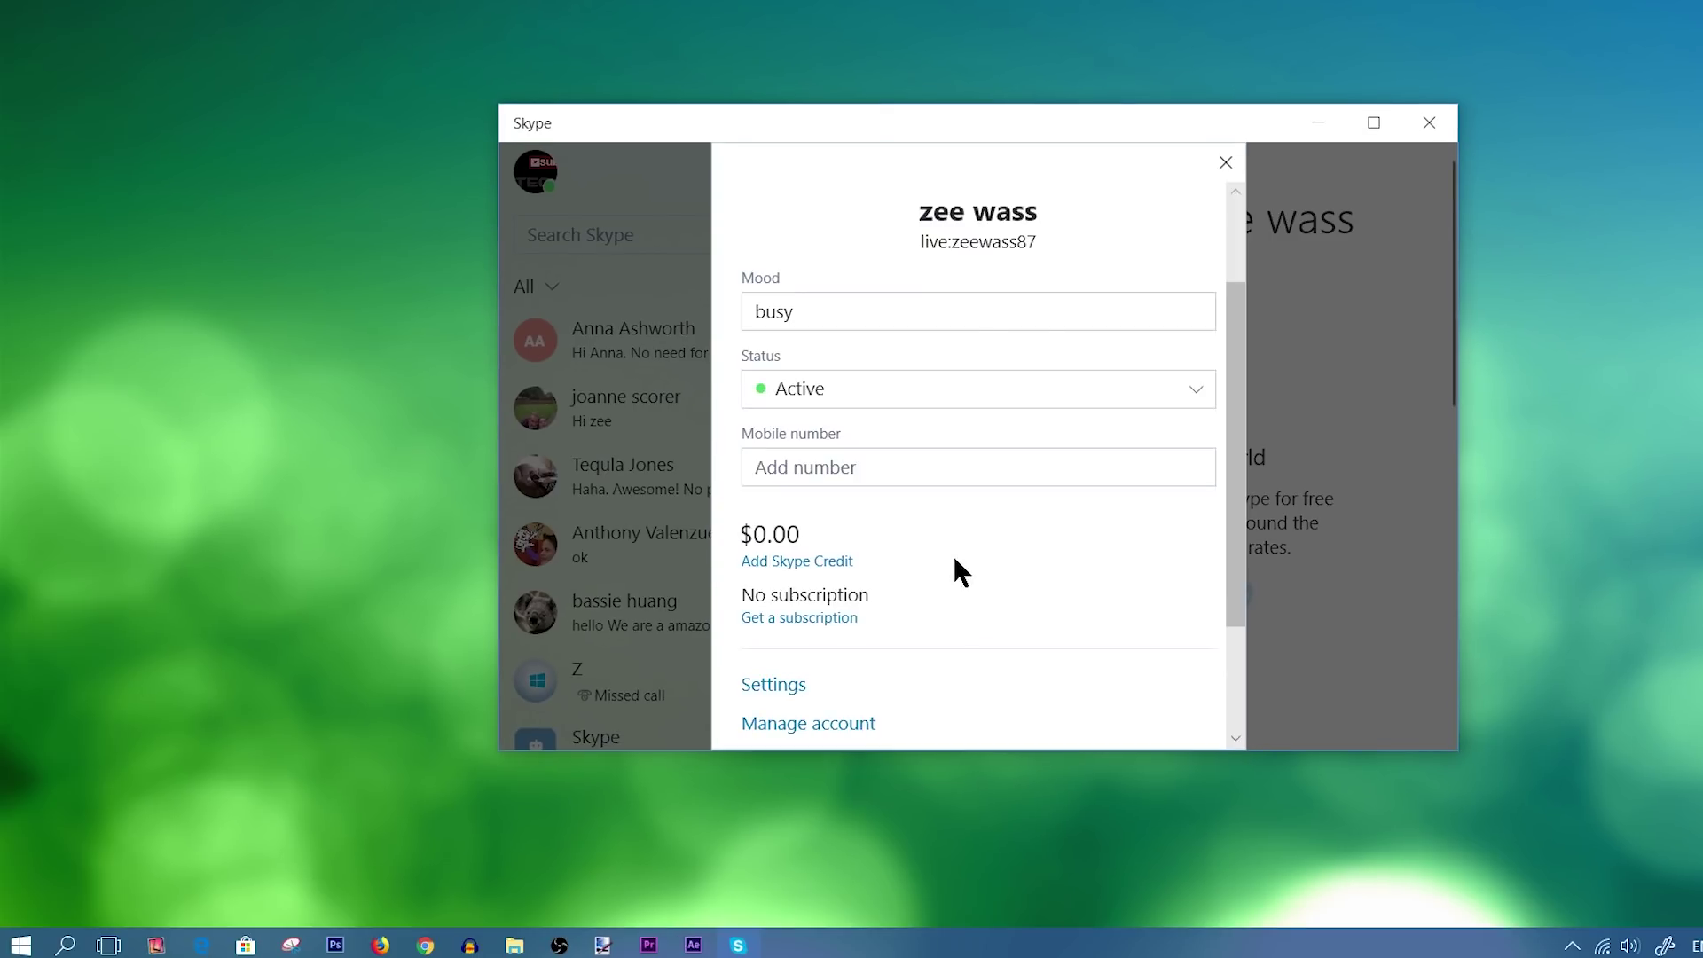
# In Settings, keep the camera on Default device and switch Test video on.
pyautogui.scroll(-1, 887, 568)
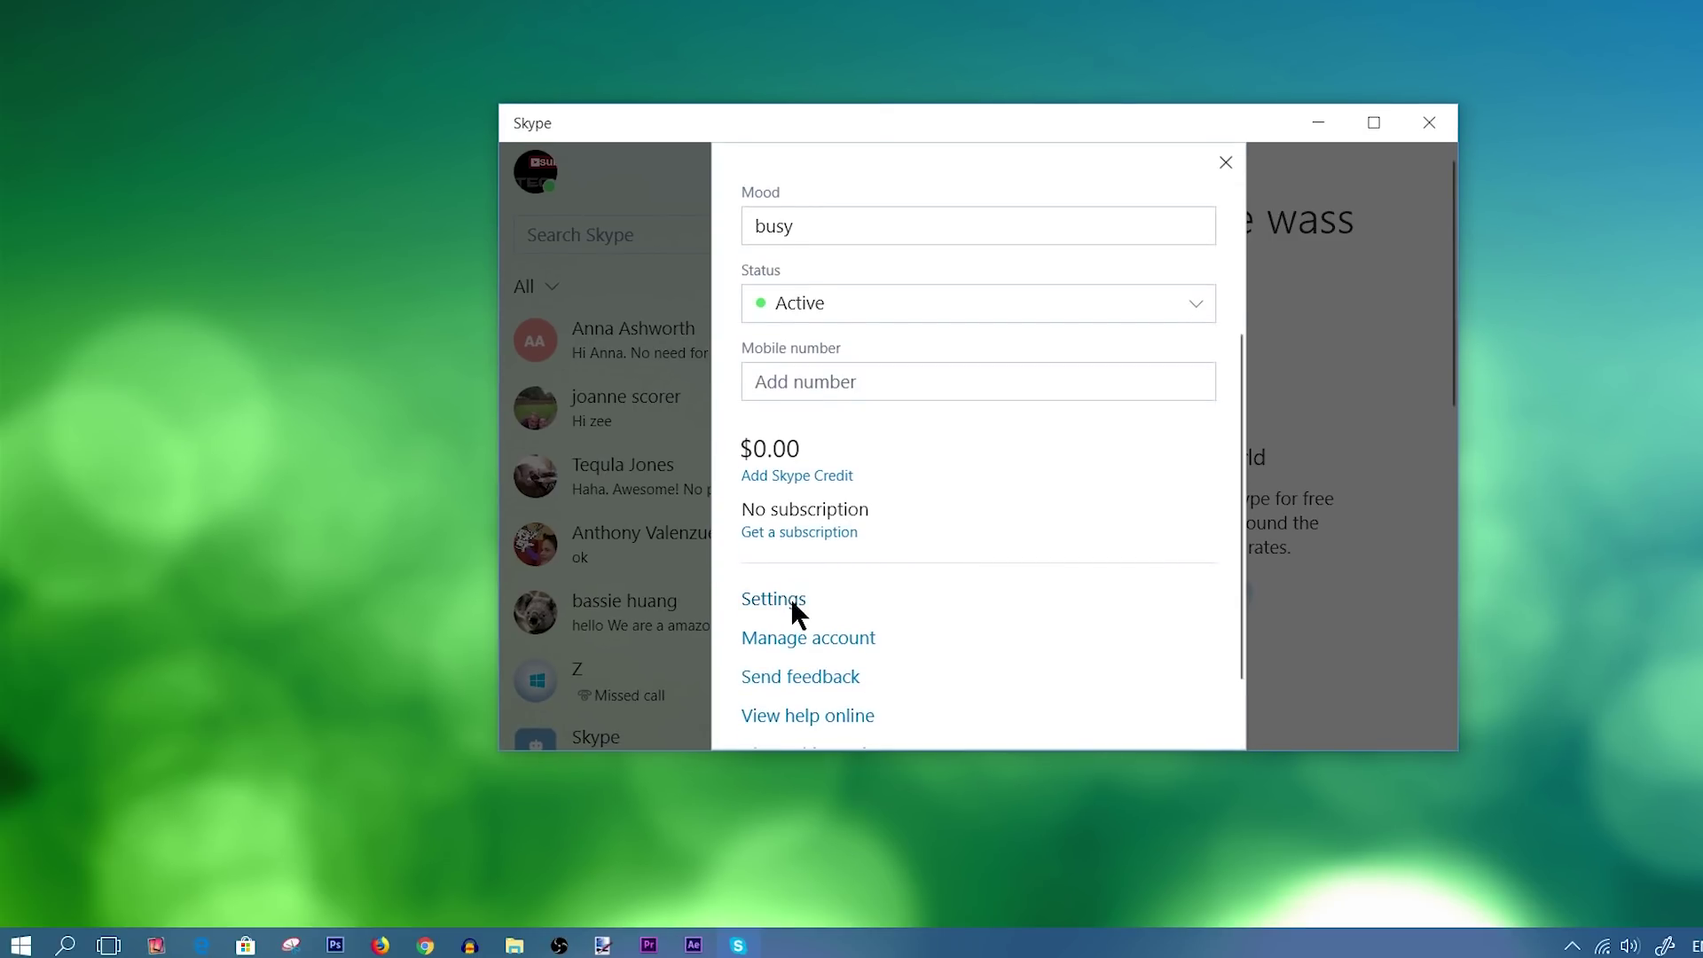
pyautogui.click(790, 598)
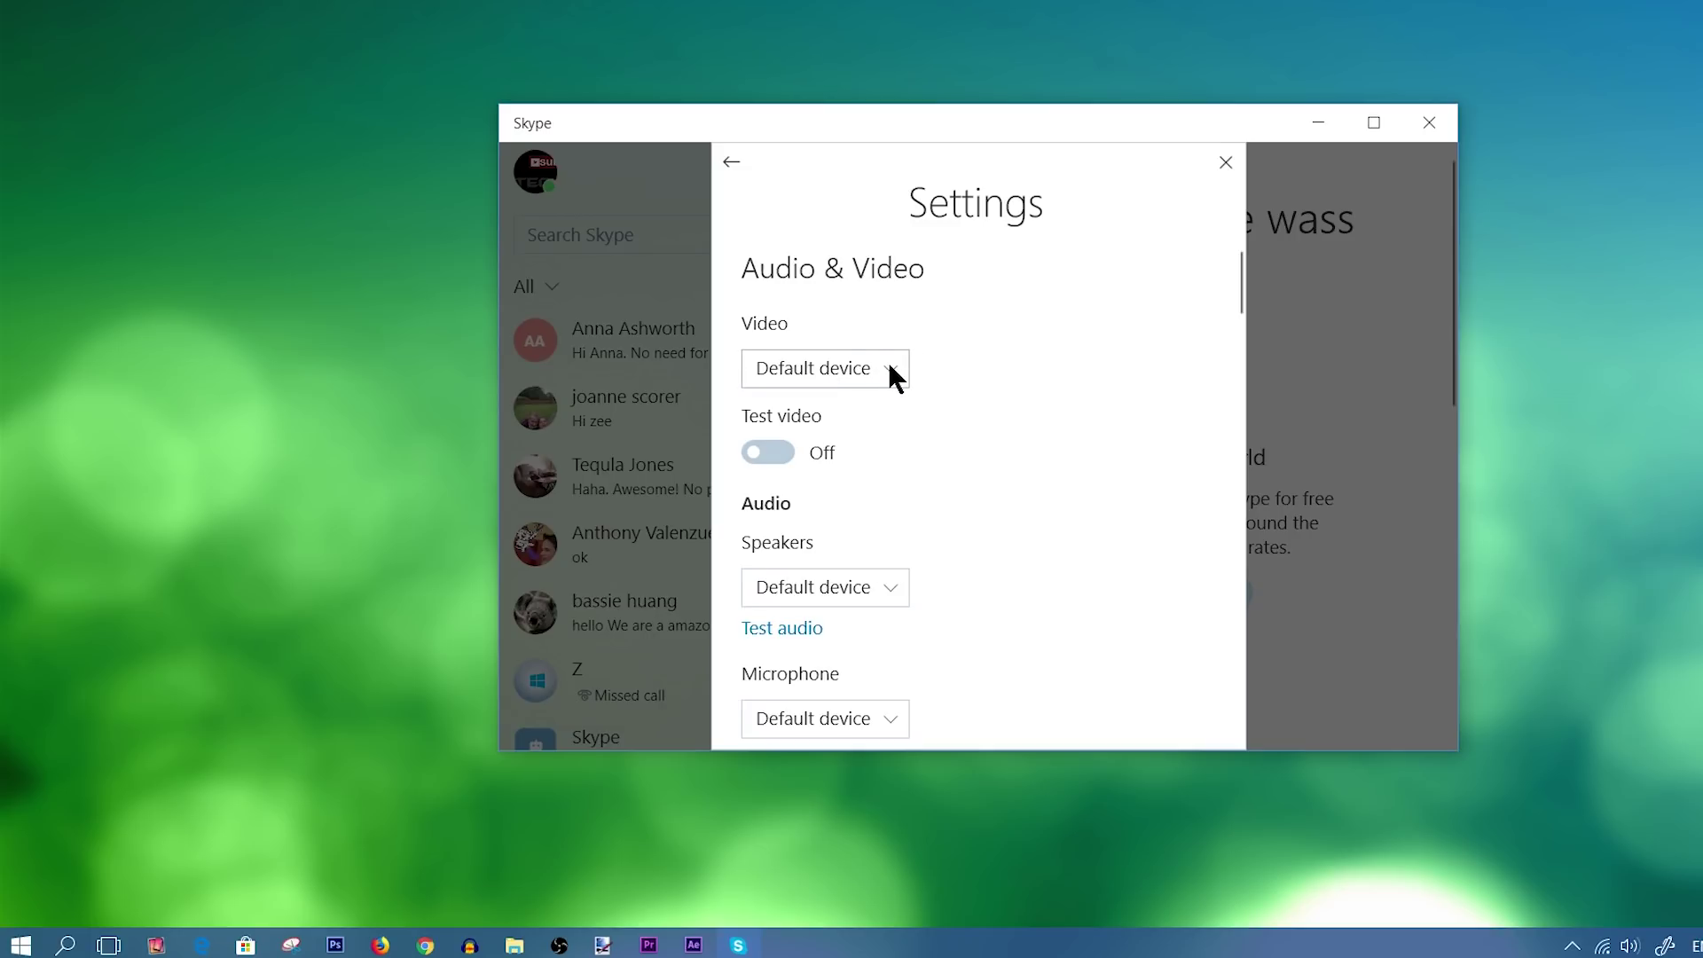
pyautogui.click(891, 375)
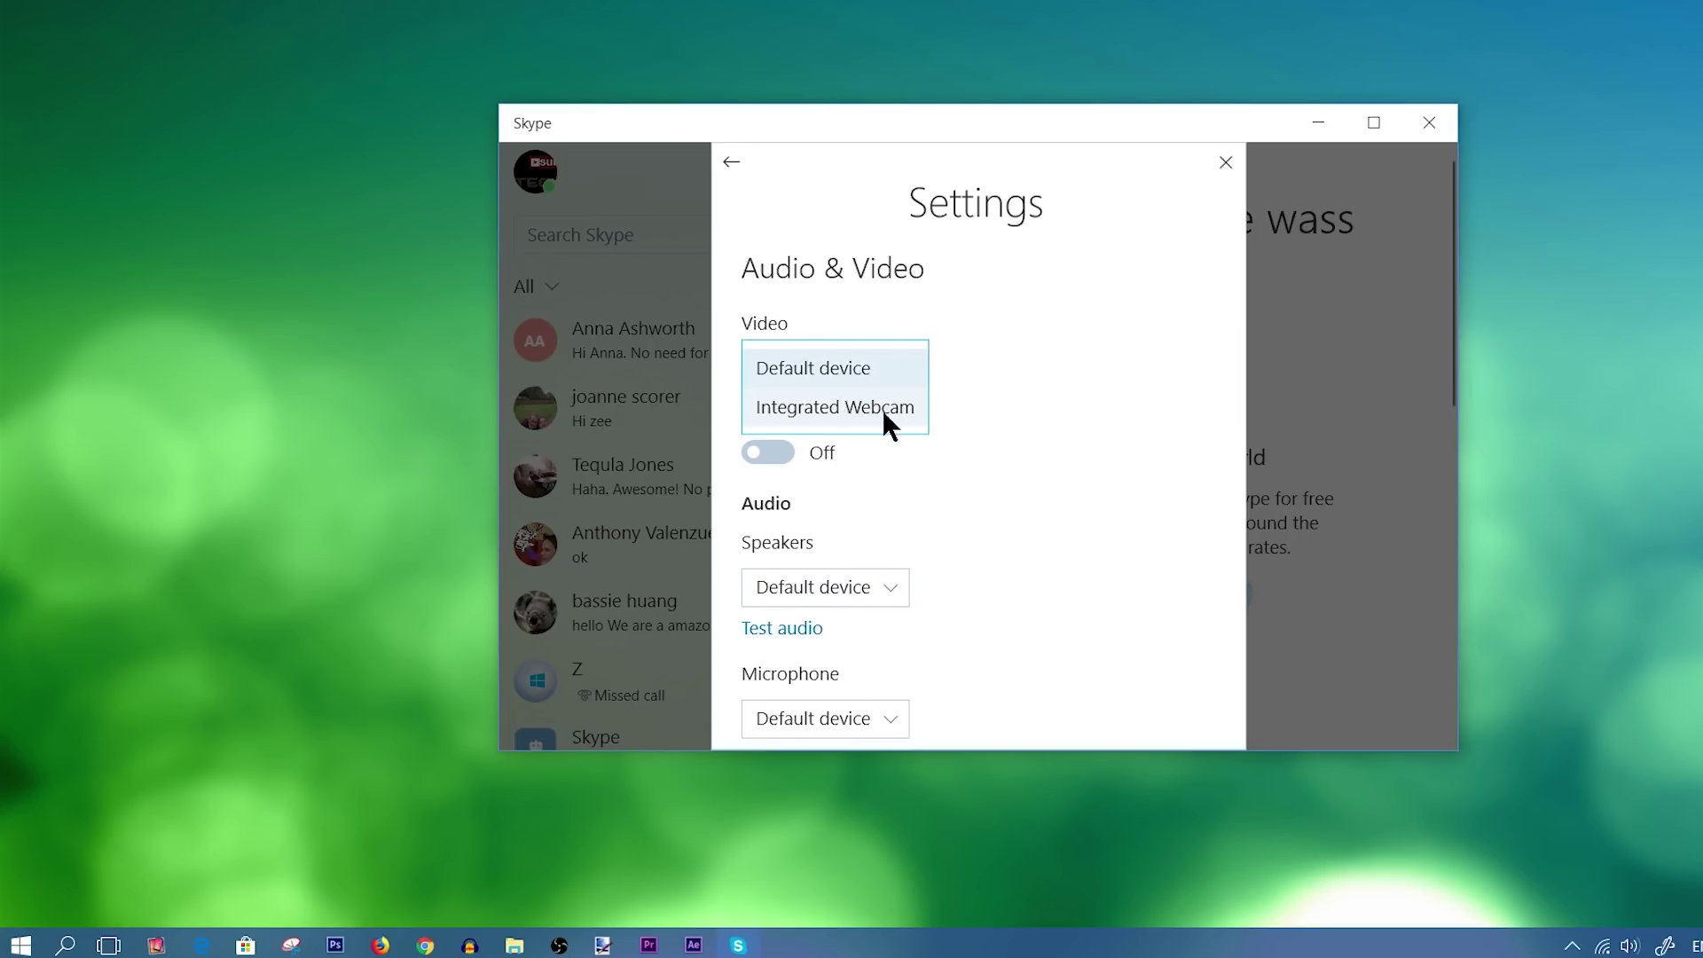
pyautogui.click(915, 359)
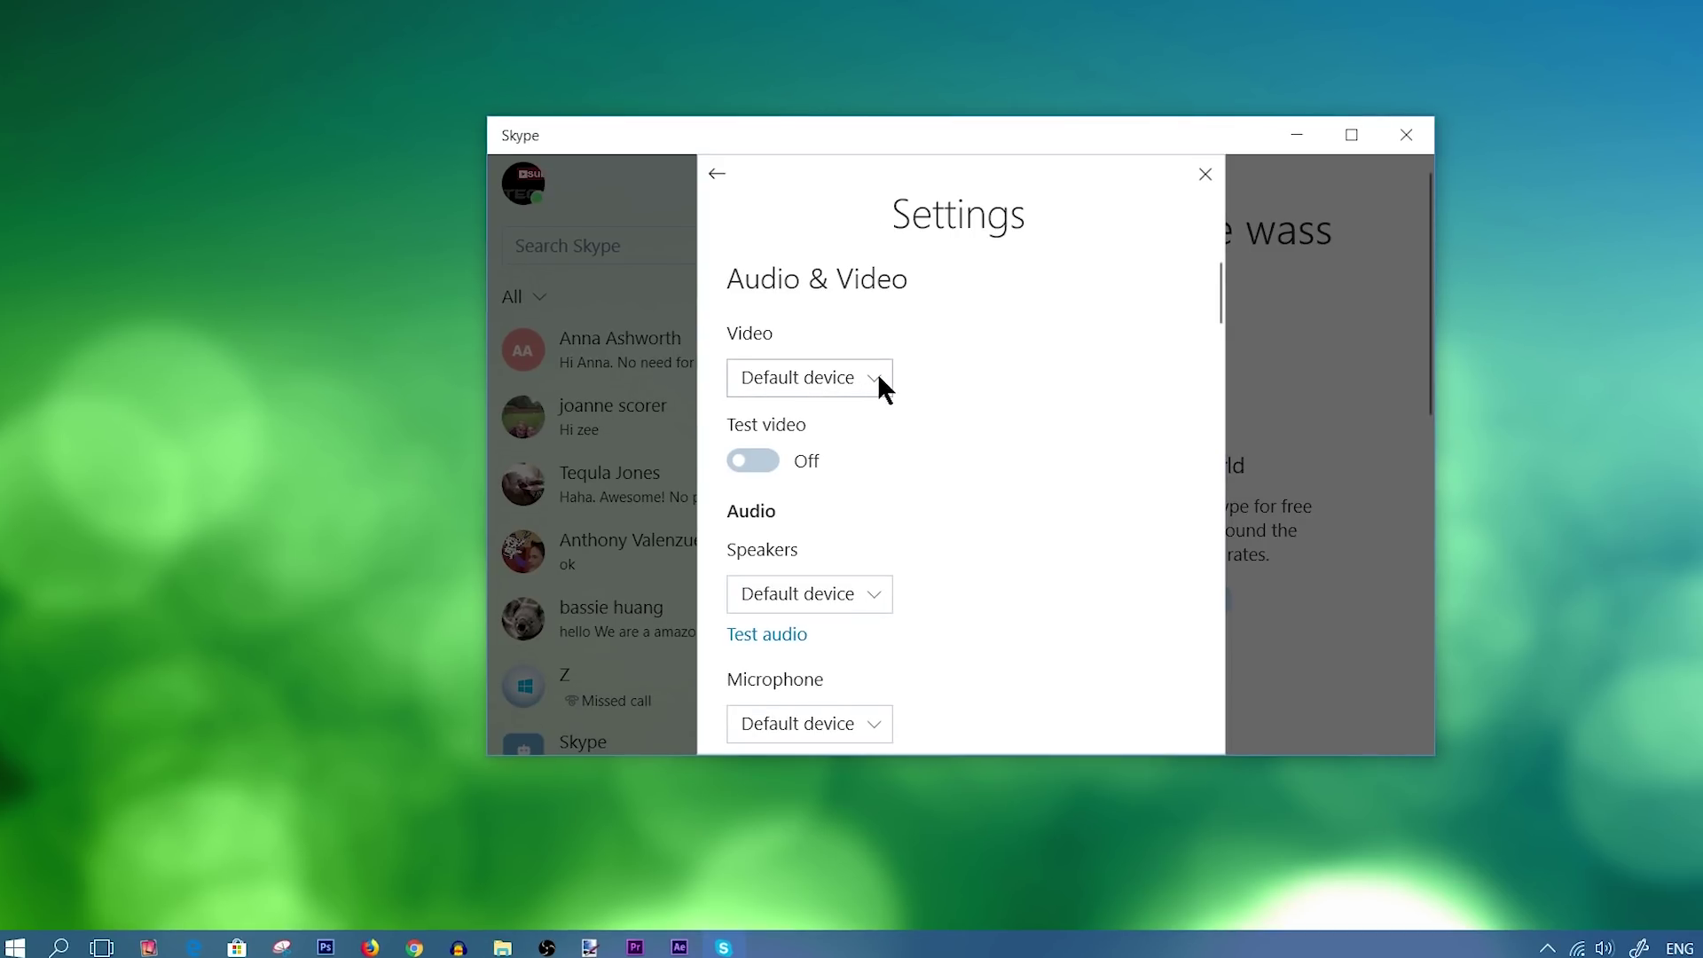
pyautogui.click(878, 383)
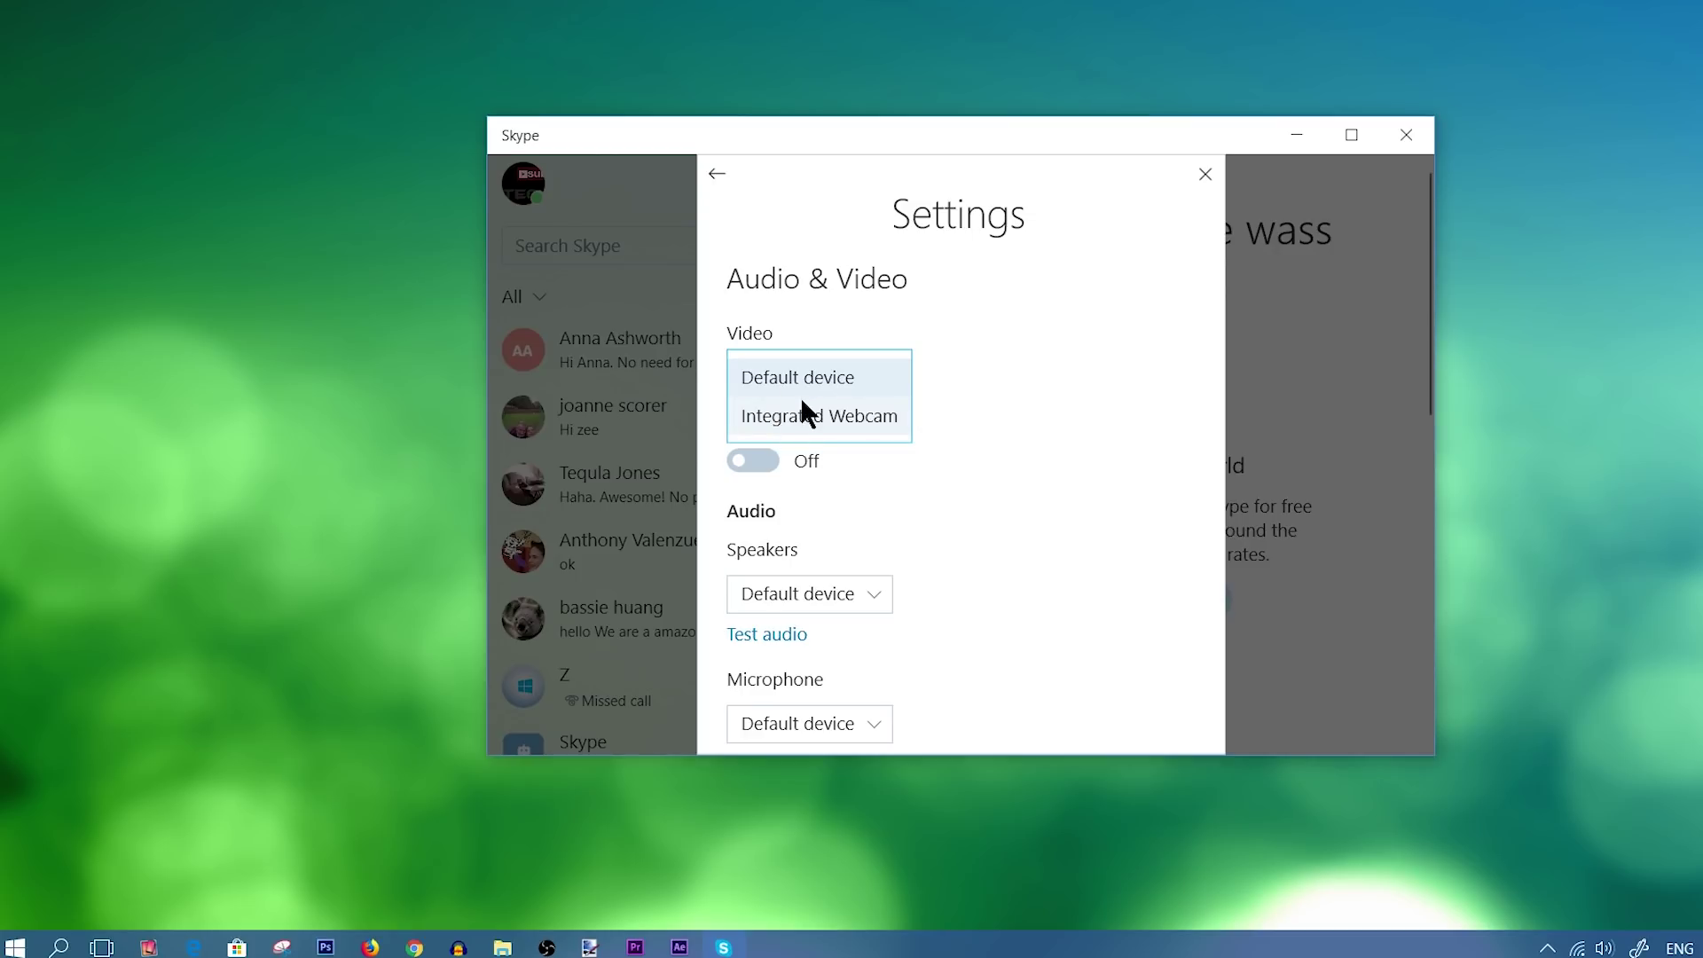
pyautogui.click(976, 385)
pyautogui.click(766, 459)
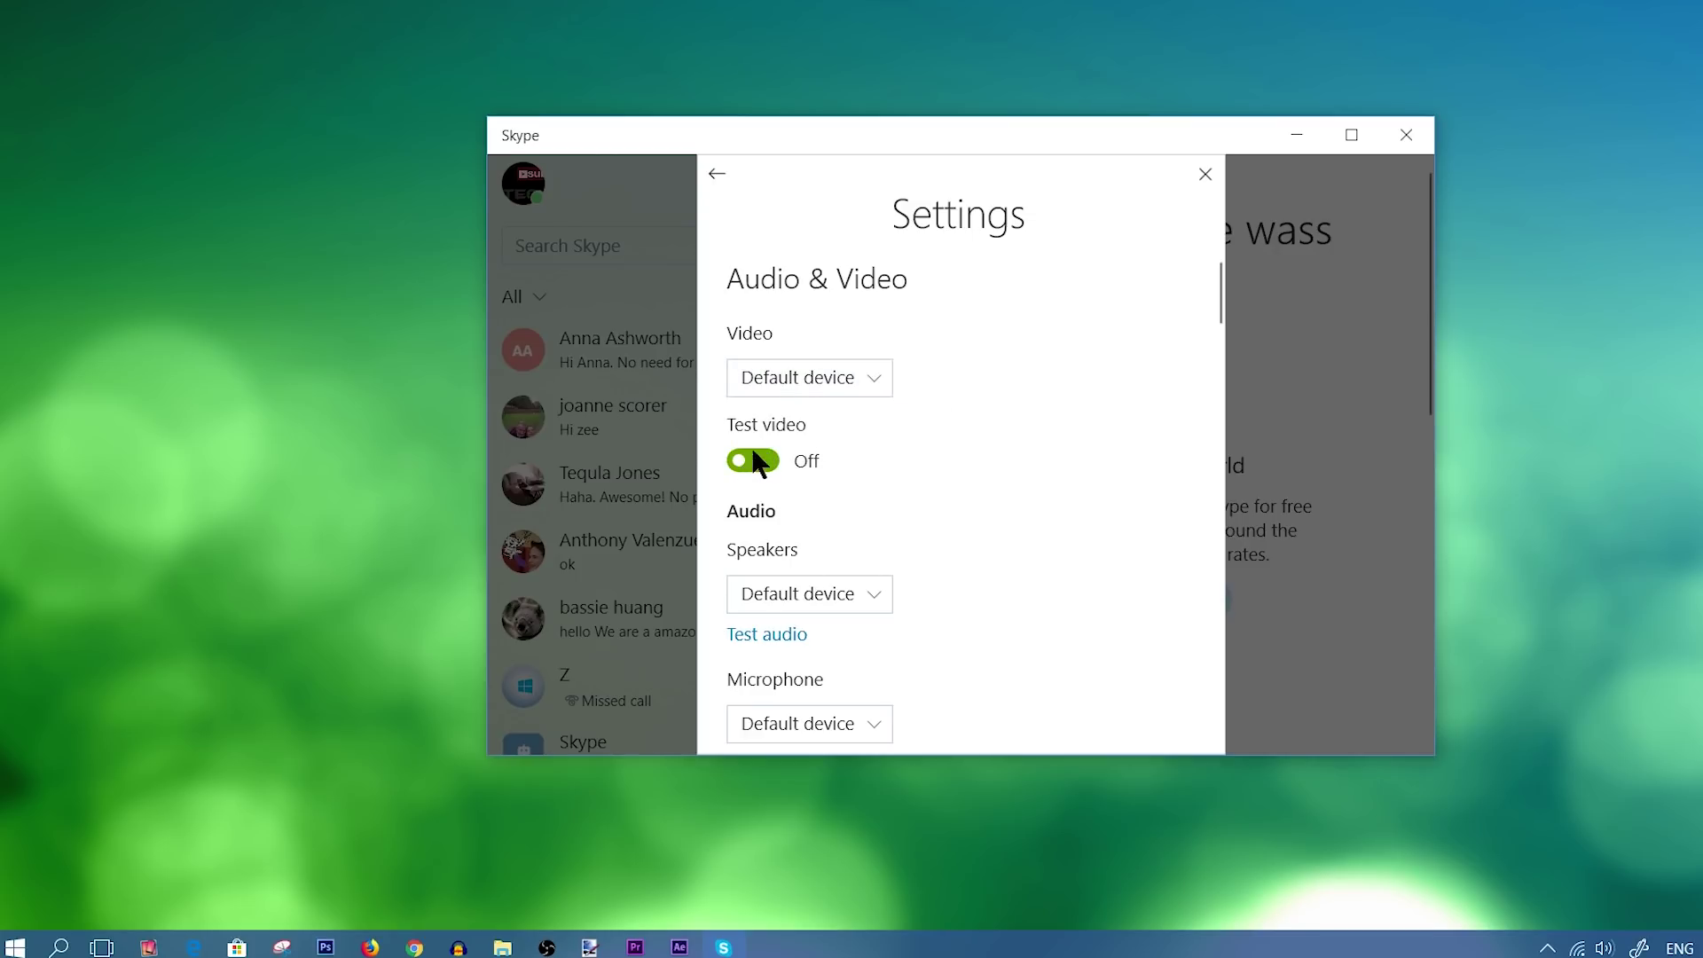
pyautogui.click(741, 458)
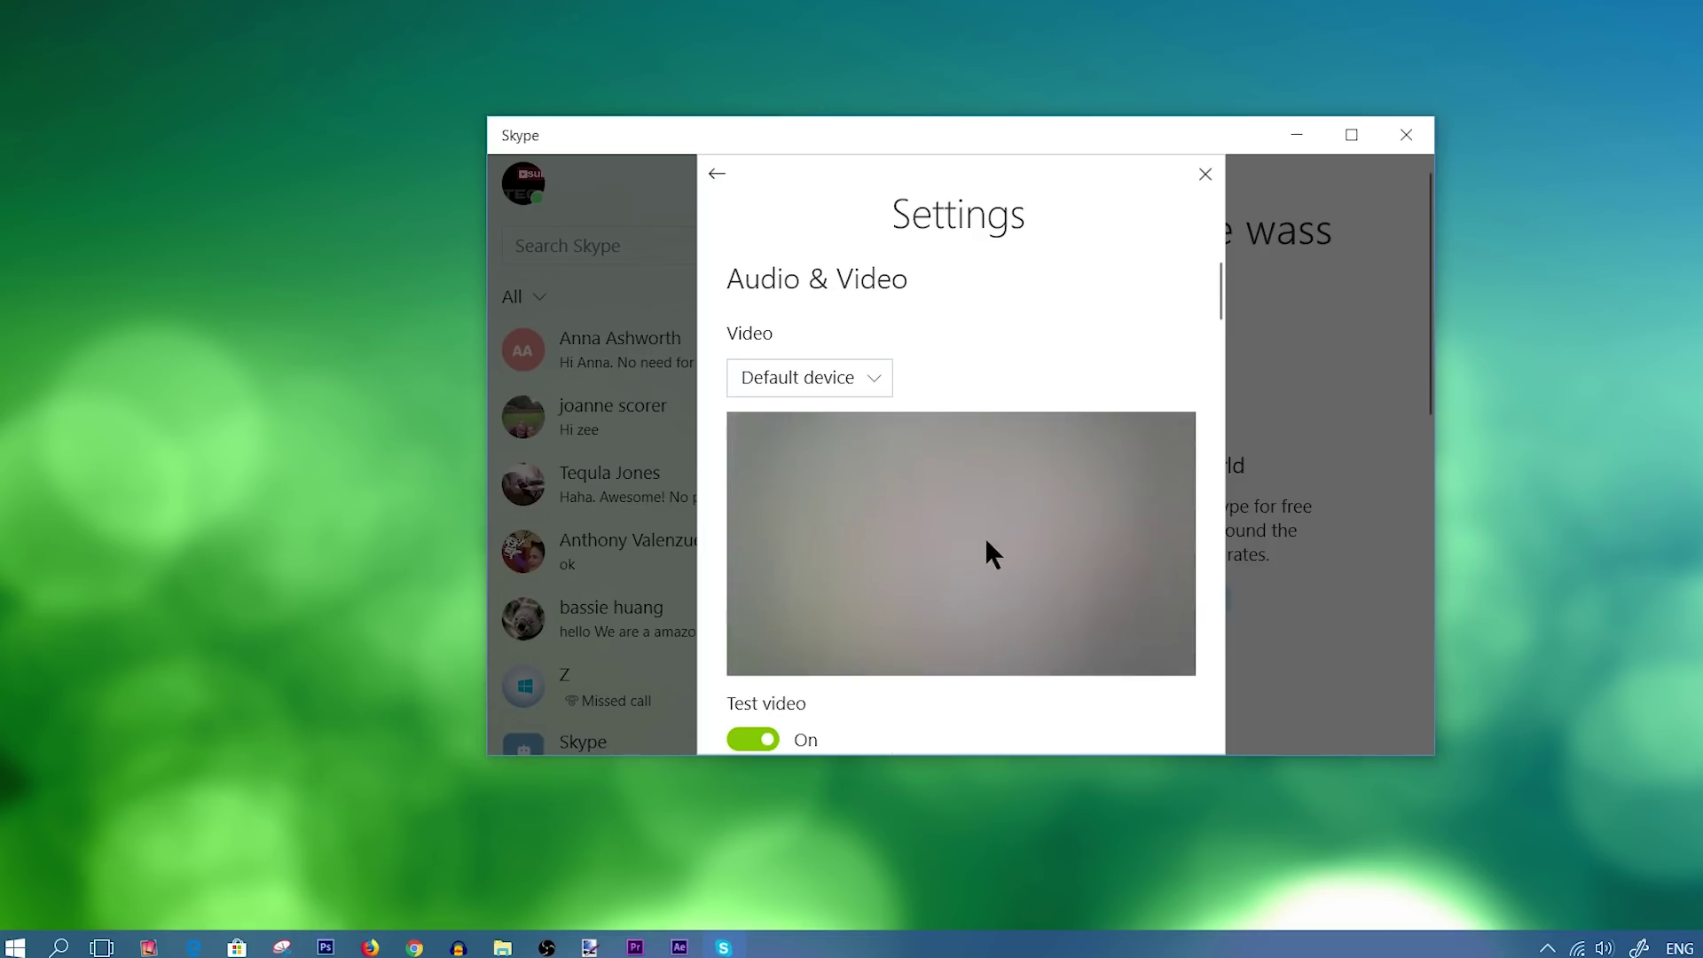
pyautogui.scroll(-3, 965, 545)
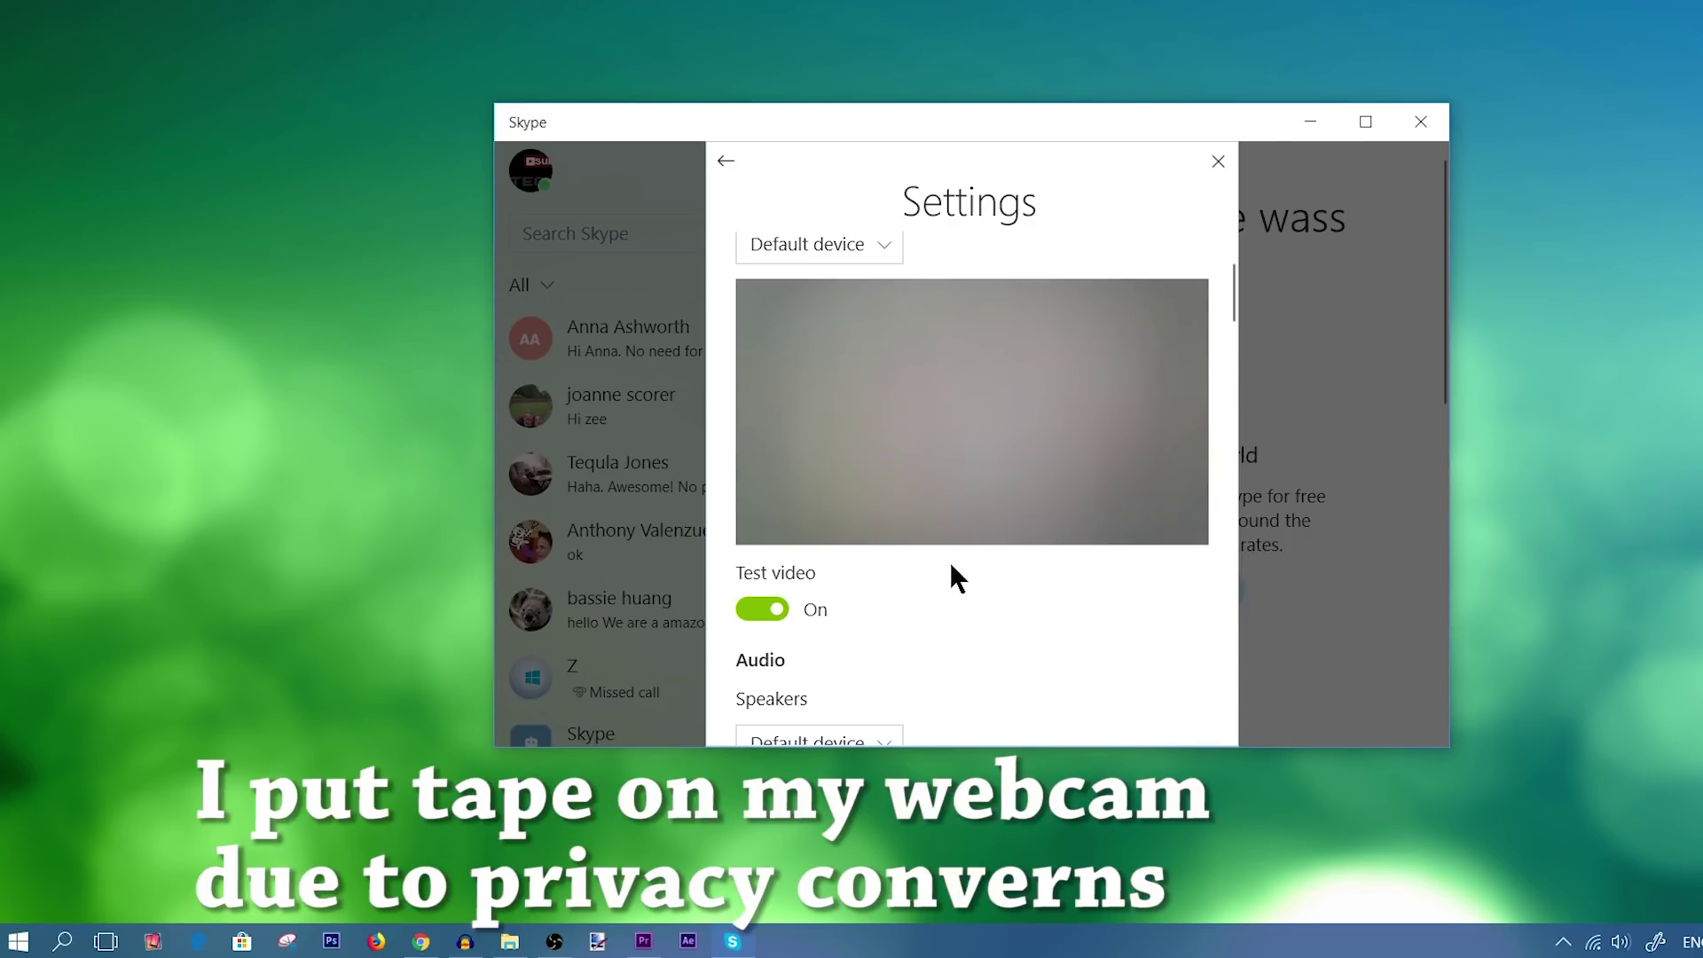
# Scroll to the Audio settings and set Speakers to Default device.
pyautogui.scroll(-2, 980, 570)
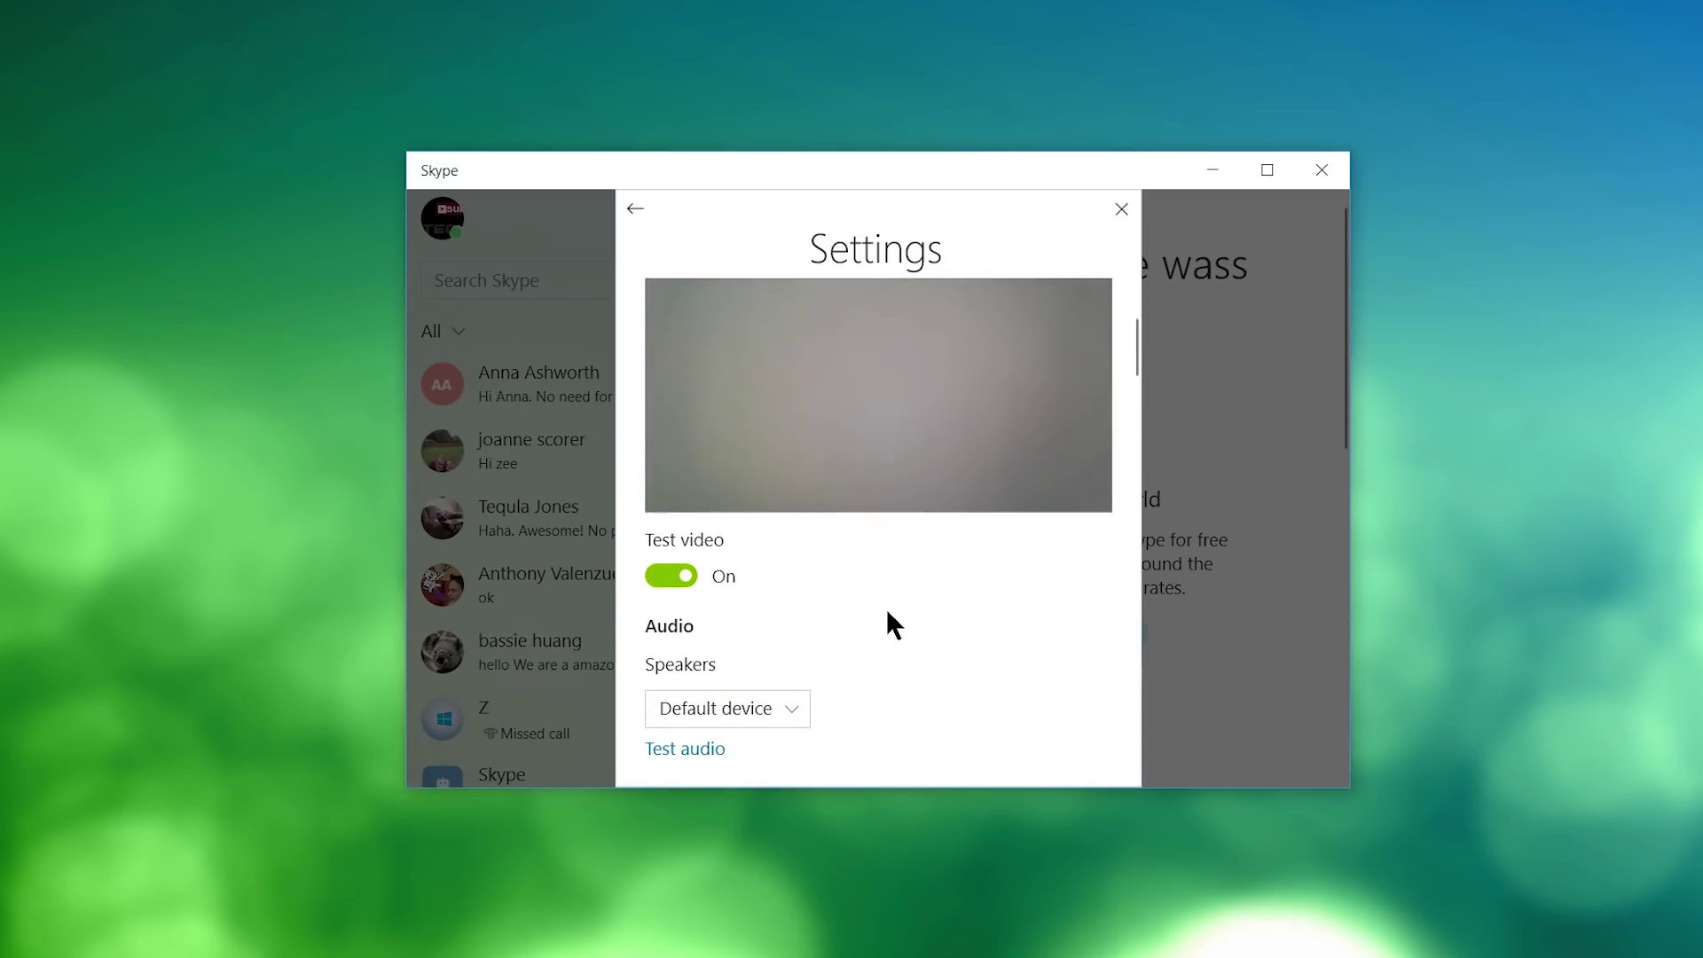
pyautogui.scroll(-2, 887, 611)
pyautogui.scroll(-1, 903, 589)
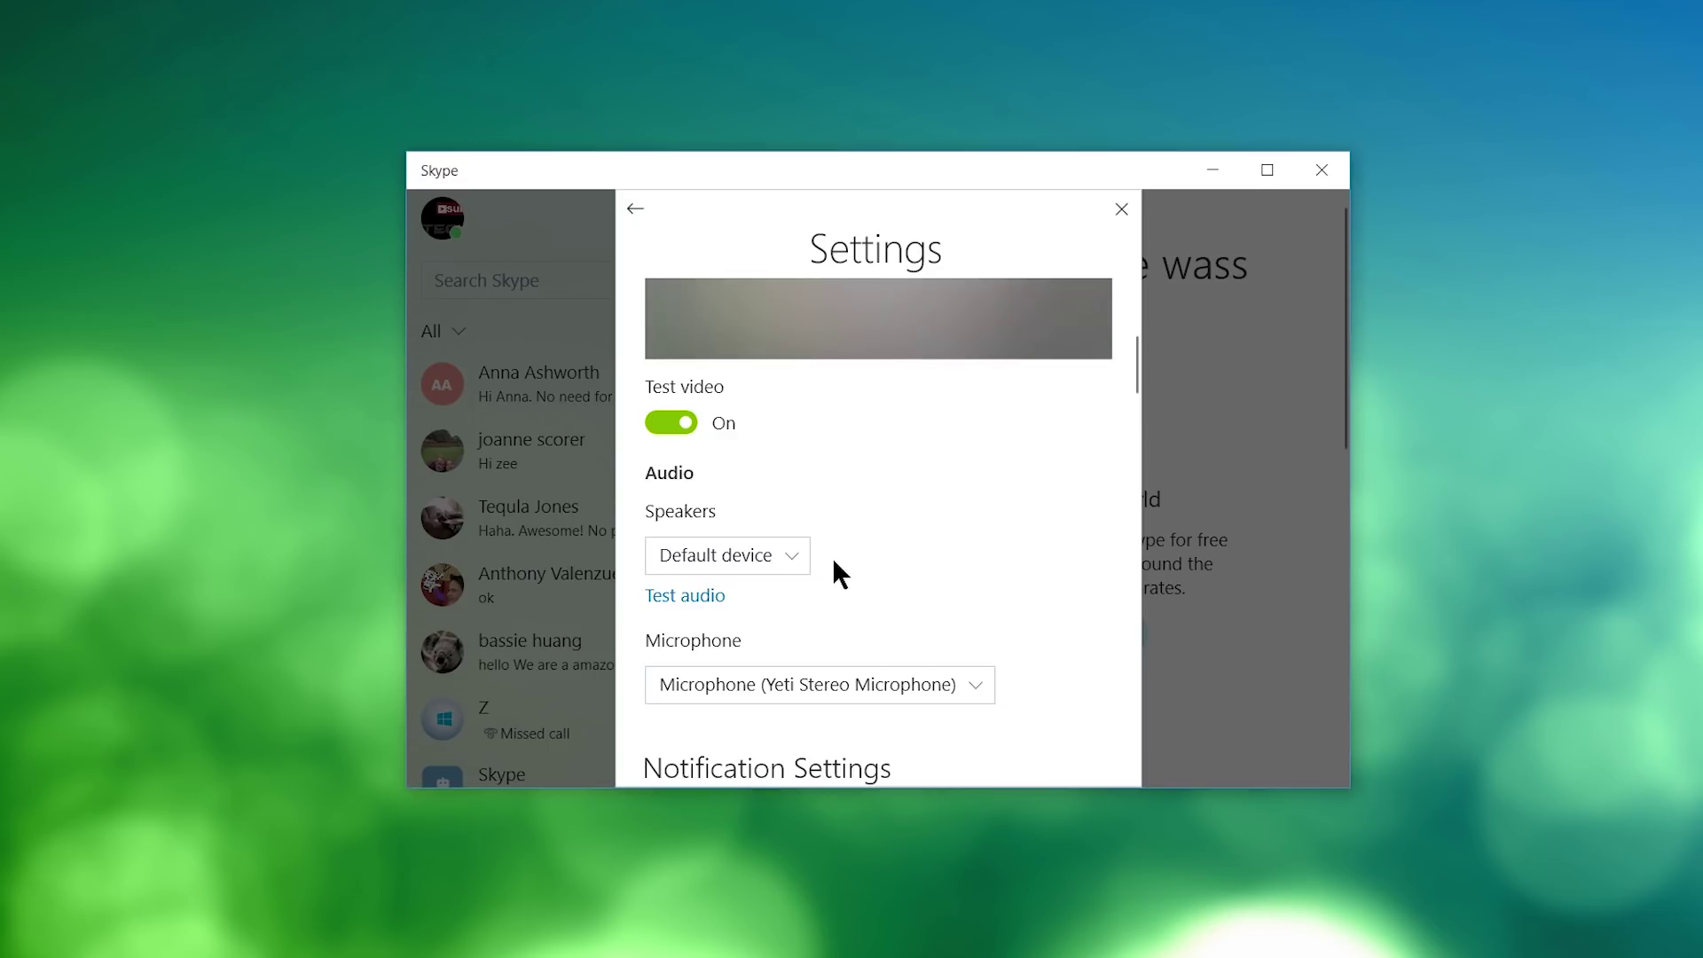
pyautogui.scroll(-1, 877, 562)
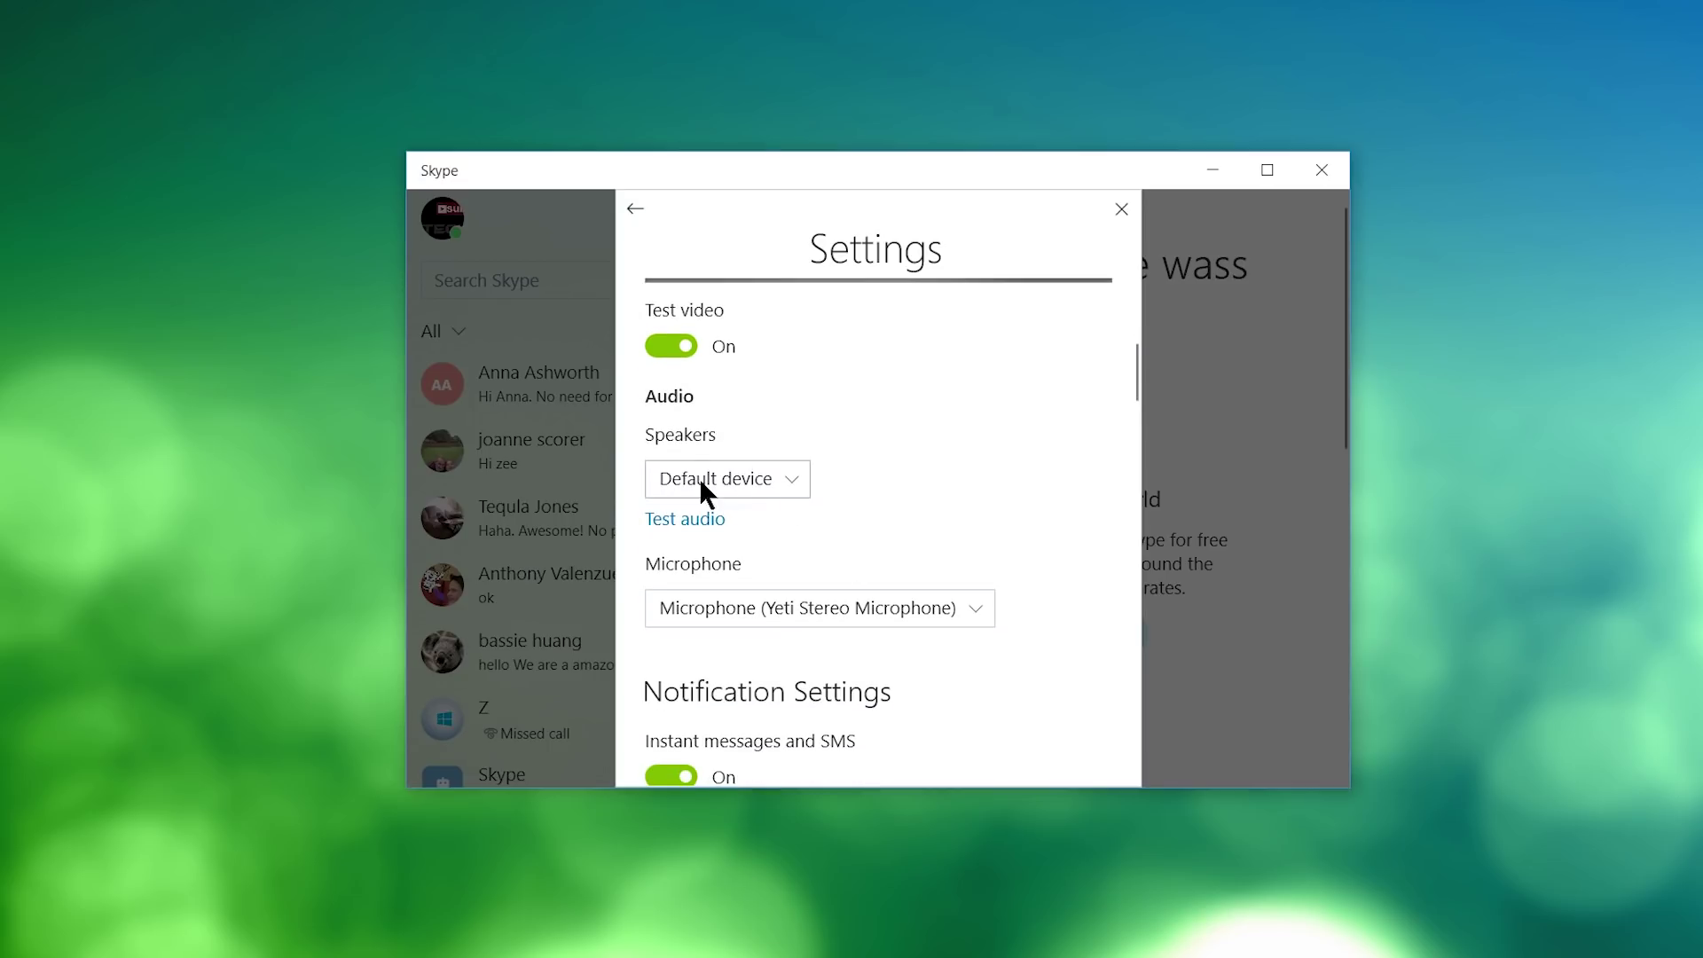
pyautogui.click(794, 481)
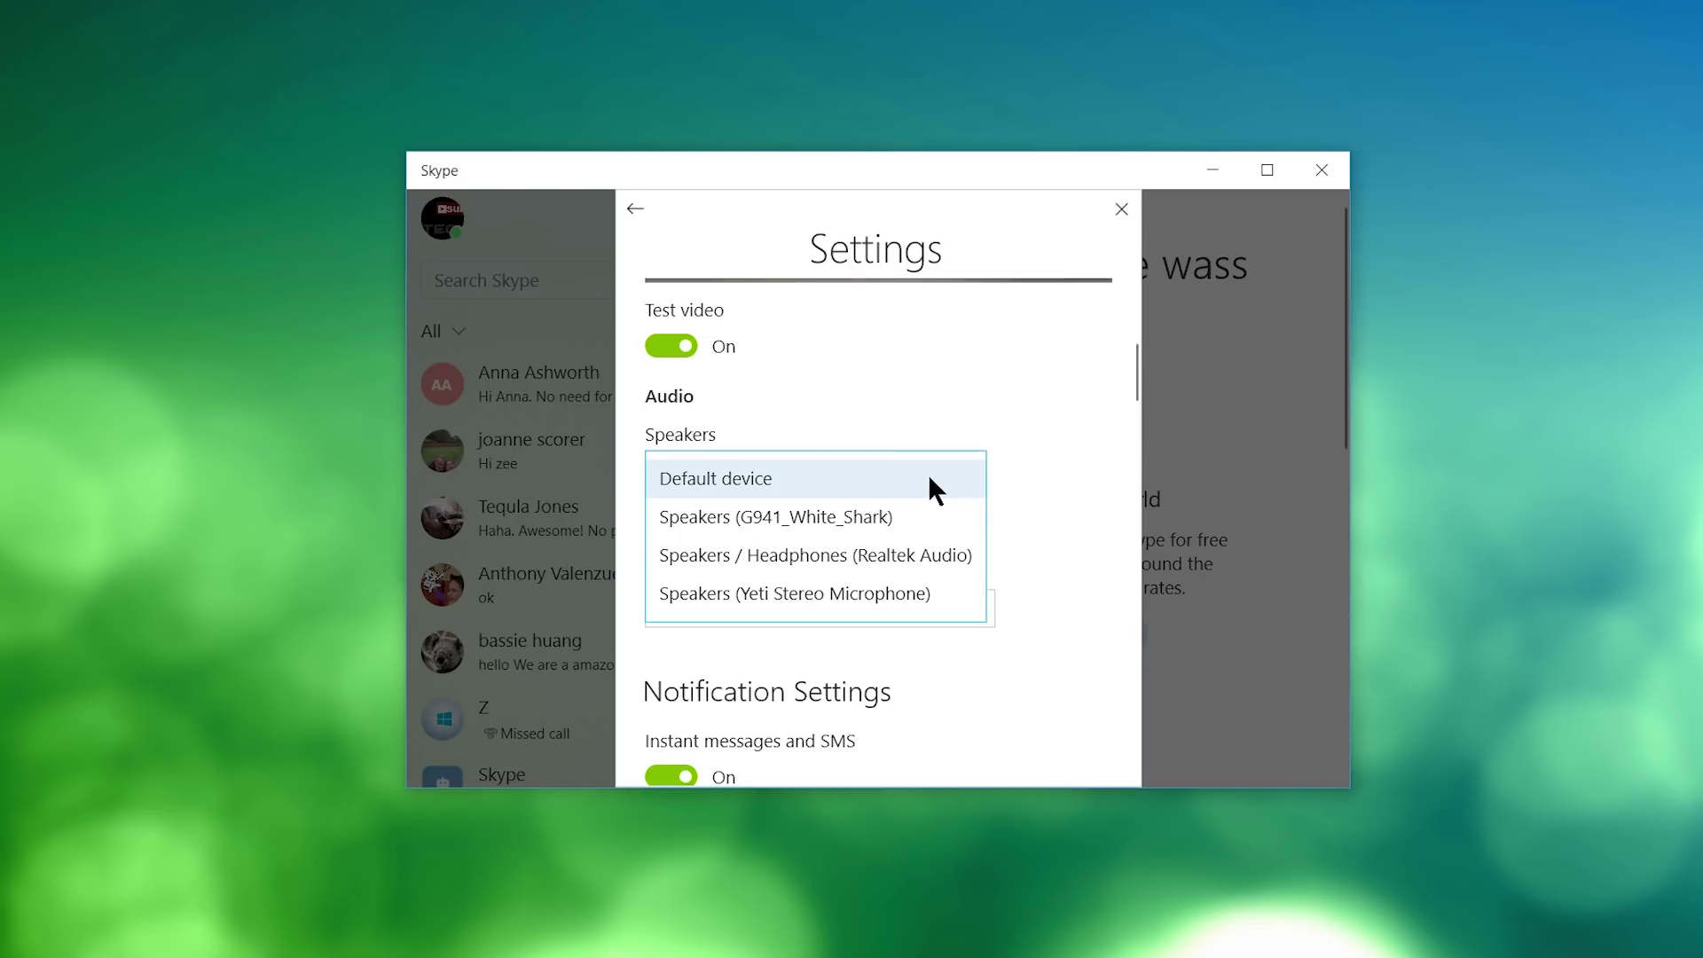
pyautogui.click(900, 477)
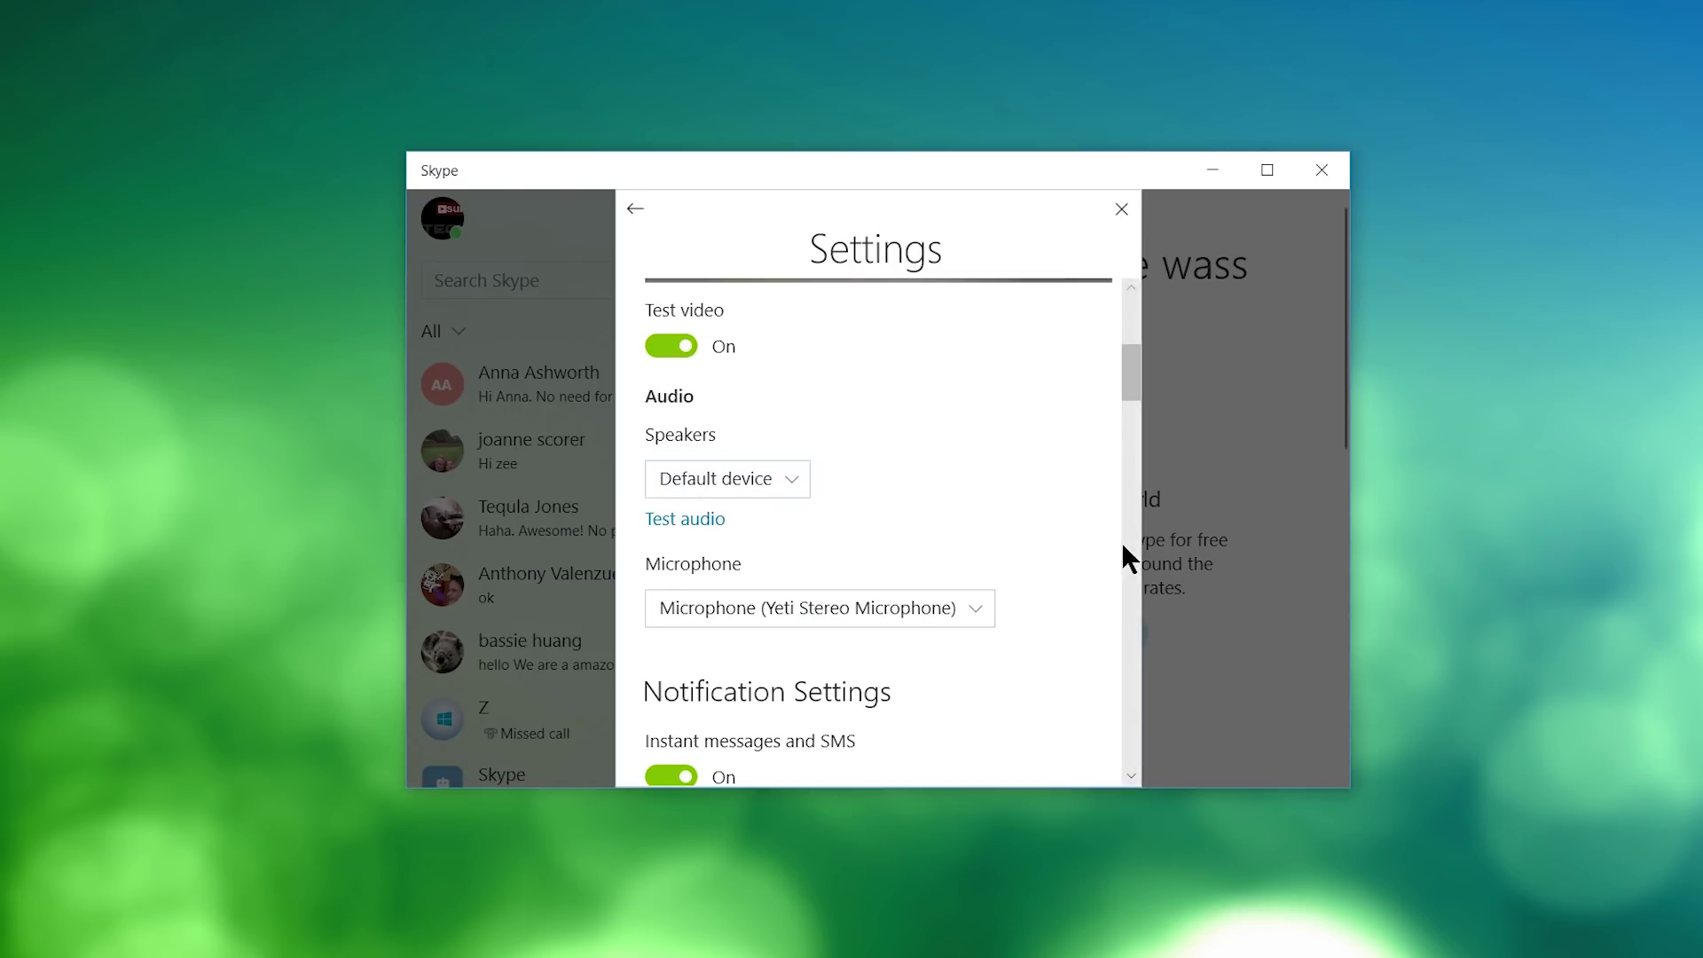
# Set the Microphone to Yeti Stereo Microphone.
pyautogui.scroll(-1, 1033, 572)
pyautogui.scroll(-3, 1030, 561)
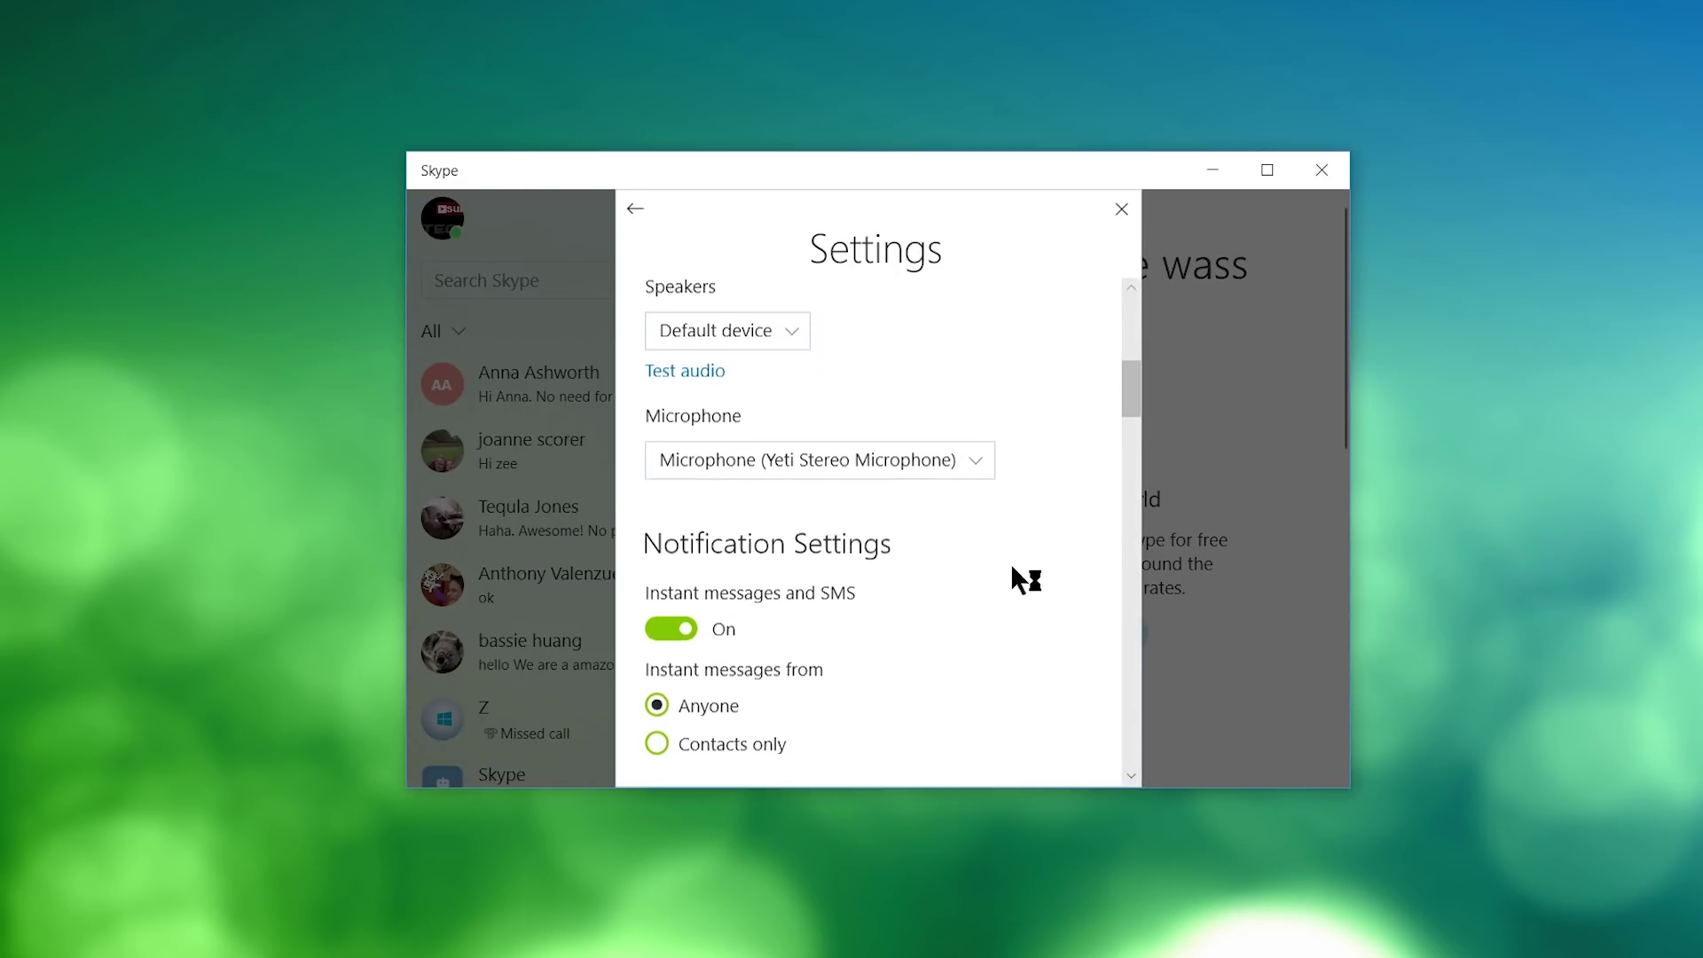
pyautogui.click(942, 468)
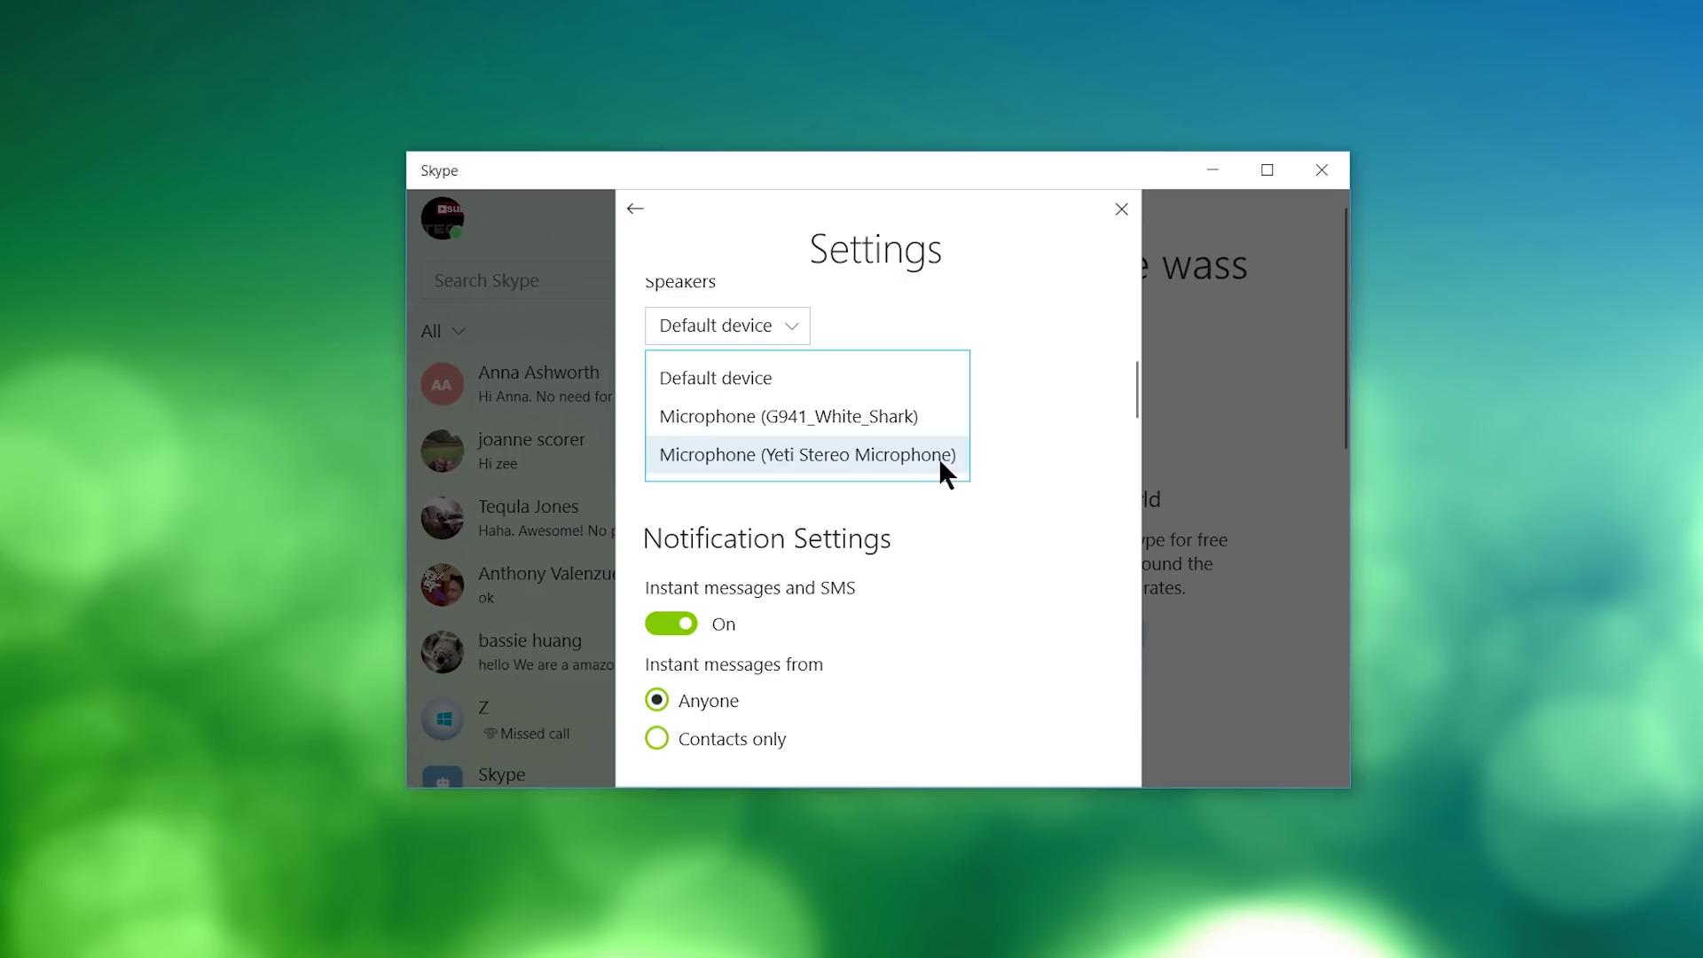
pyautogui.click(940, 460)
pyautogui.moveTo(1135, 385); pyautogui.dragTo(1136, 383)
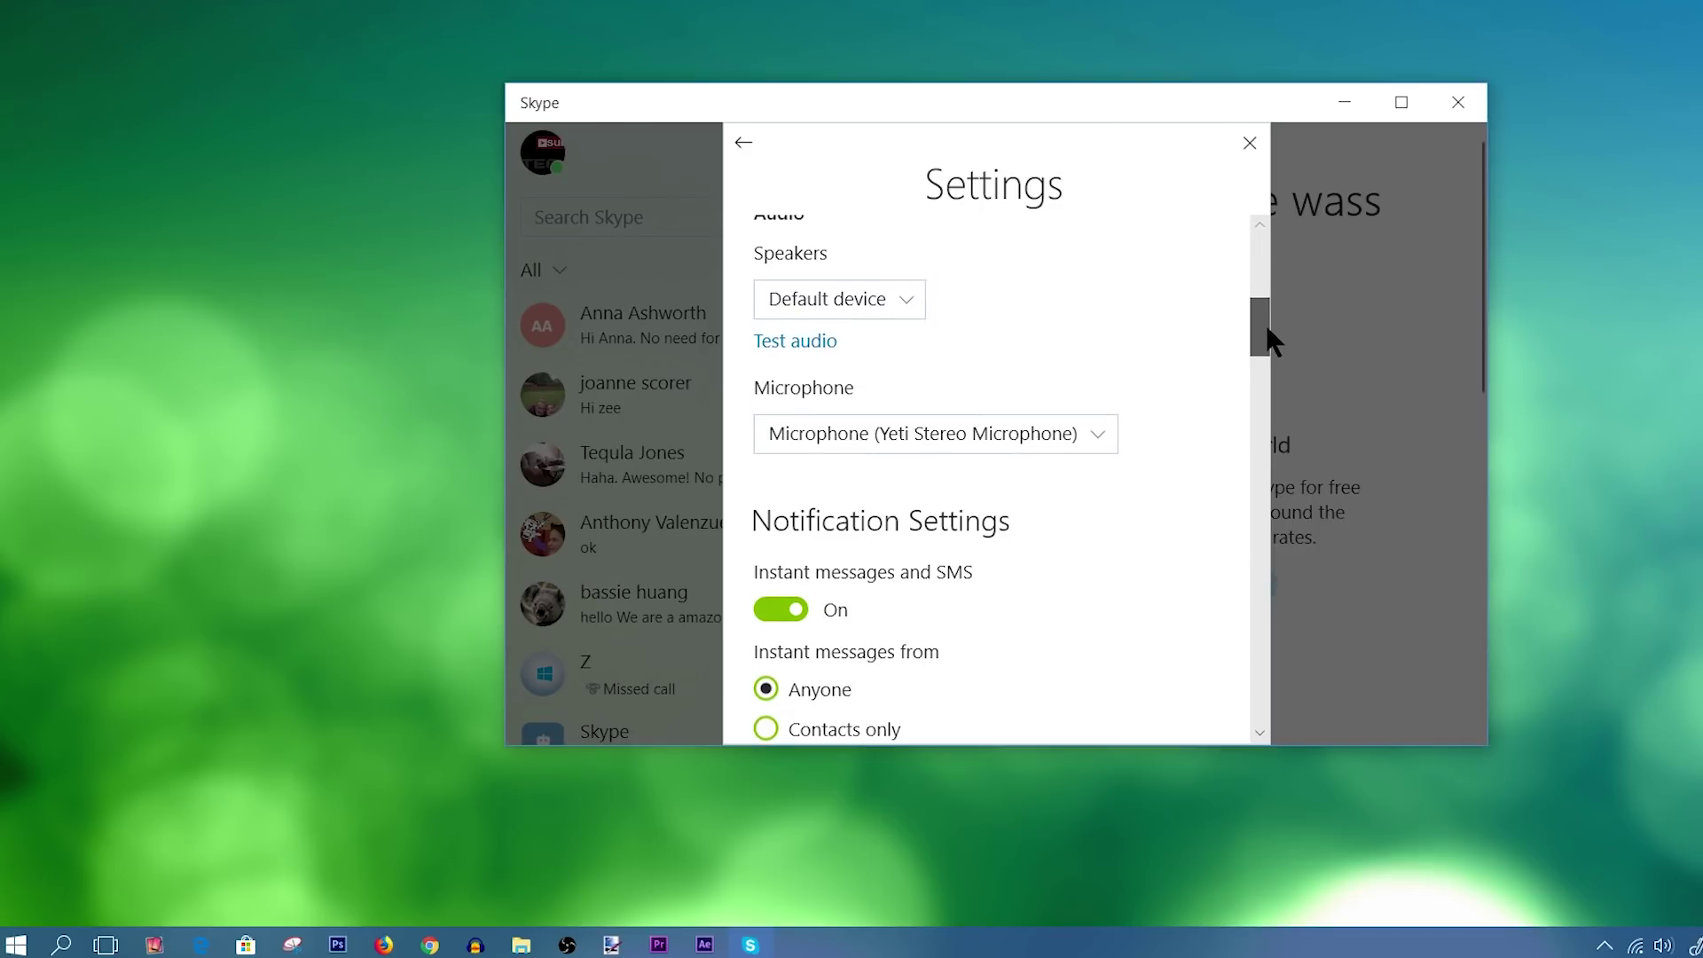
# Scroll to Choose a mode, try Dark, then switch Skype back to Light.
pyautogui.moveTo(1267, 326); pyautogui.dragTo(1267, 434)
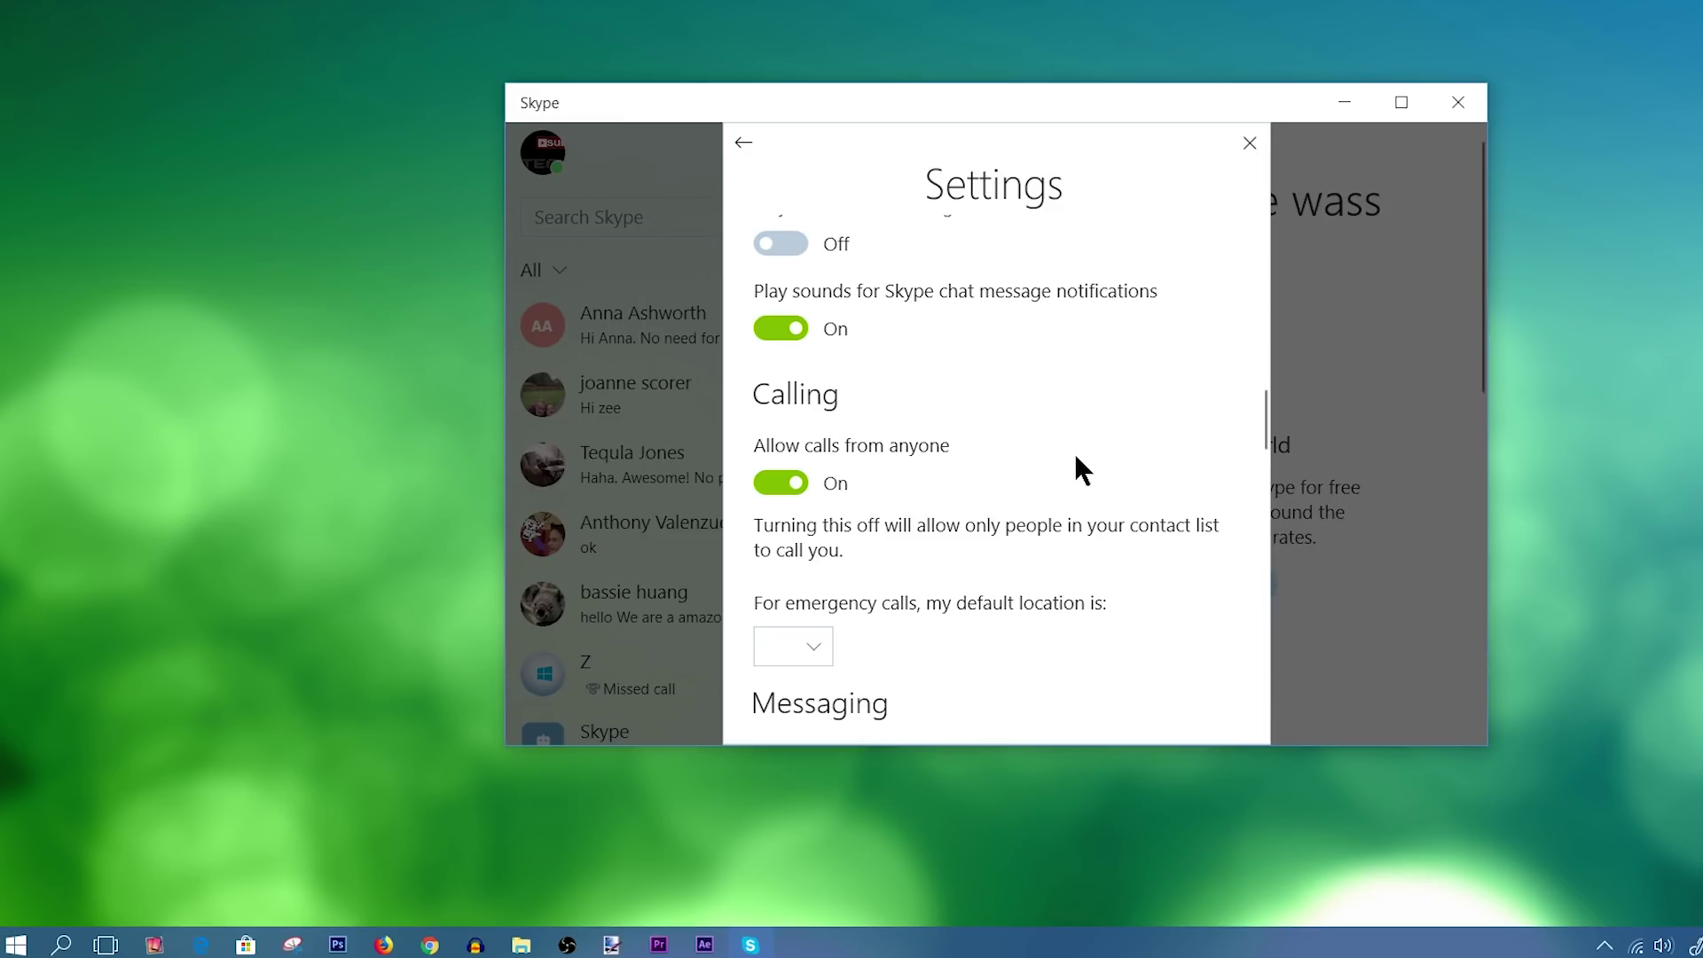
pyautogui.moveTo(1255, 417); pyautogui.dragTo(1252, 638)
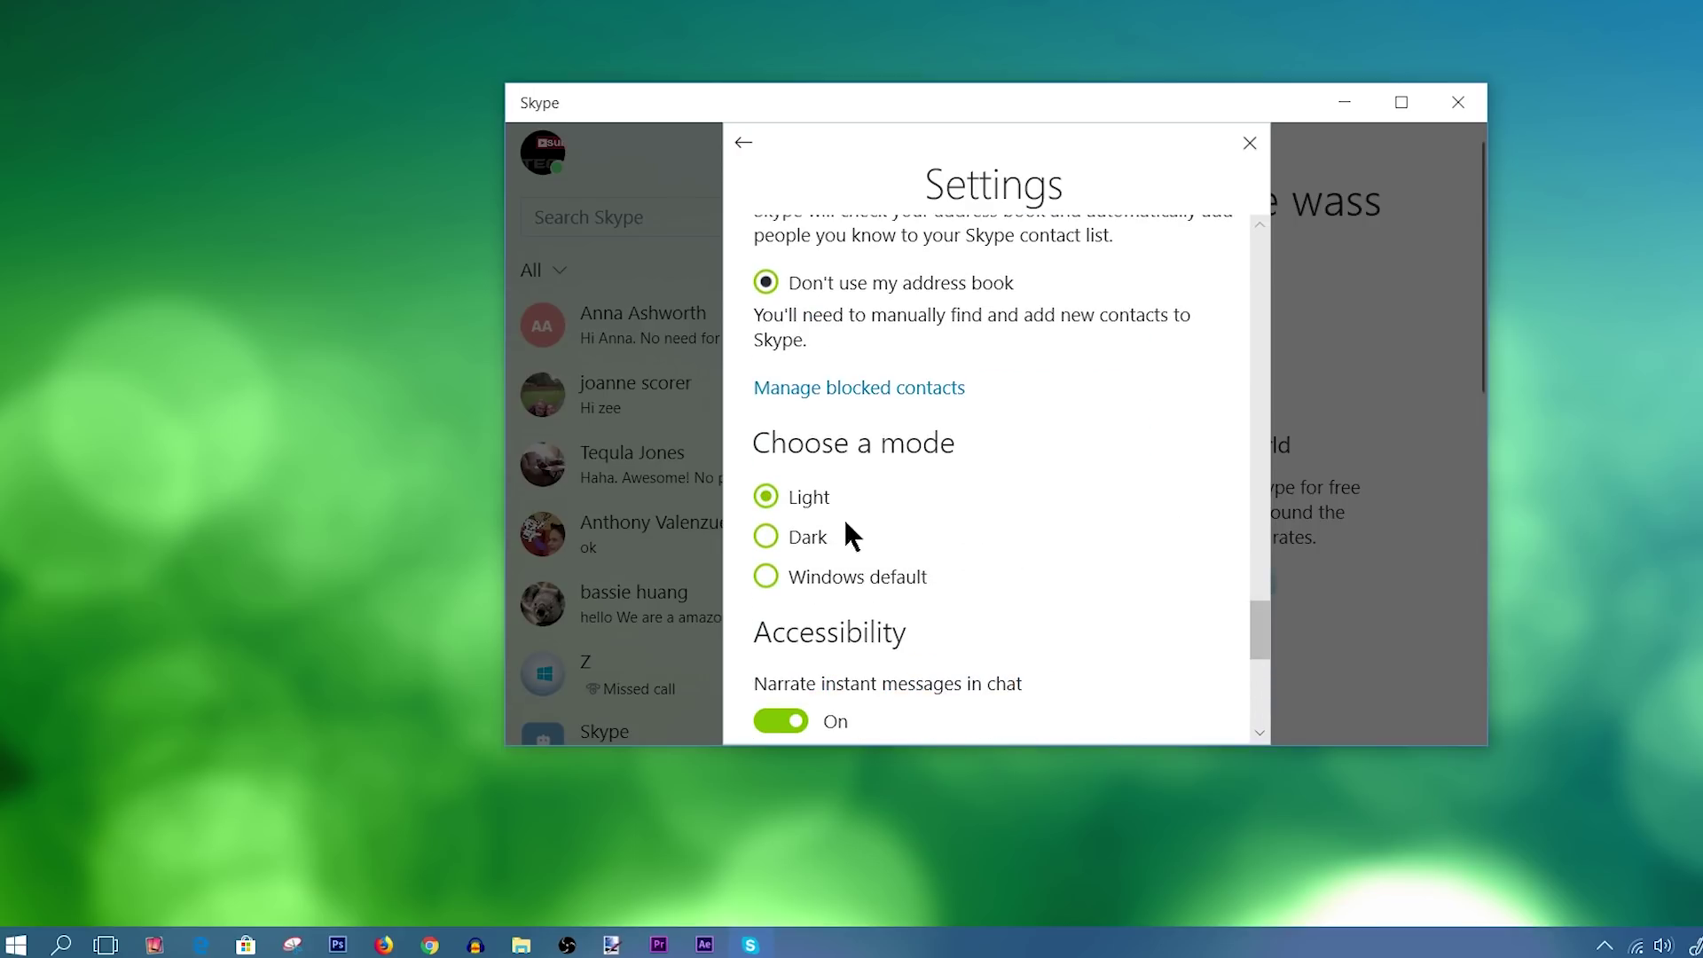
pyautogui.click(765, 536)
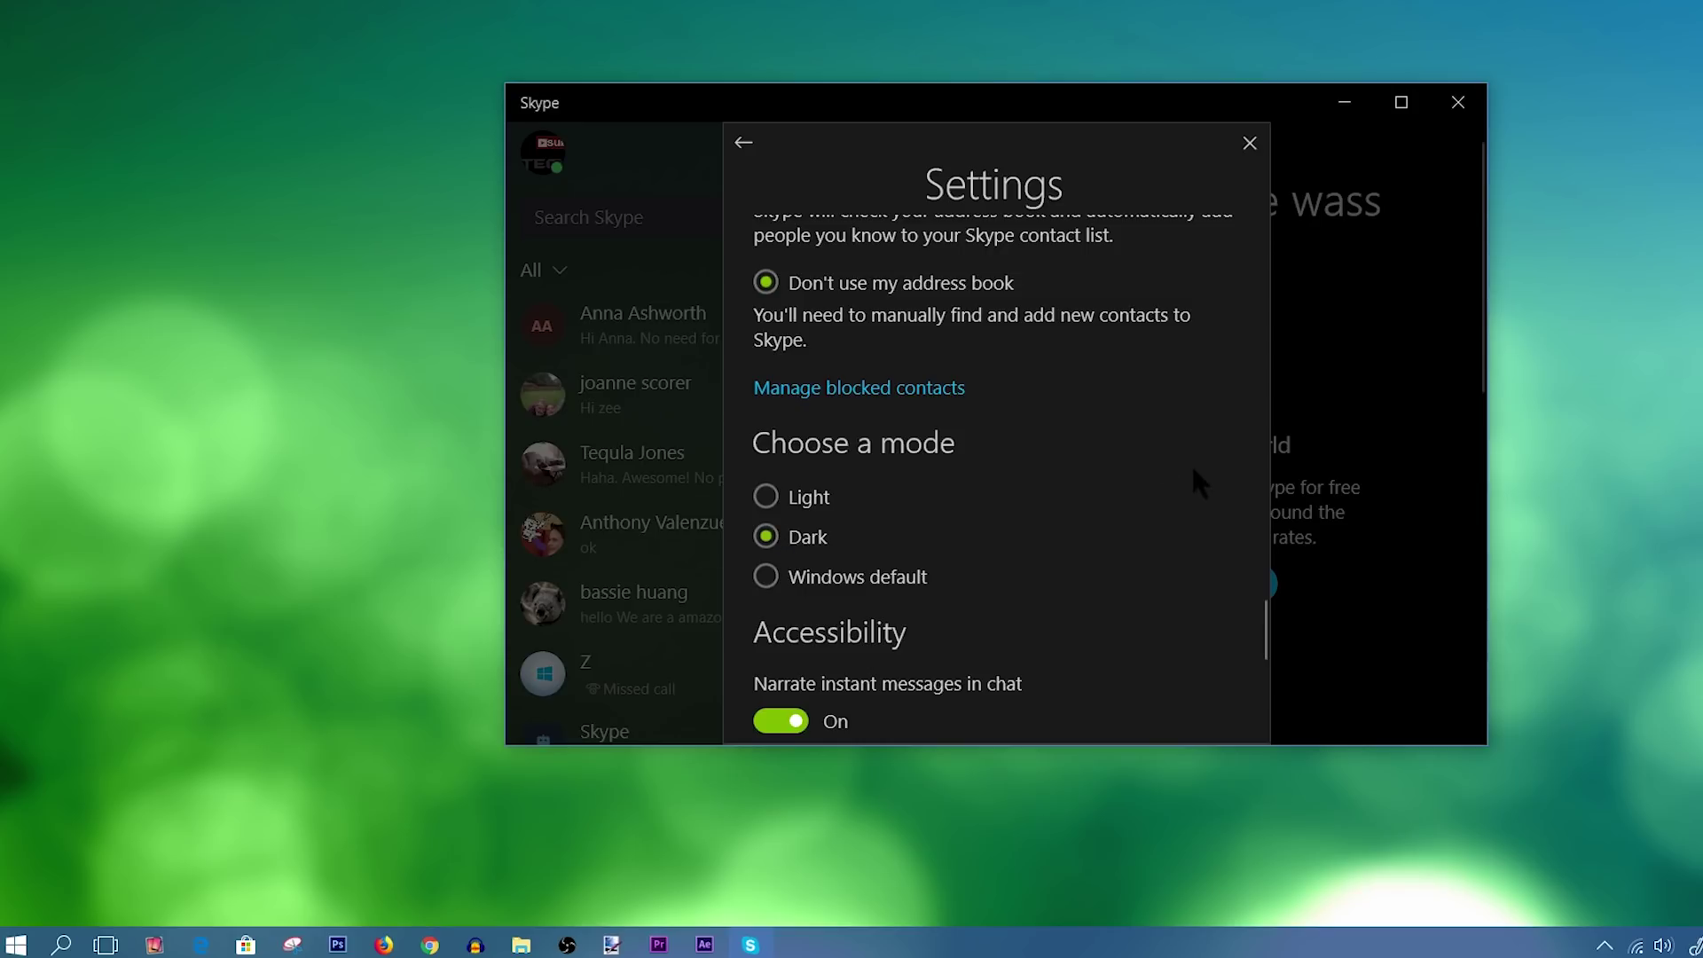
pyautogui.click(782, 499)
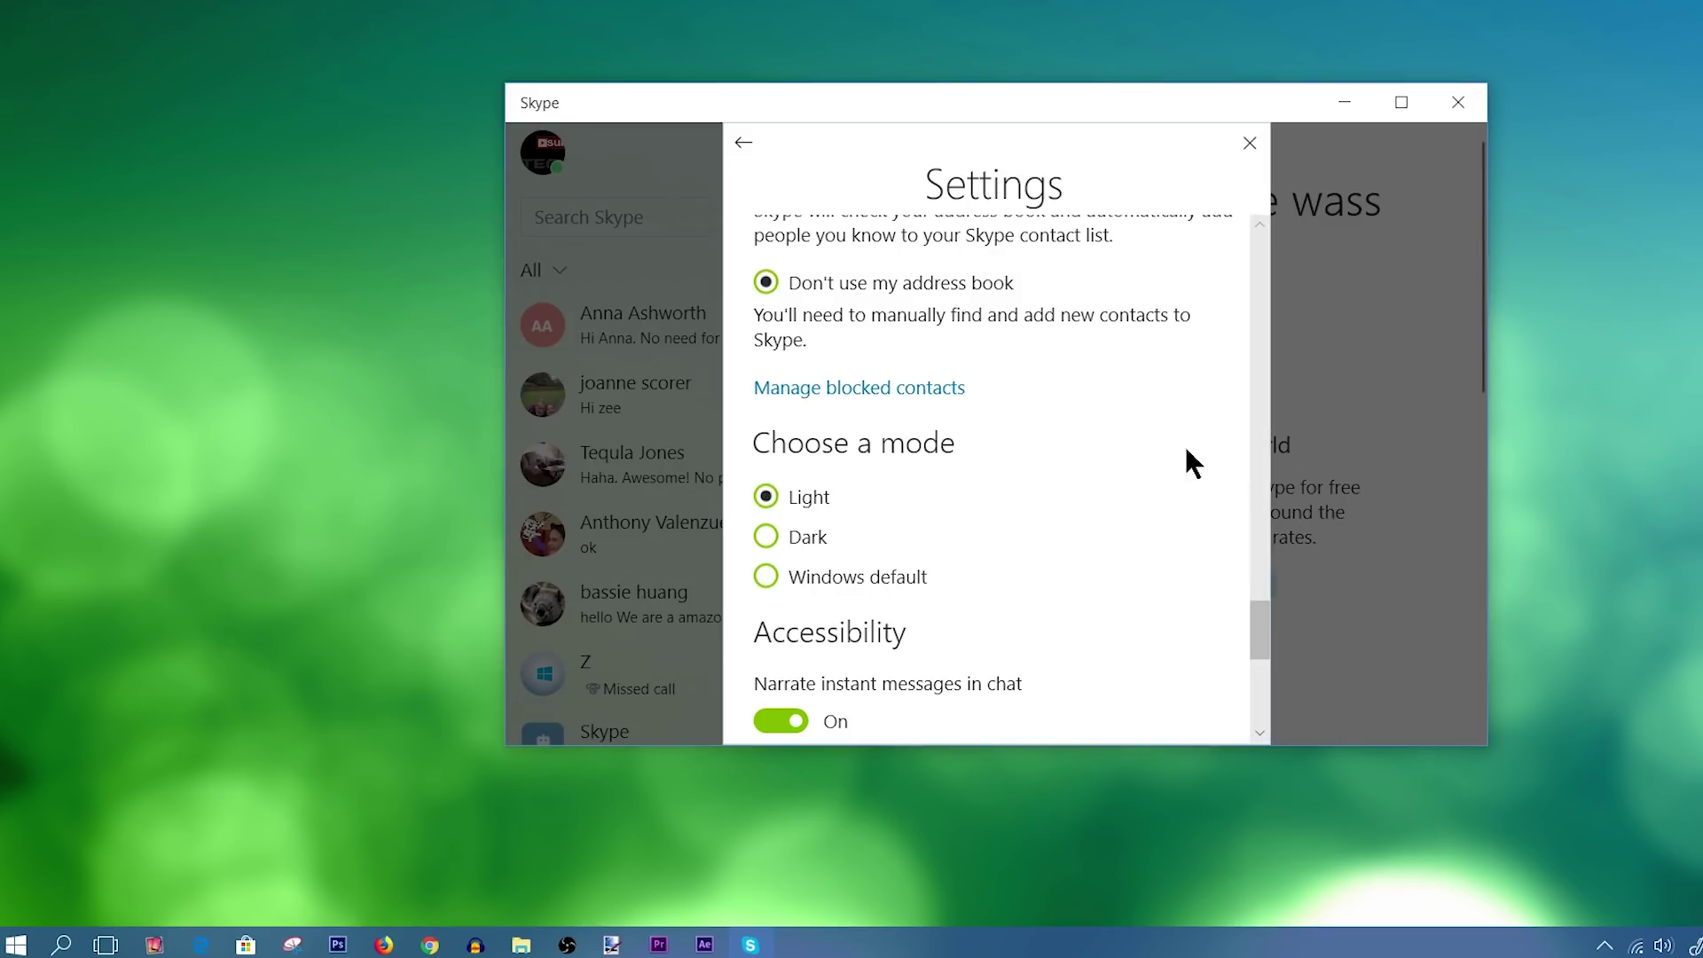
pyautogui.moveTo(1260, 646); pyautogui.dragTo(1254, 722)
pyautogui.scroll(2, 1255, 722)
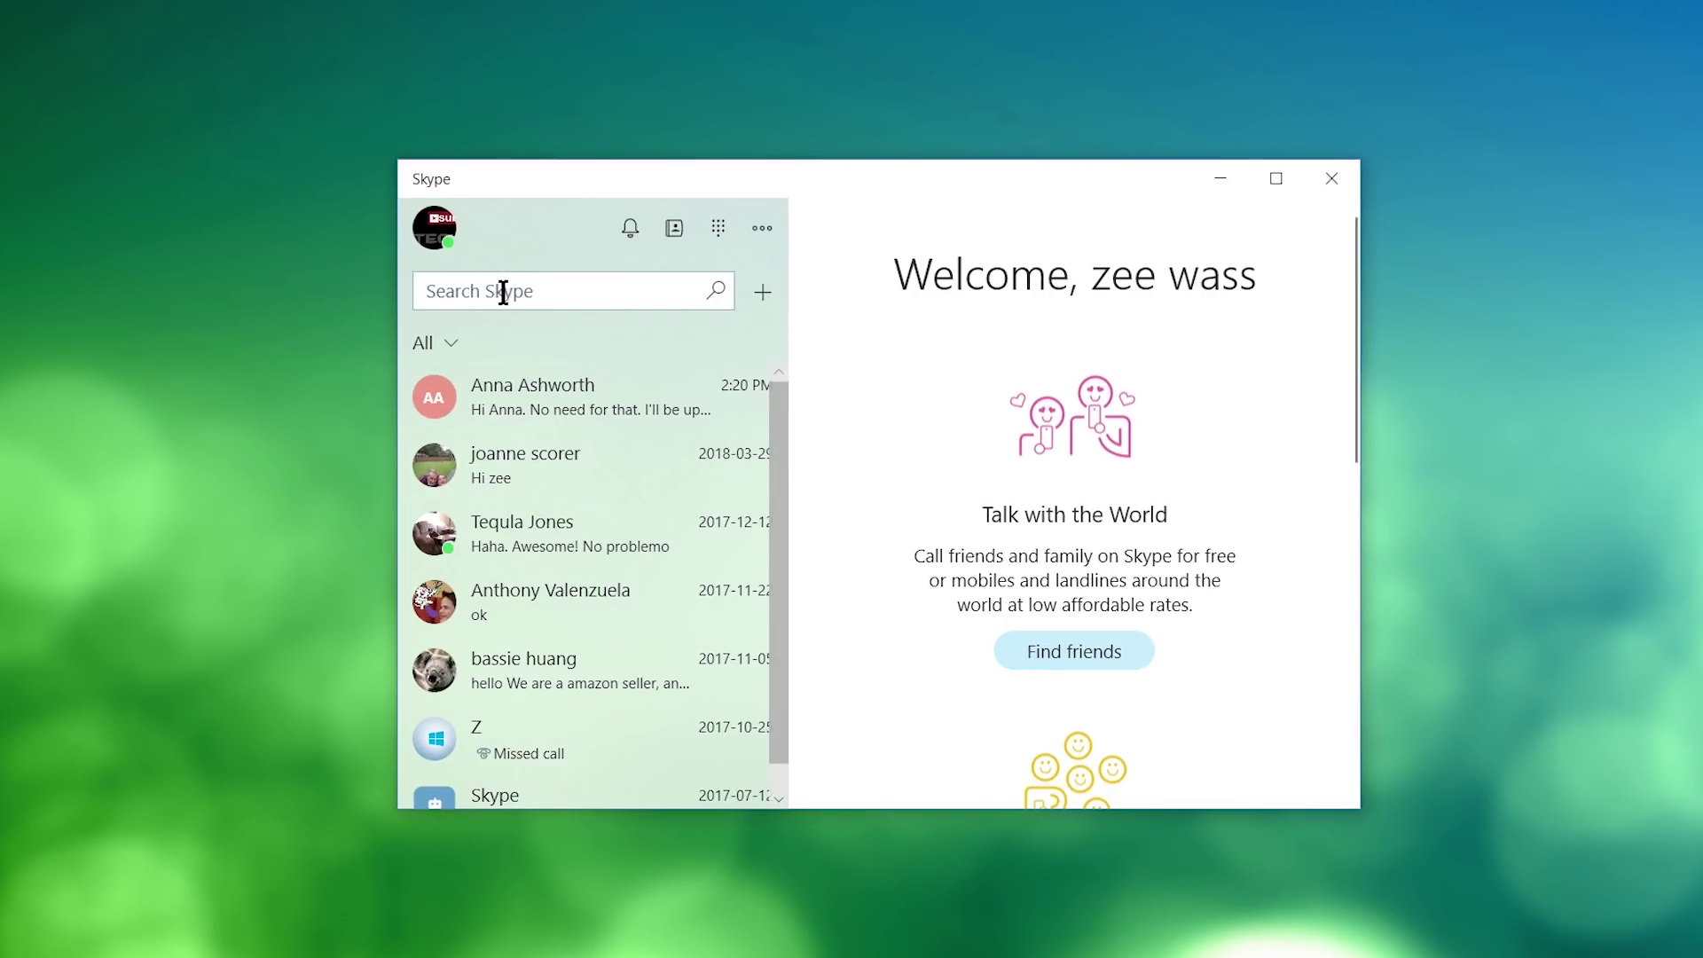
# Search Skype for a user by their username and send them the message 'i'.
pyautogui.click(459, 295)
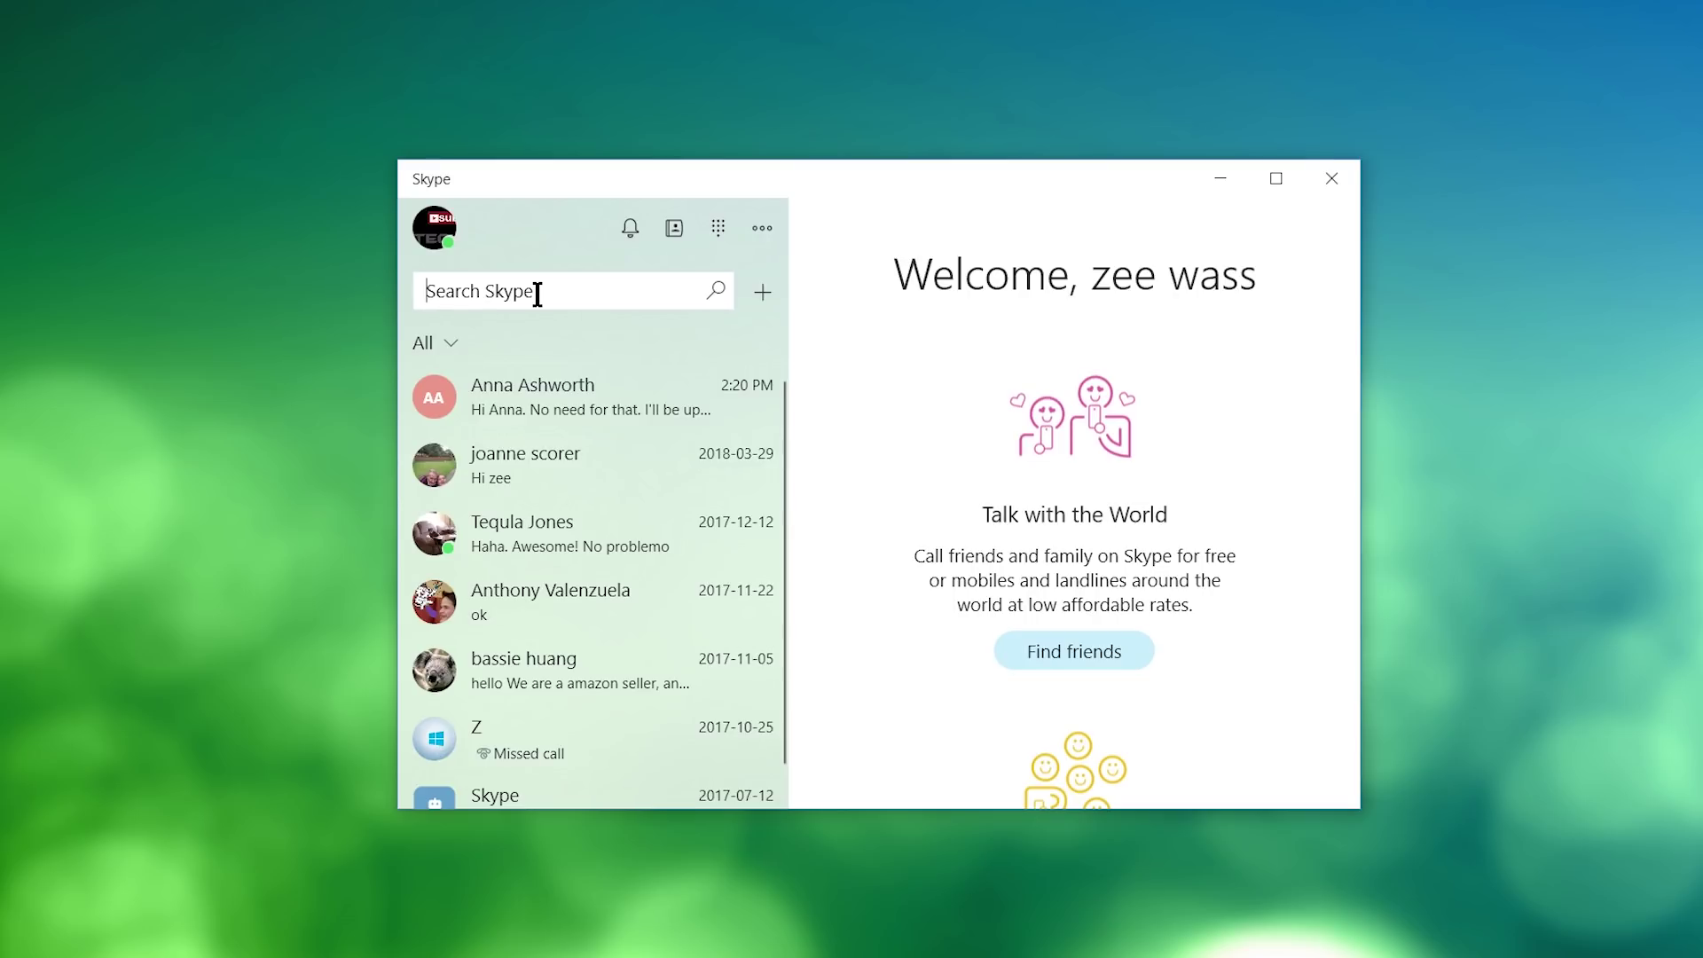
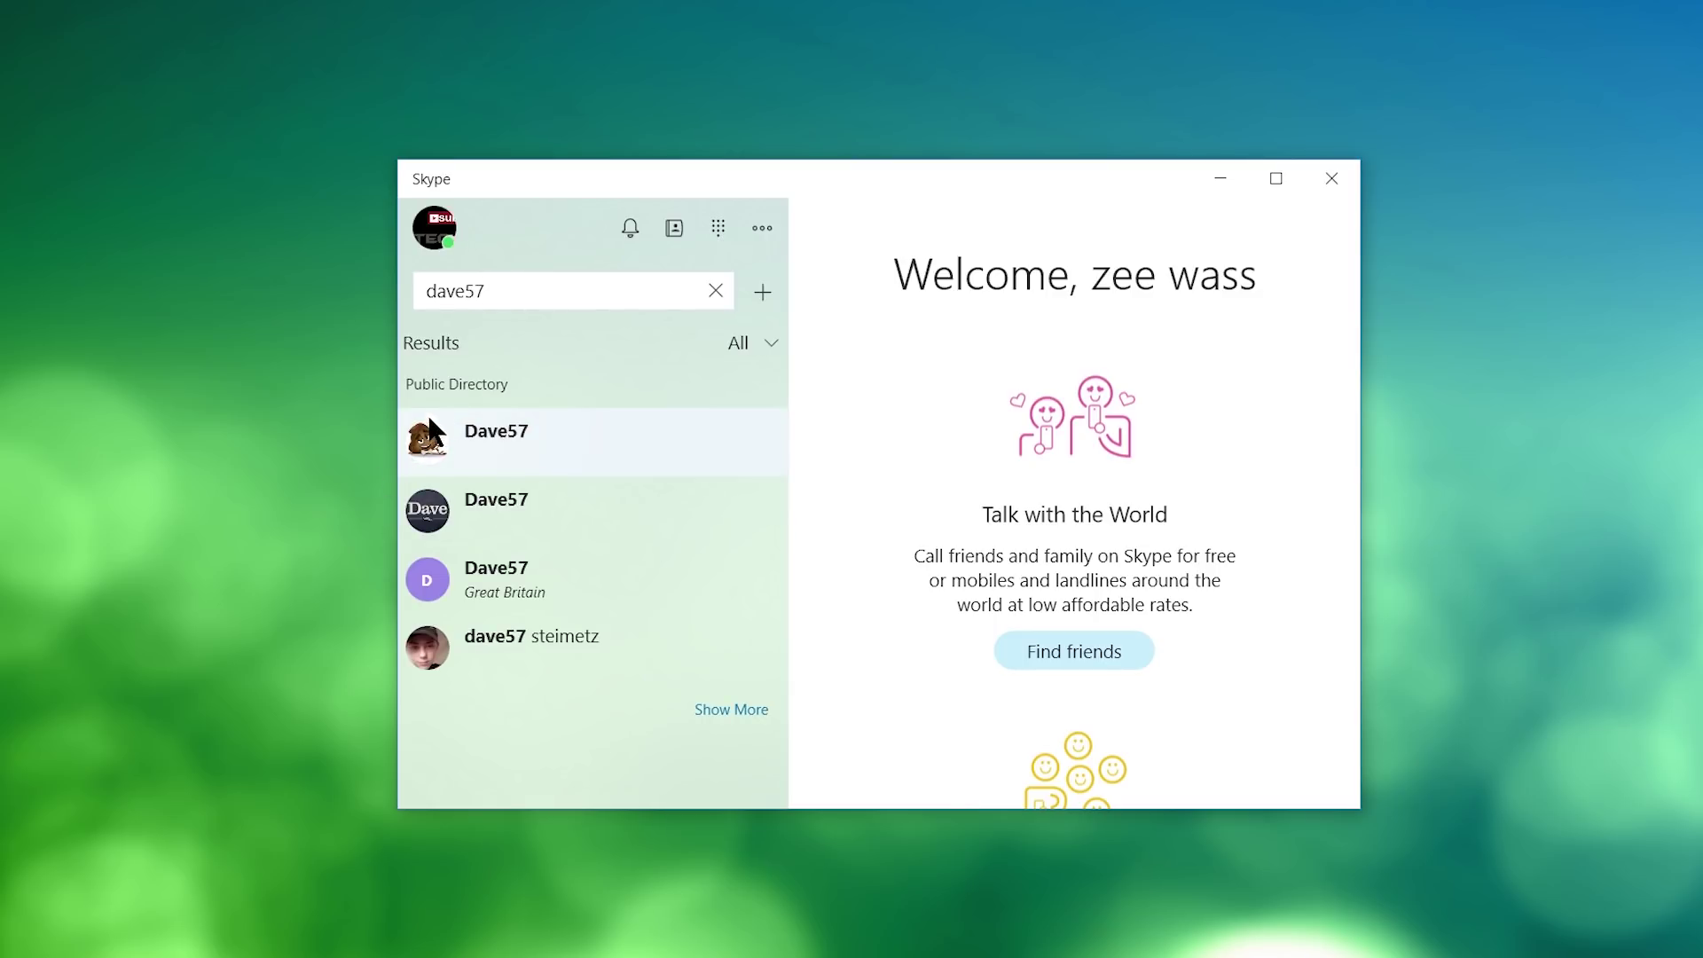
pyautogui.click(483, 444)
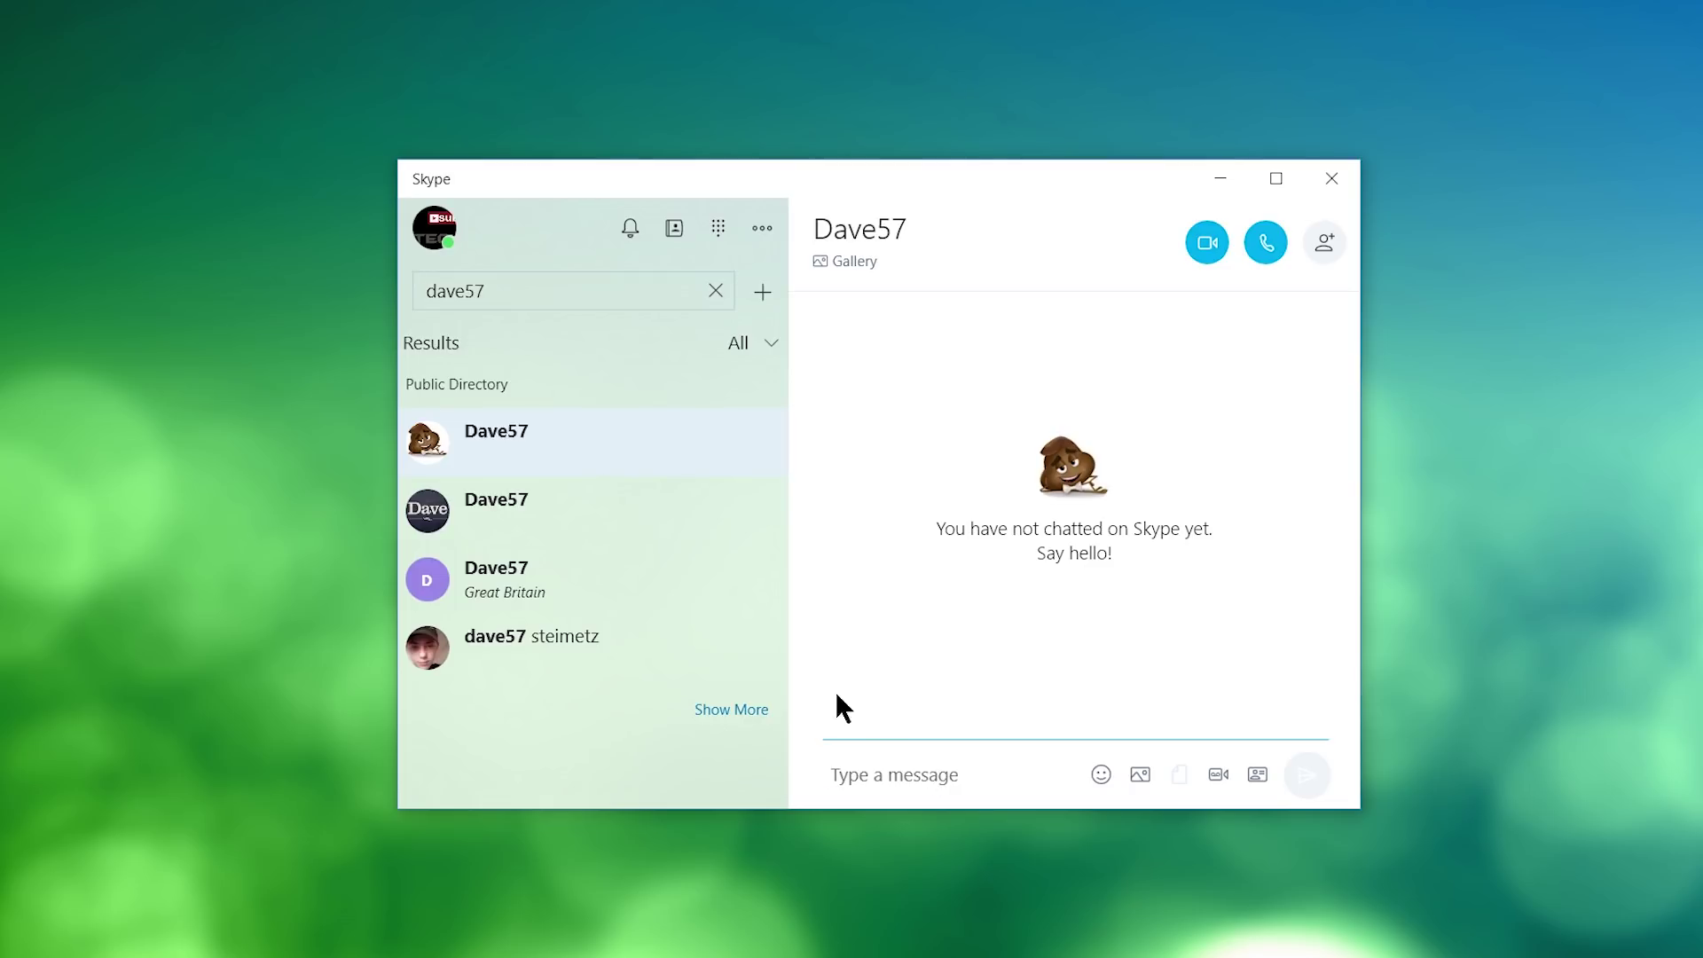
pyautogui.write('i')
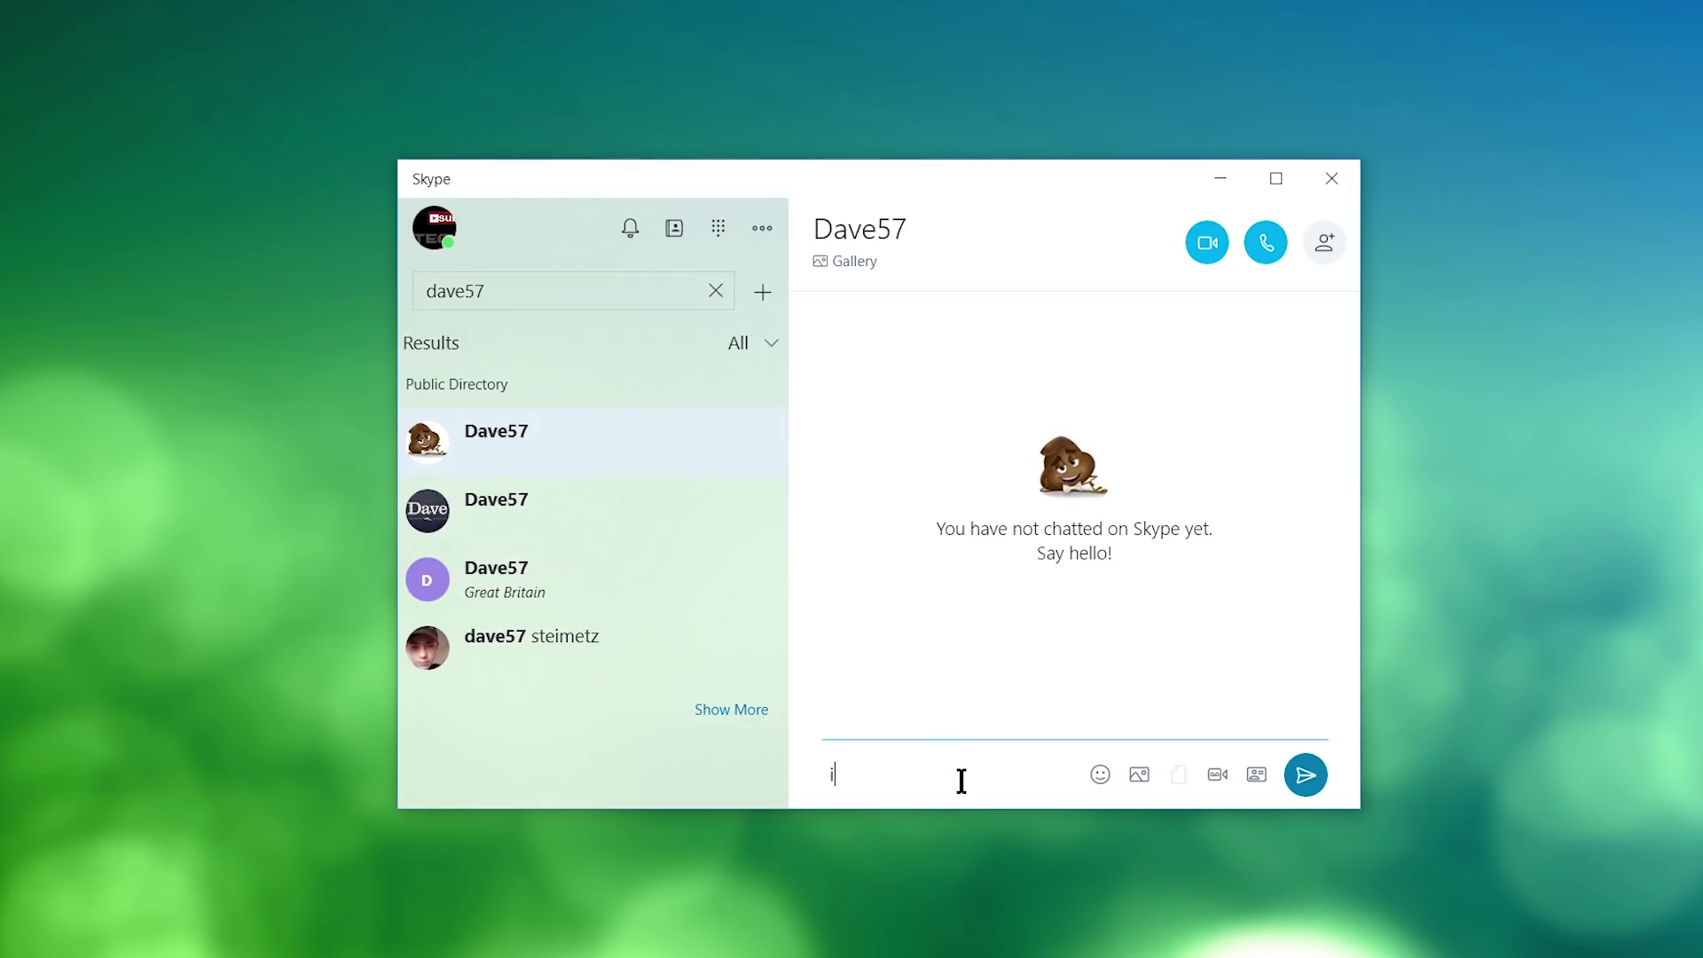
pyautogui.press('Return')
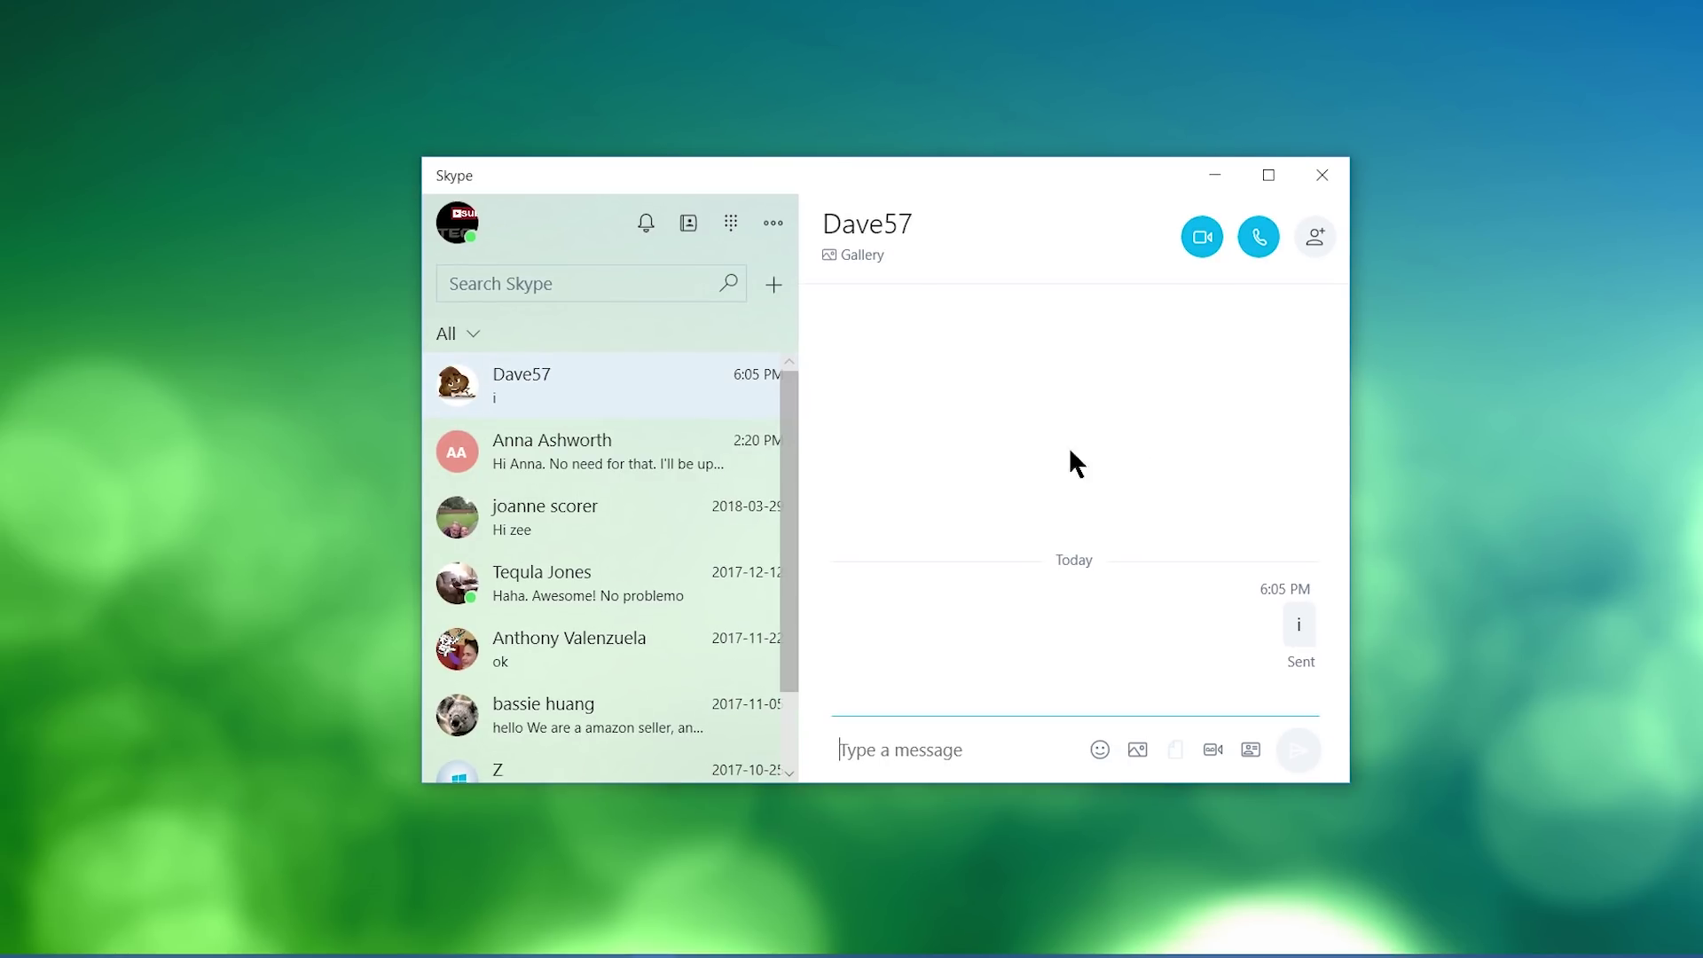
# Permanently delete that new conversation from the chat list.
pyautogui.rightClick(671, 380)
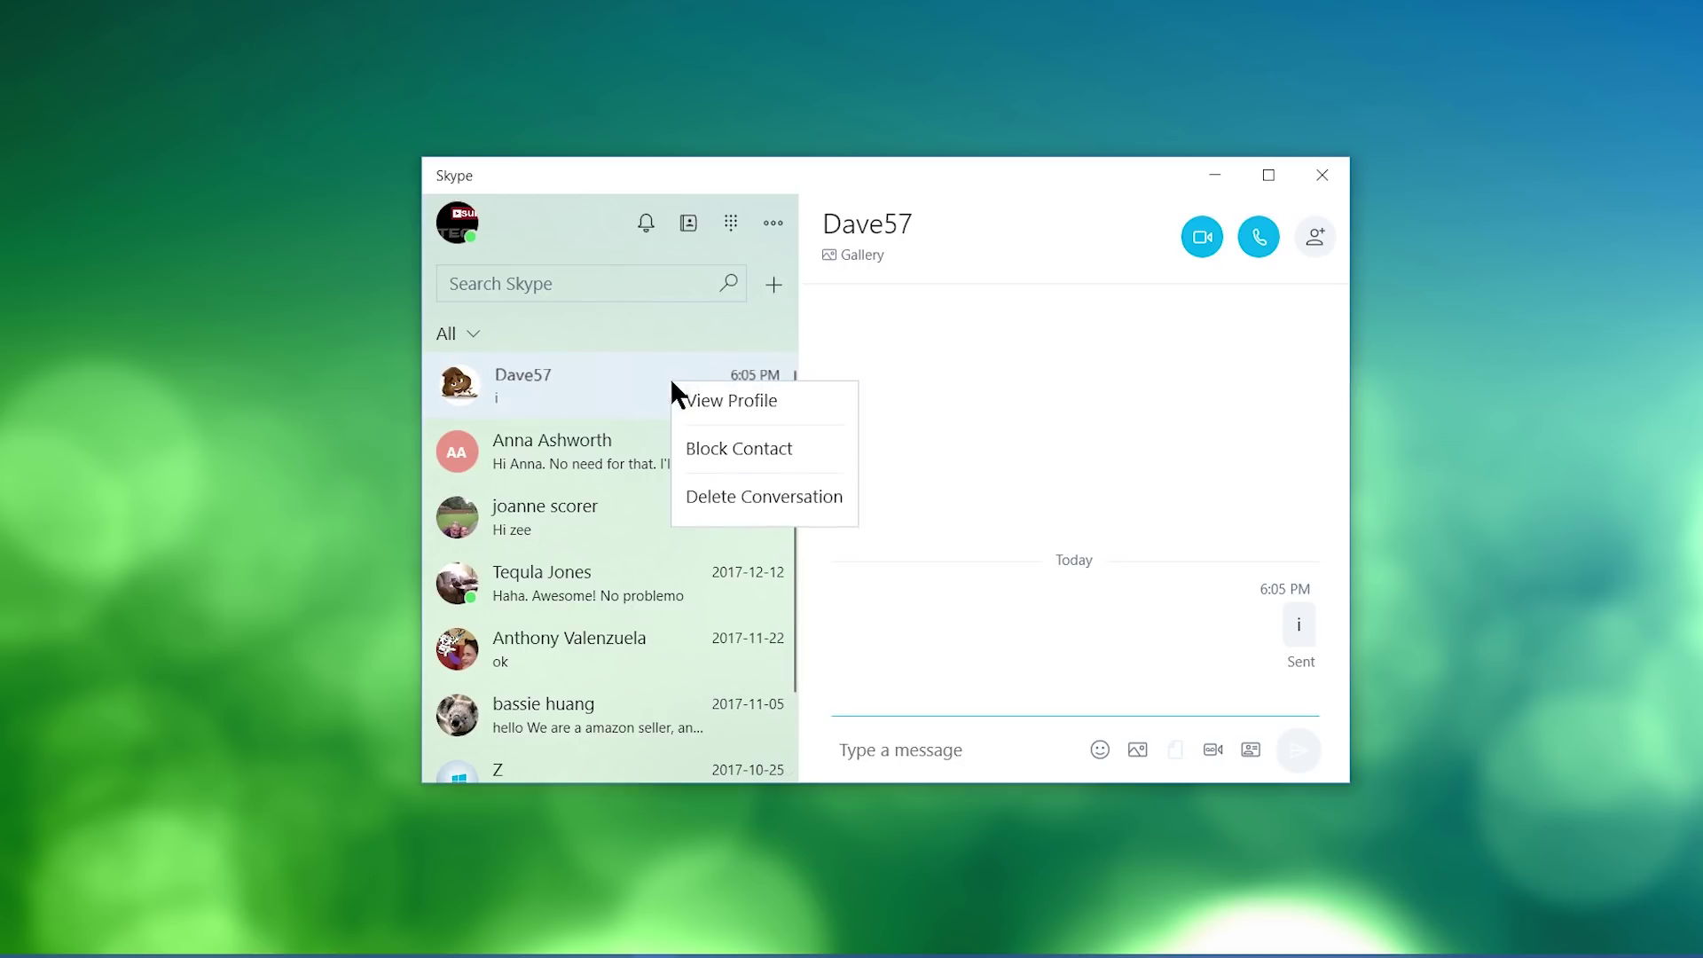
pyautogui.click(780, 502)
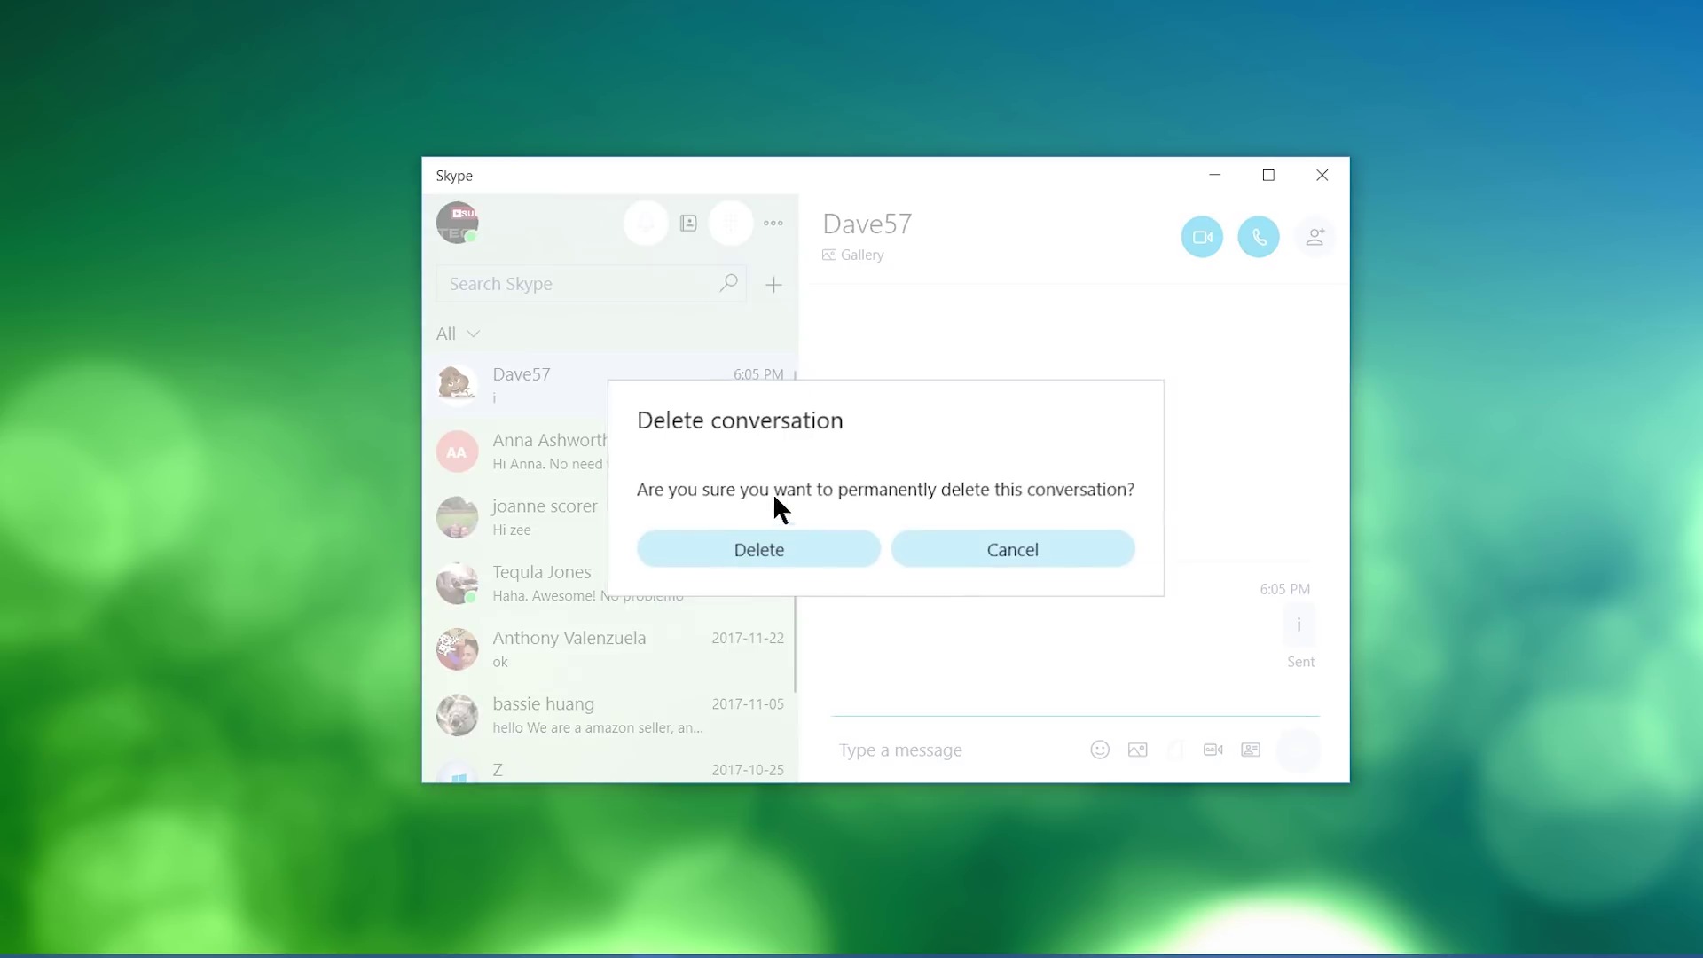
pyautogui.click(807, 552)
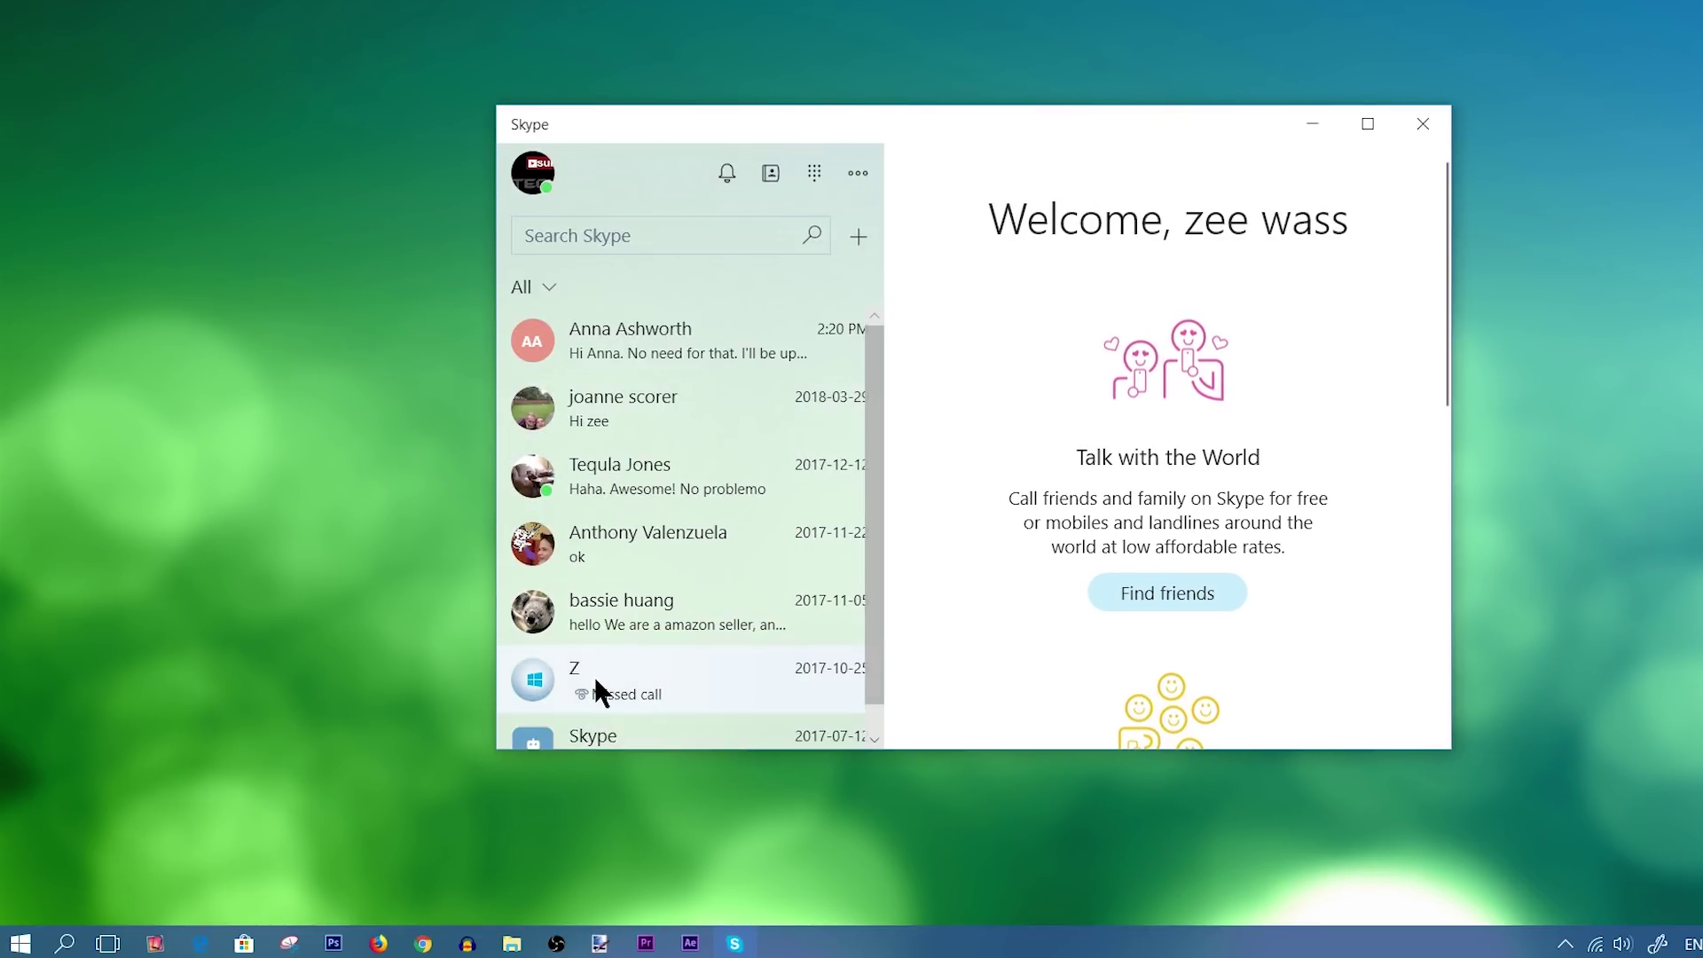
# Open the missed-call chat, view and close its Gallery twice, then start a video call.
pyautogui.click(520, 714)
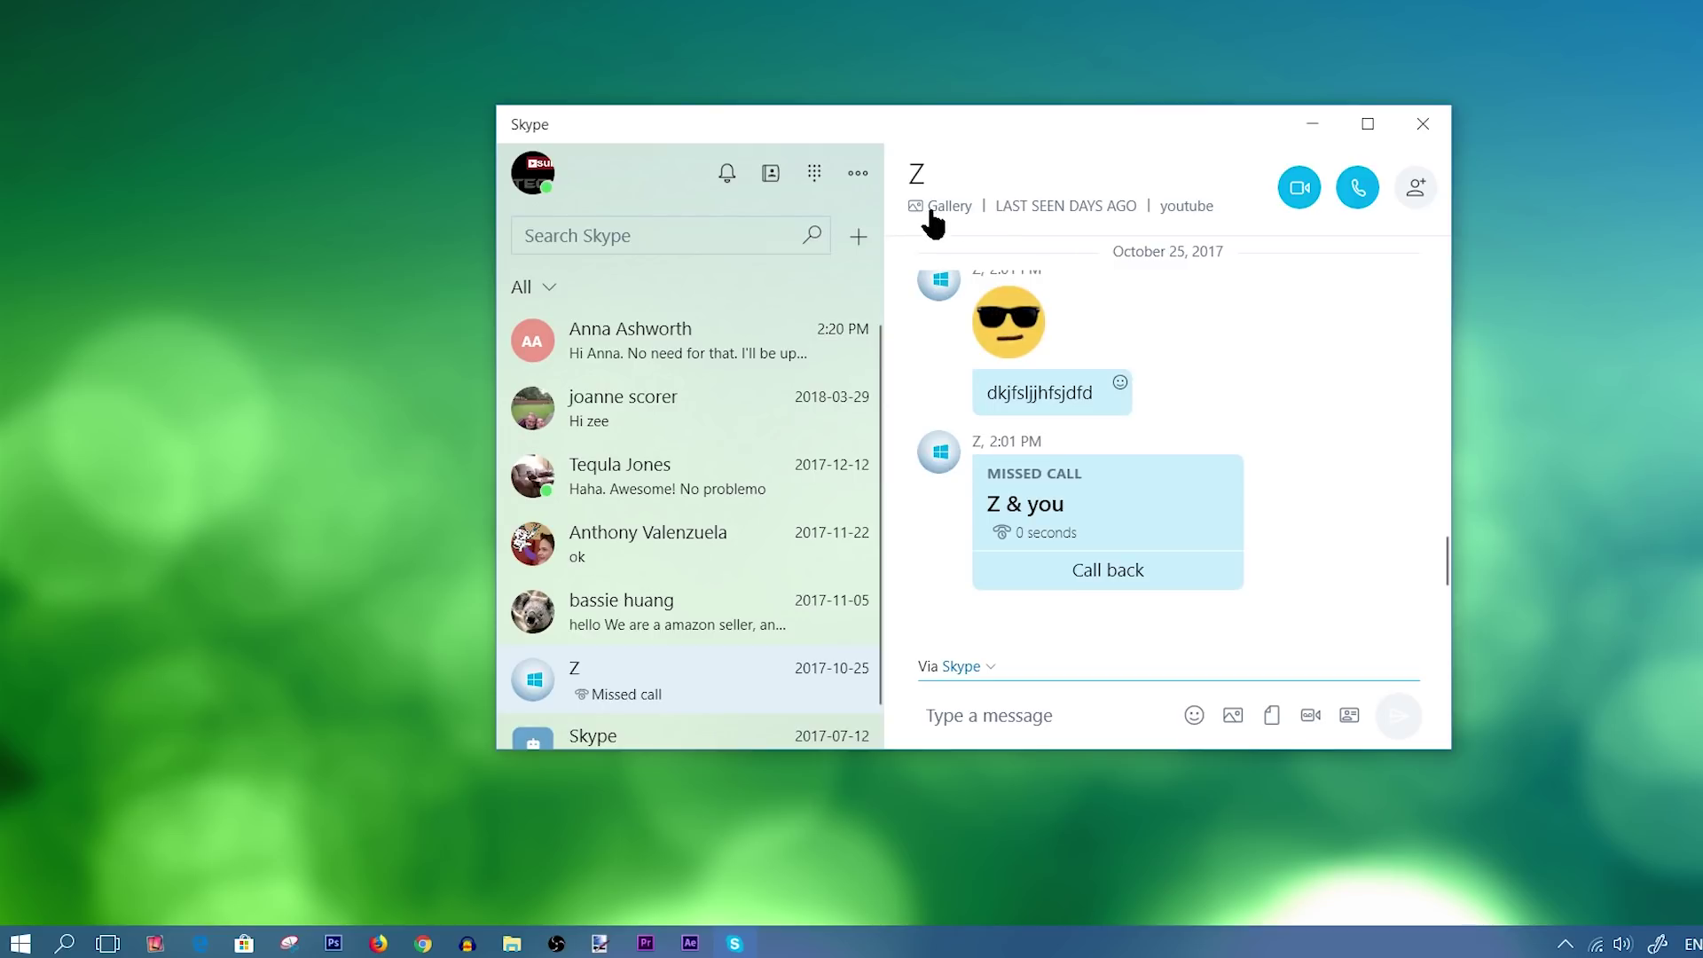
pyautogui.click(947, 207)
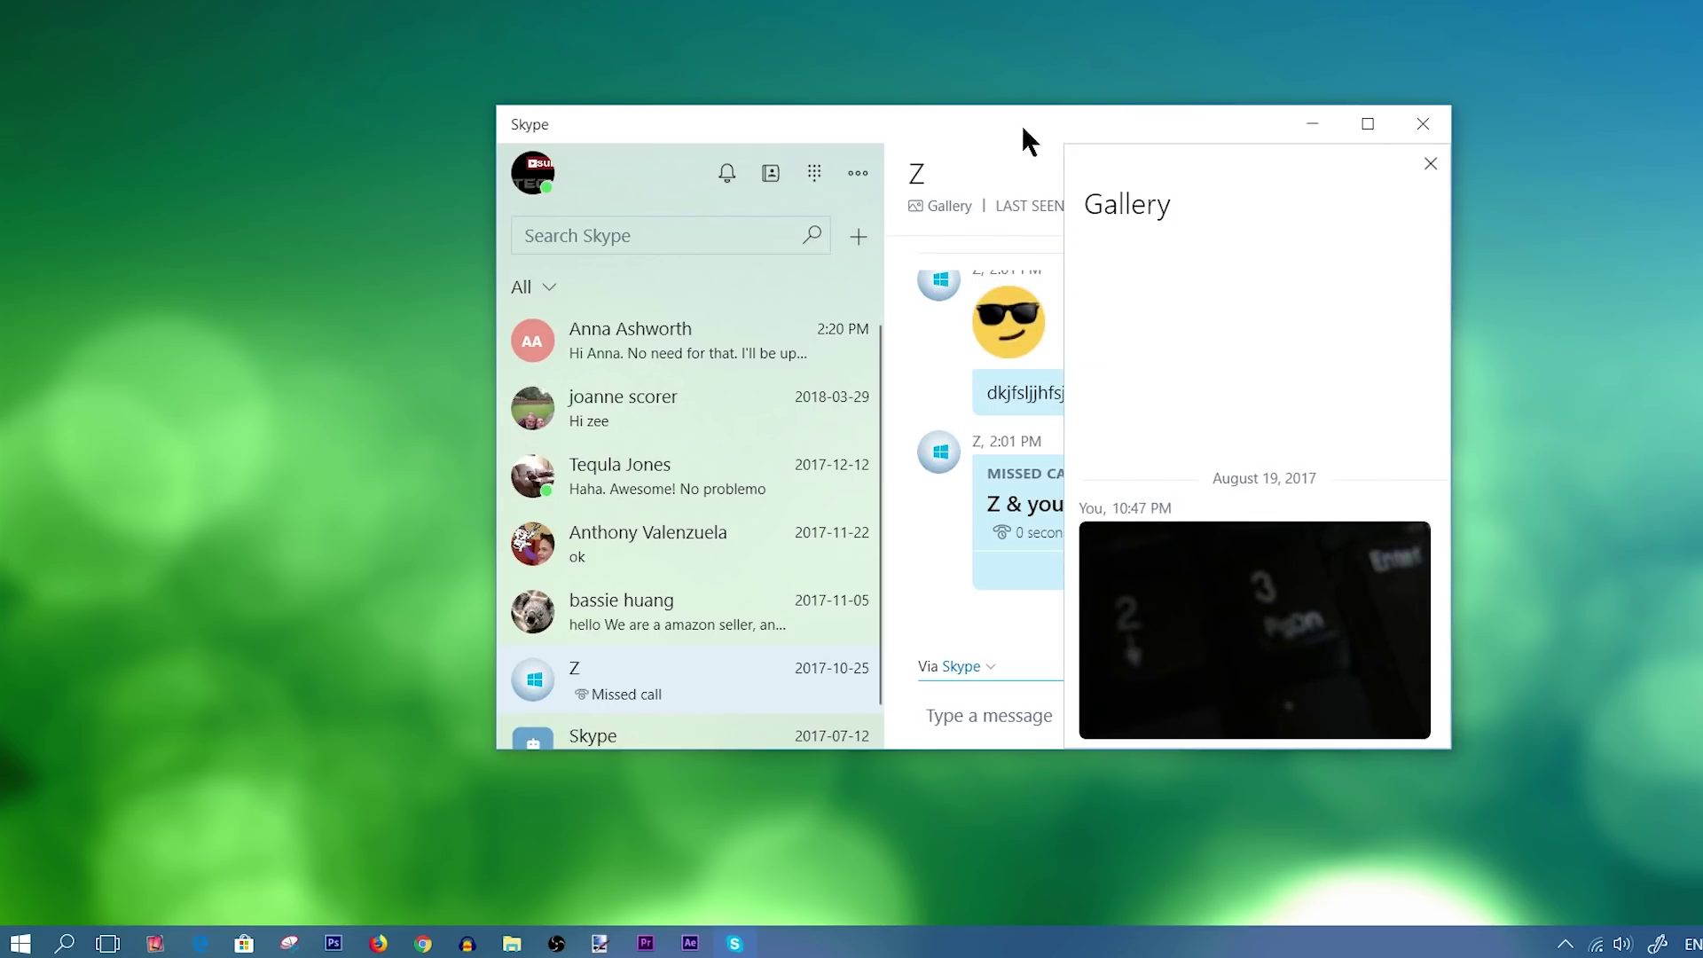
pyautogui.click(1431, 163)
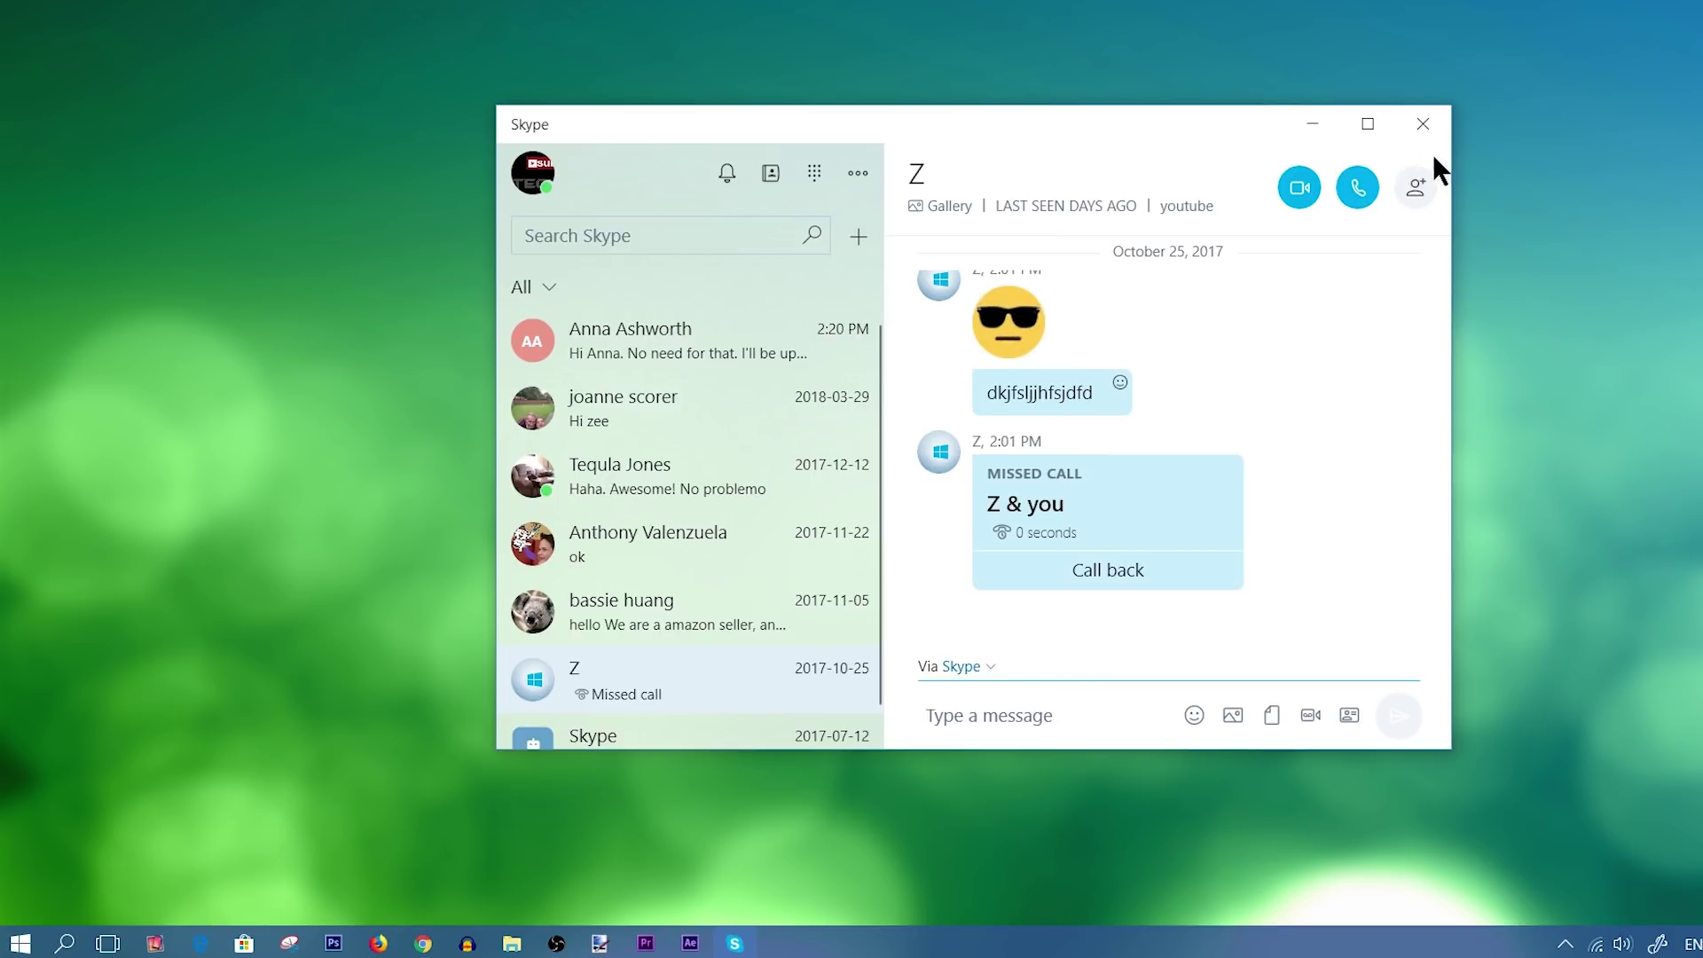
pyautogui.click(943, 210)
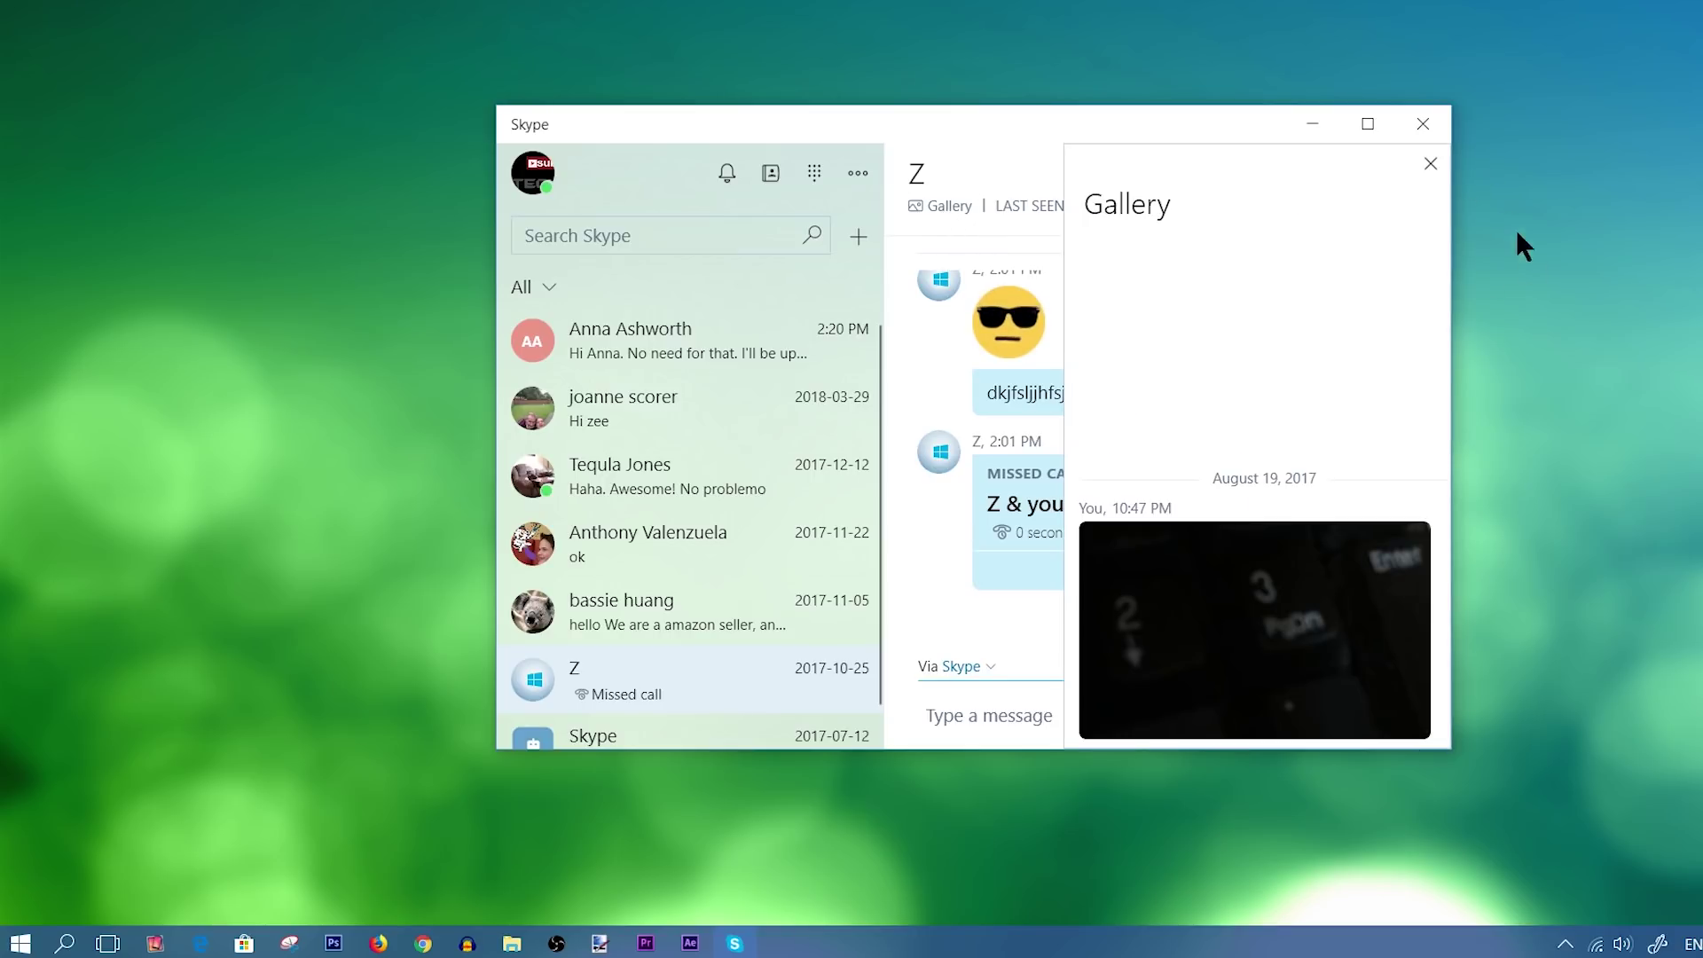
pyautogui.click(1425, 164)
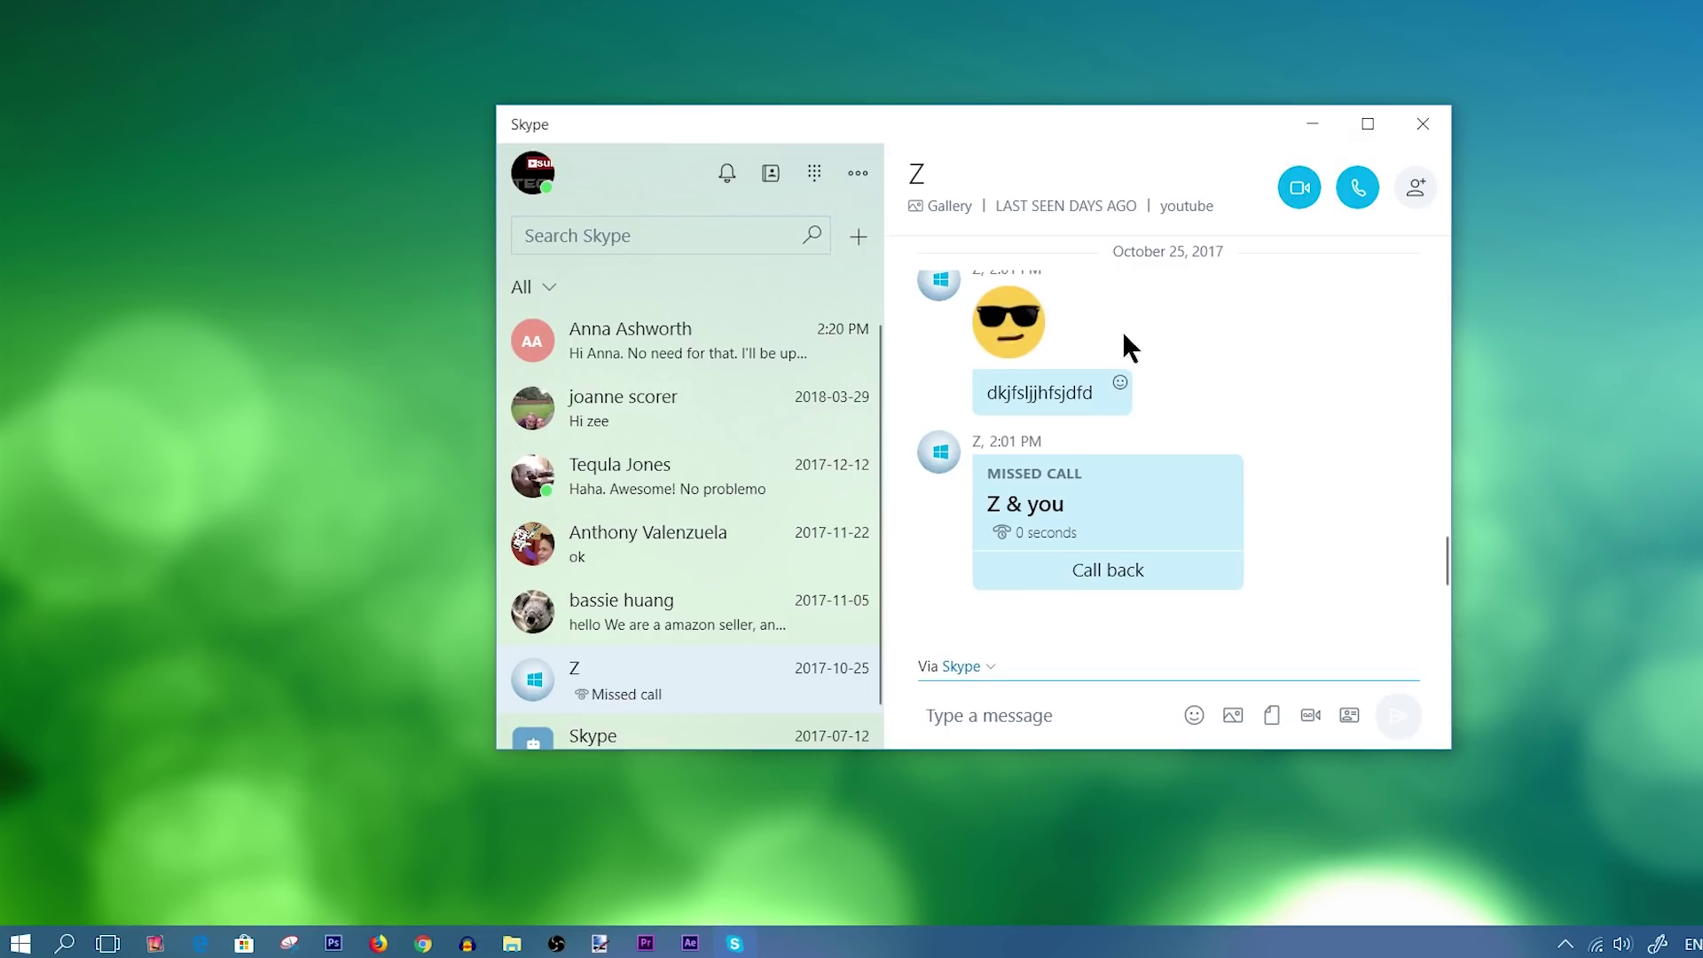
pyautogui.click(1337, 188)
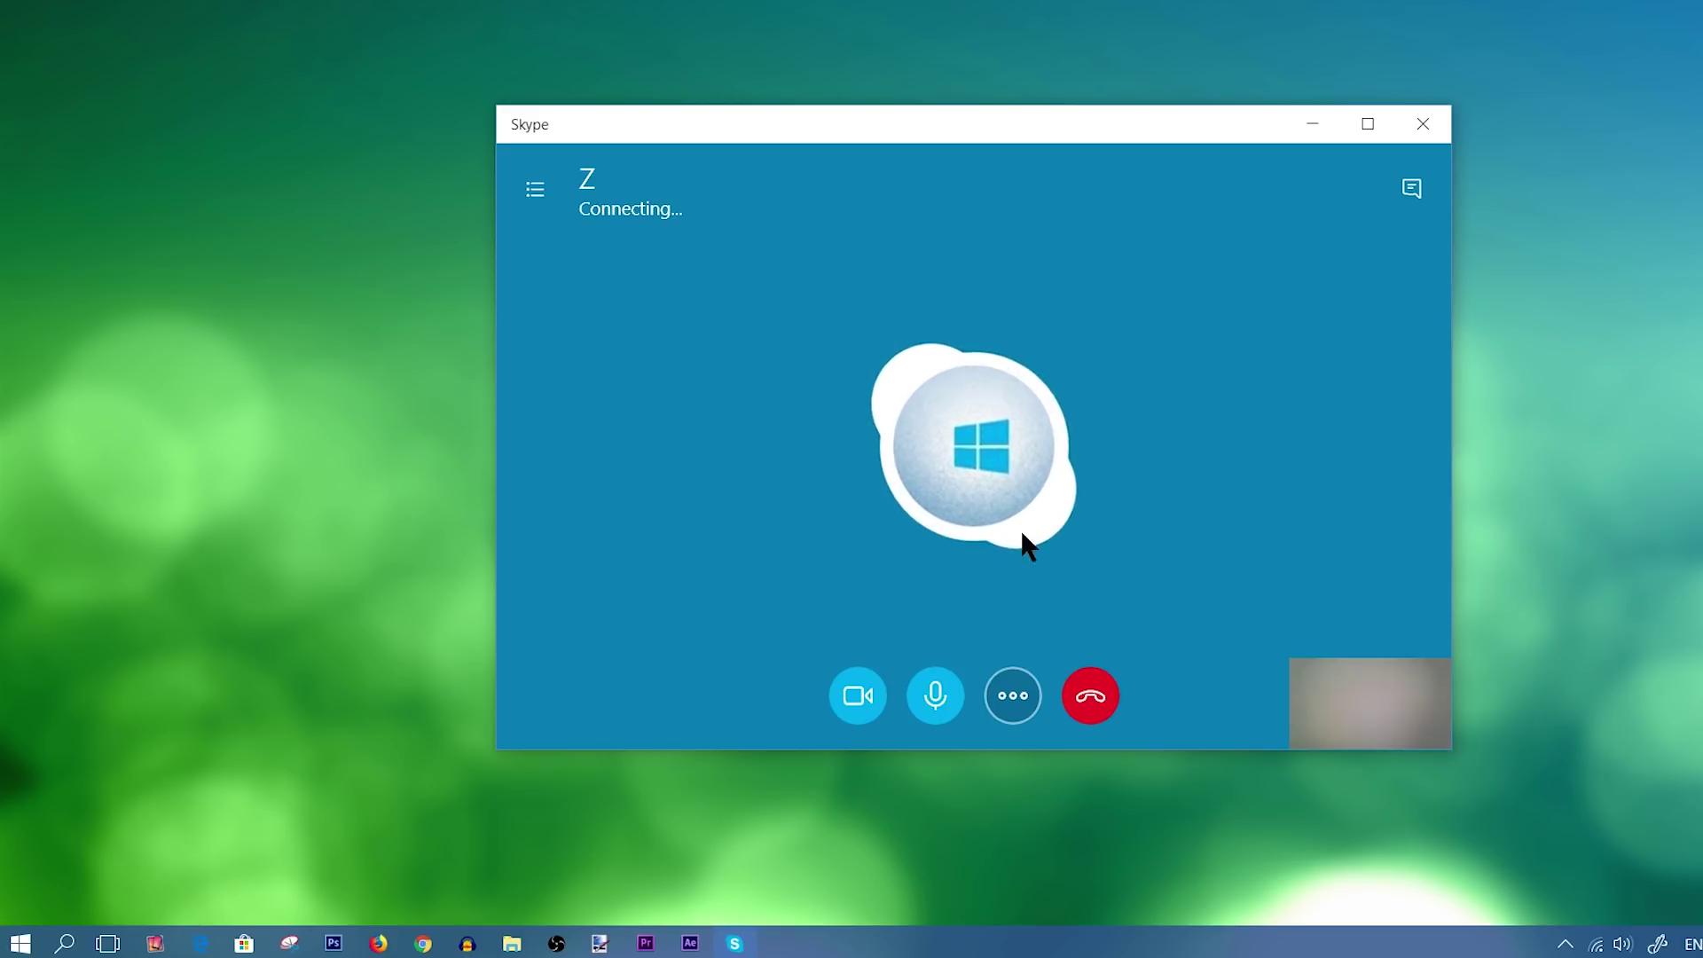
# Hang up the ringing video call, place a voice call to the contact, and end it.
pyautogui.click(1091, 696)
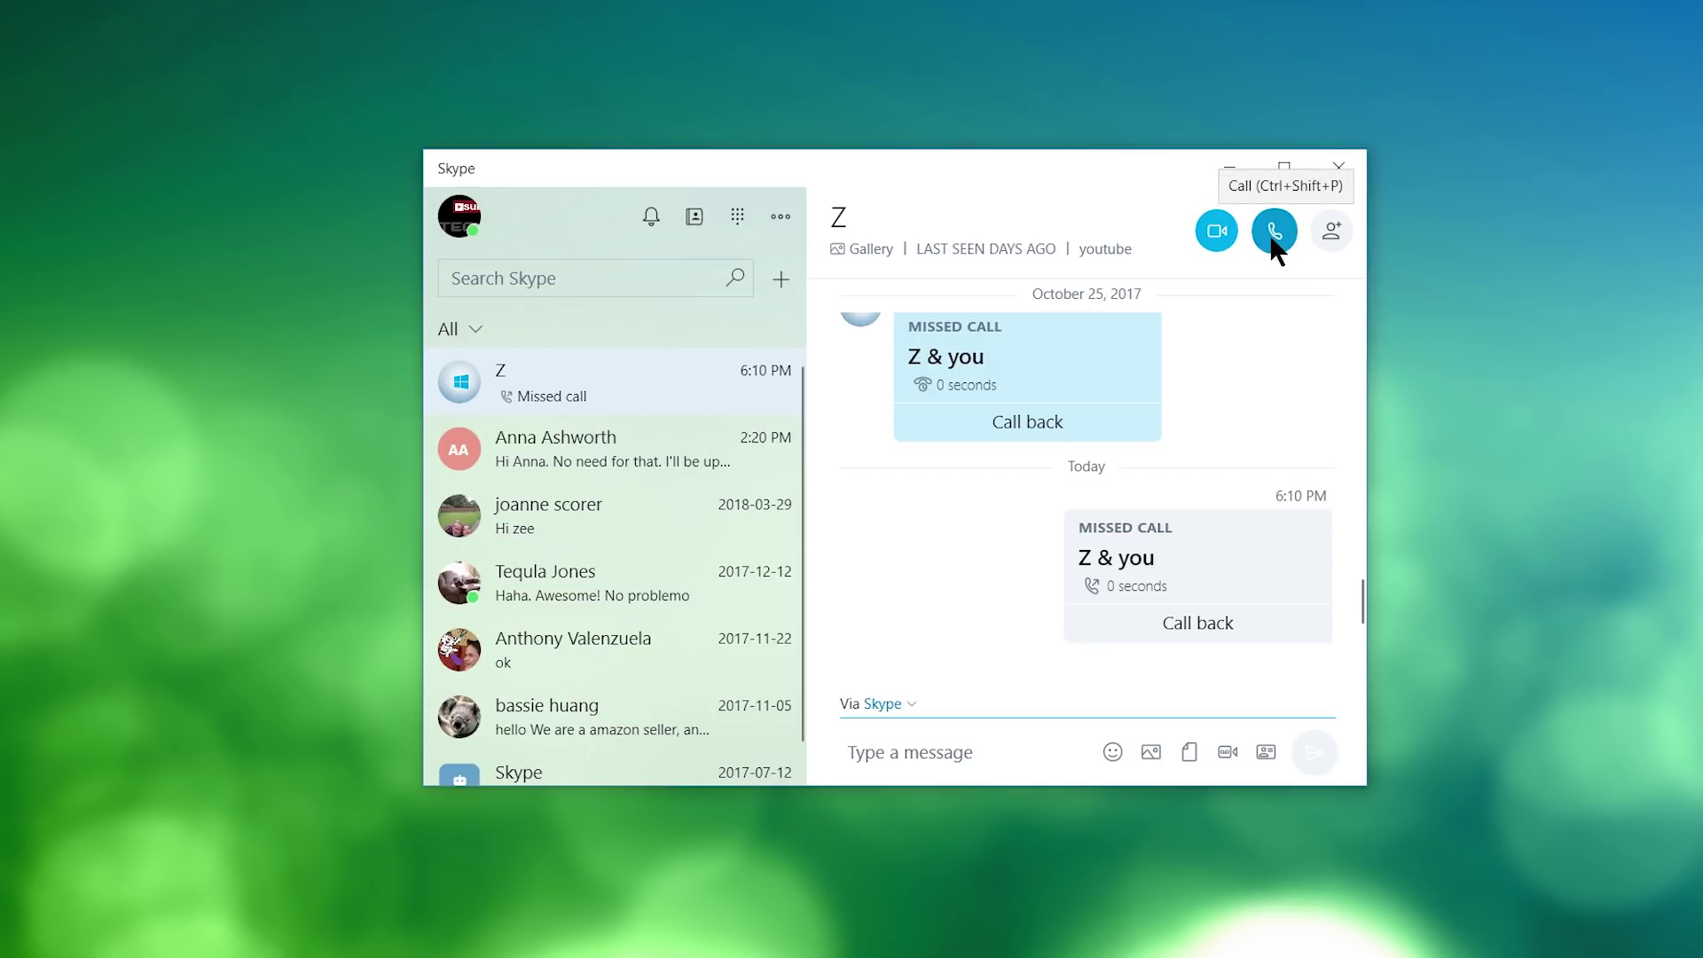
pyautogui.click(1277, 231)
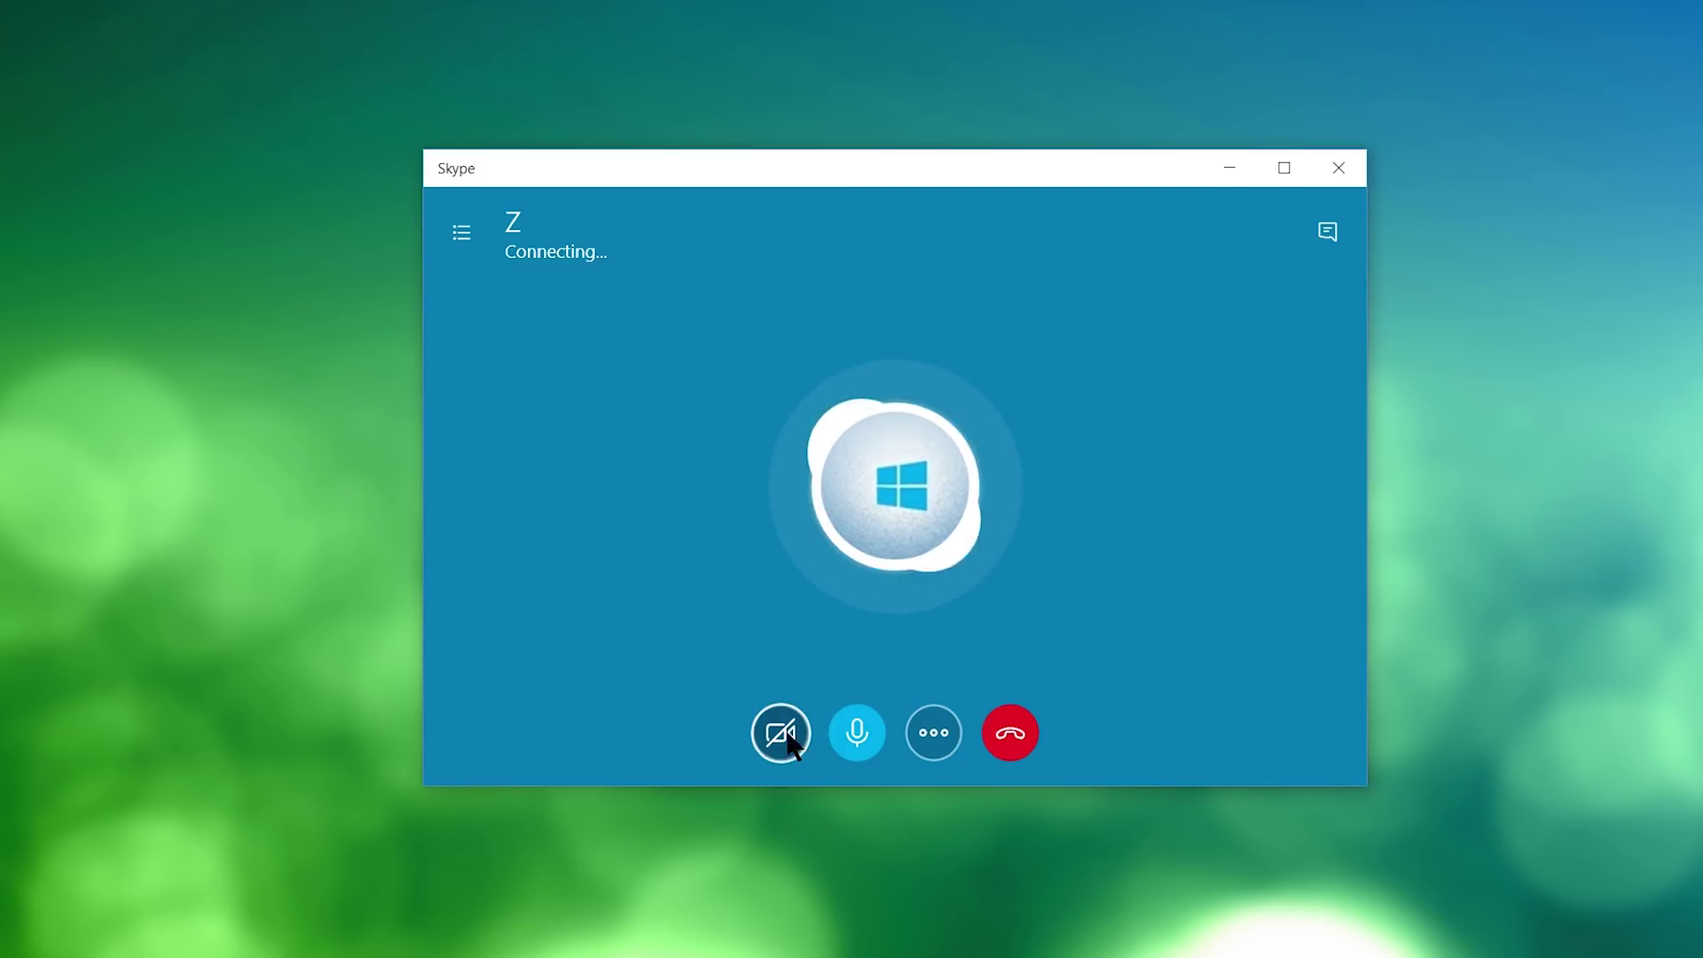
pyautogui.click(1018, 743)
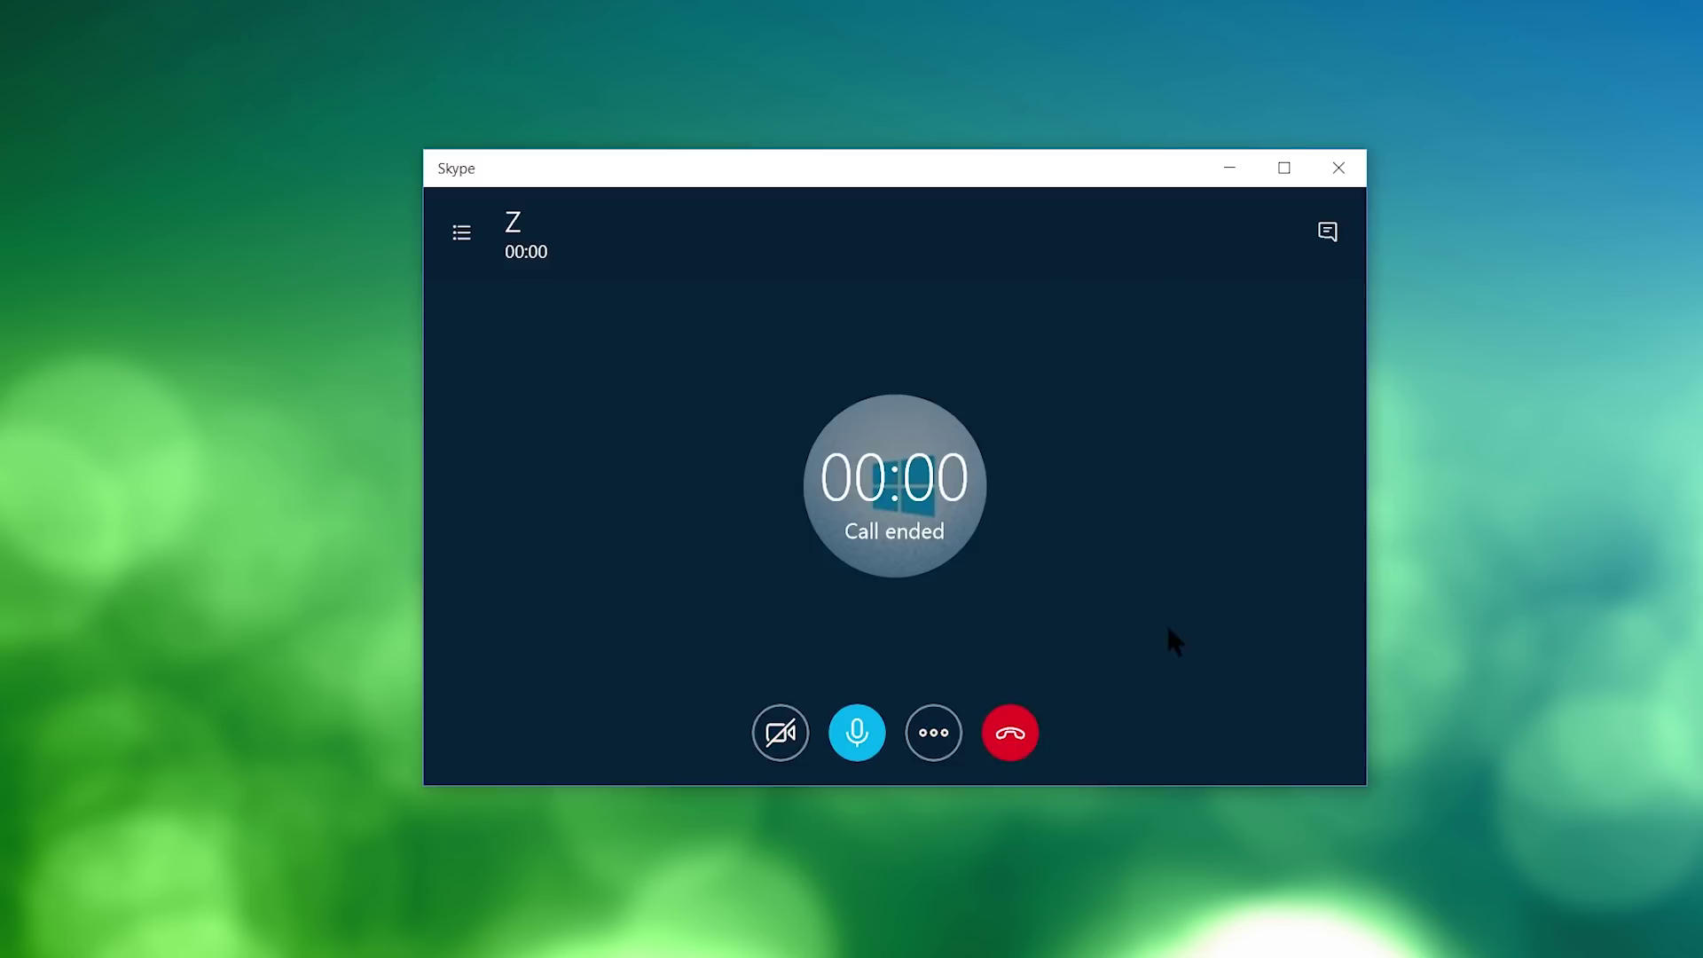
# Return to the chat with Z and open and close the emoji panel.
pyautogui.click(1306, 233)
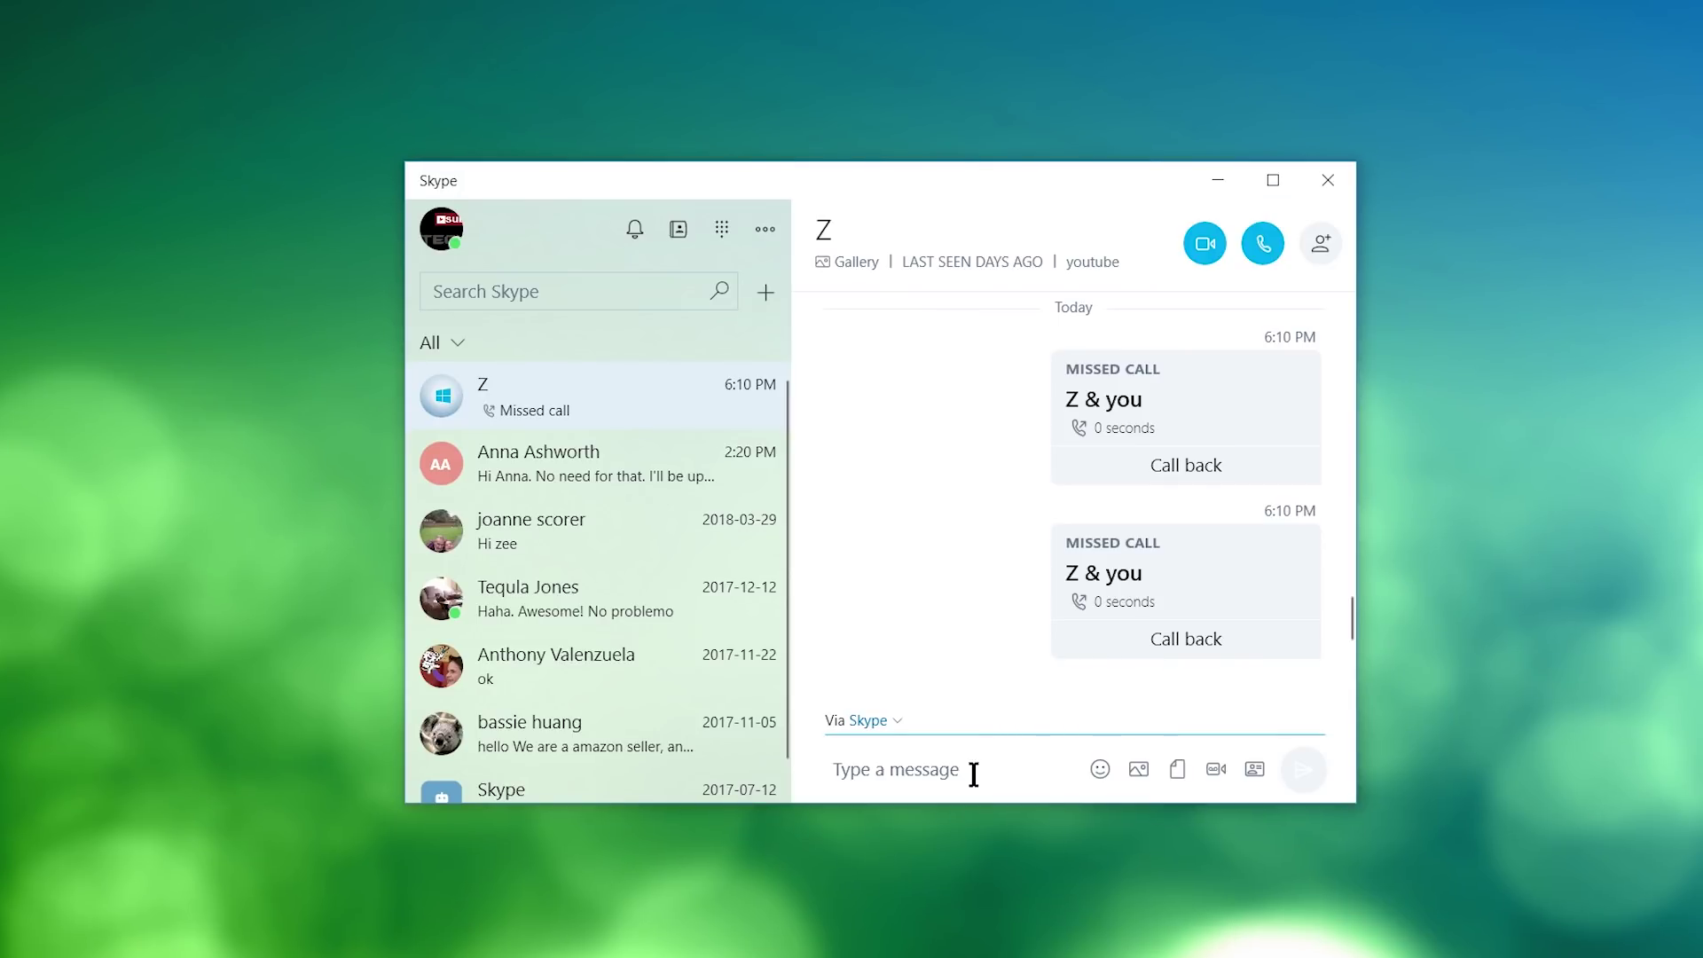
pyautogui.click(1100, 769)
pyautogui.moveTo(1055, 463); pyautogui.dragTo(1175, 703)
pyautogui.click(1158, 780)
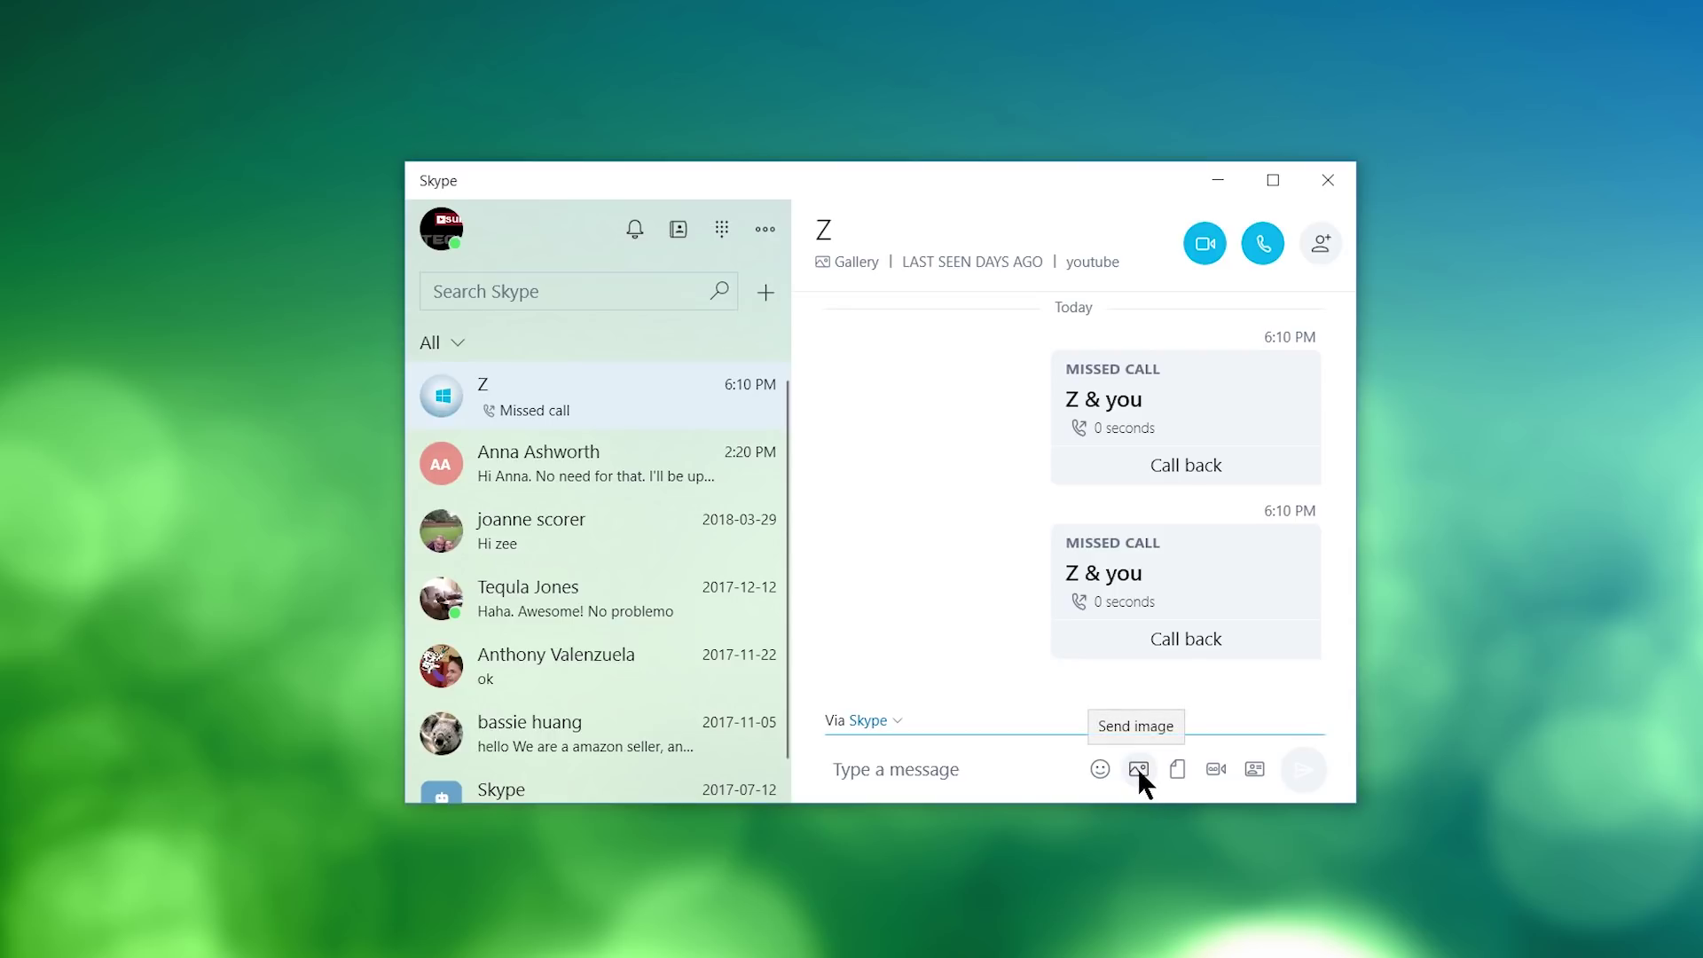
# Open the Send image picker and Send contacts list, closing each without sending.
pyautogui.click(1137, 768)
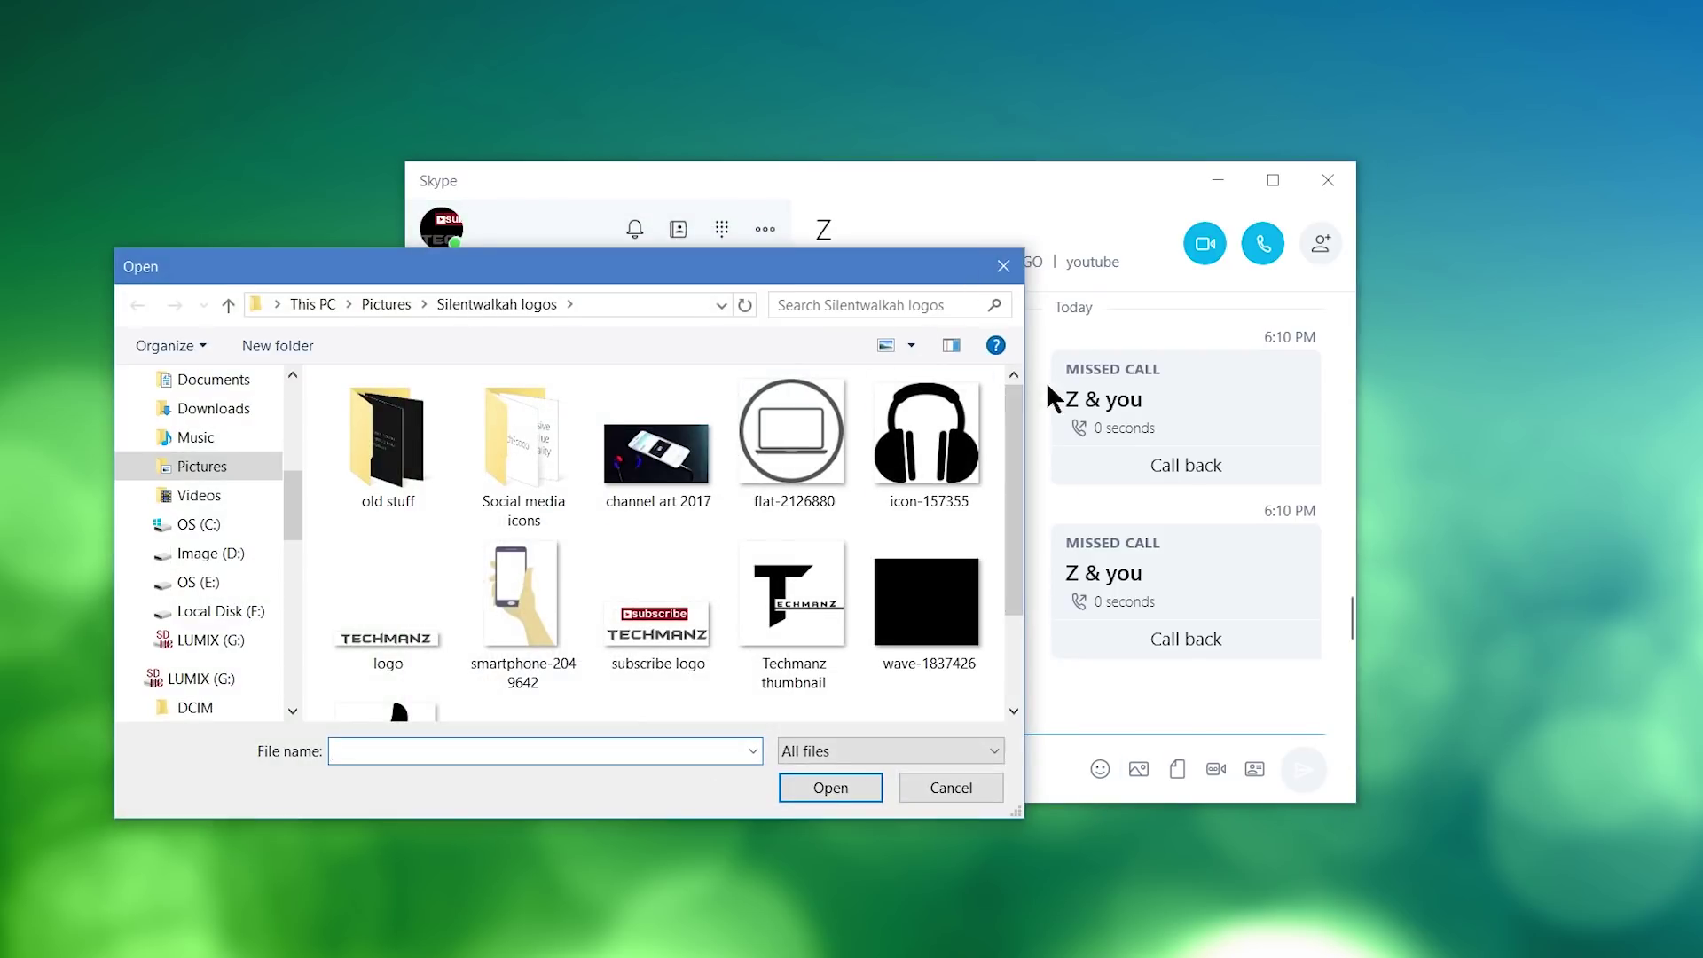
pyautogui.click(999, 271)
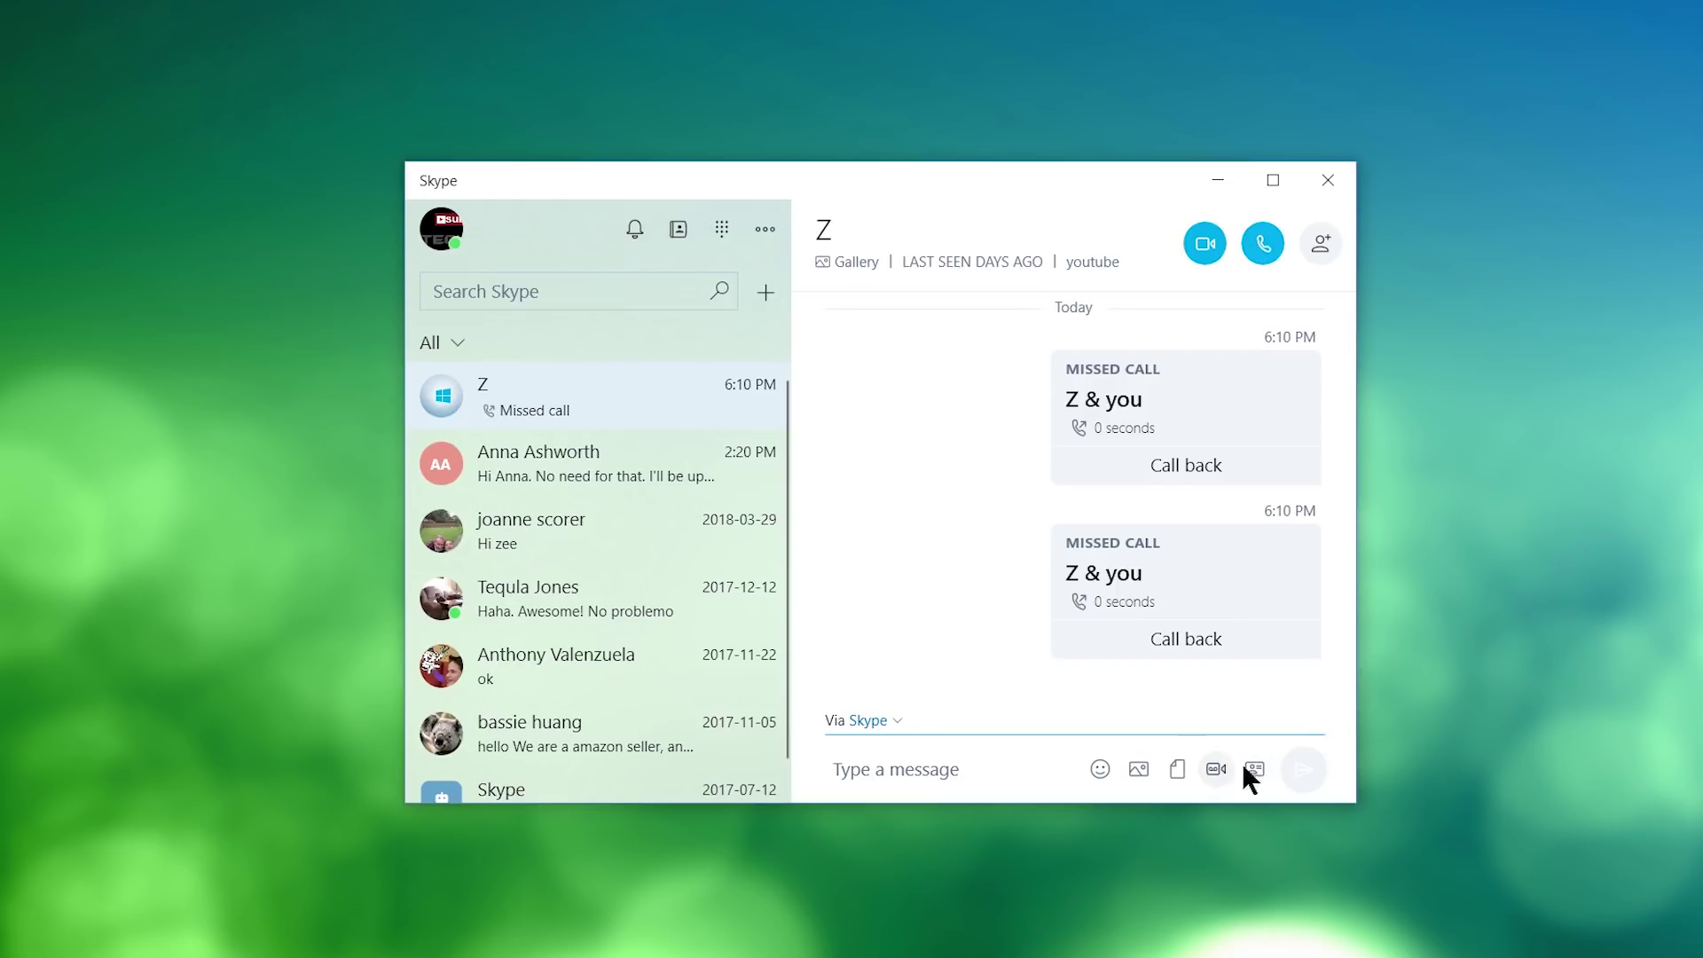
pyautogui.click(1254, 768)
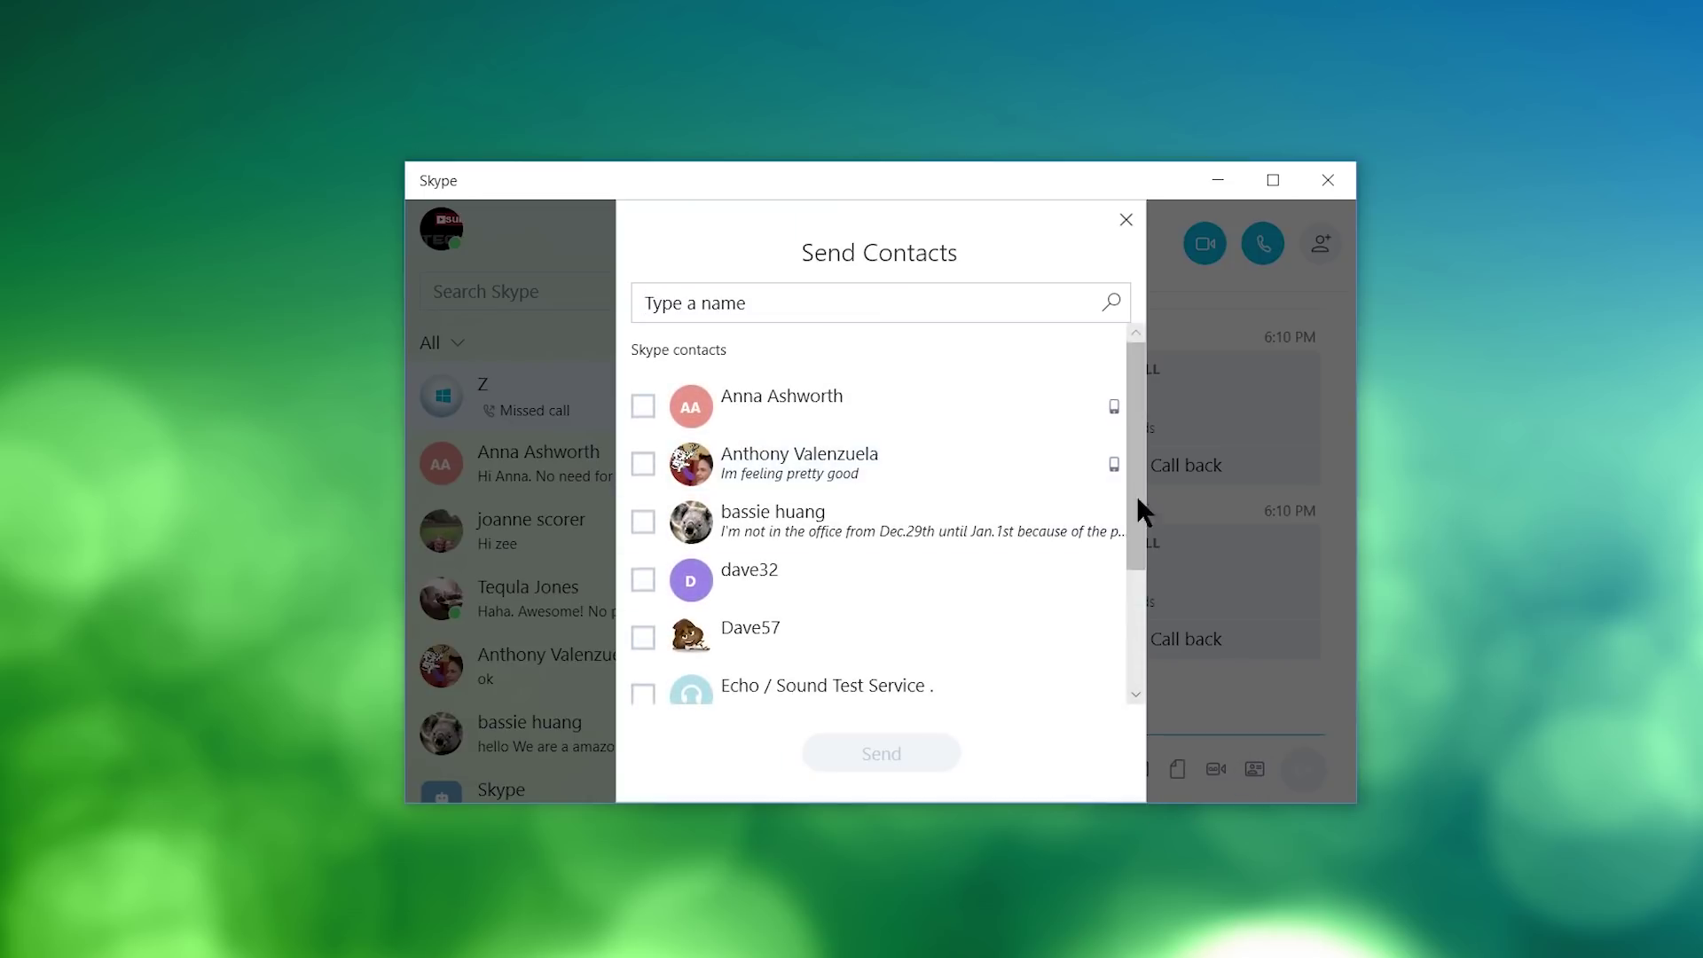
pyautogui.moveTo(1129, 424); pyautogui.dragTo(1131, 436)
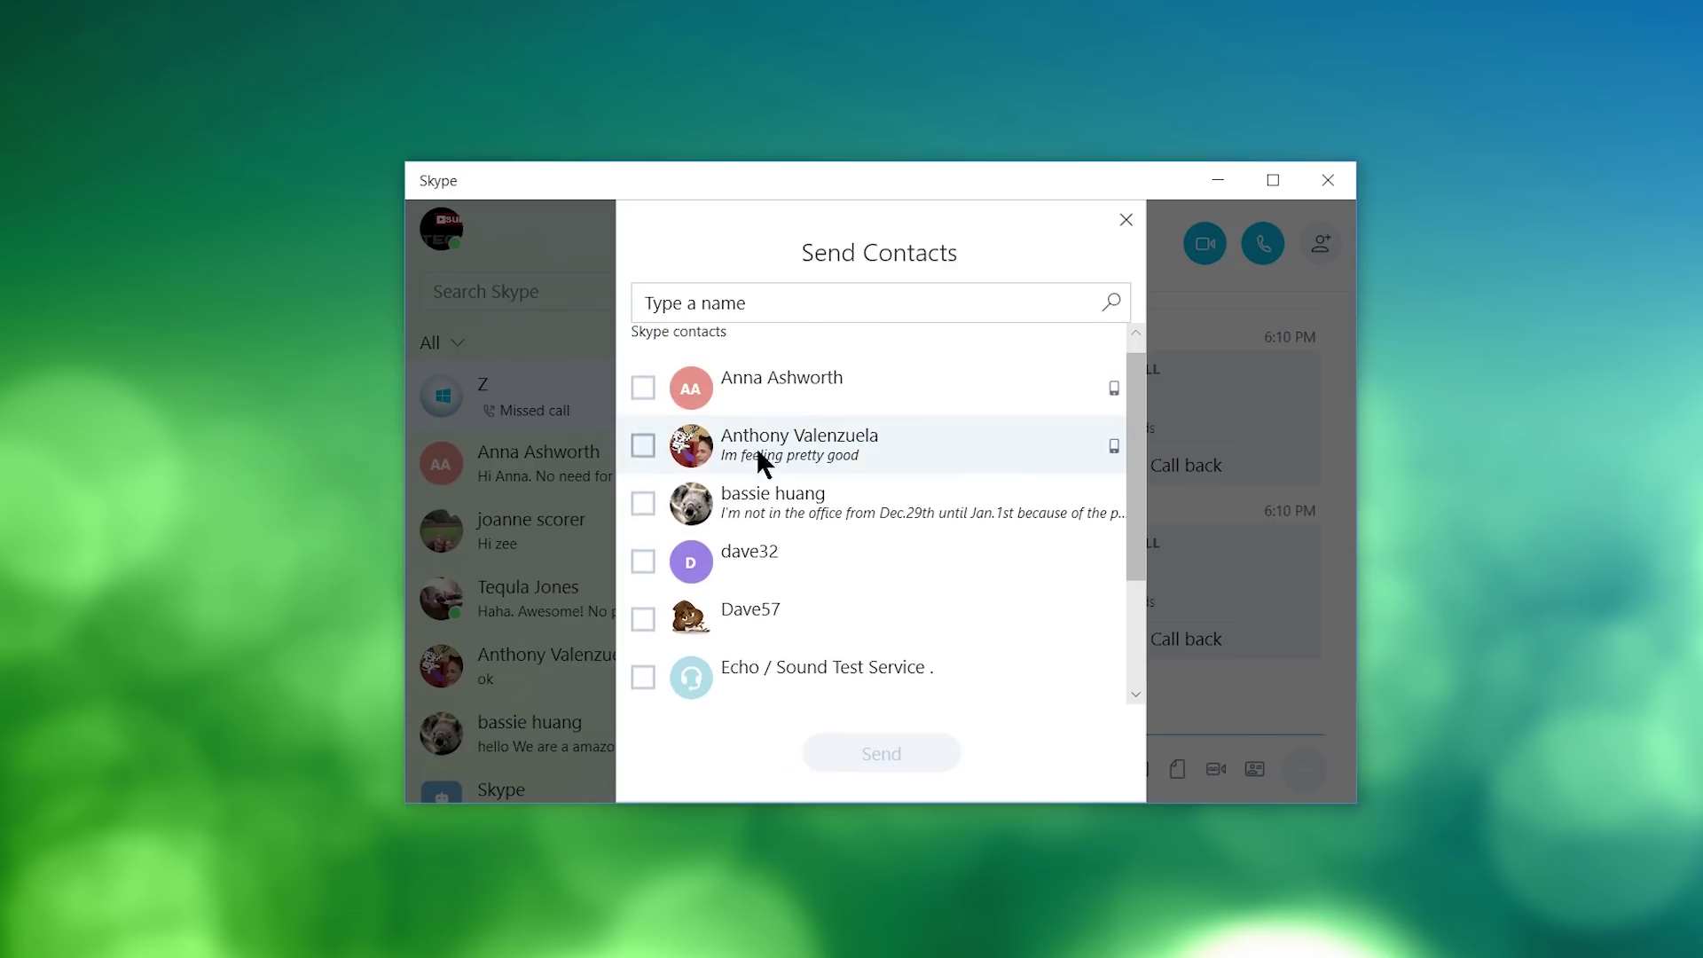
pyautogui.scroll(1, 1114, 379)
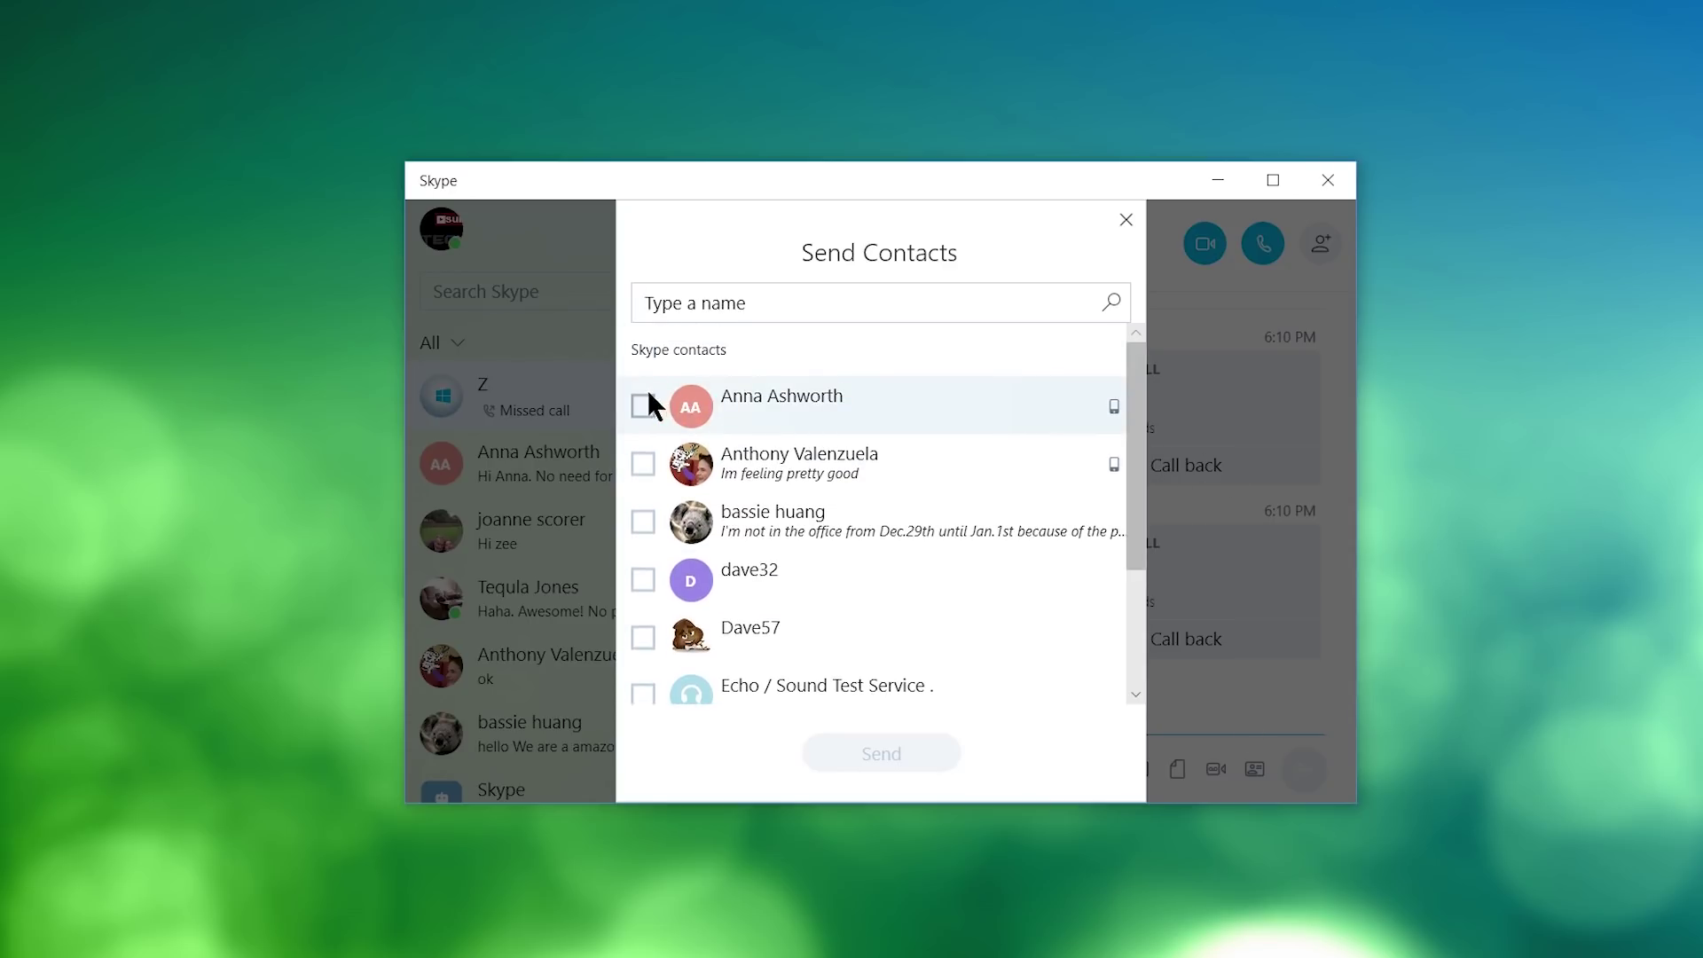
pyautogui.moveTo(1141, 402); pyautogui.dragTo(1136, 452)
pyautogui.click(1126, 220)
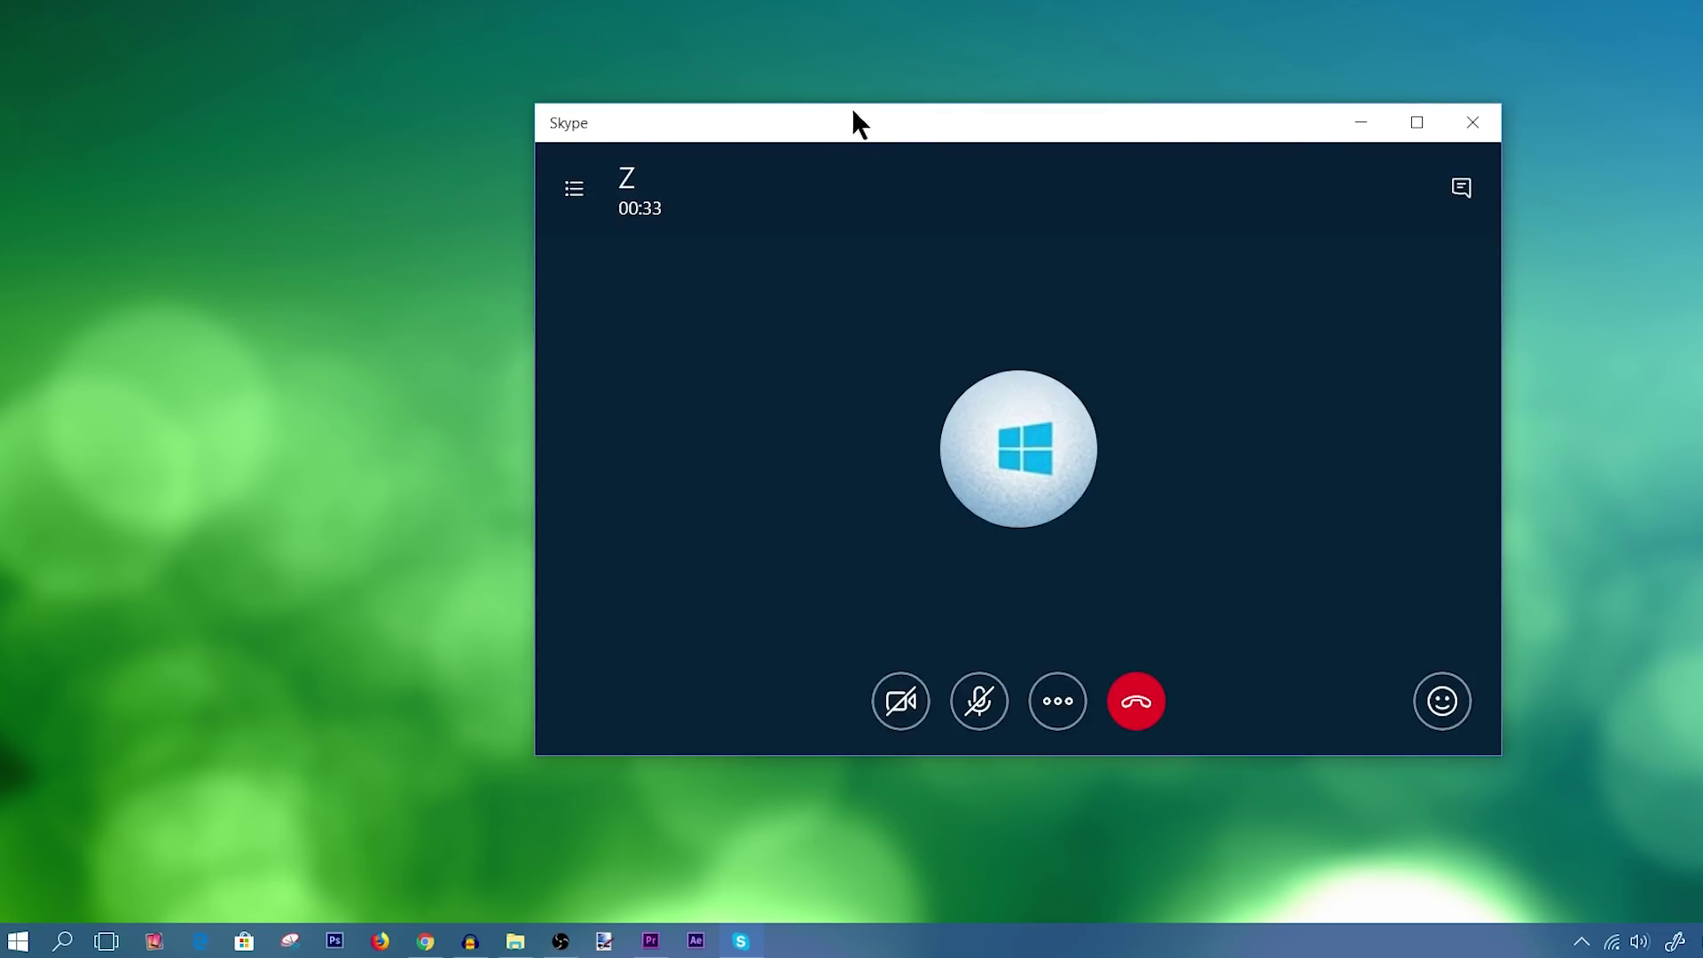
# Start sharing the desktop in the call with Z, then stop sharing it.
pyautogui.moveTo(866, 122); pyautogui.dragTo(870, 113)
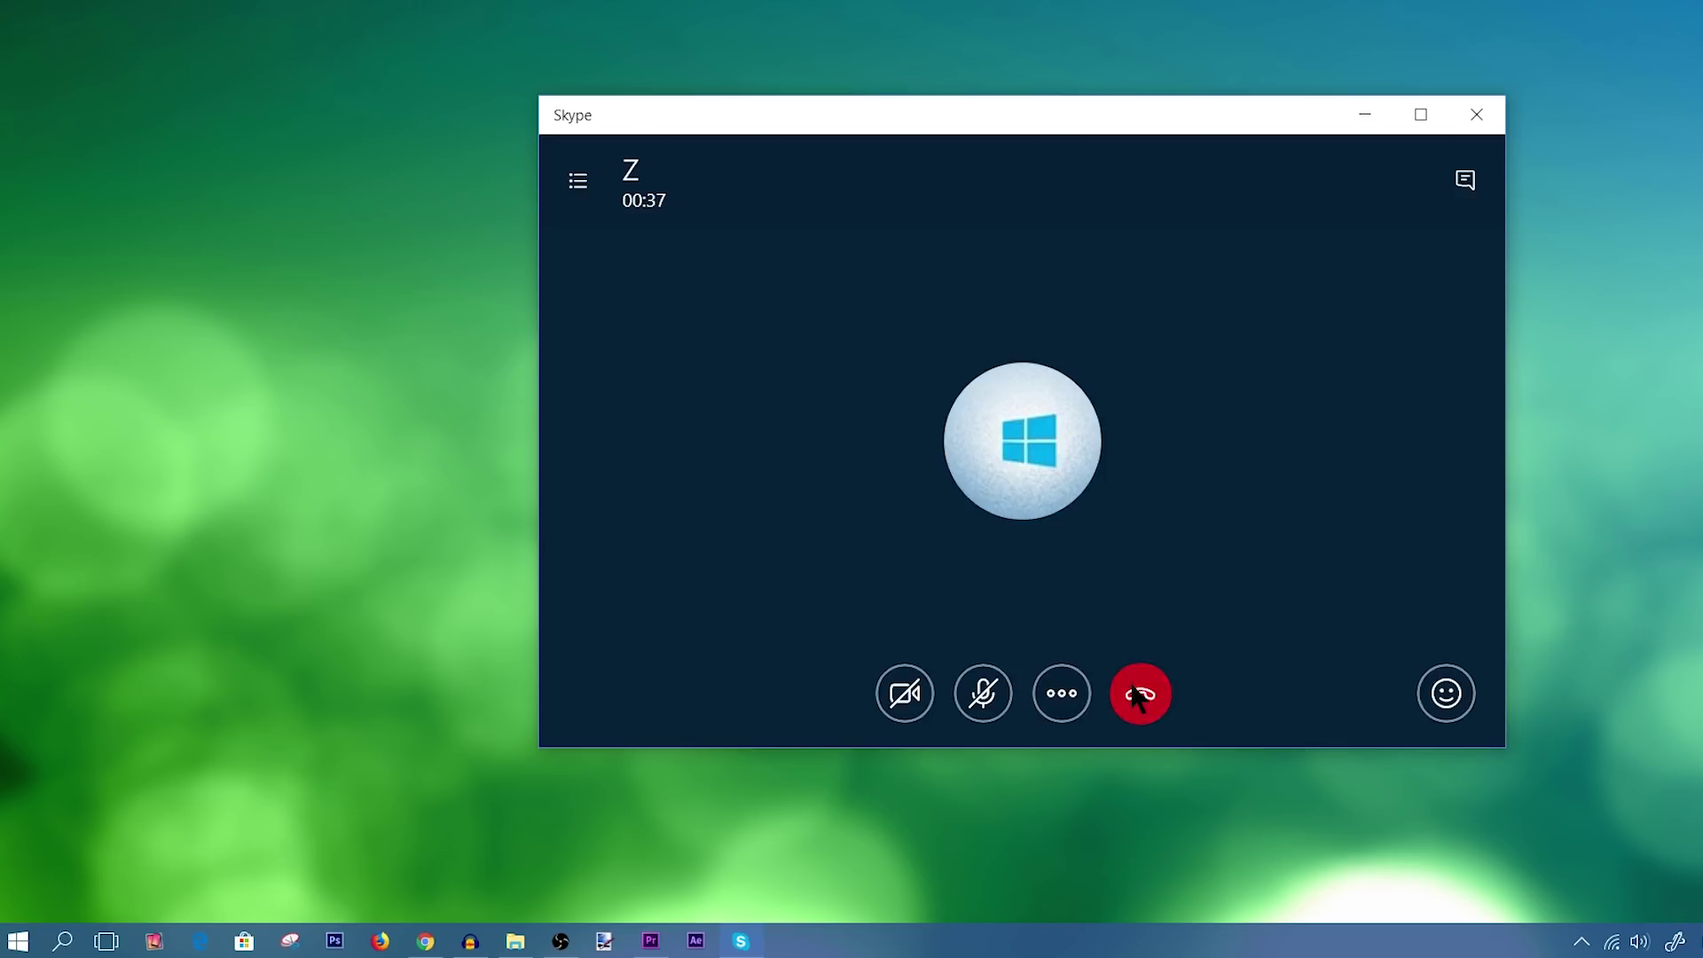
pyautogui.click(1054, 699)
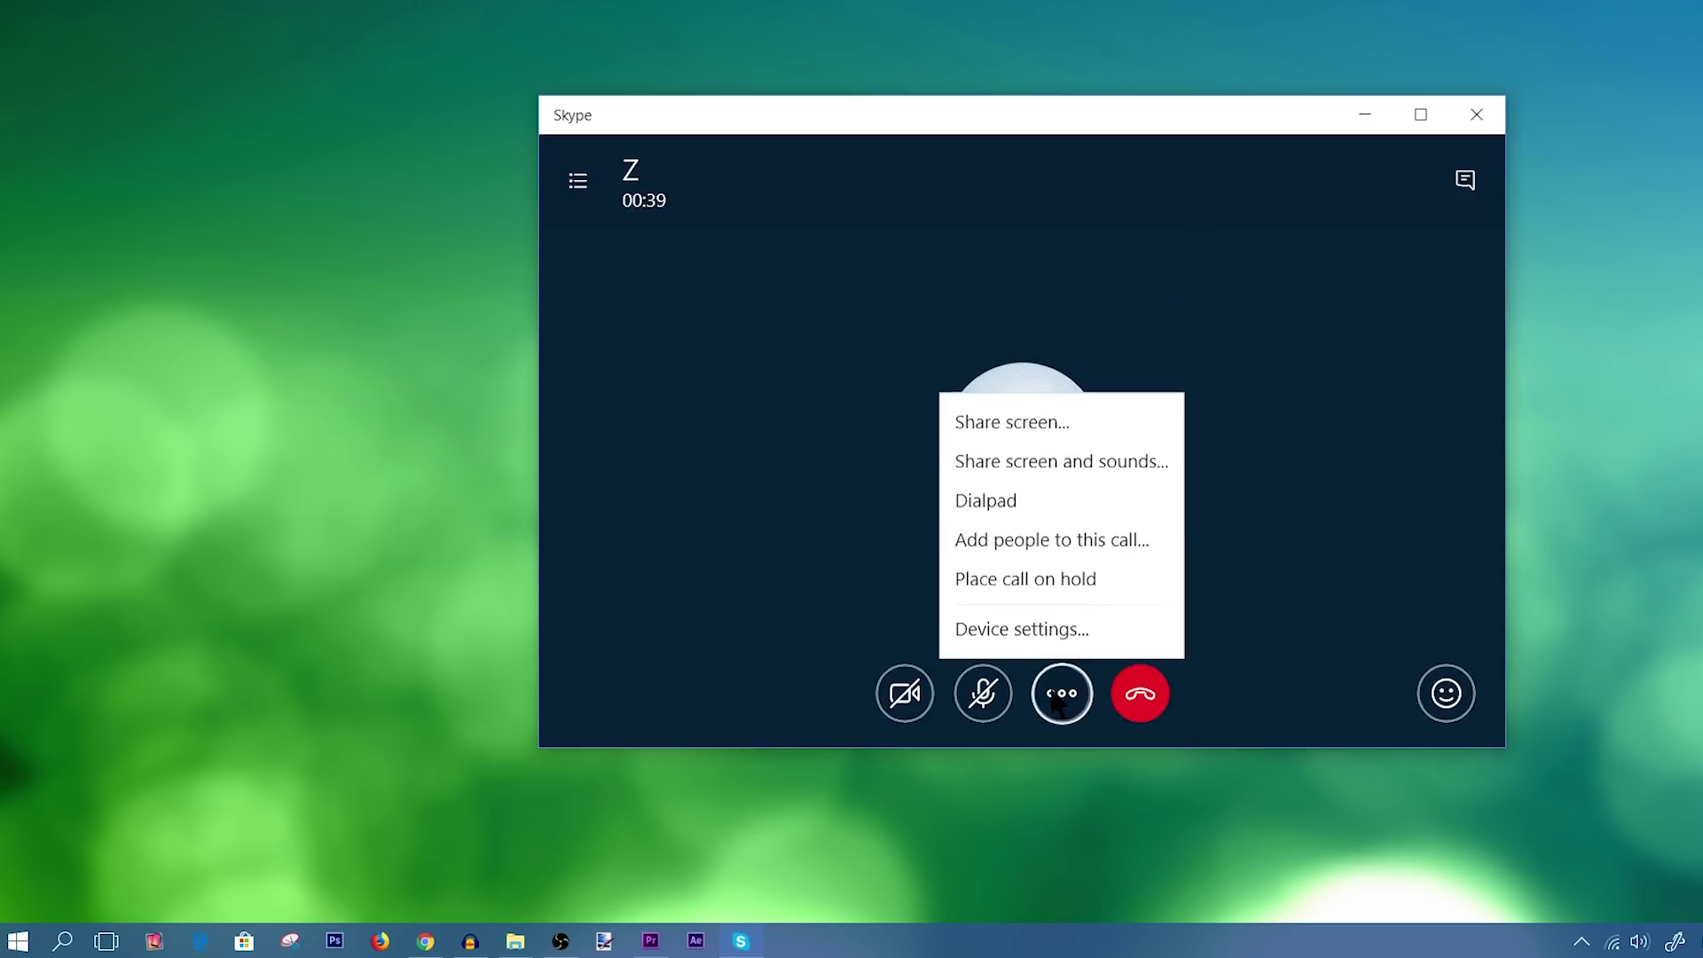
pyautogui.click(1026, 424)
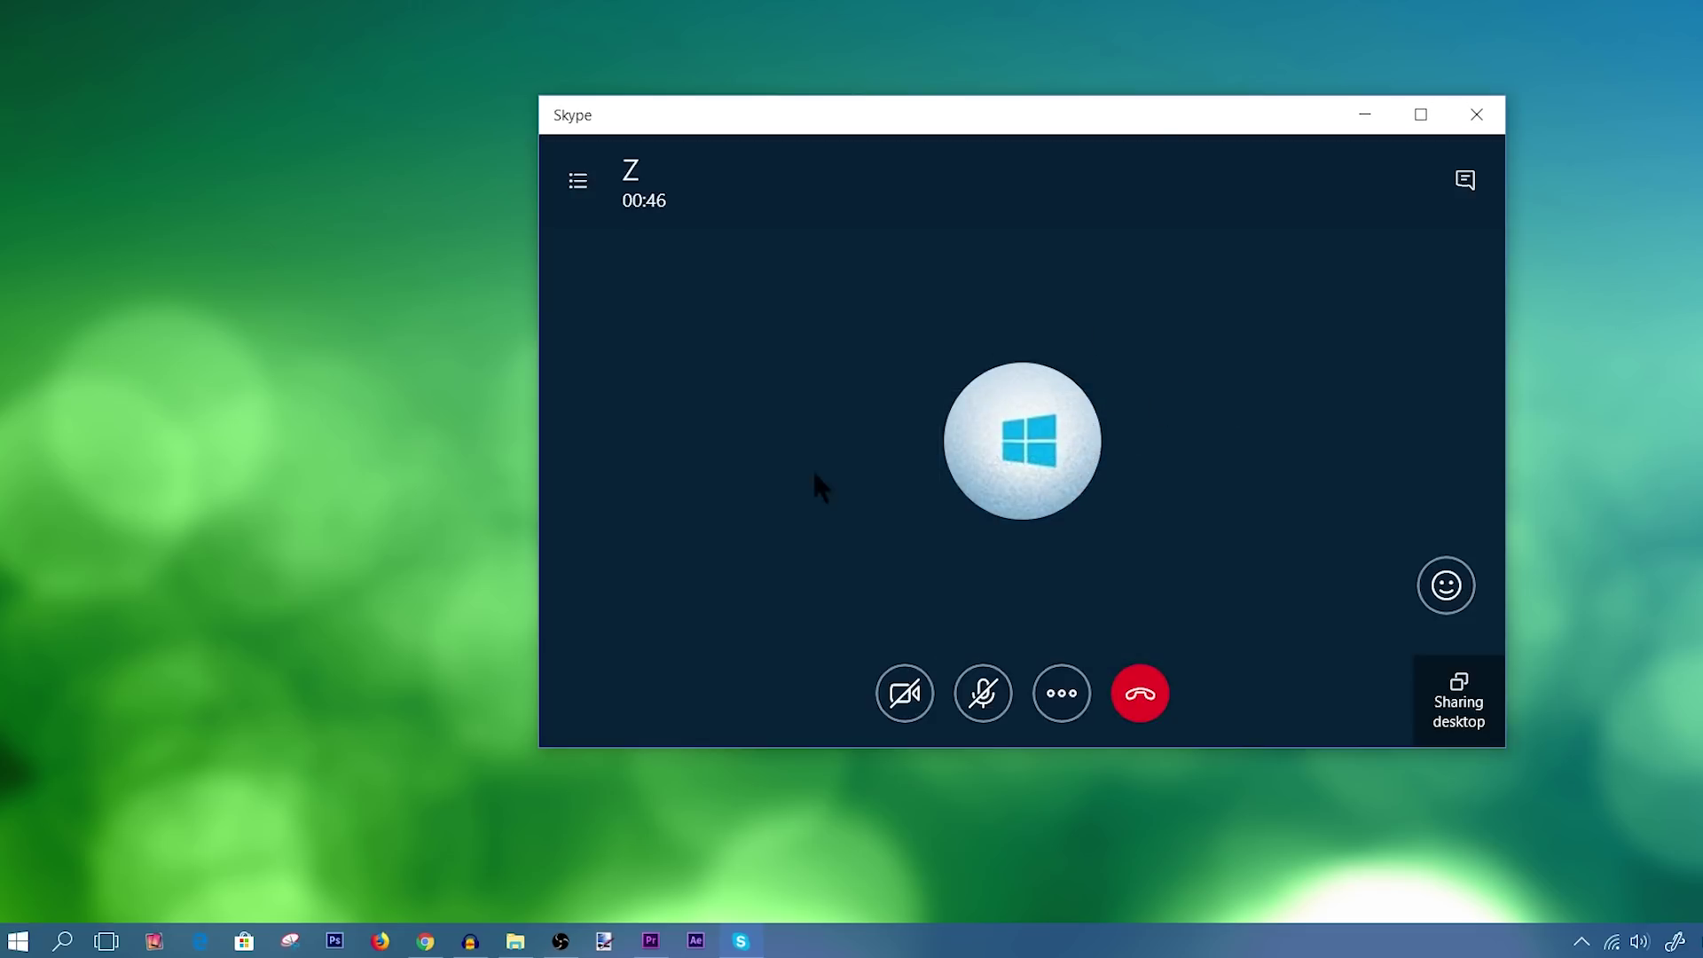
pyautogui.click(1070, 709)
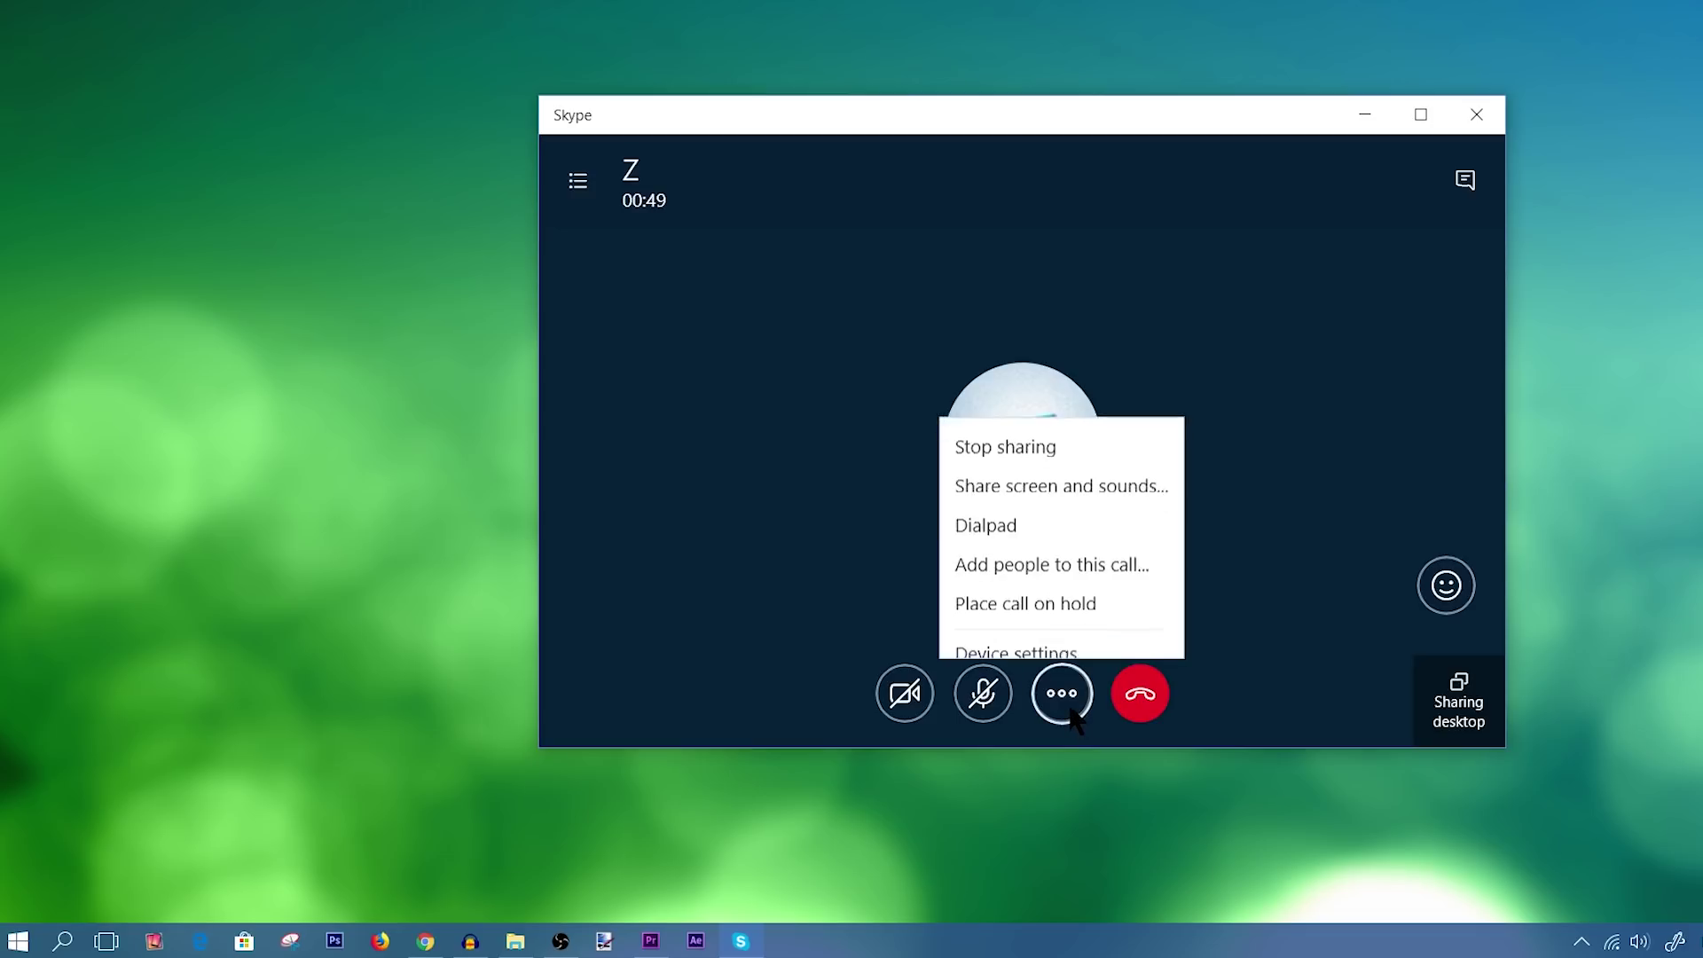
pyautogui.click(1027, 427)
# Share the desktop again, then reopen the call's more-options menu.
pyautogui.click(1042, 694)
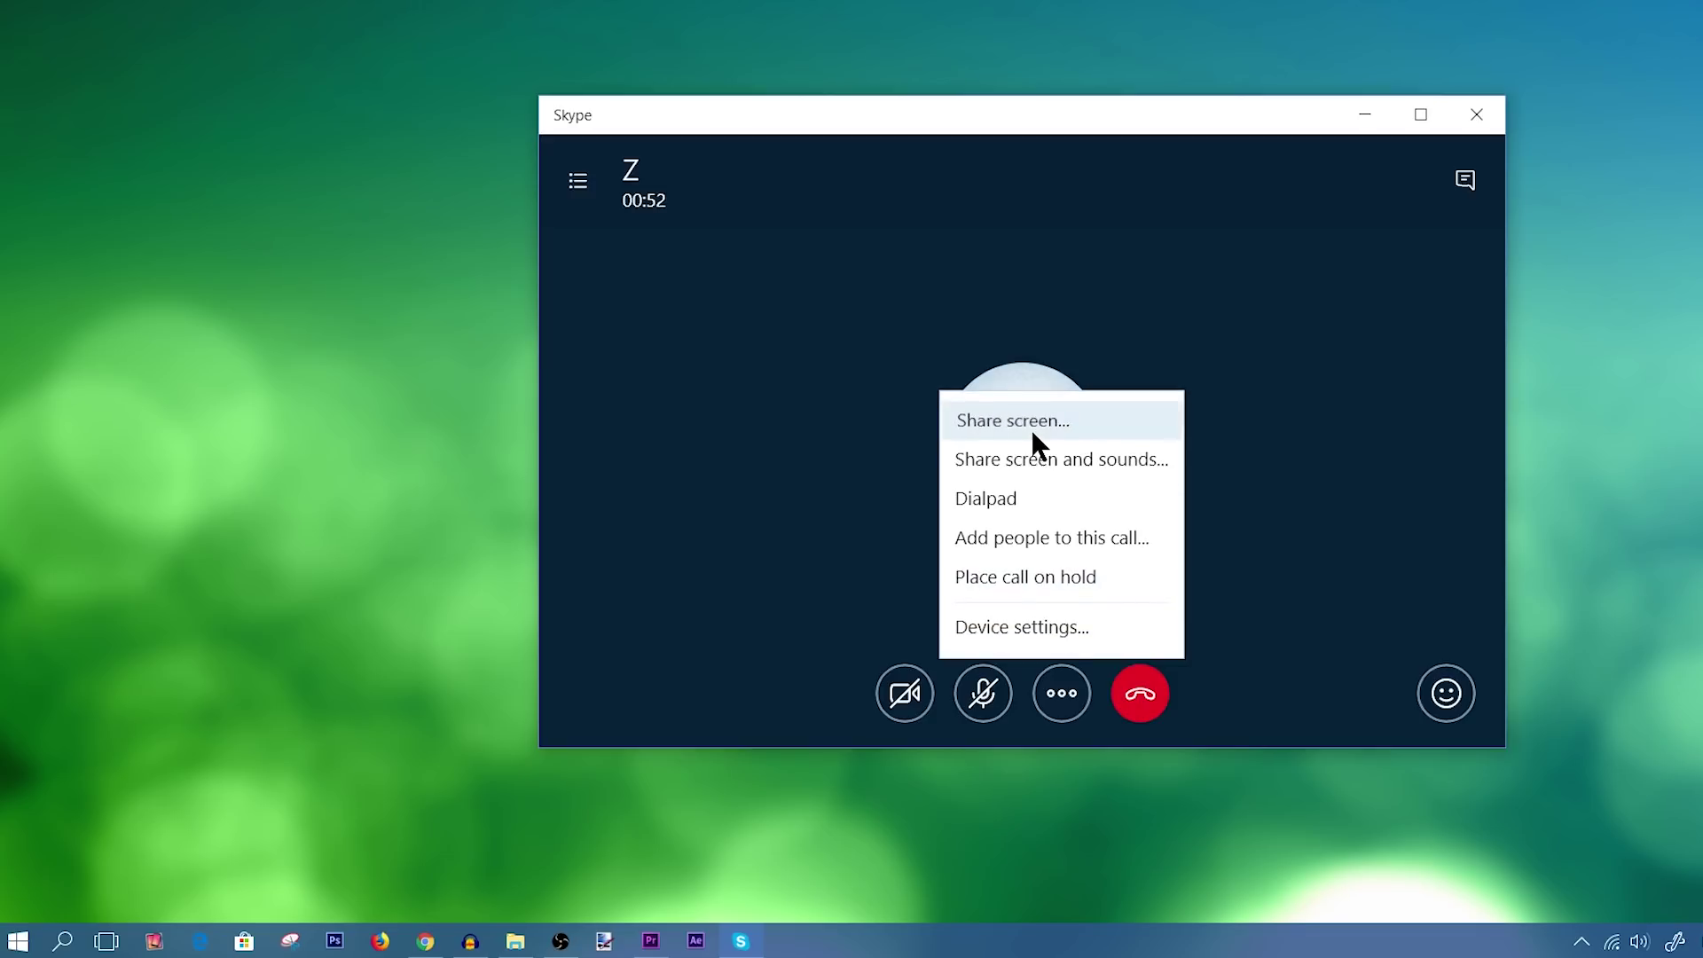
pyautogui.click(1031, 425)
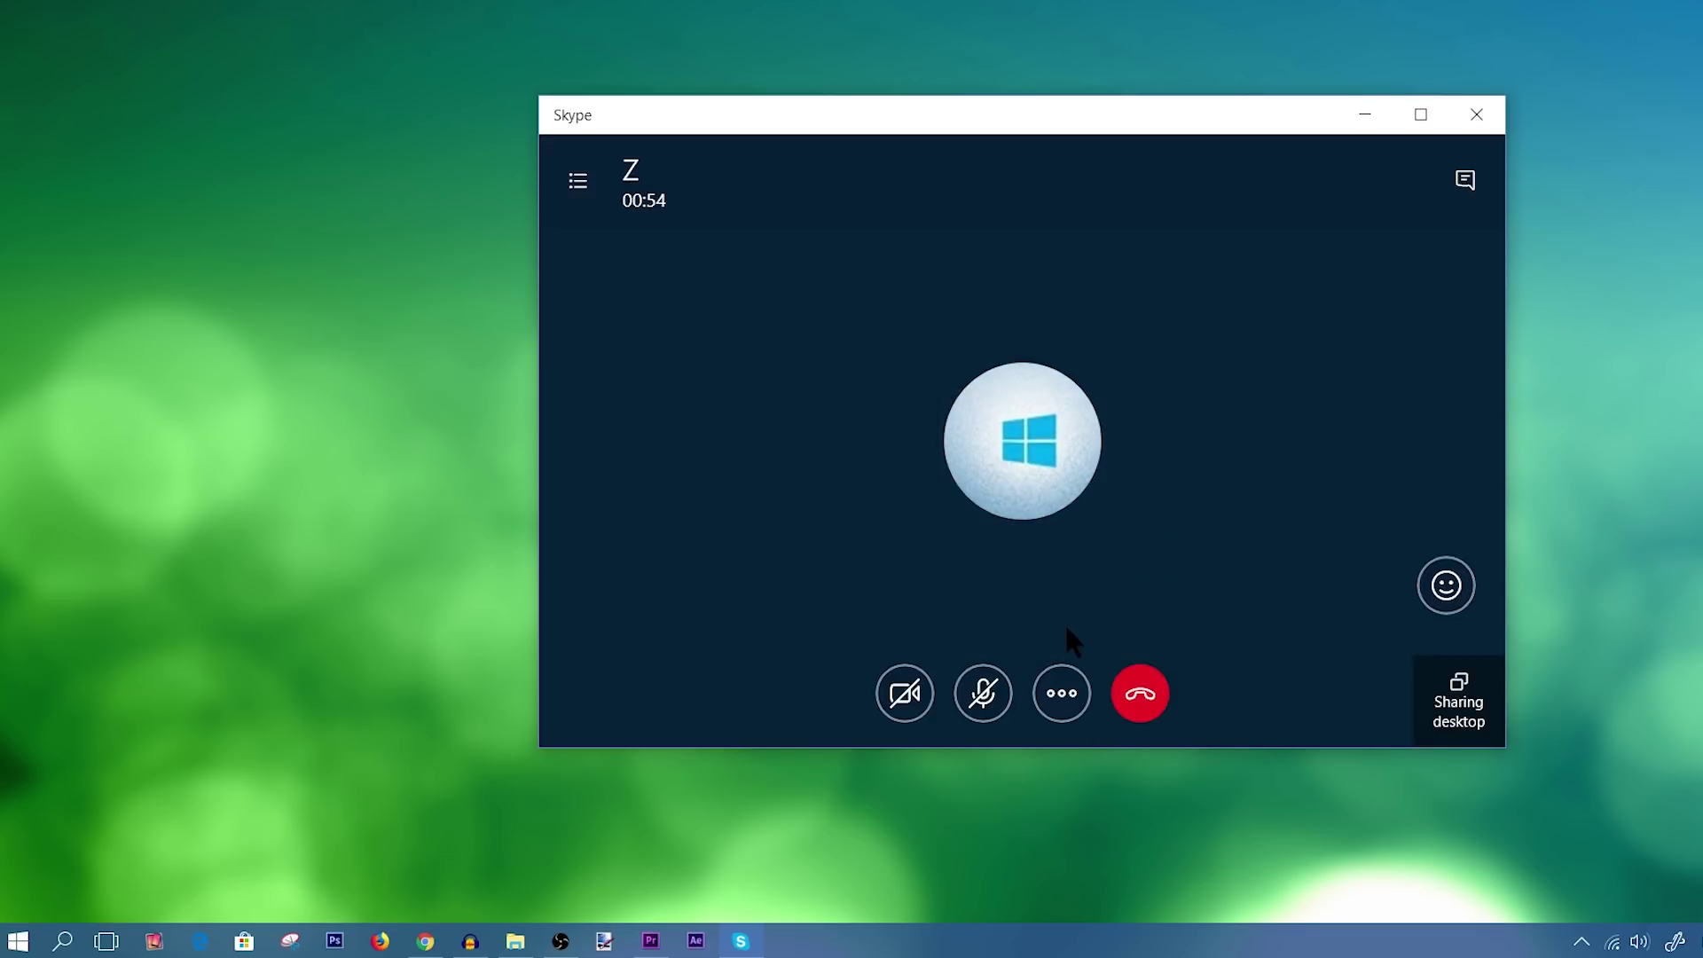
pyautogui.click(1050, 683)
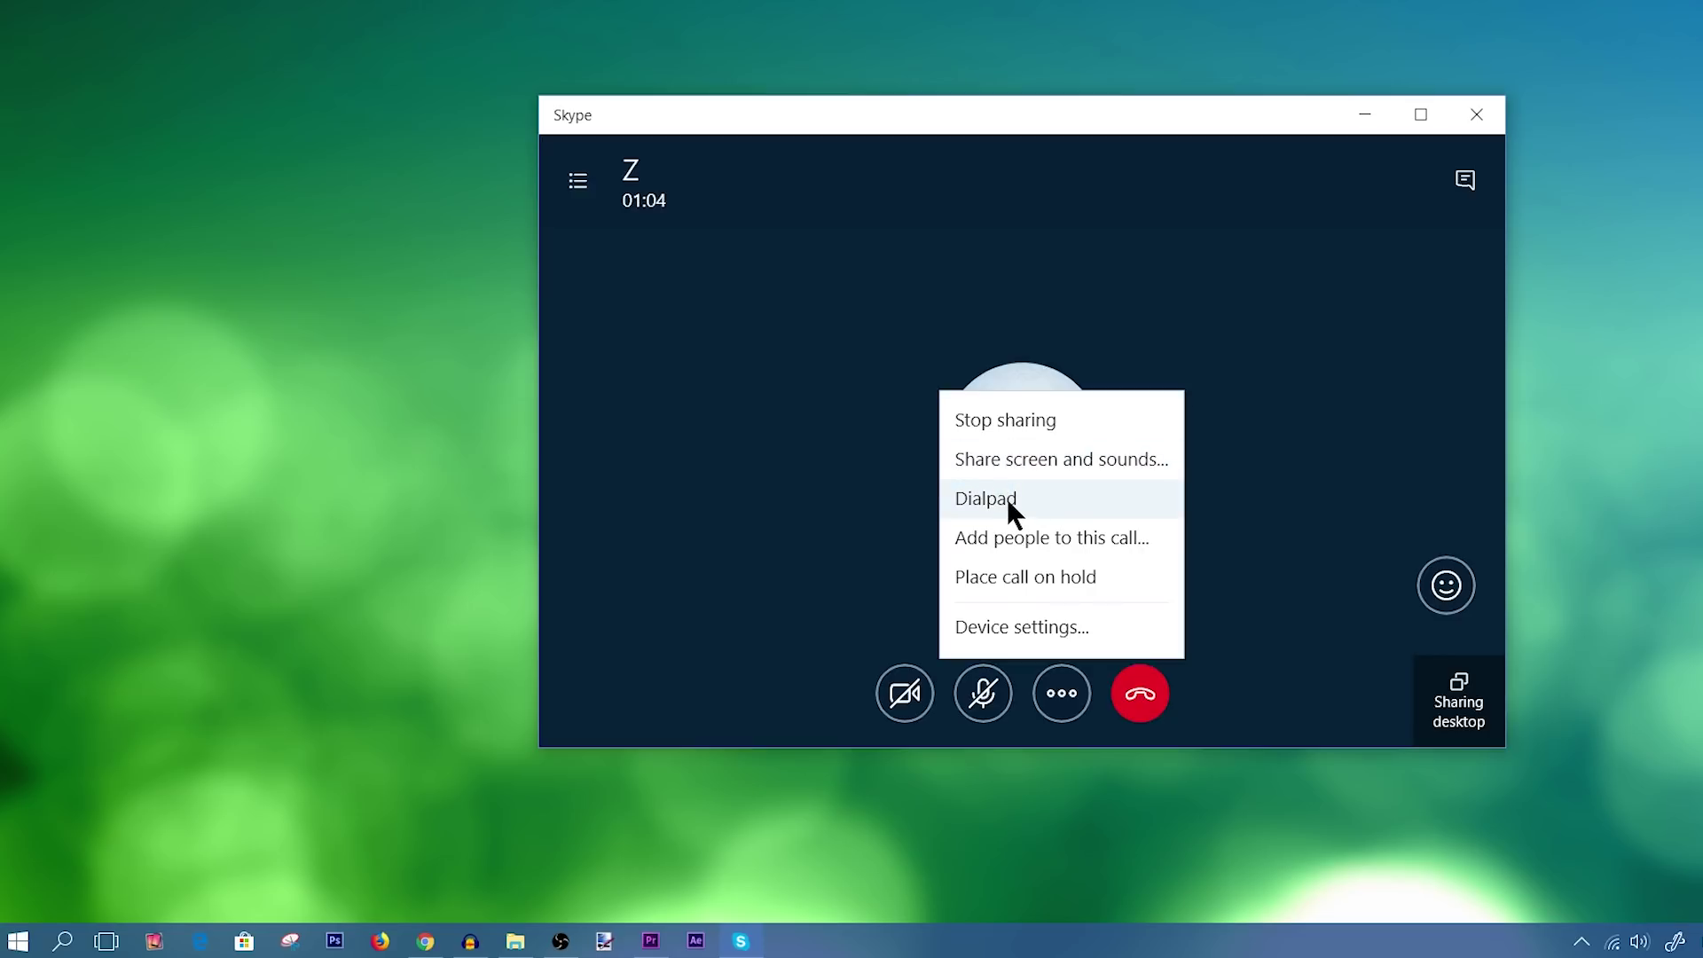
pyautogui.click(1059, 459)
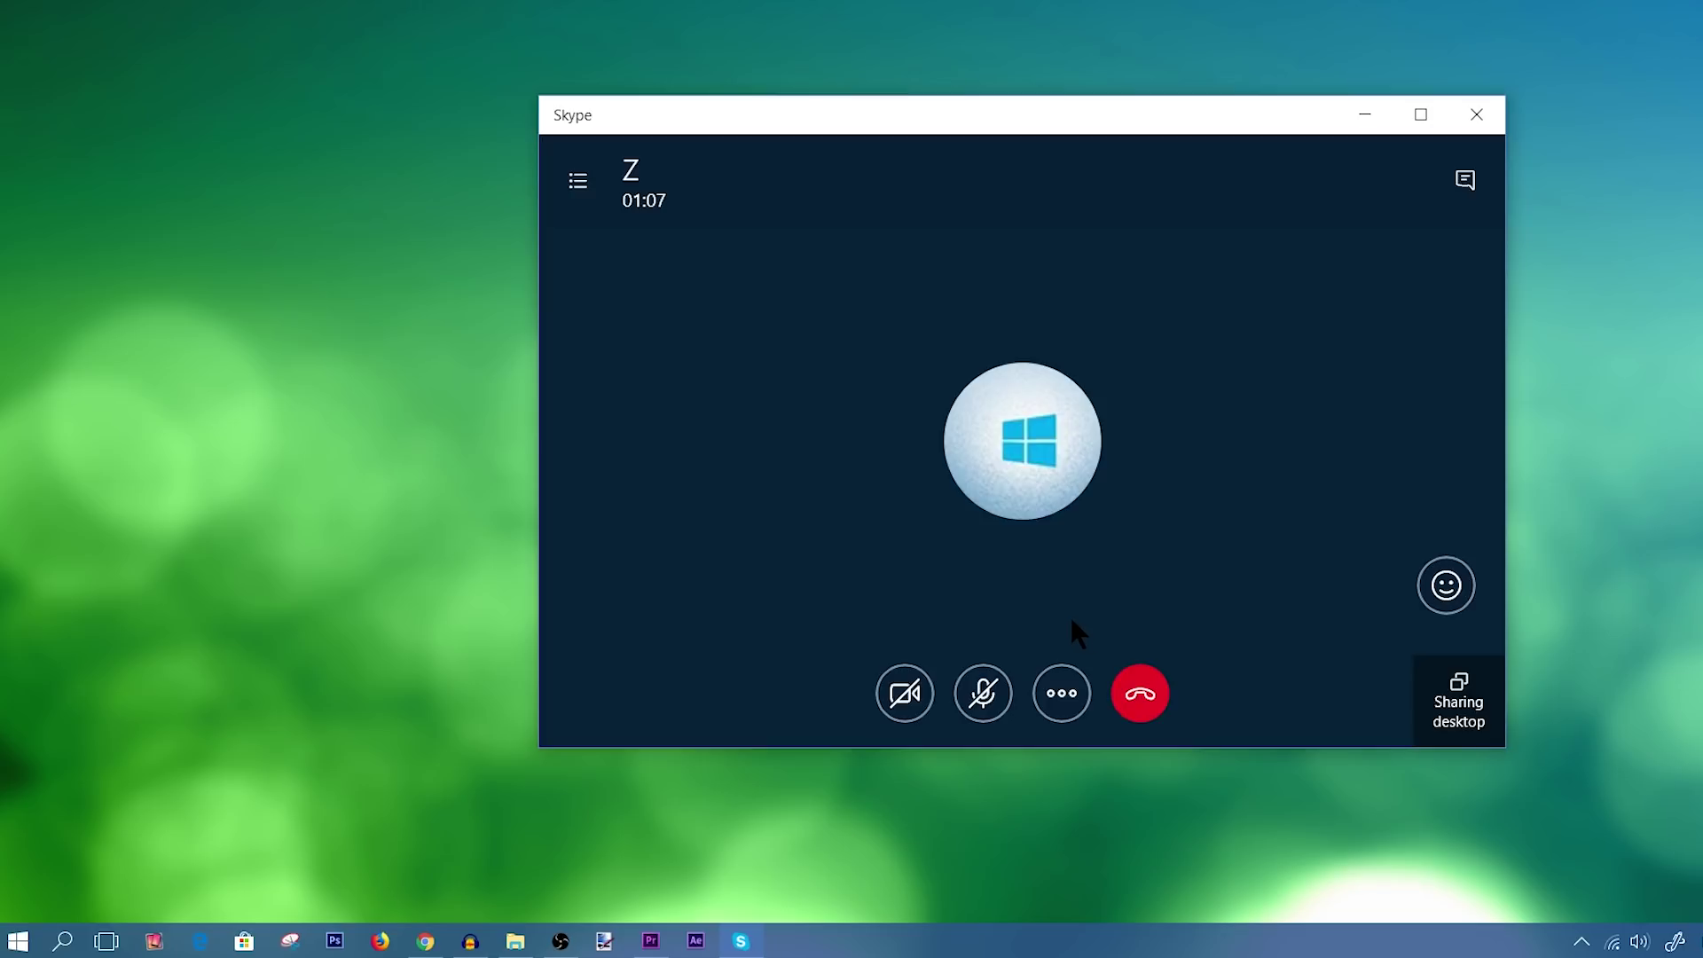
pyautogui.click(1064, 696)
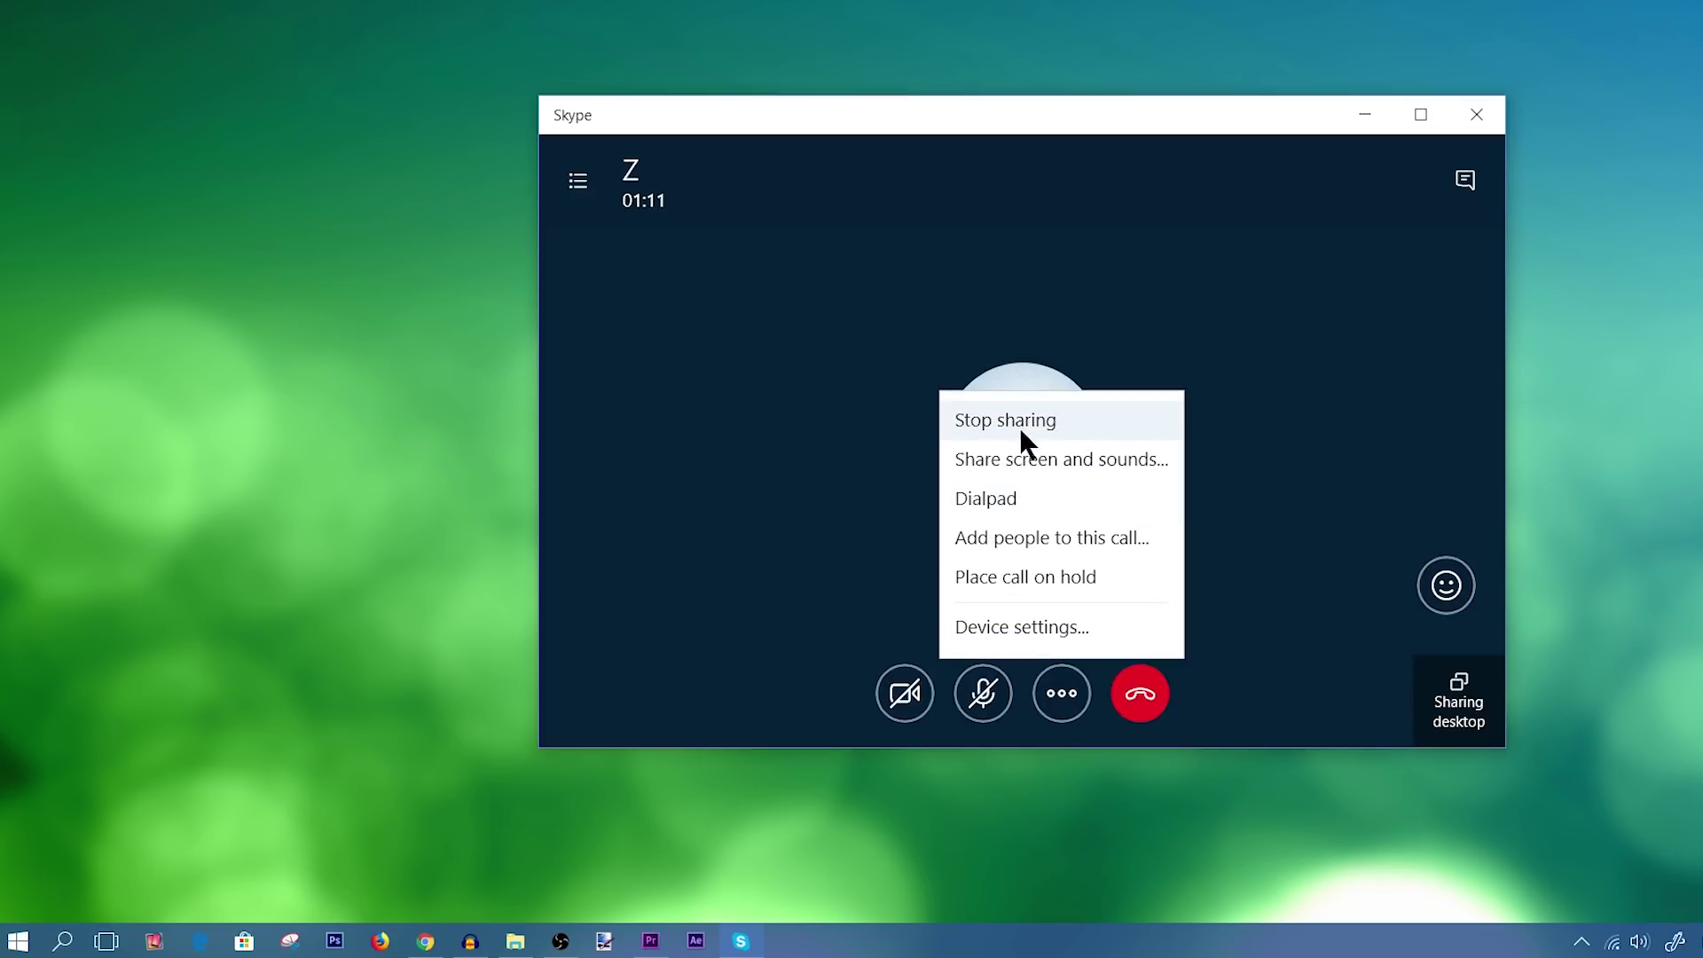
# Stop sharing the desktop, then browse Add people to this call without adding anyone.
pyautogui.click(1011, 424)
pyautogui.click(1064, 690)
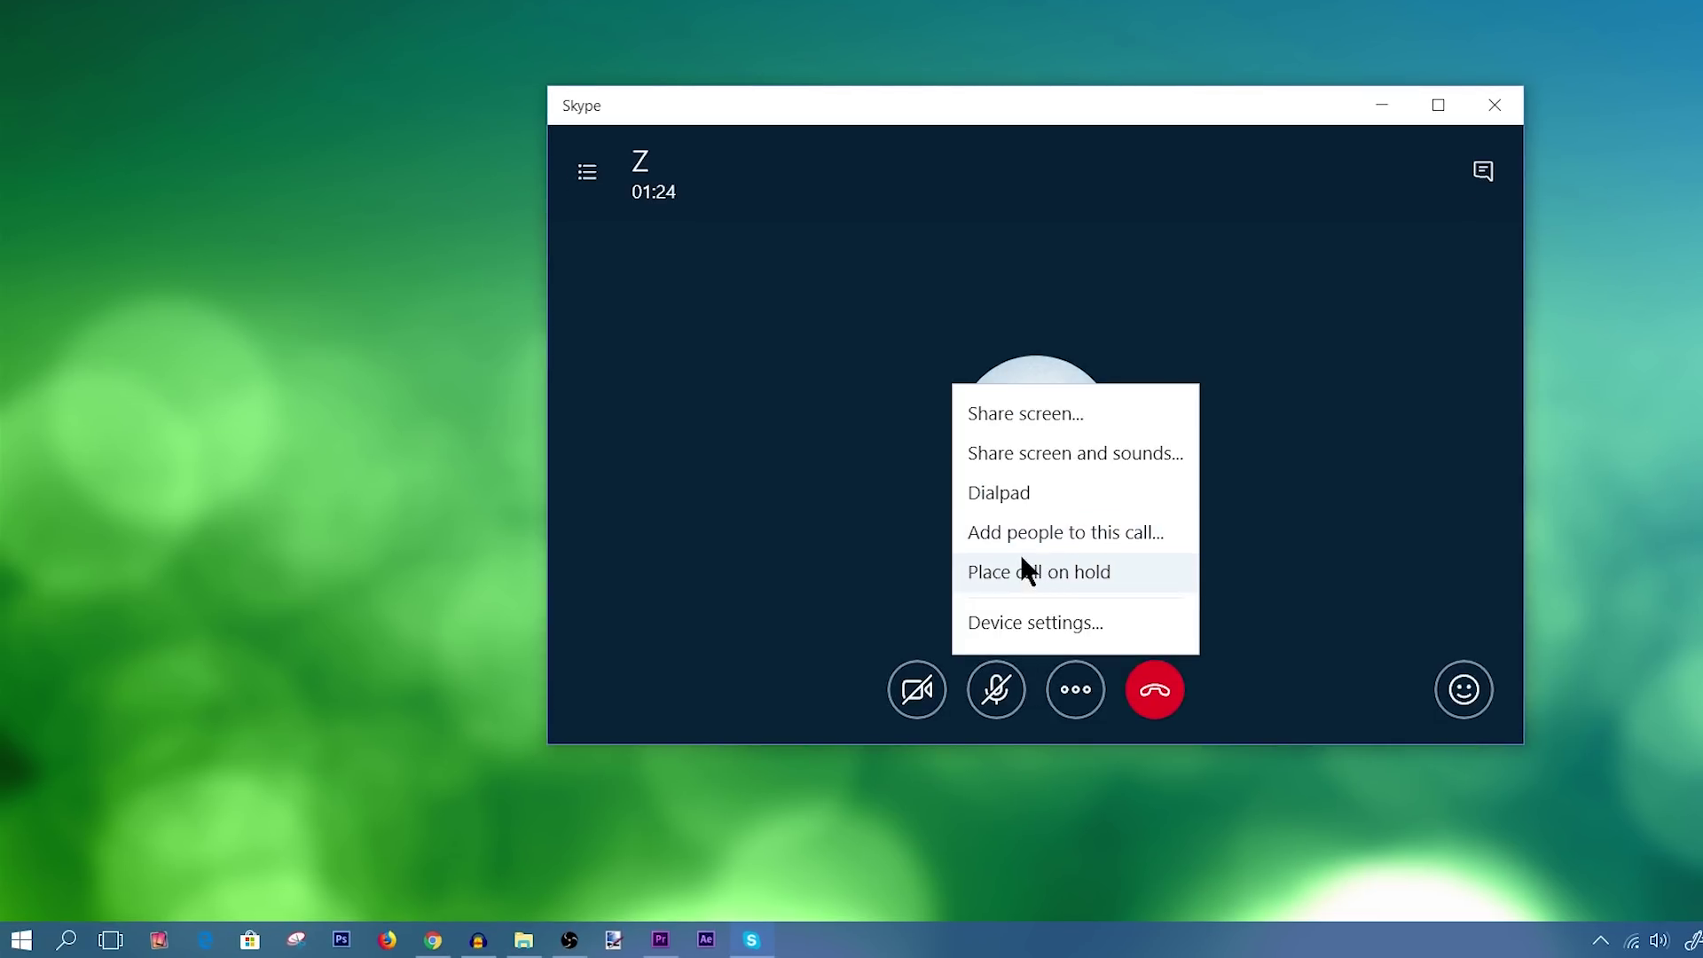
pyautogui.click(1013, 529)
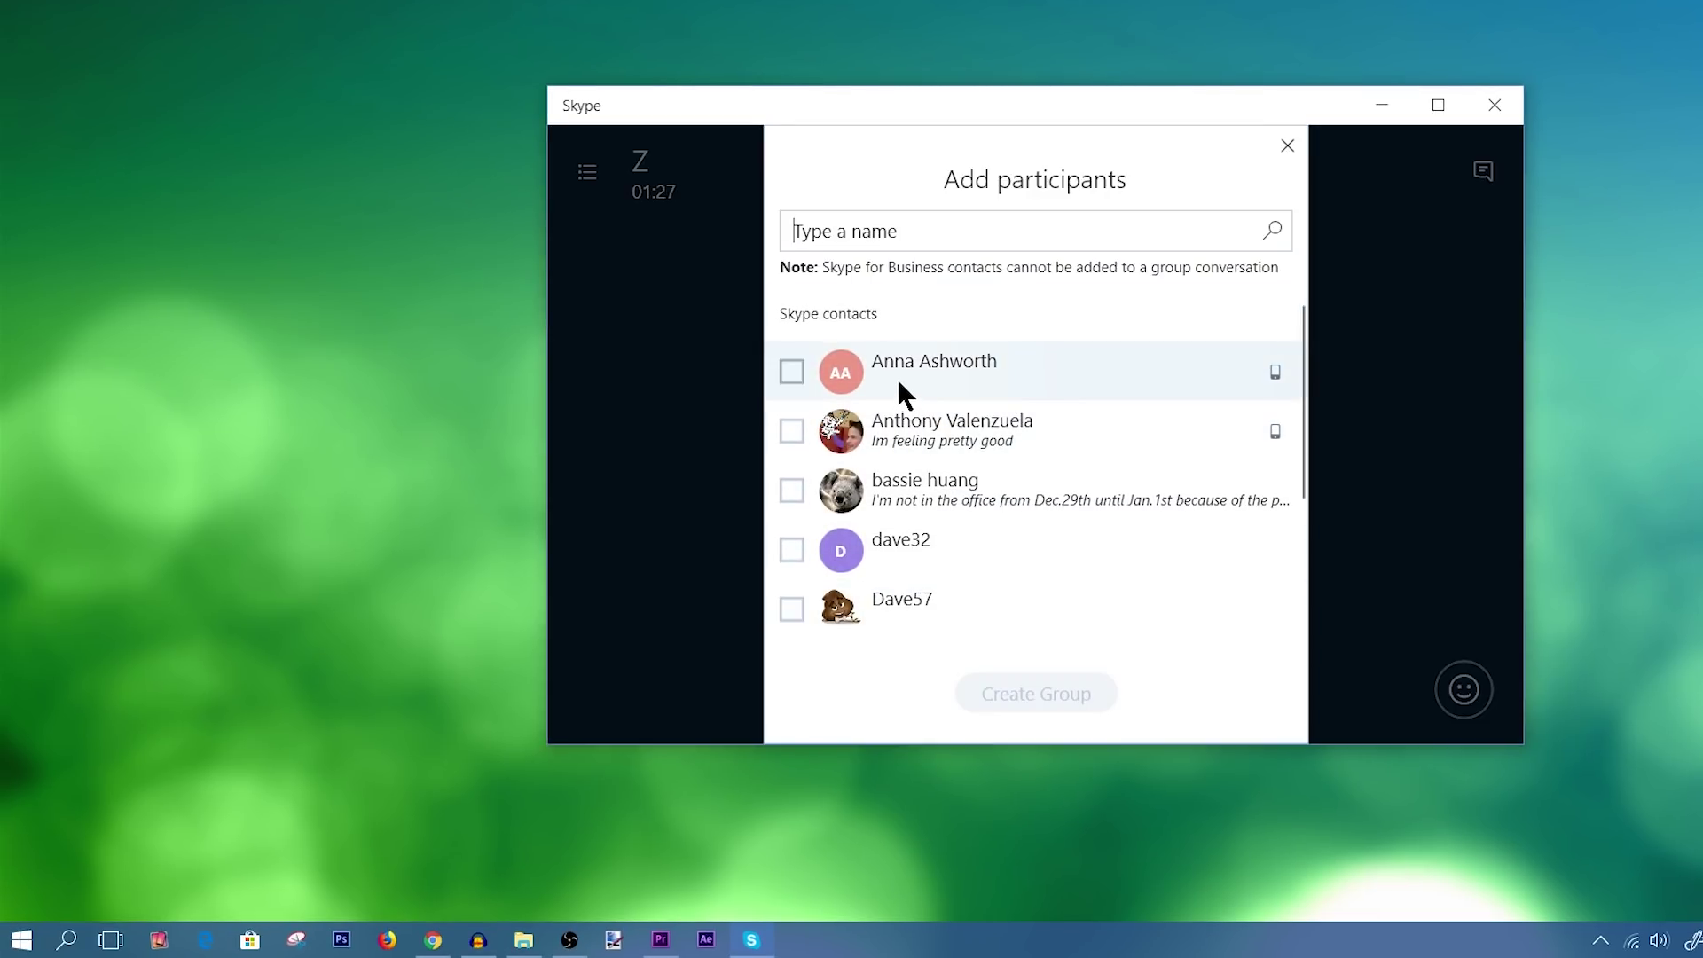
pyautogui.scroll(-1, 900, 545)
pyautogui.scroll(-3, 900, 545)
pyautogui.click(664, 466)
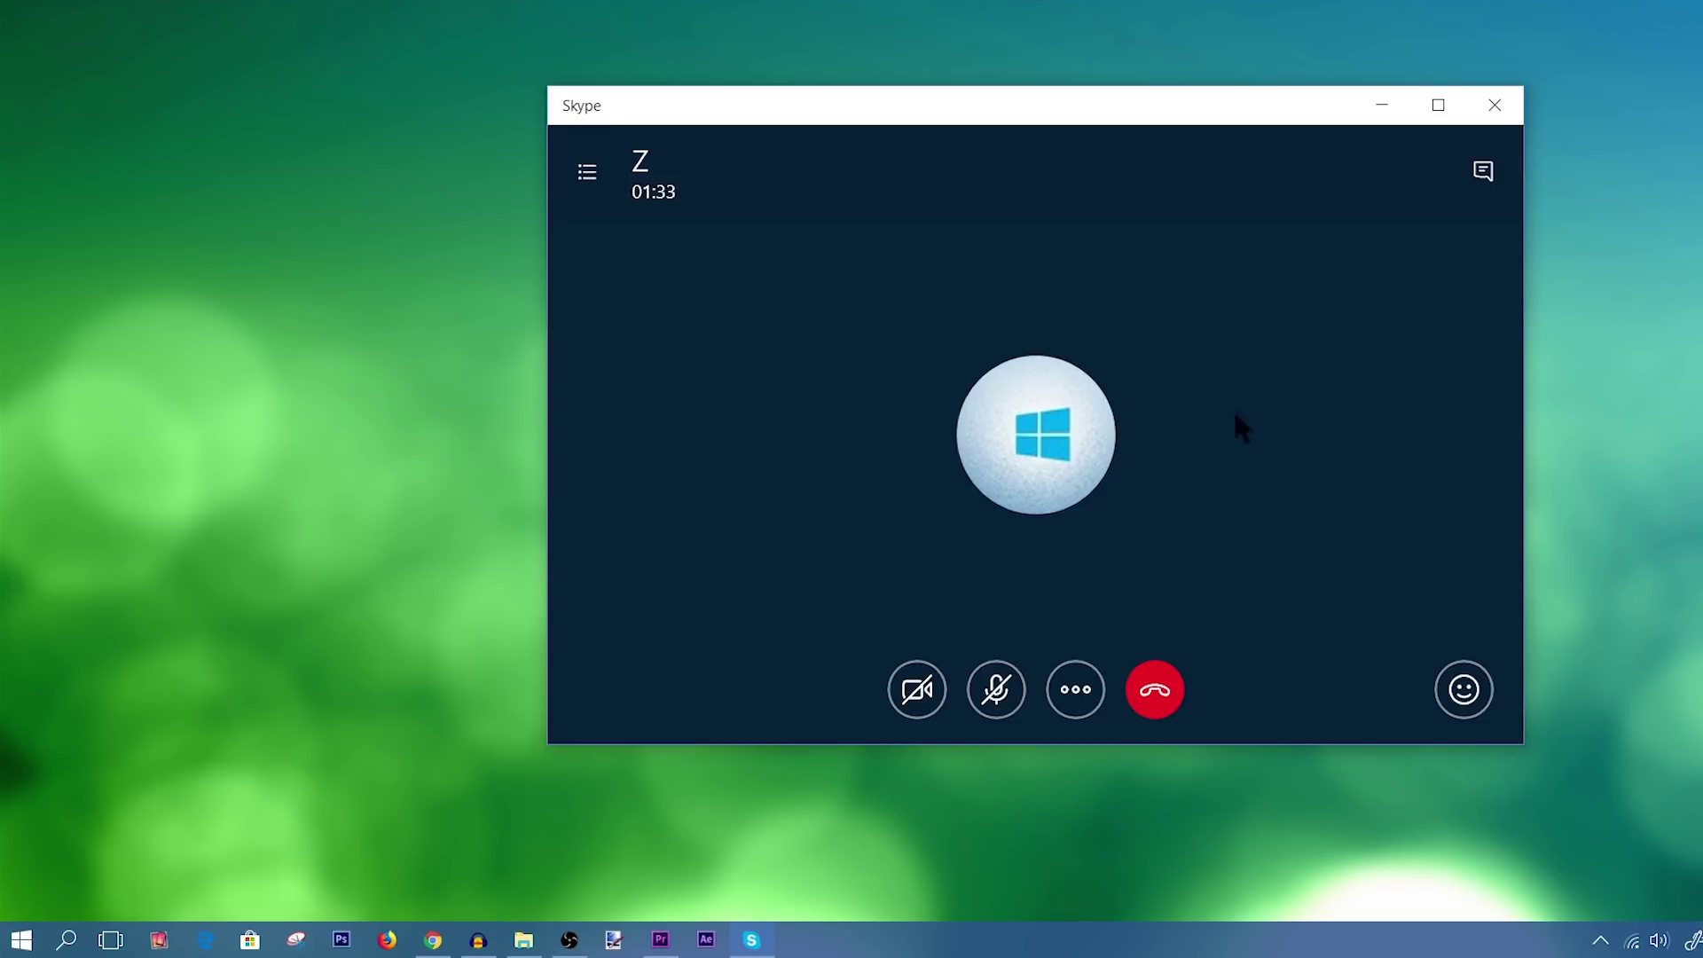
# Place the call with Z on hold and resume it.
pyautogui.click(1083, 688)
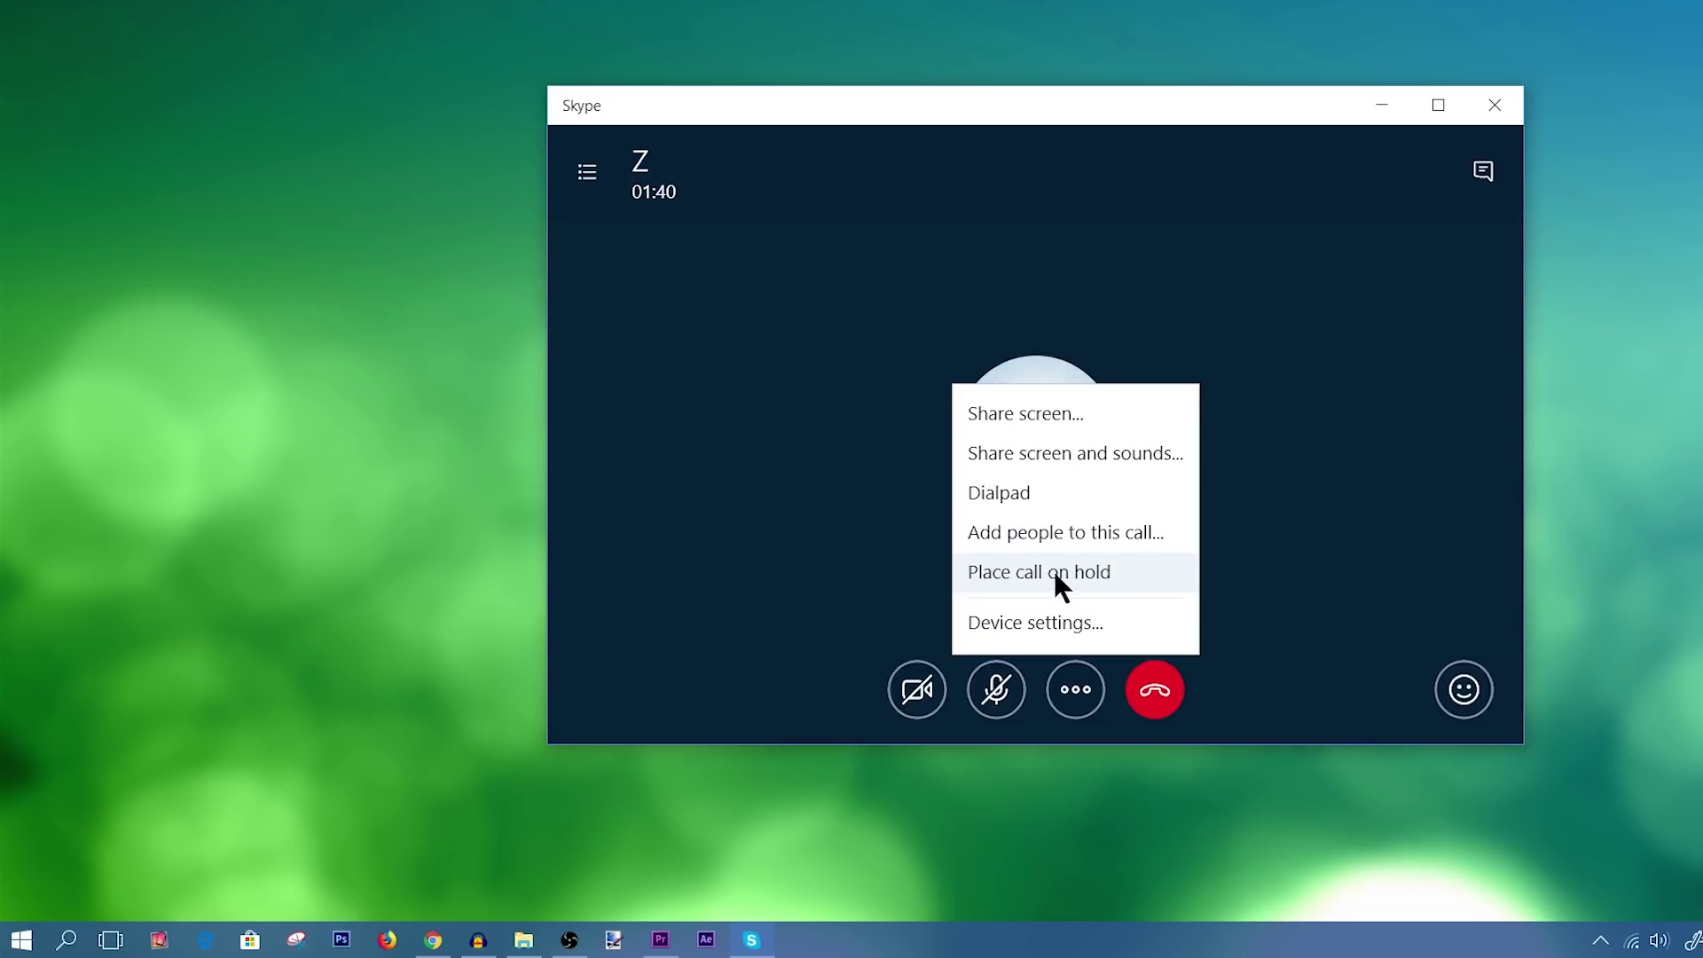
pyautogui.click(1055, 573)
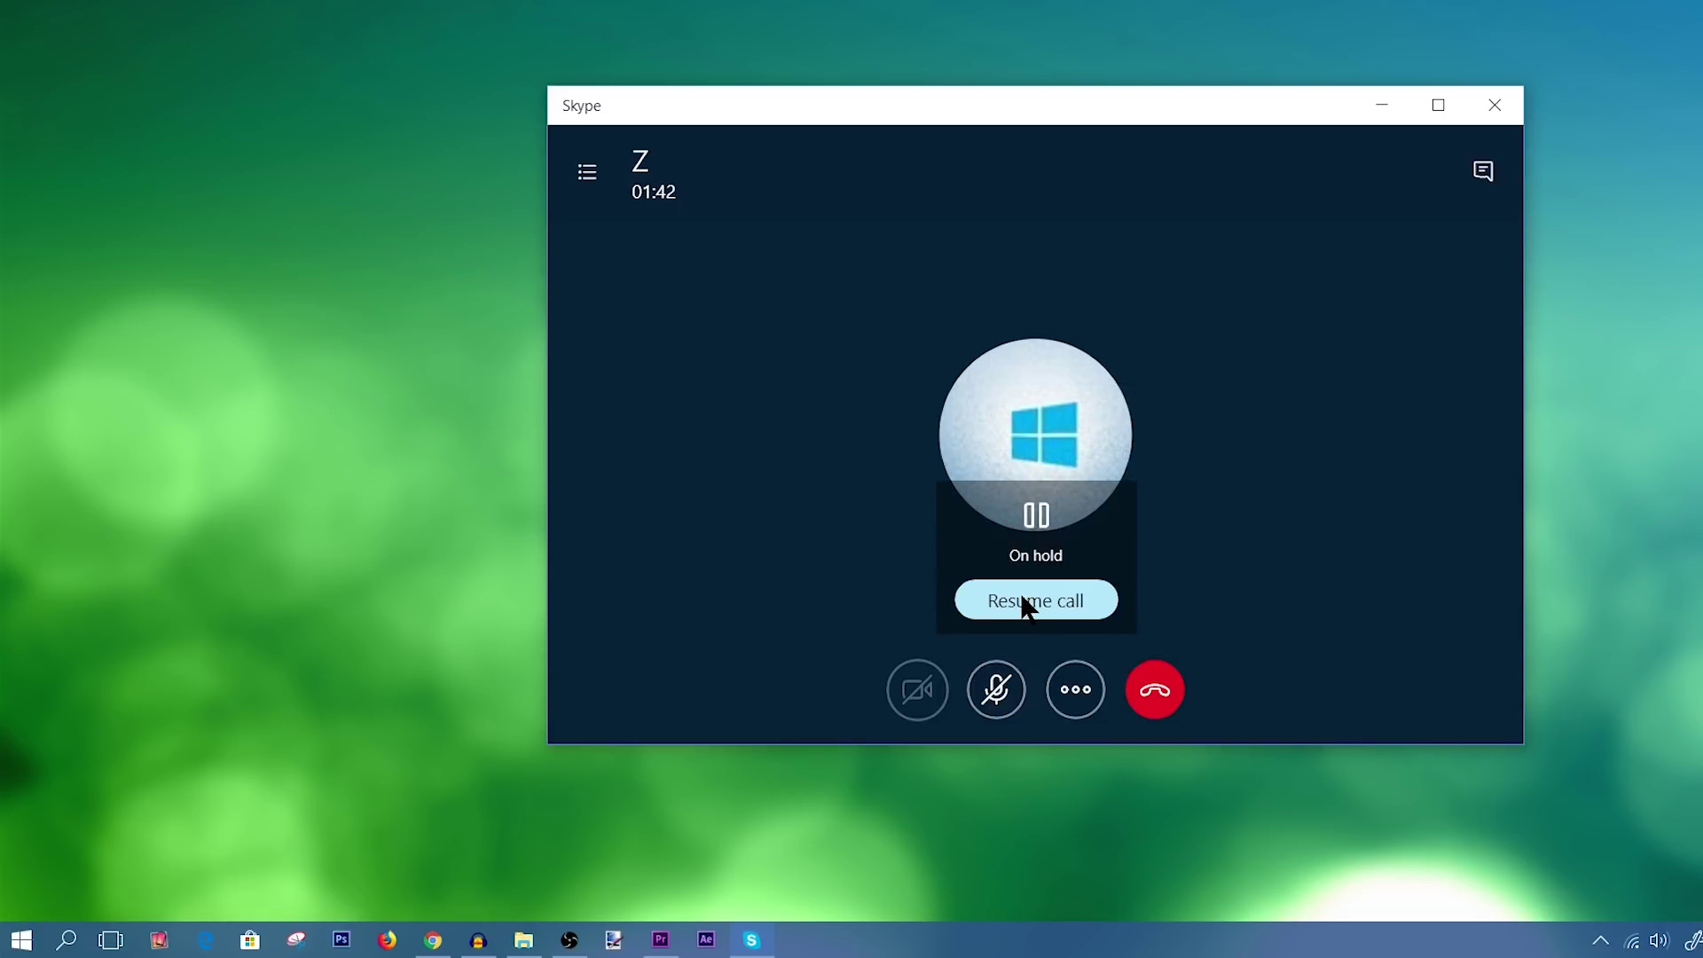
pyautogui.click(1022, 610)
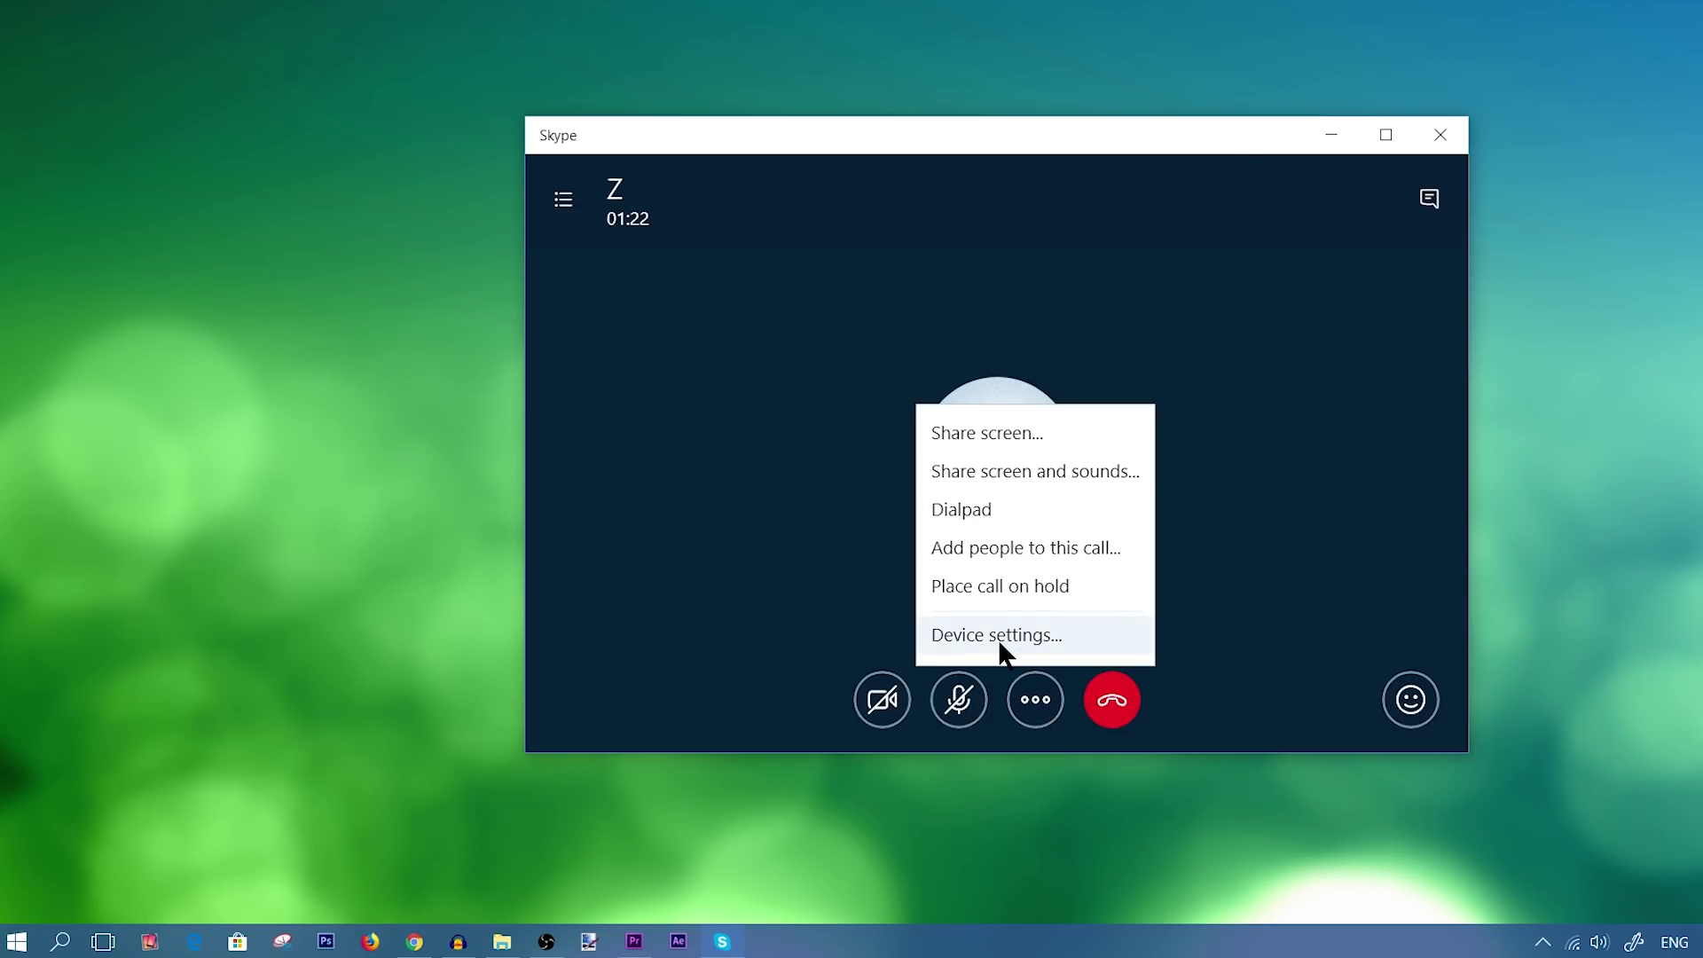
# Choose Device settings from the call's more-options menu to show Audio & Video.
pyautogui.click(998, 637)
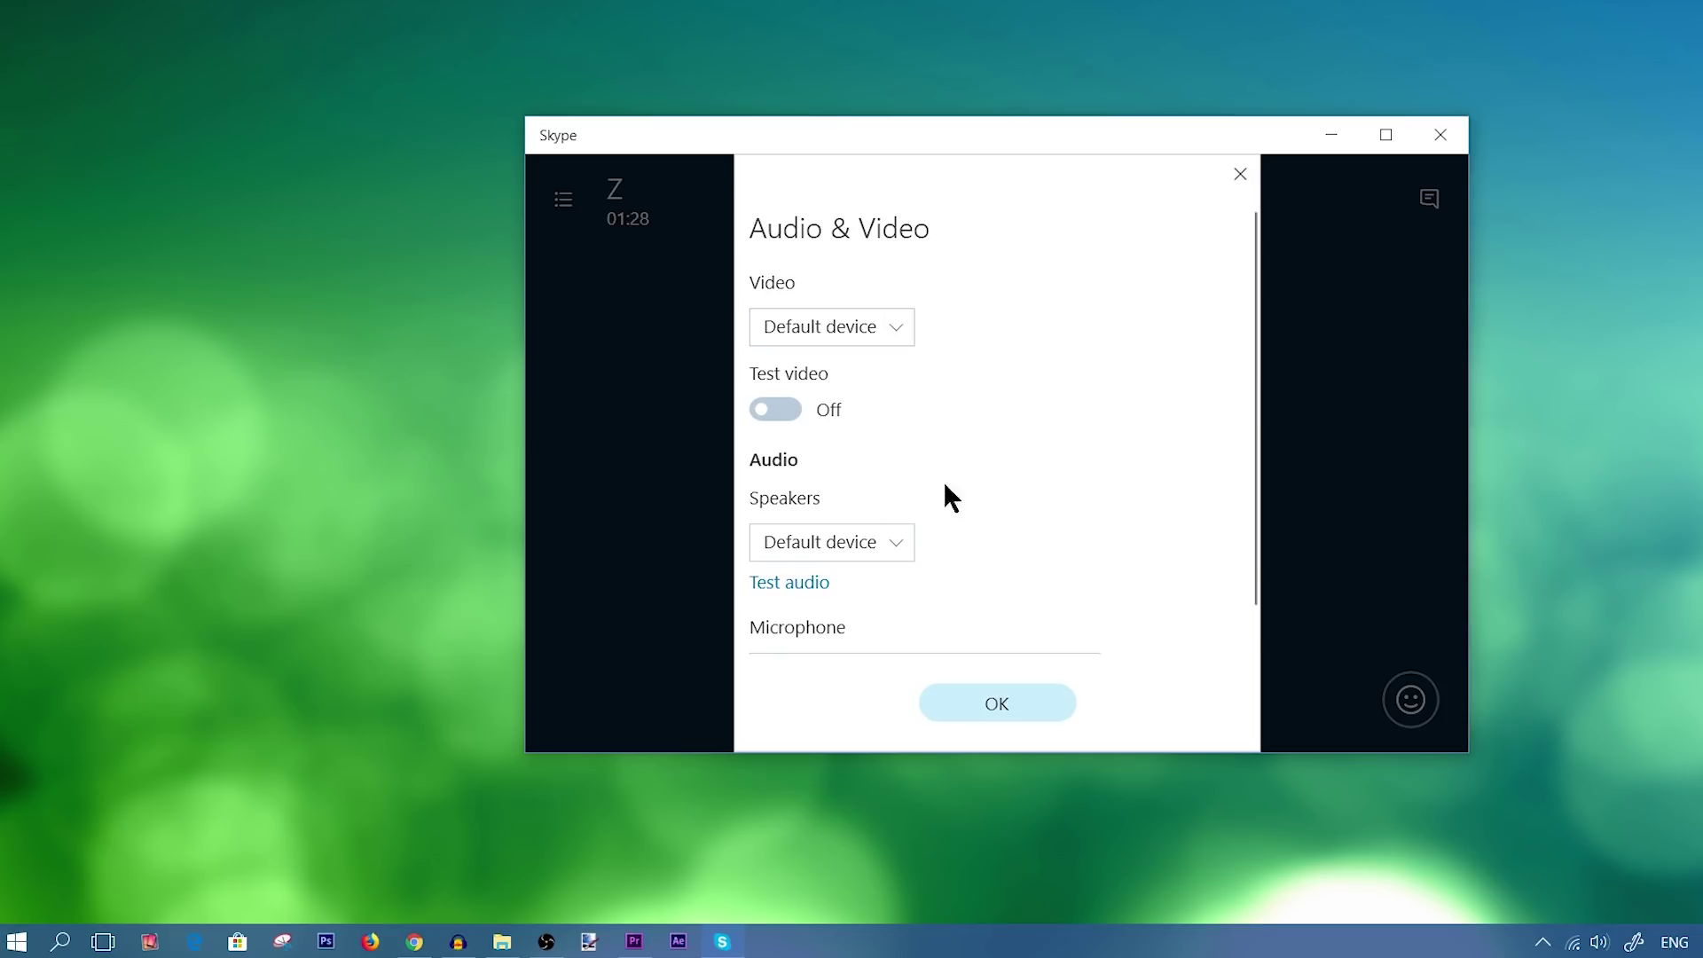
# Keep the Video camera on Default device and switch Test video On.
pyautogui.click(827, 326)
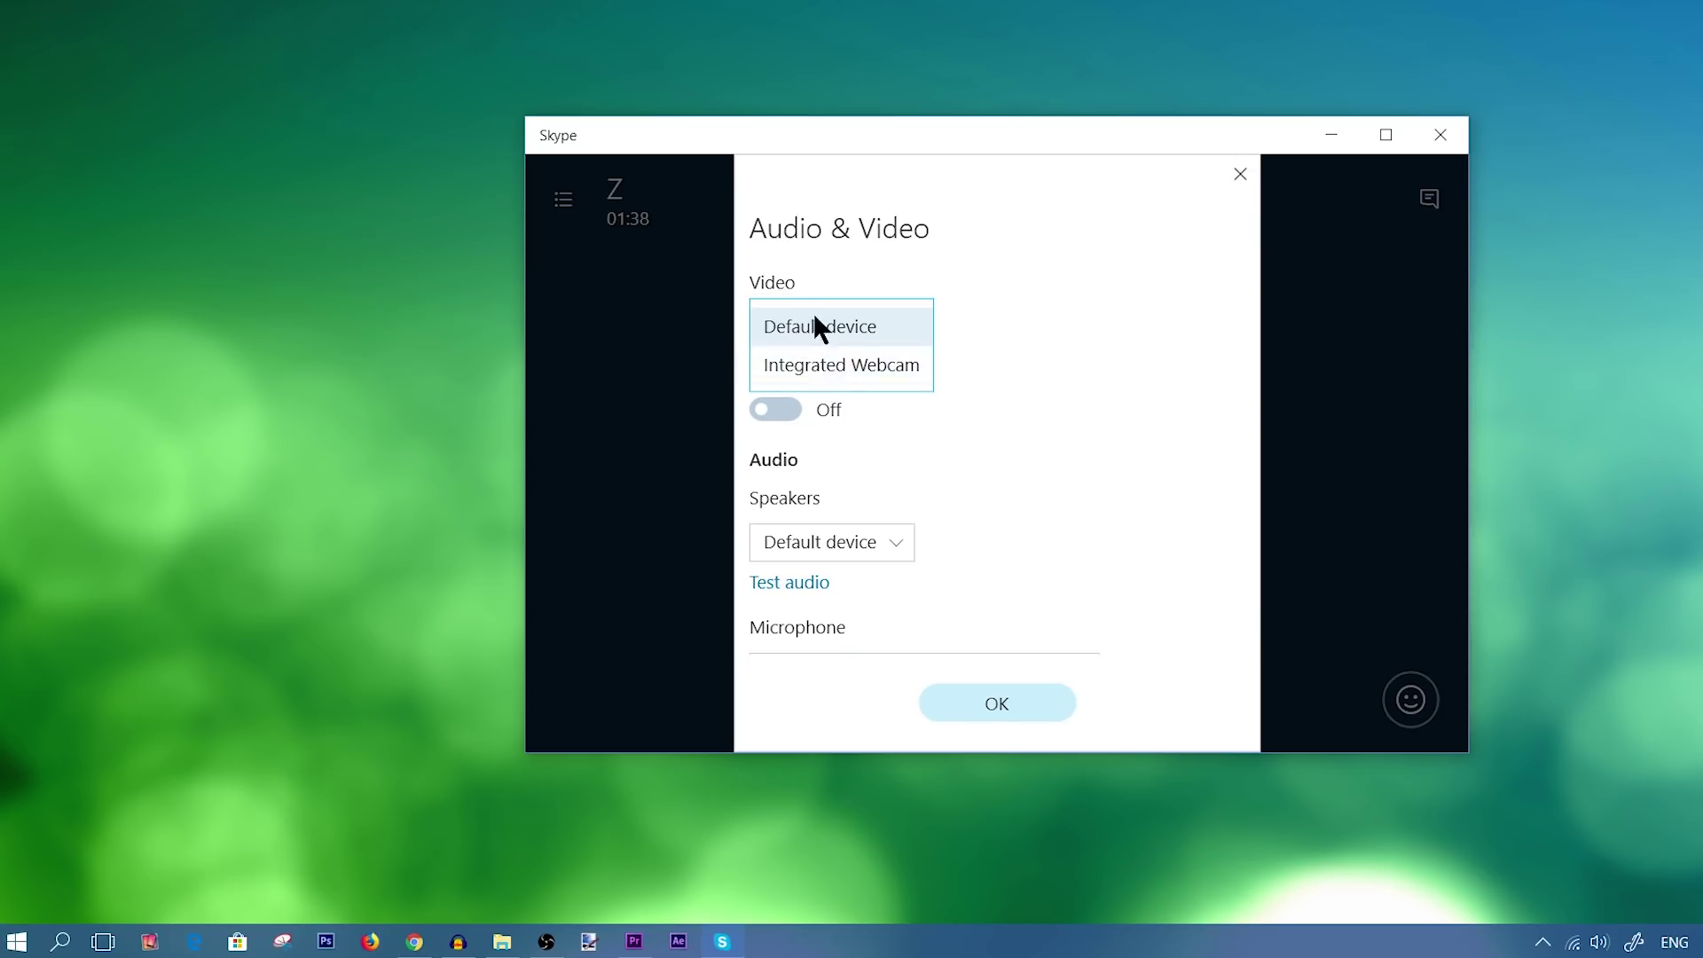
pyautogui.click(1045, 346)
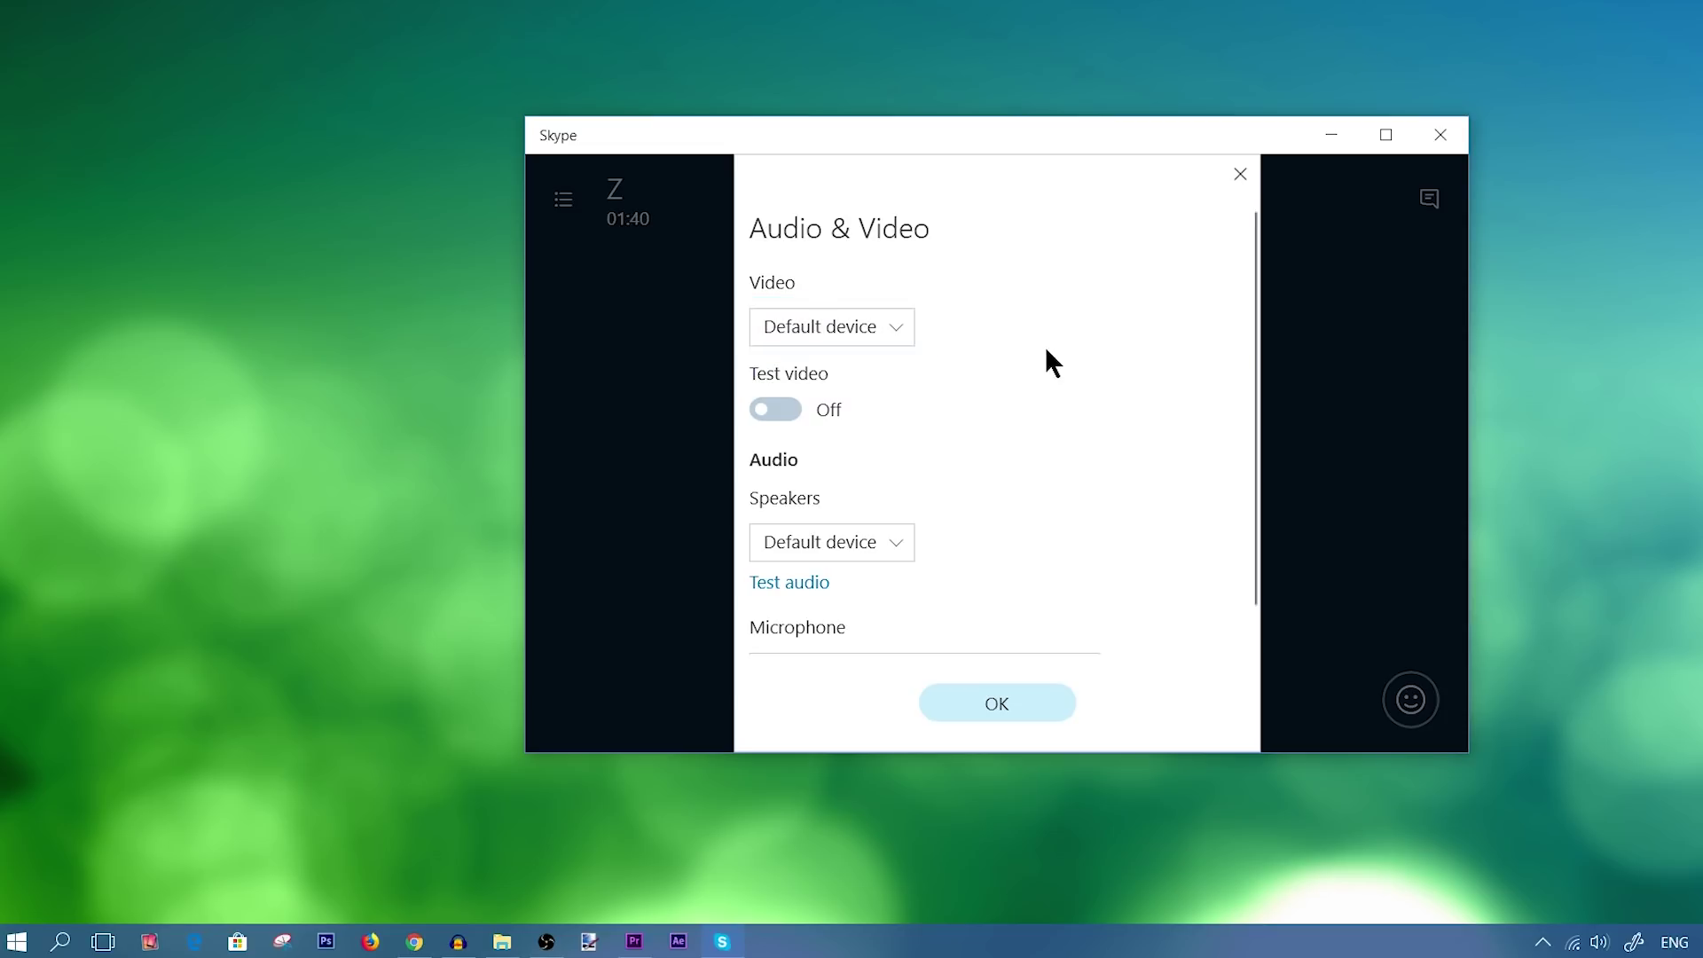
pyautogui.click(877, 327)
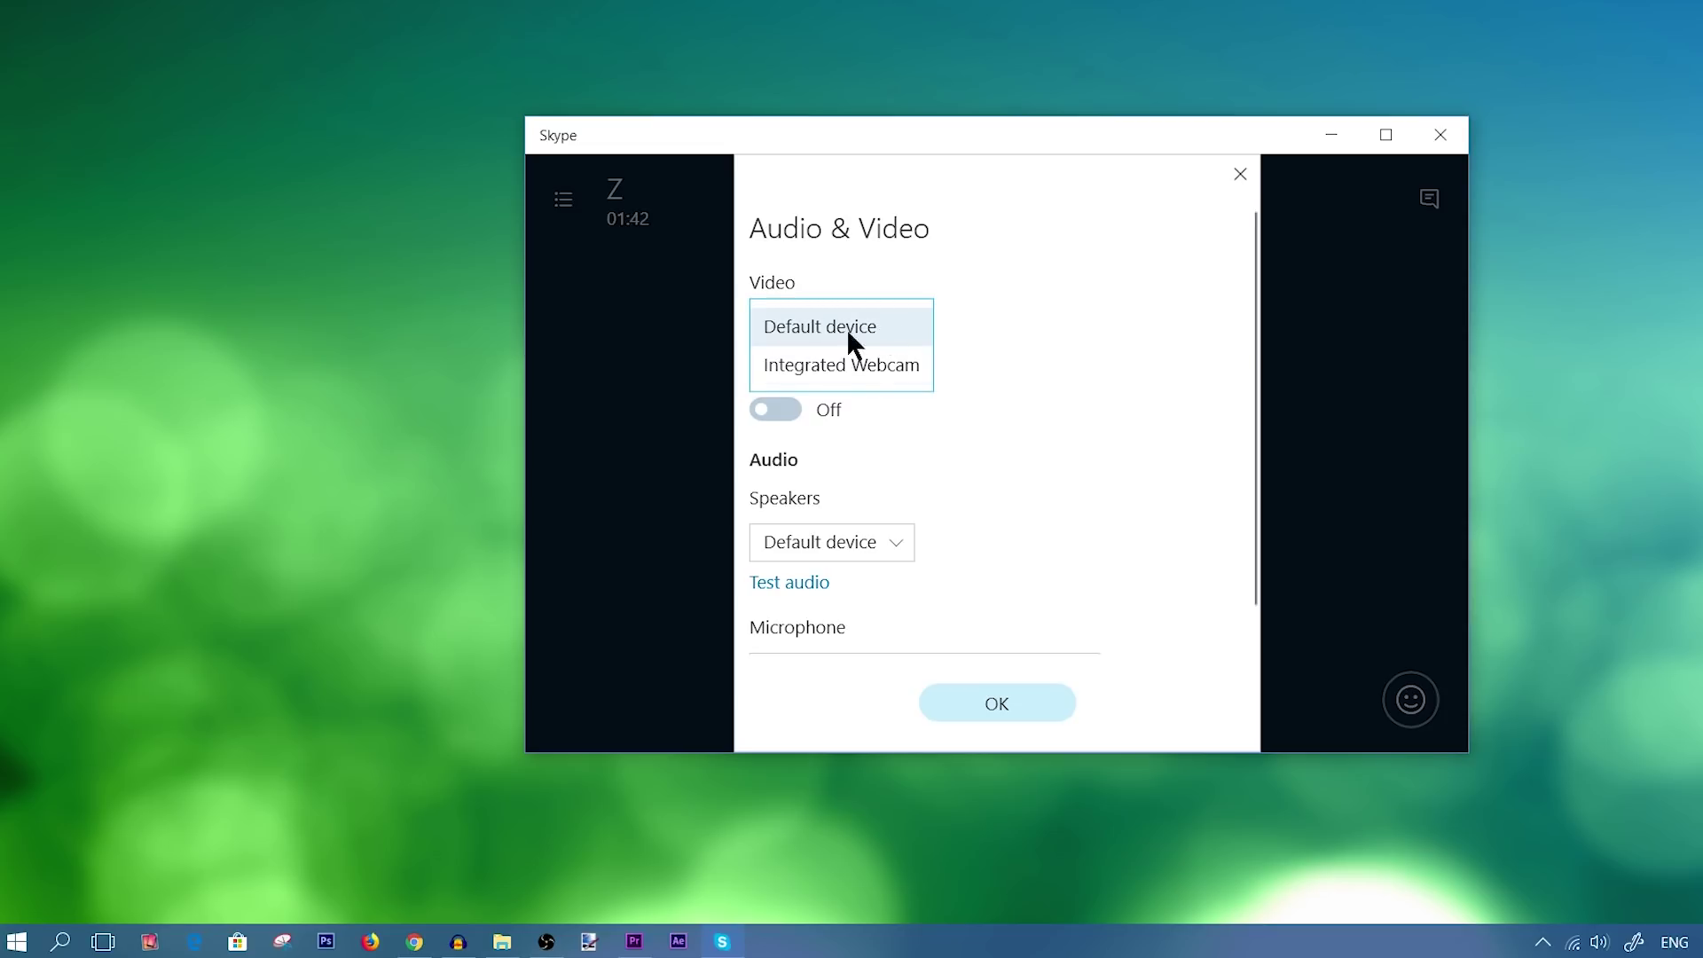
pyautogui.click(1102, 386)
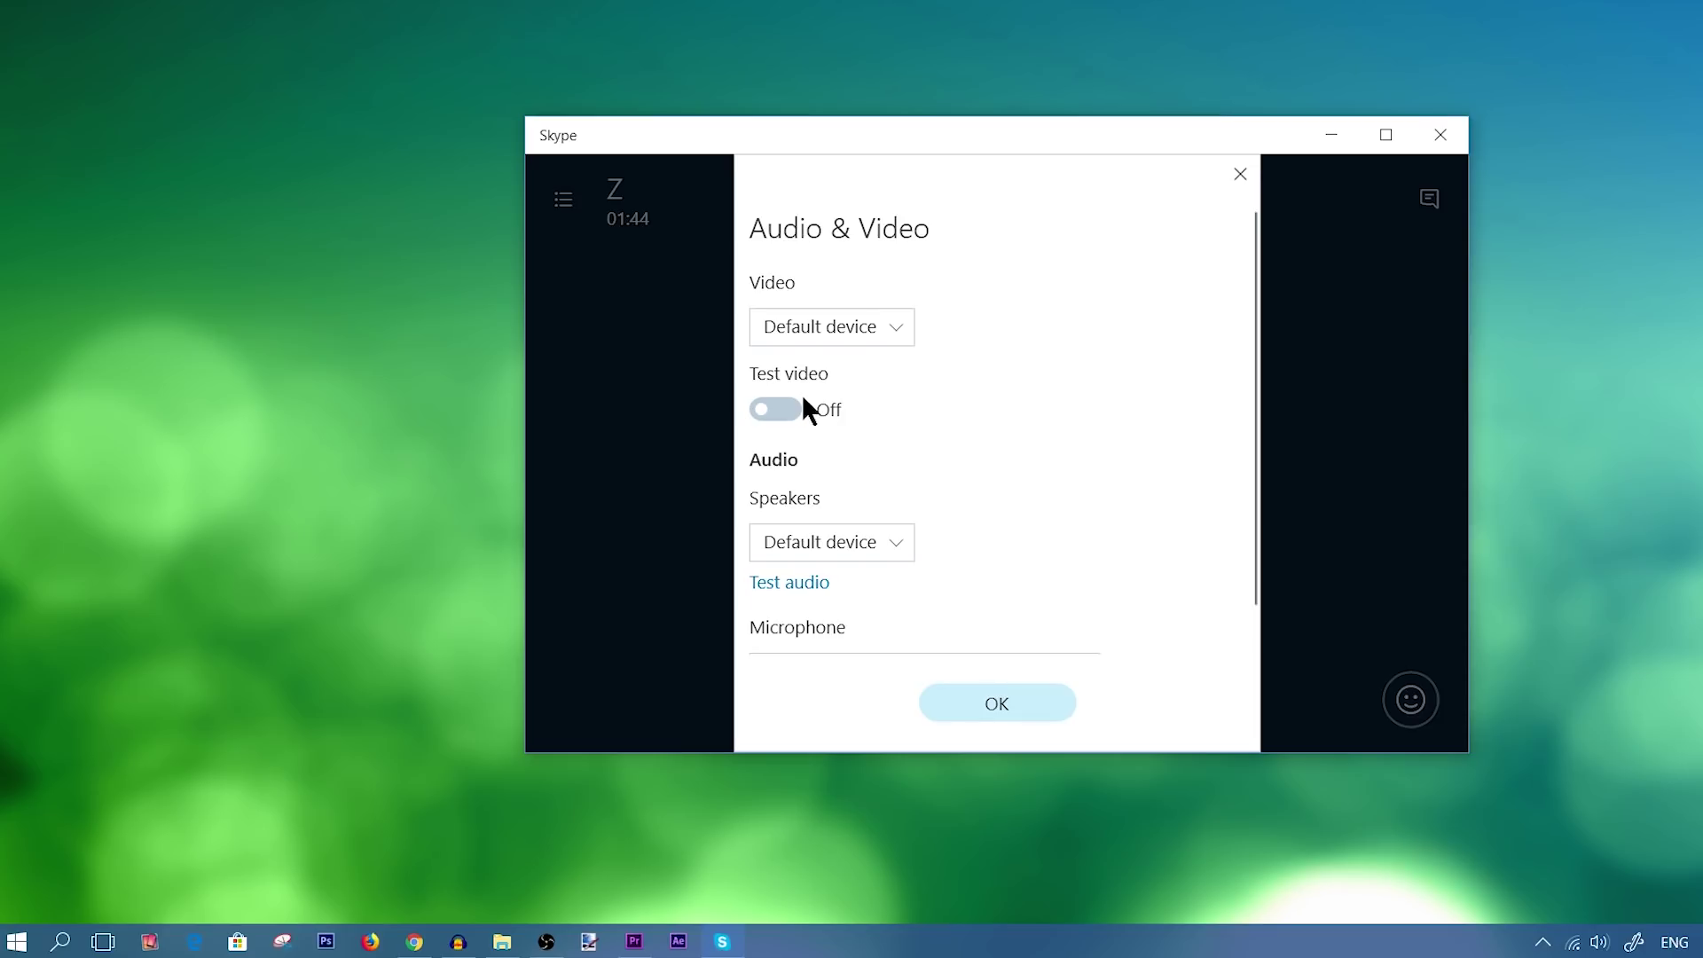
pyautogui.click(788, 409)
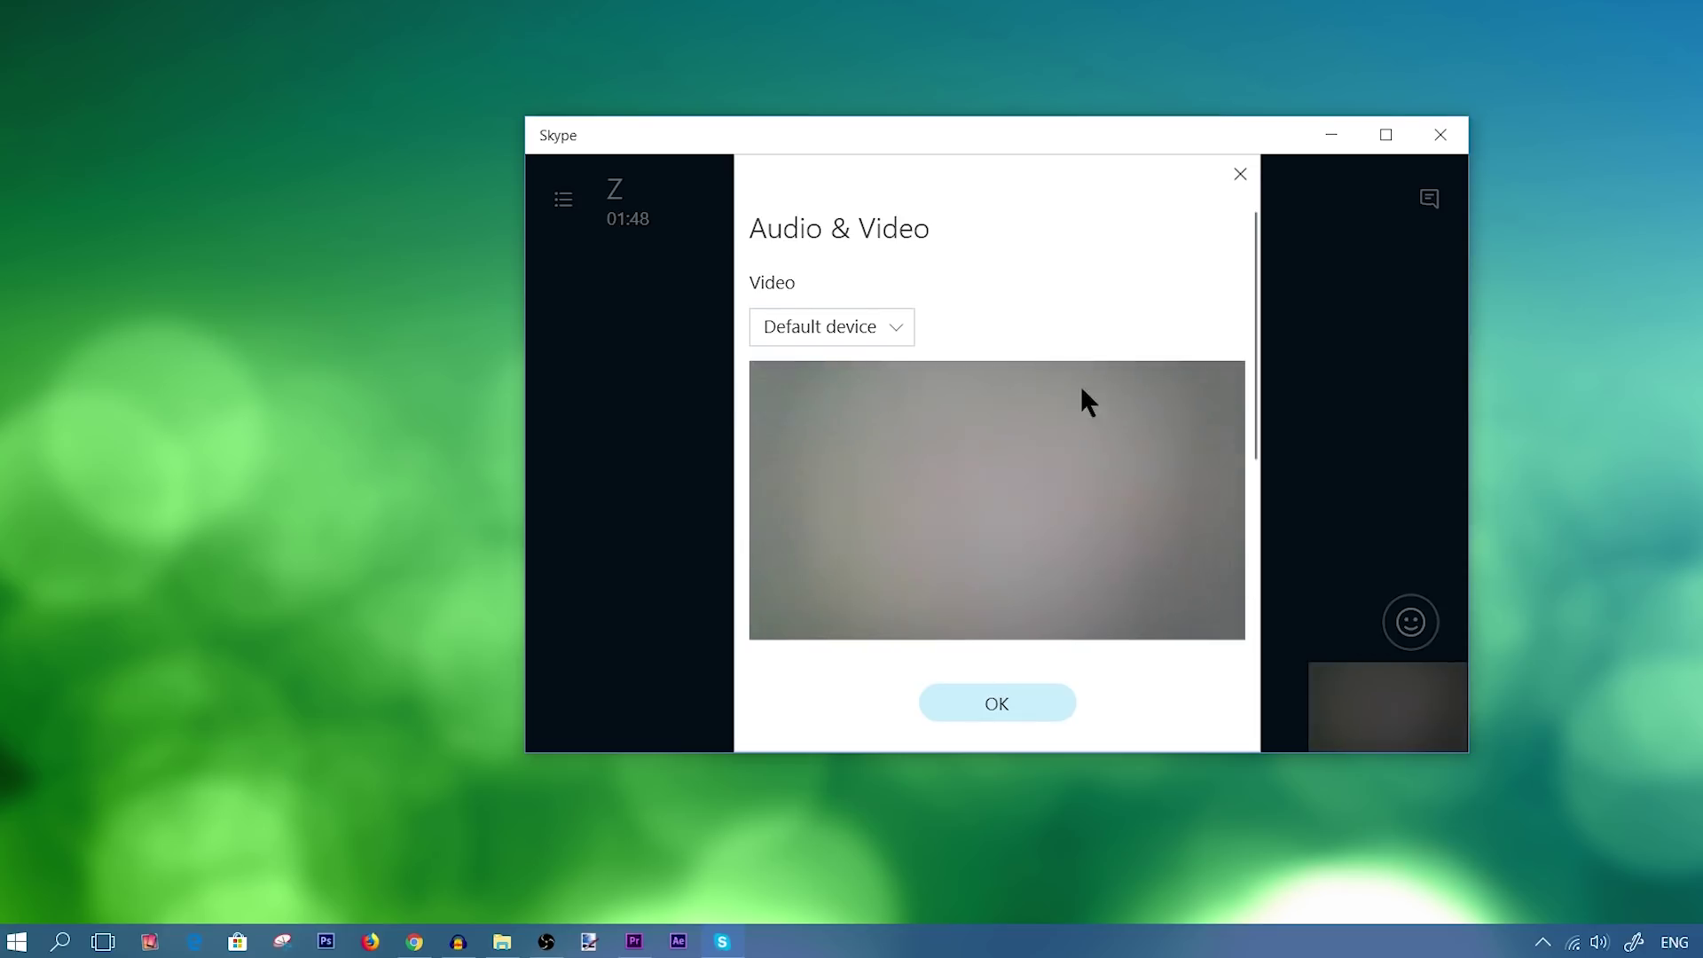
pyautogui.scroll(-4, 1069, 403)
pyautogui.scroll(3, 1047, 468)
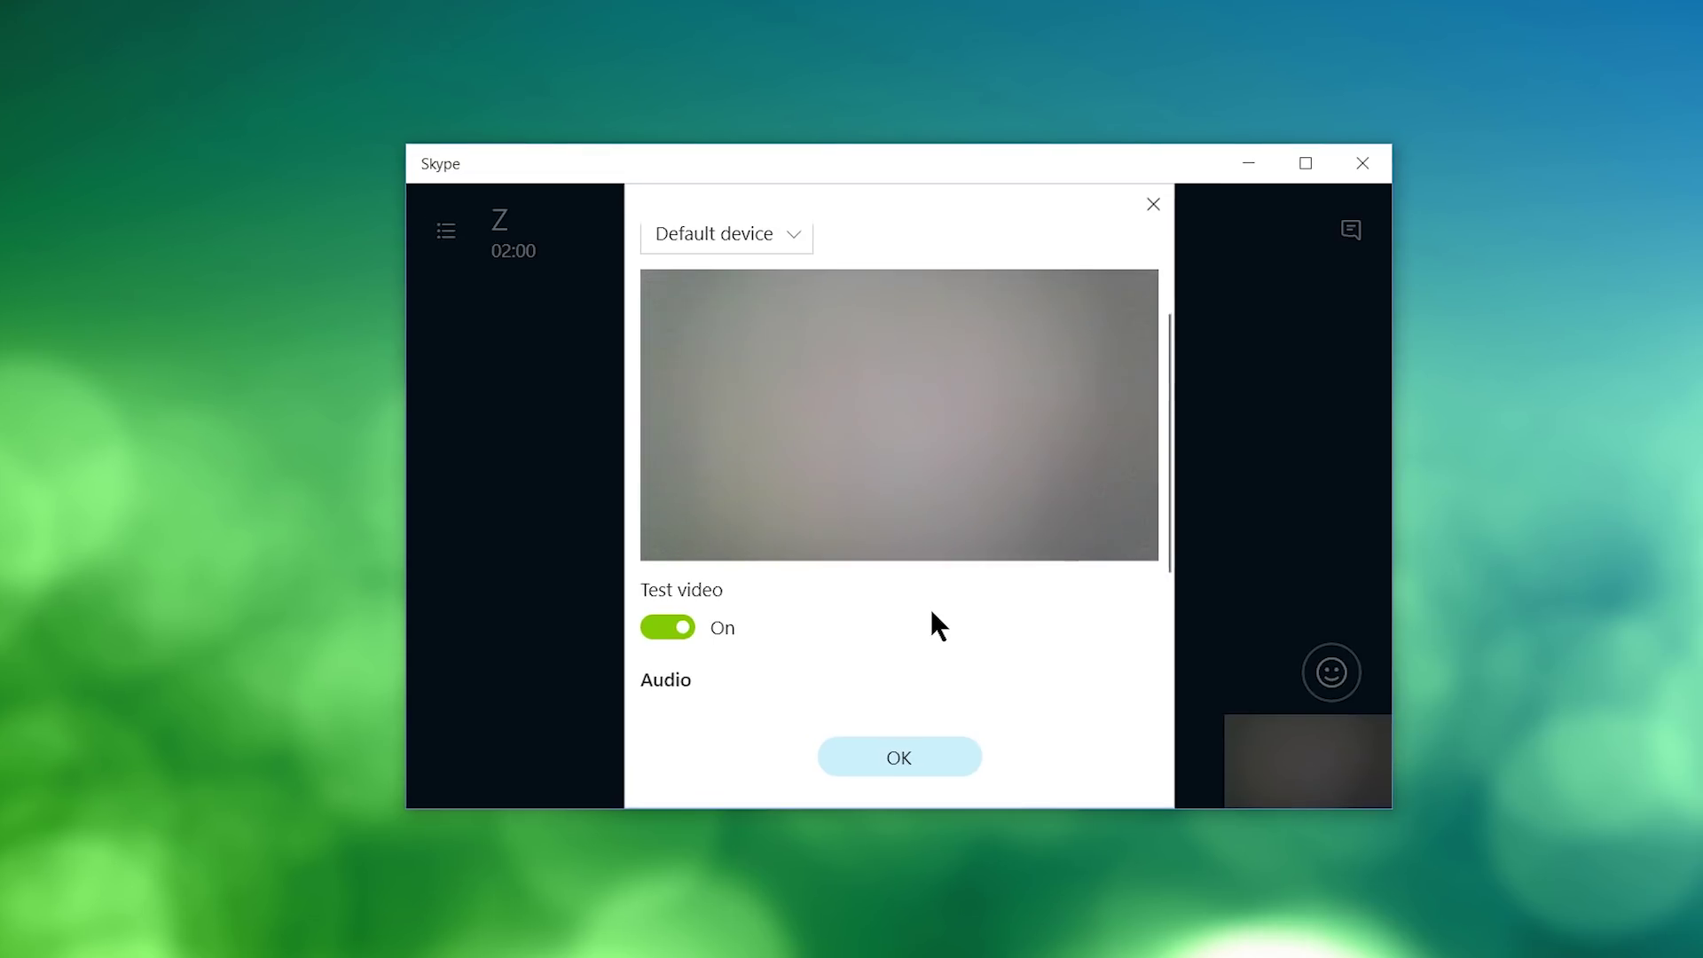
pyautogui.scroll(-2, 912, 587)
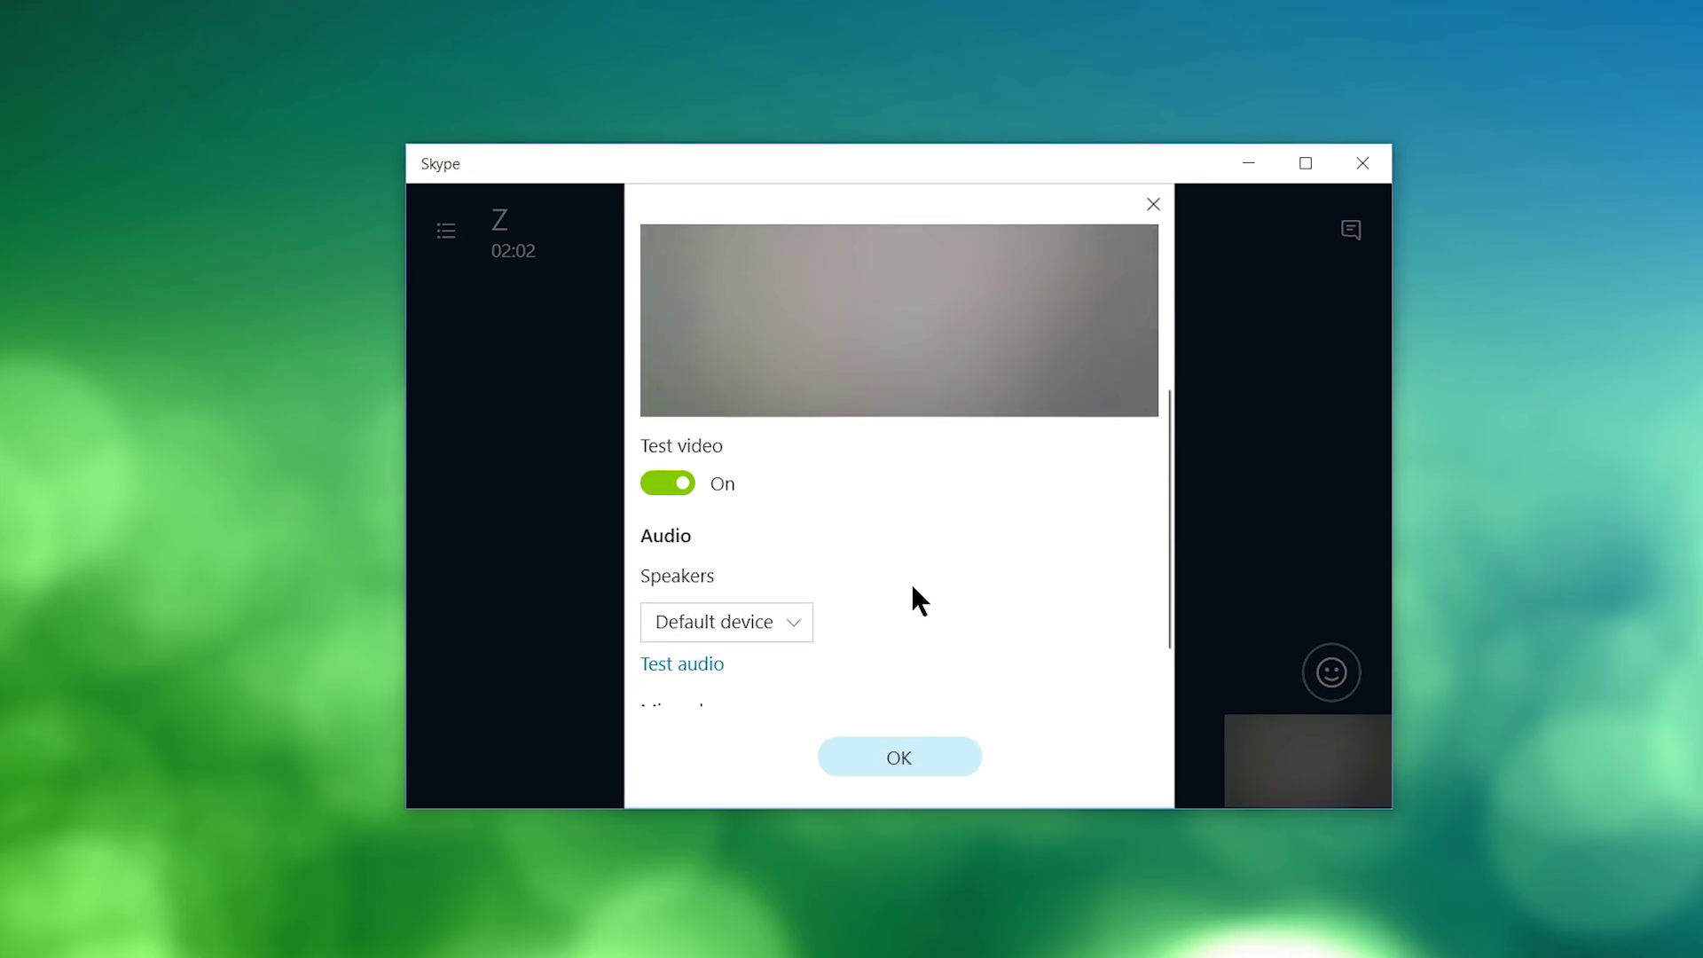
# Leave Speakers on Default device and set the microphone to Yeti Stereo Microphone.
pyautogui.scroll(-1, 912, 587)
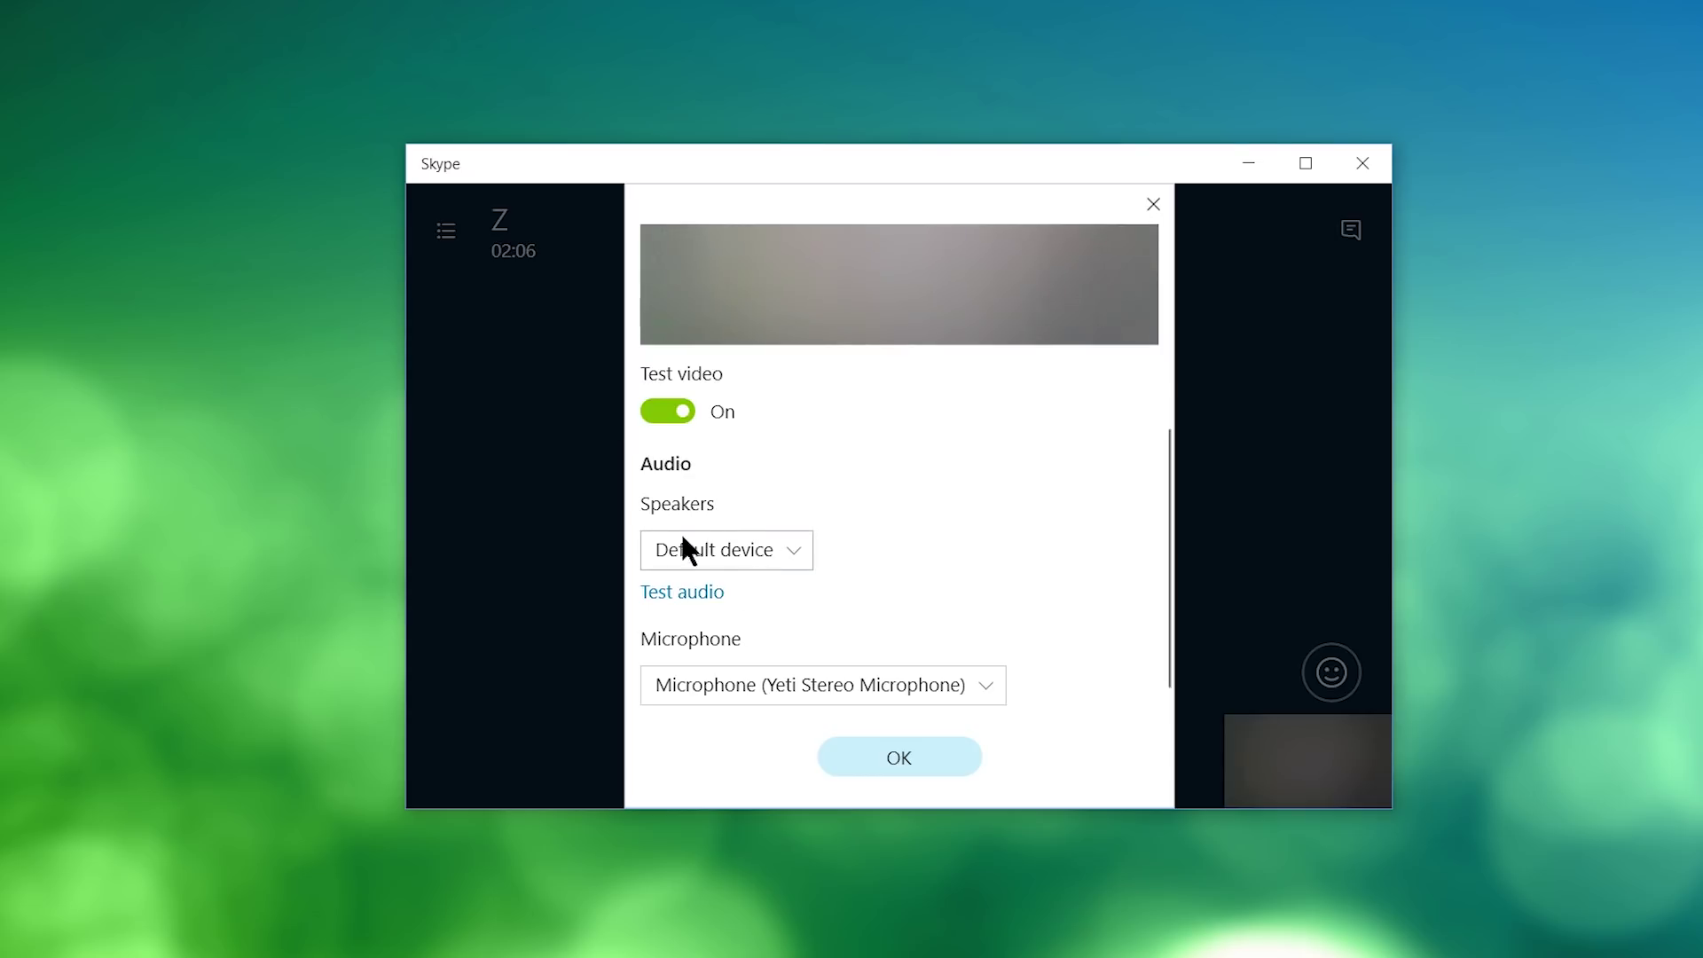
pyautogui.click(786, 550)
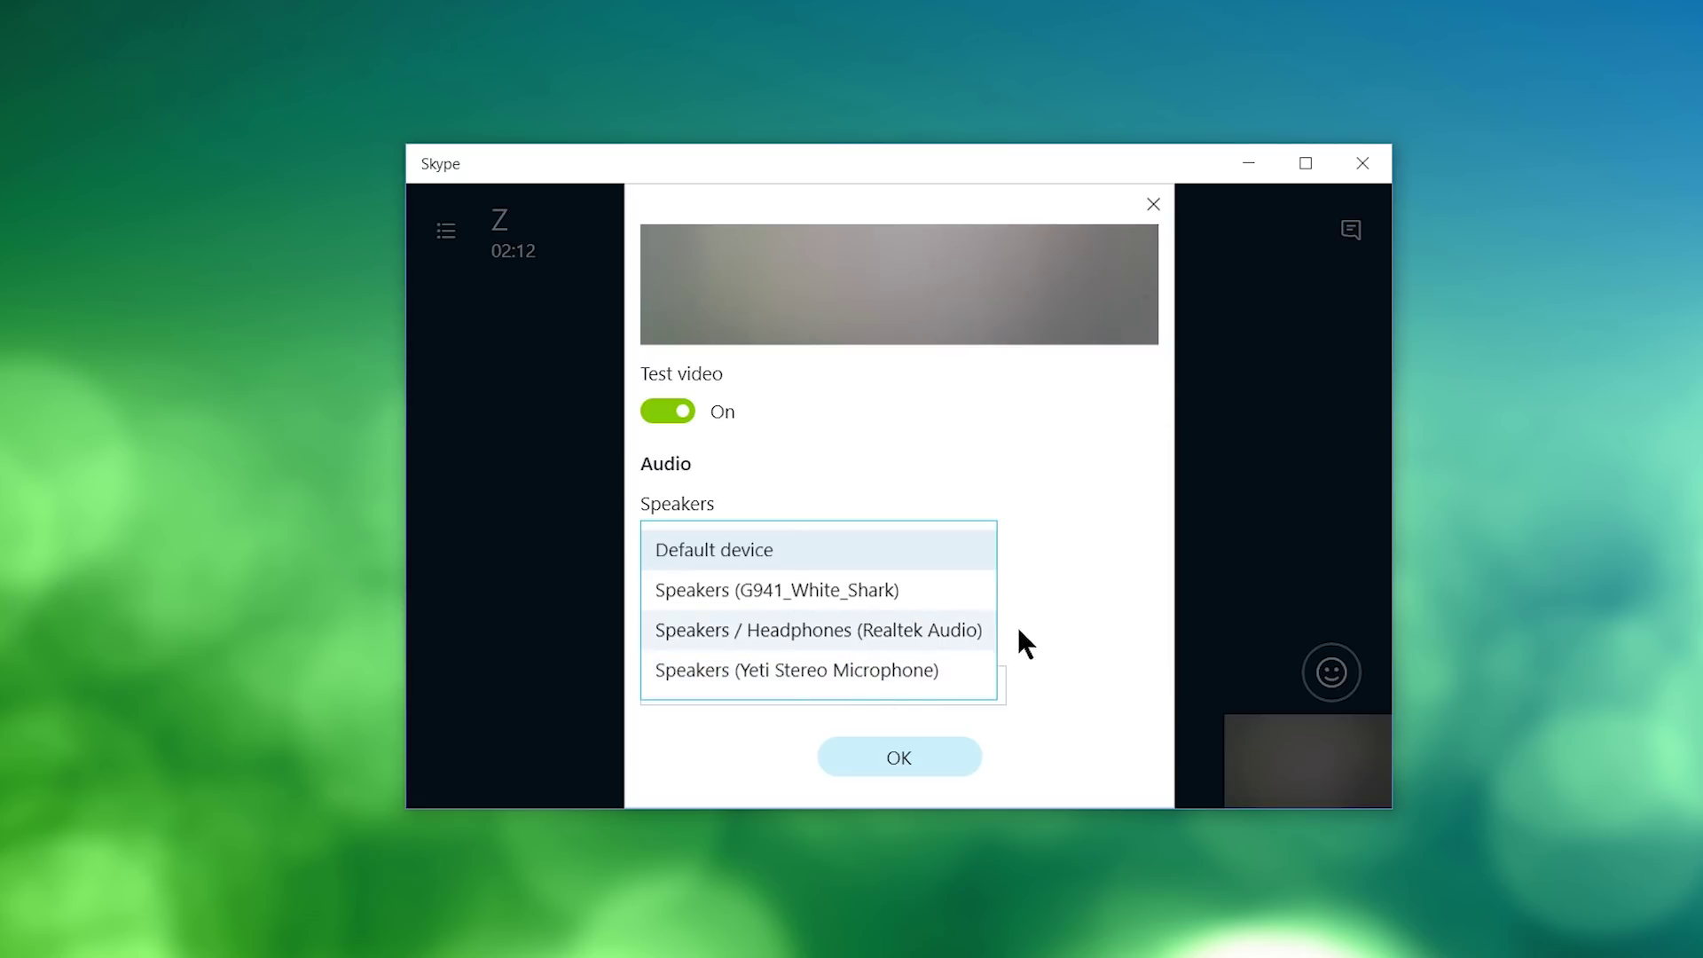
pyautogui.click(1104, 561)
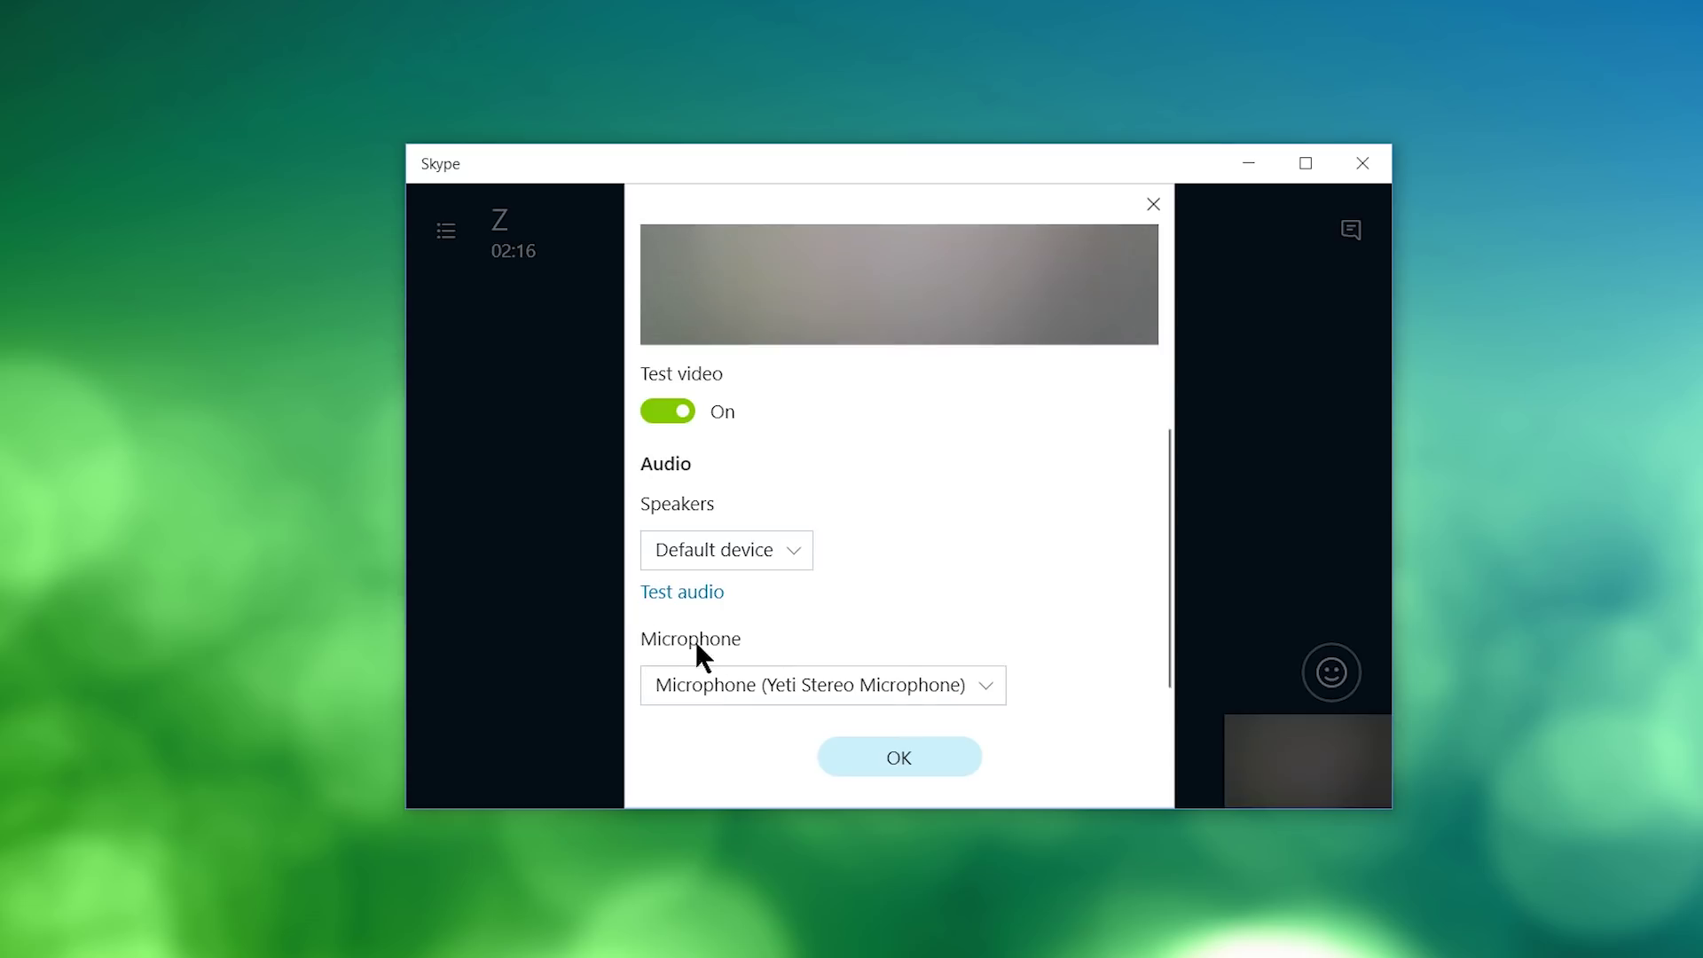
pyautogui.click(936, 688)
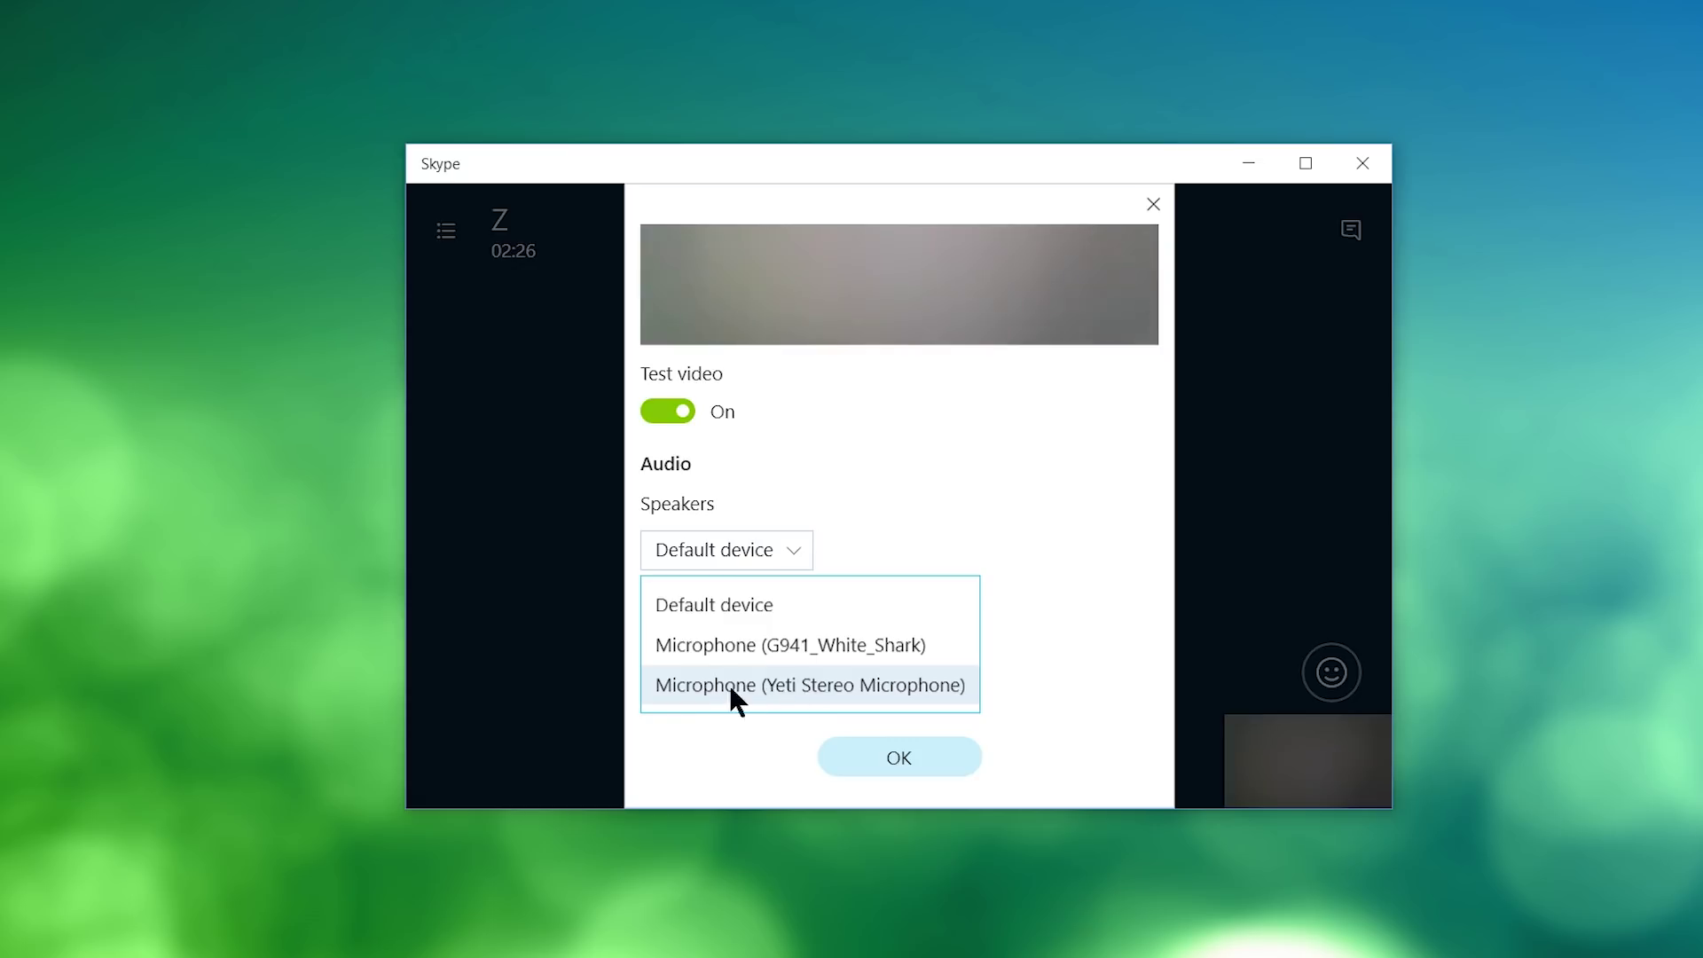
pyautogui.click(540, 652)
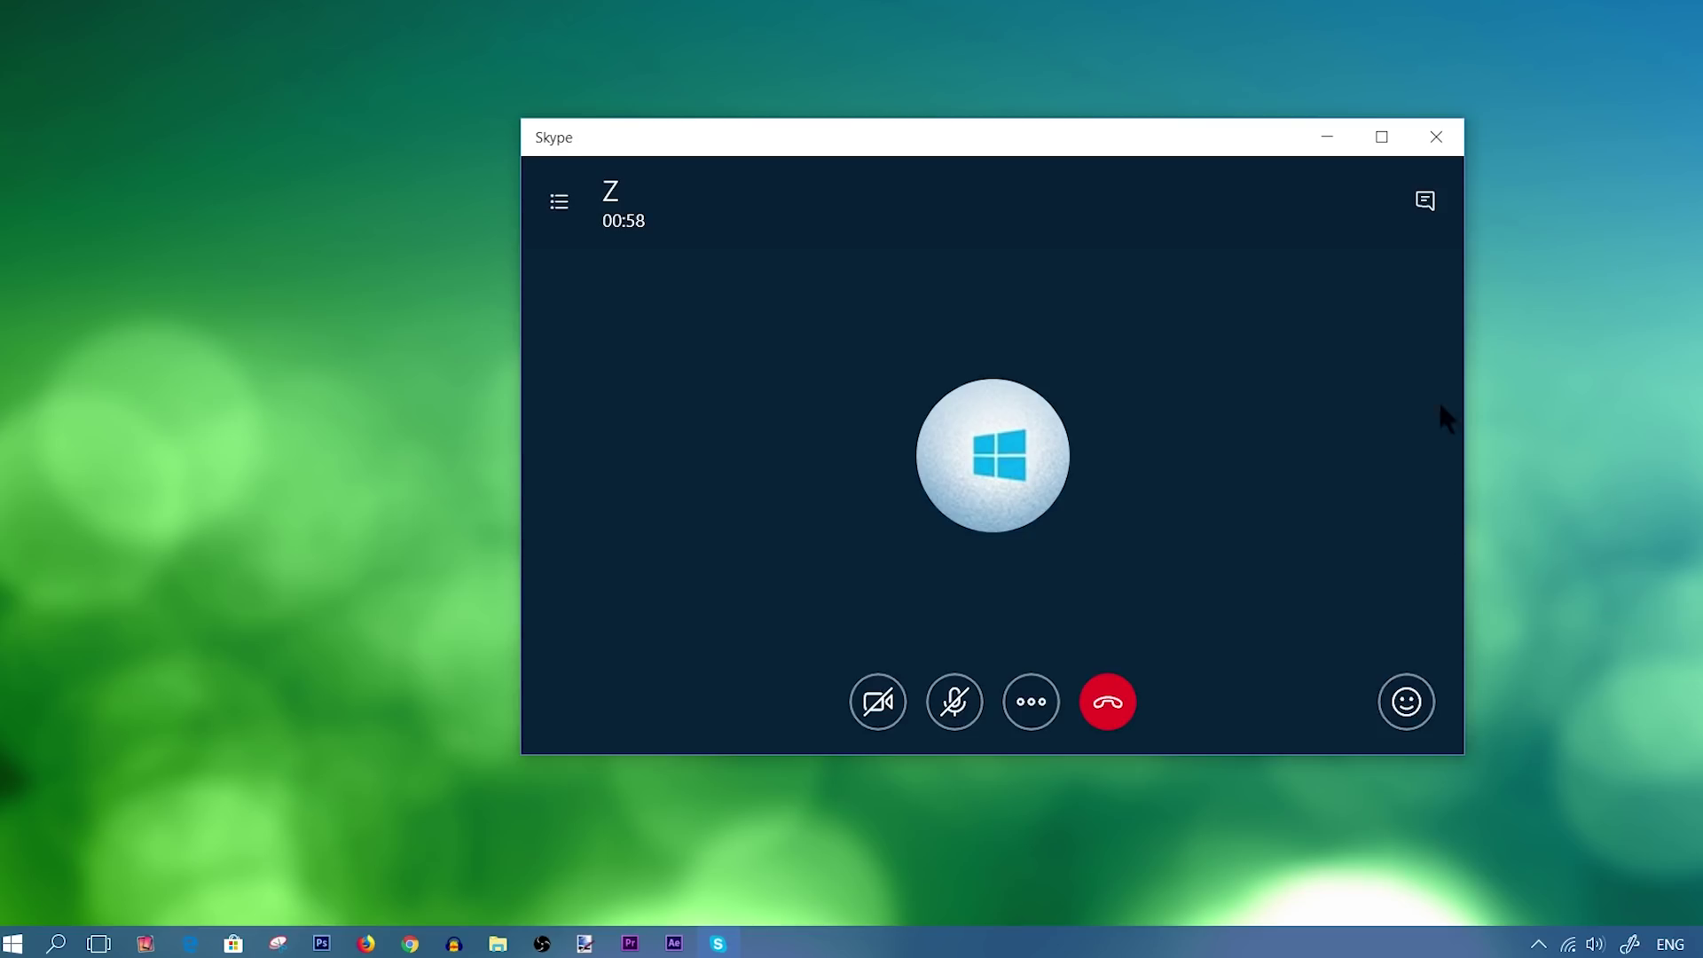
# Send heart and laughing-face emoji reactions in the call with Z.
pyautogui.click(1405, 699)
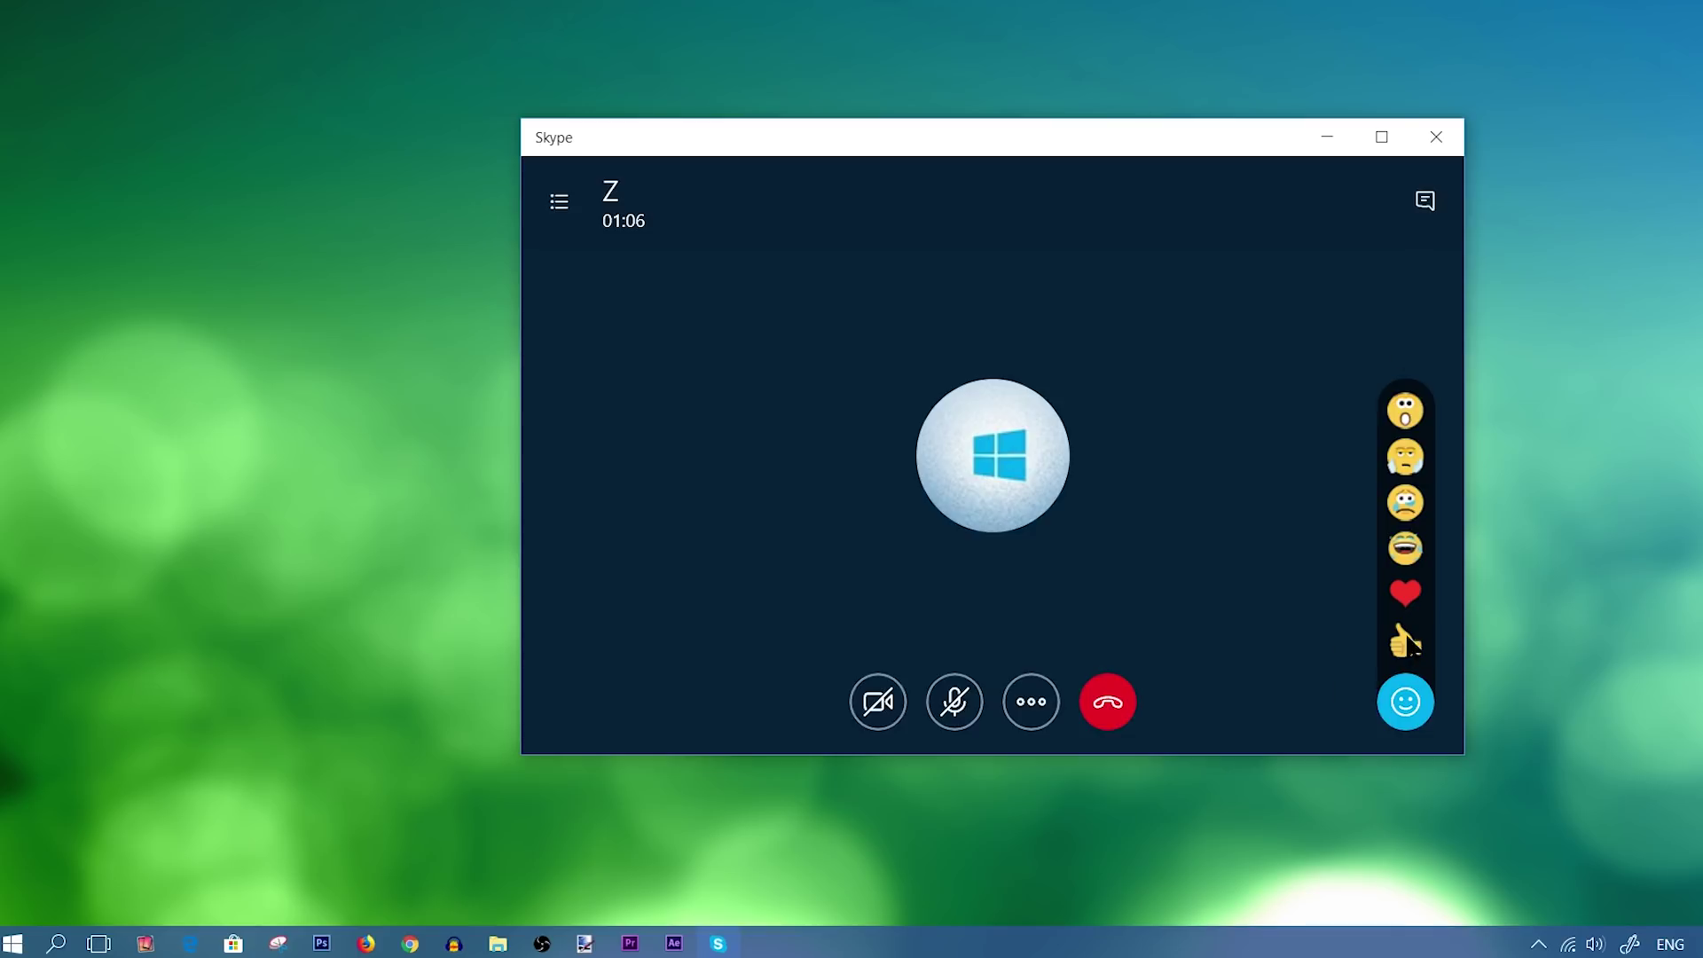
pyautogui.click(1407, 592)
pyautogui.click(1405, 548)
# Open the call's chat and send the test message 'sdjhsdjsahdadssd'.
pyautogui.click(1430, 204)
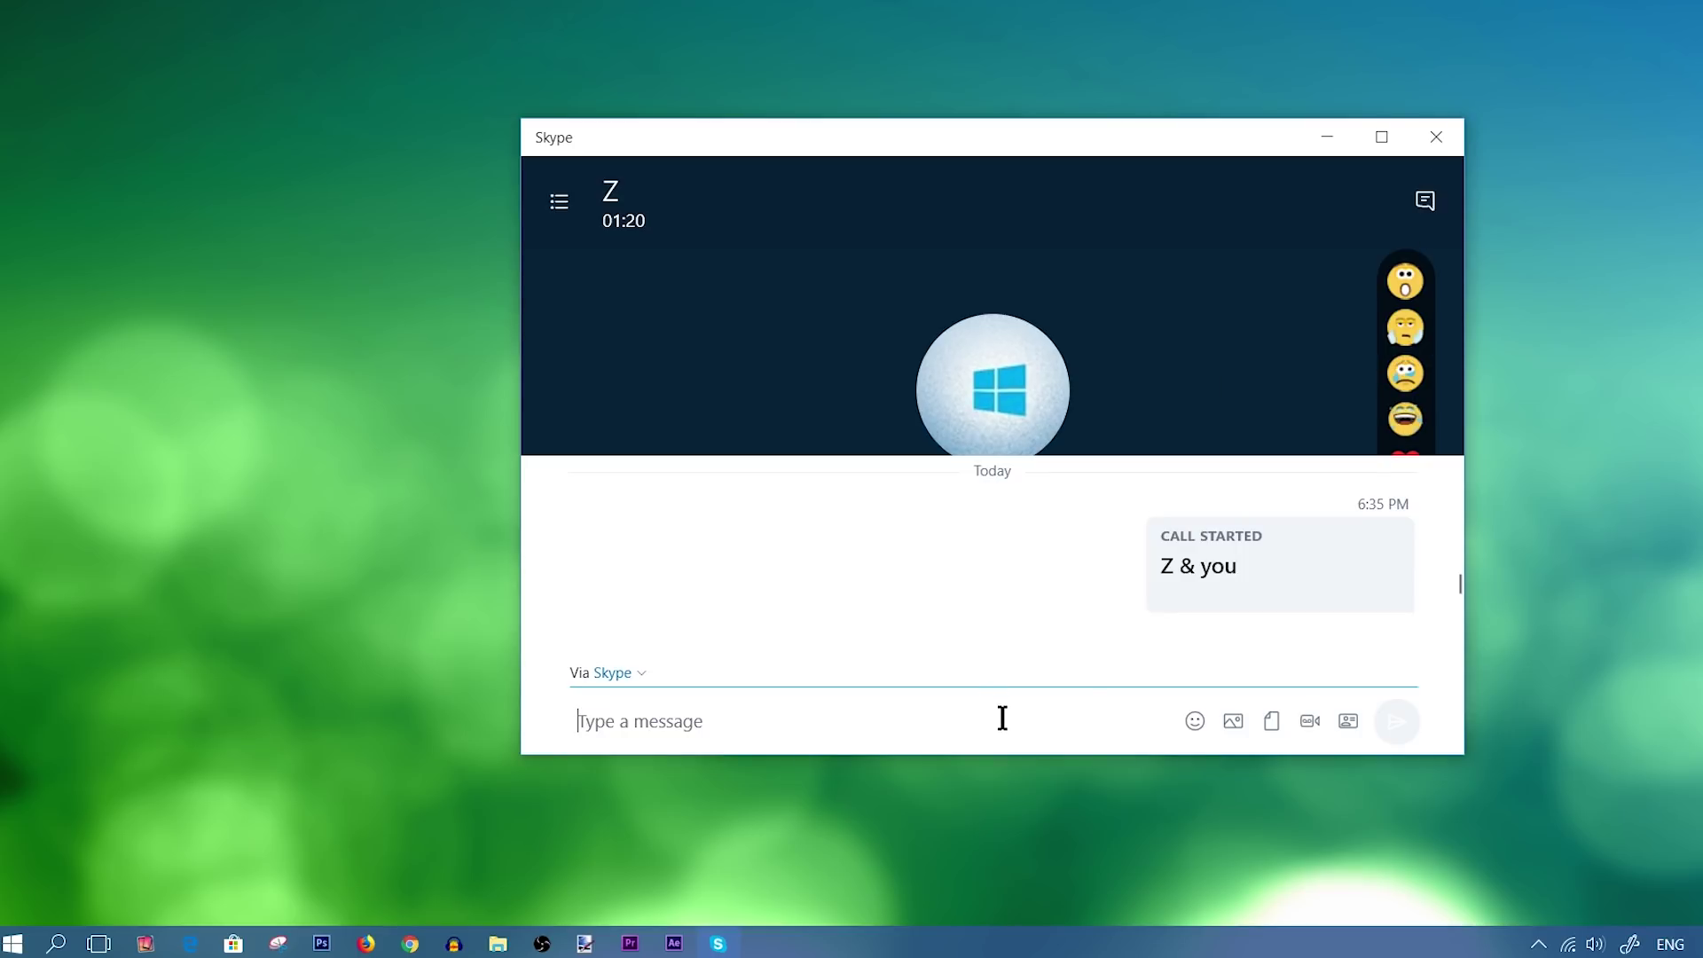
pyautogui.write('sdjhsdjsahdadssd')
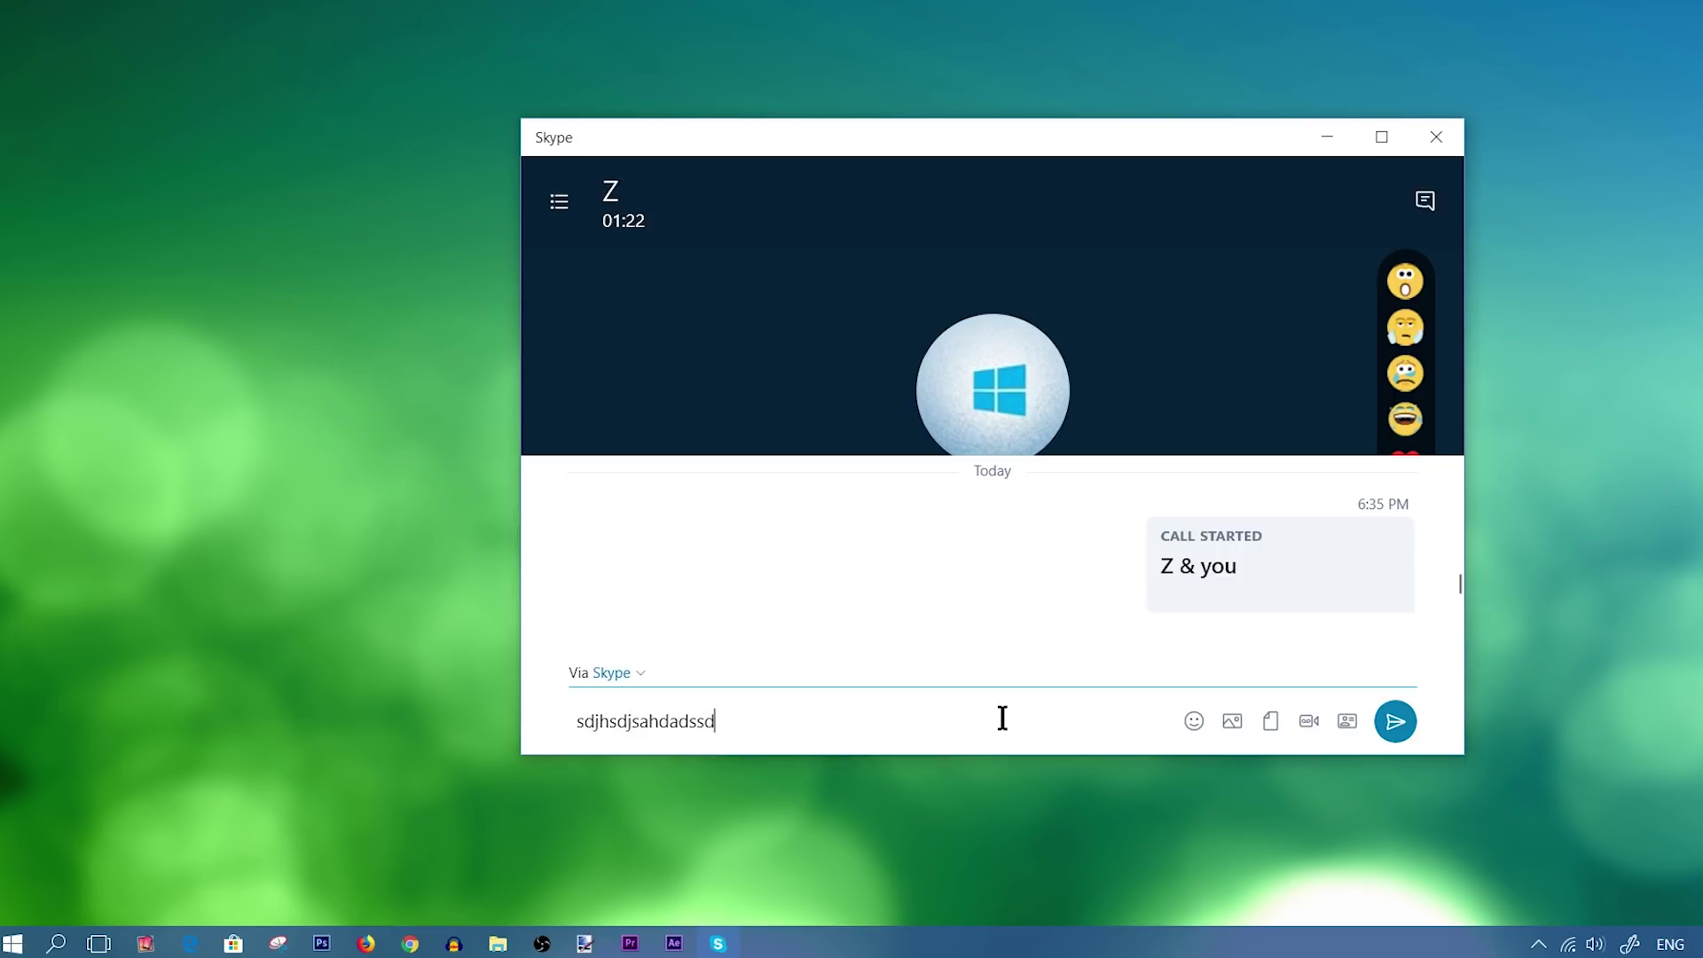
pyautogui.press('Return')
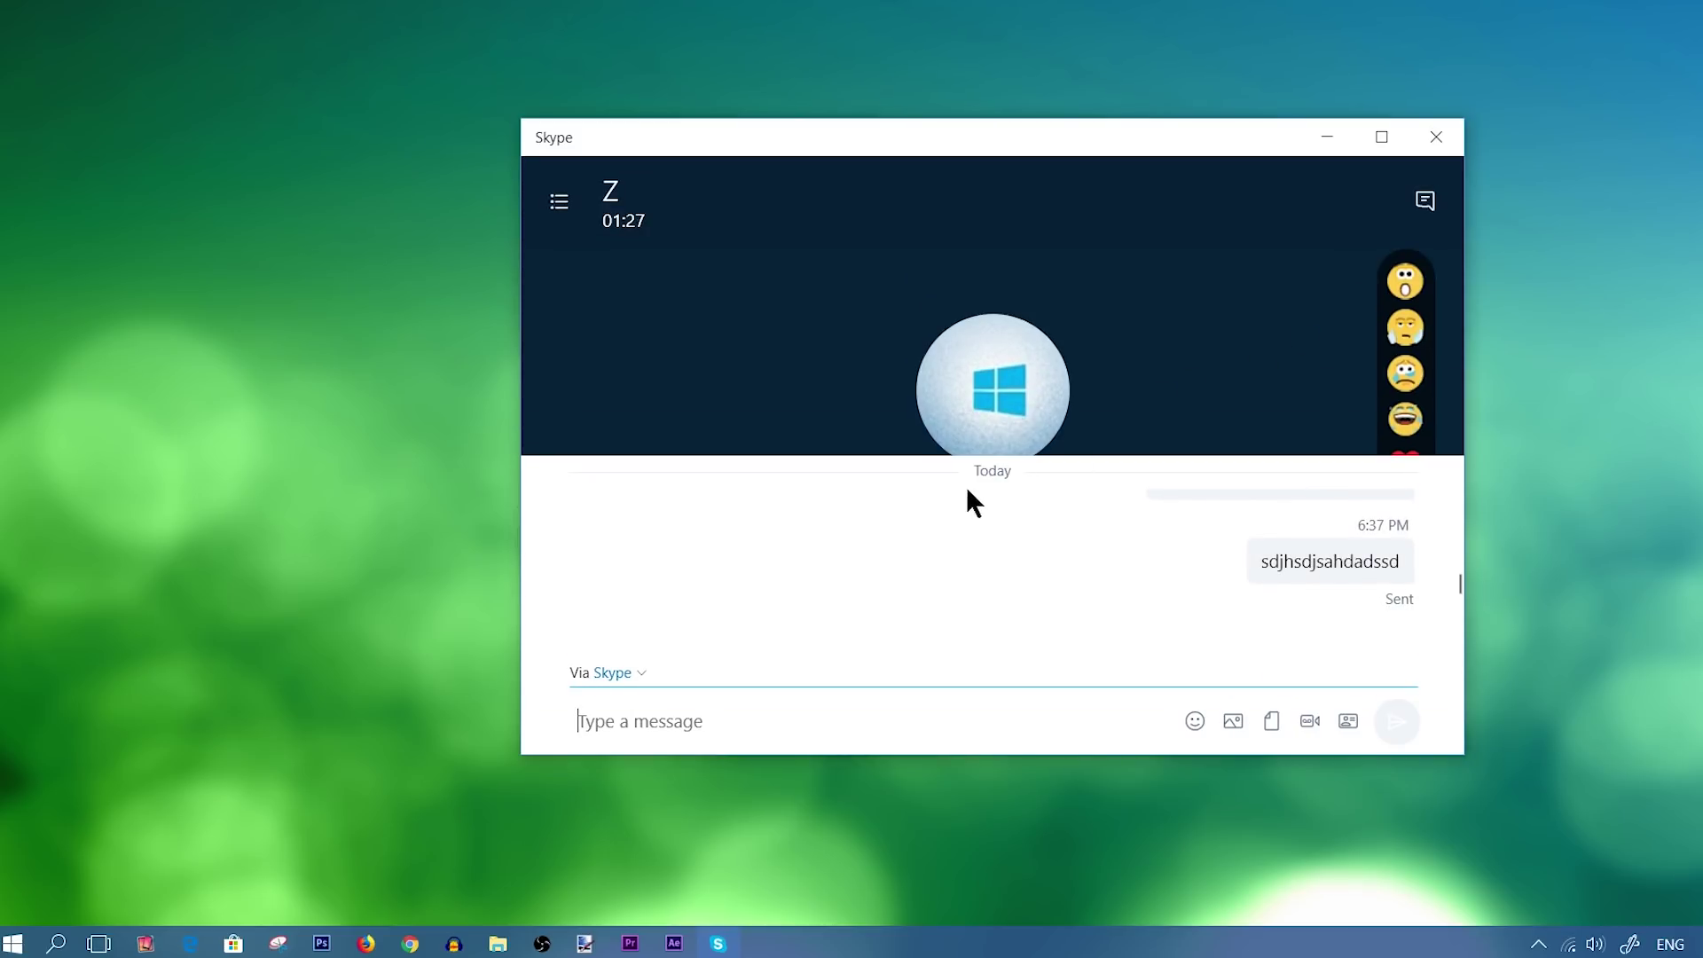
pyautogui.click(742, 705)
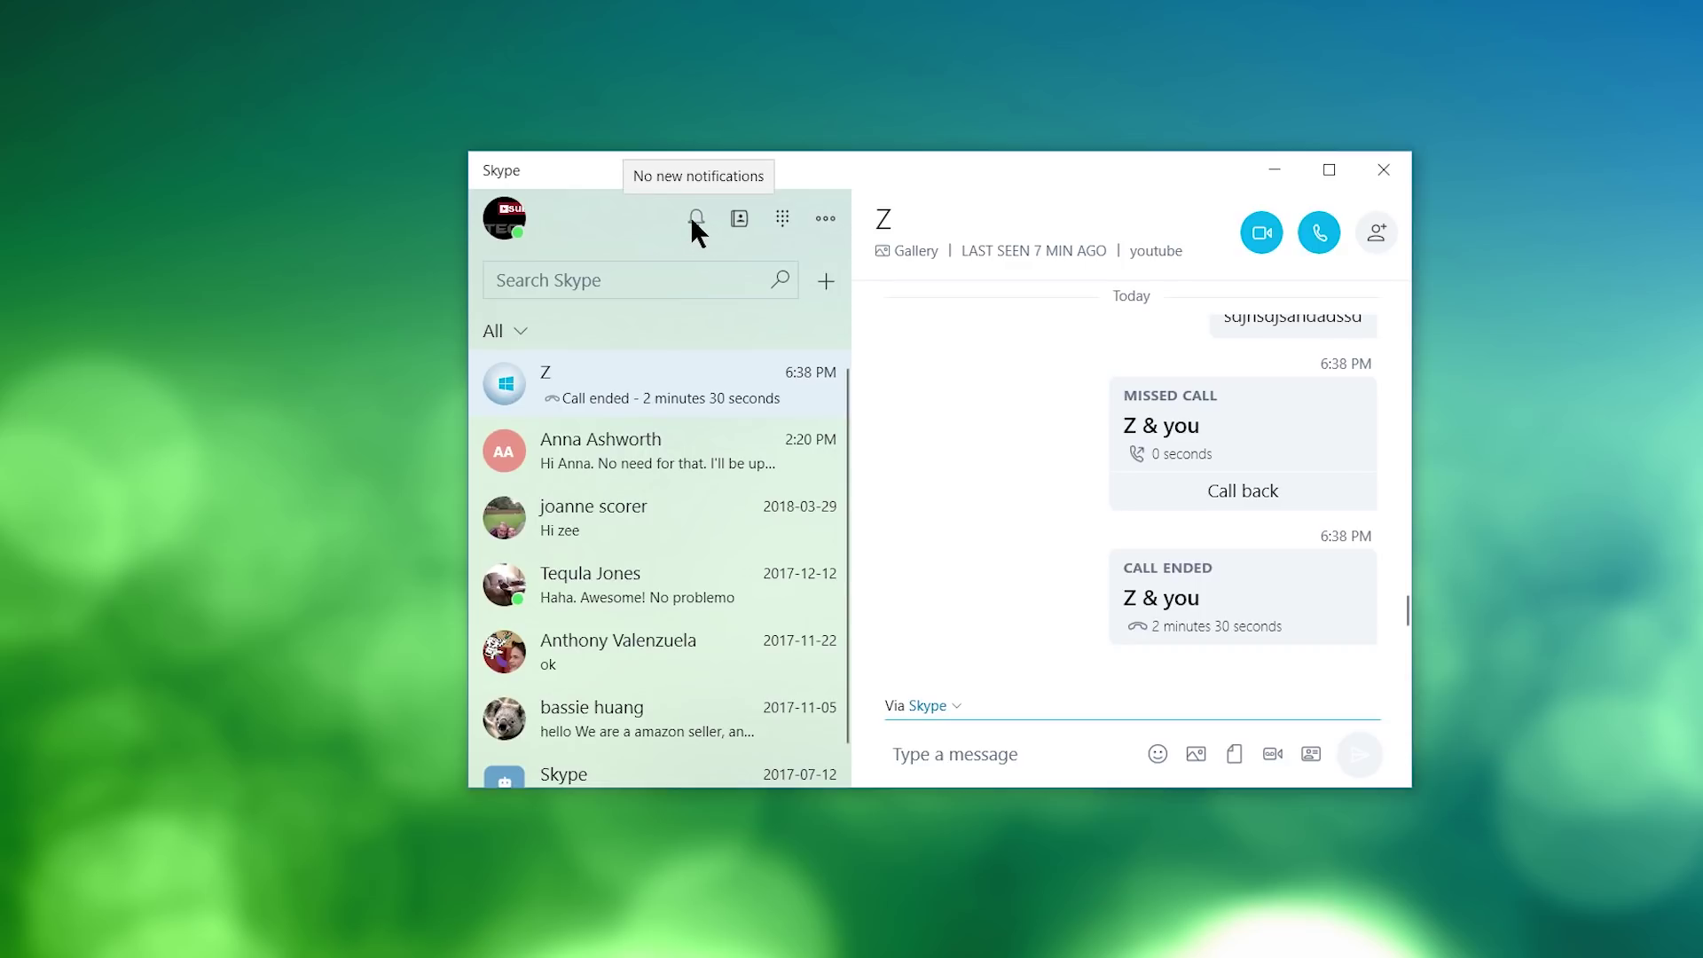
pyautogui.click(694, 220)
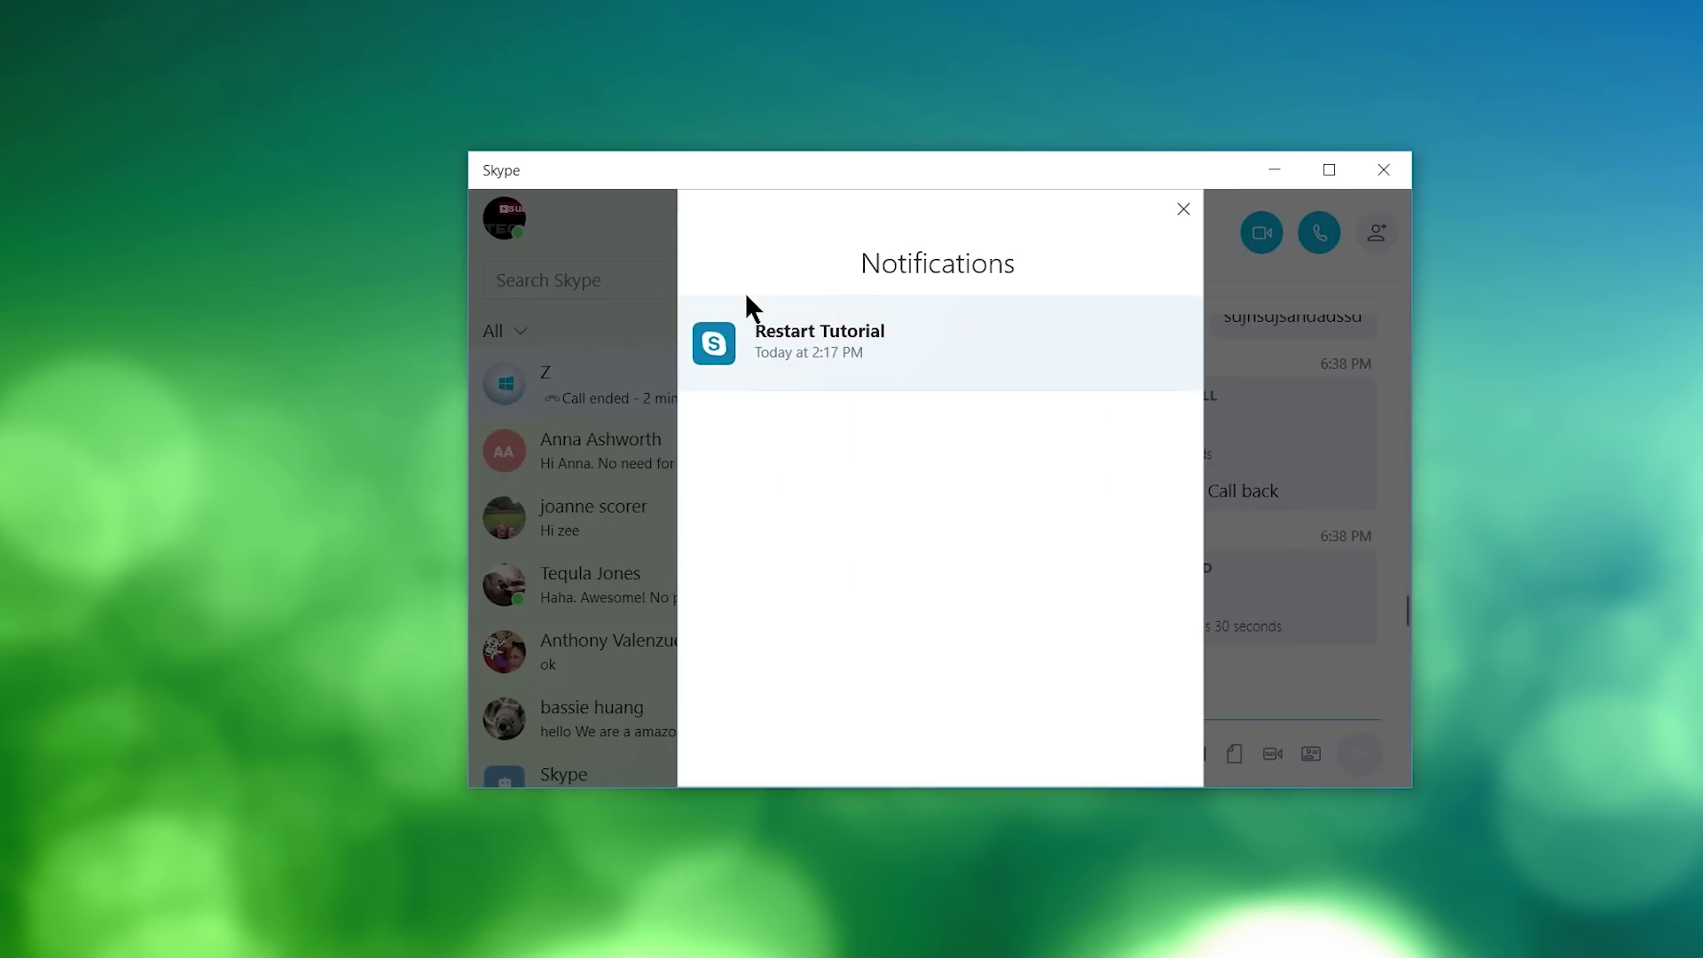
pyautogui.click(615, 241)
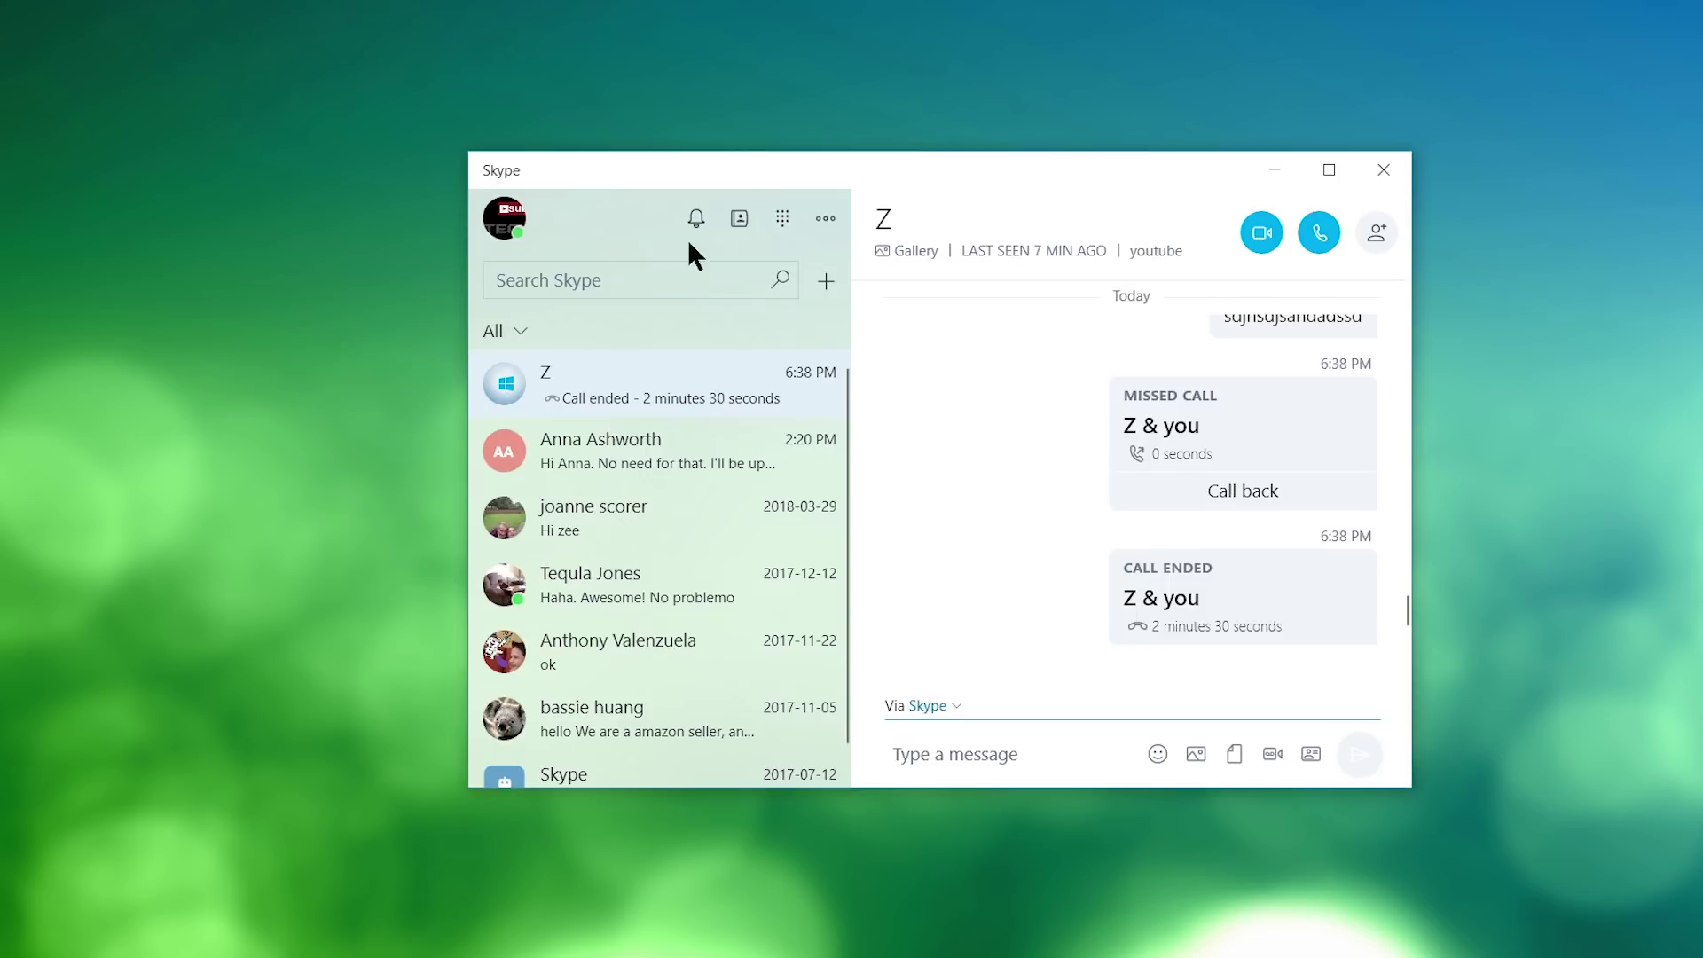
pyautogui.click(744, 220)
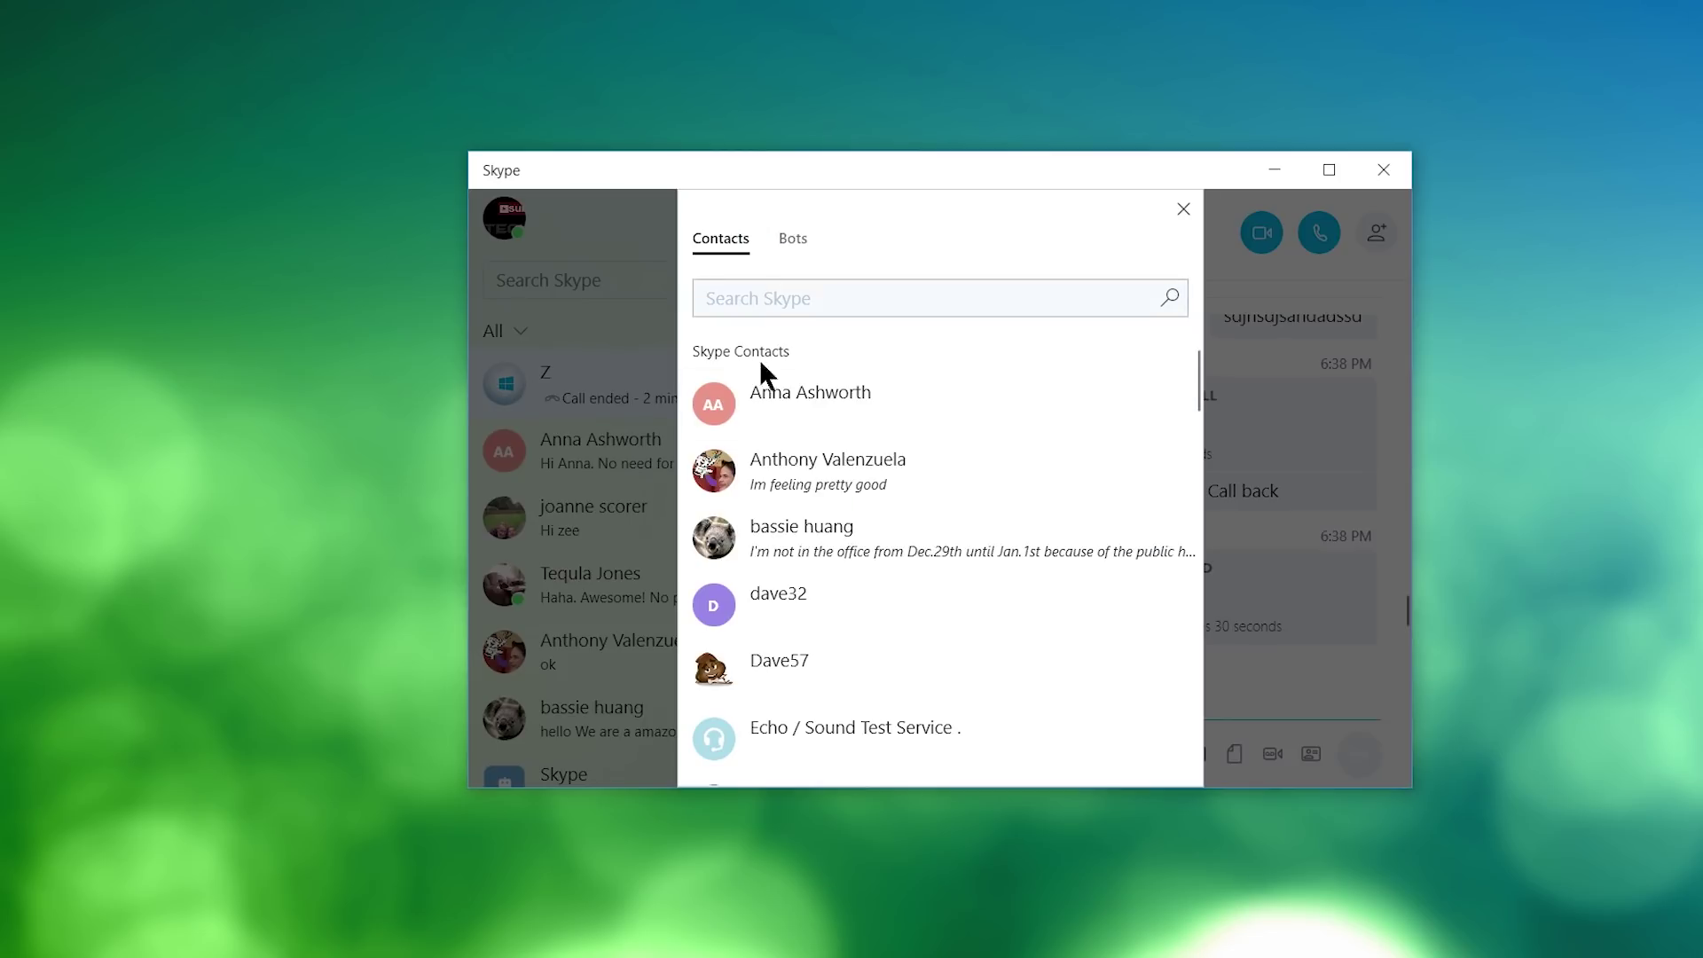
pyautogui.click(620, 229)
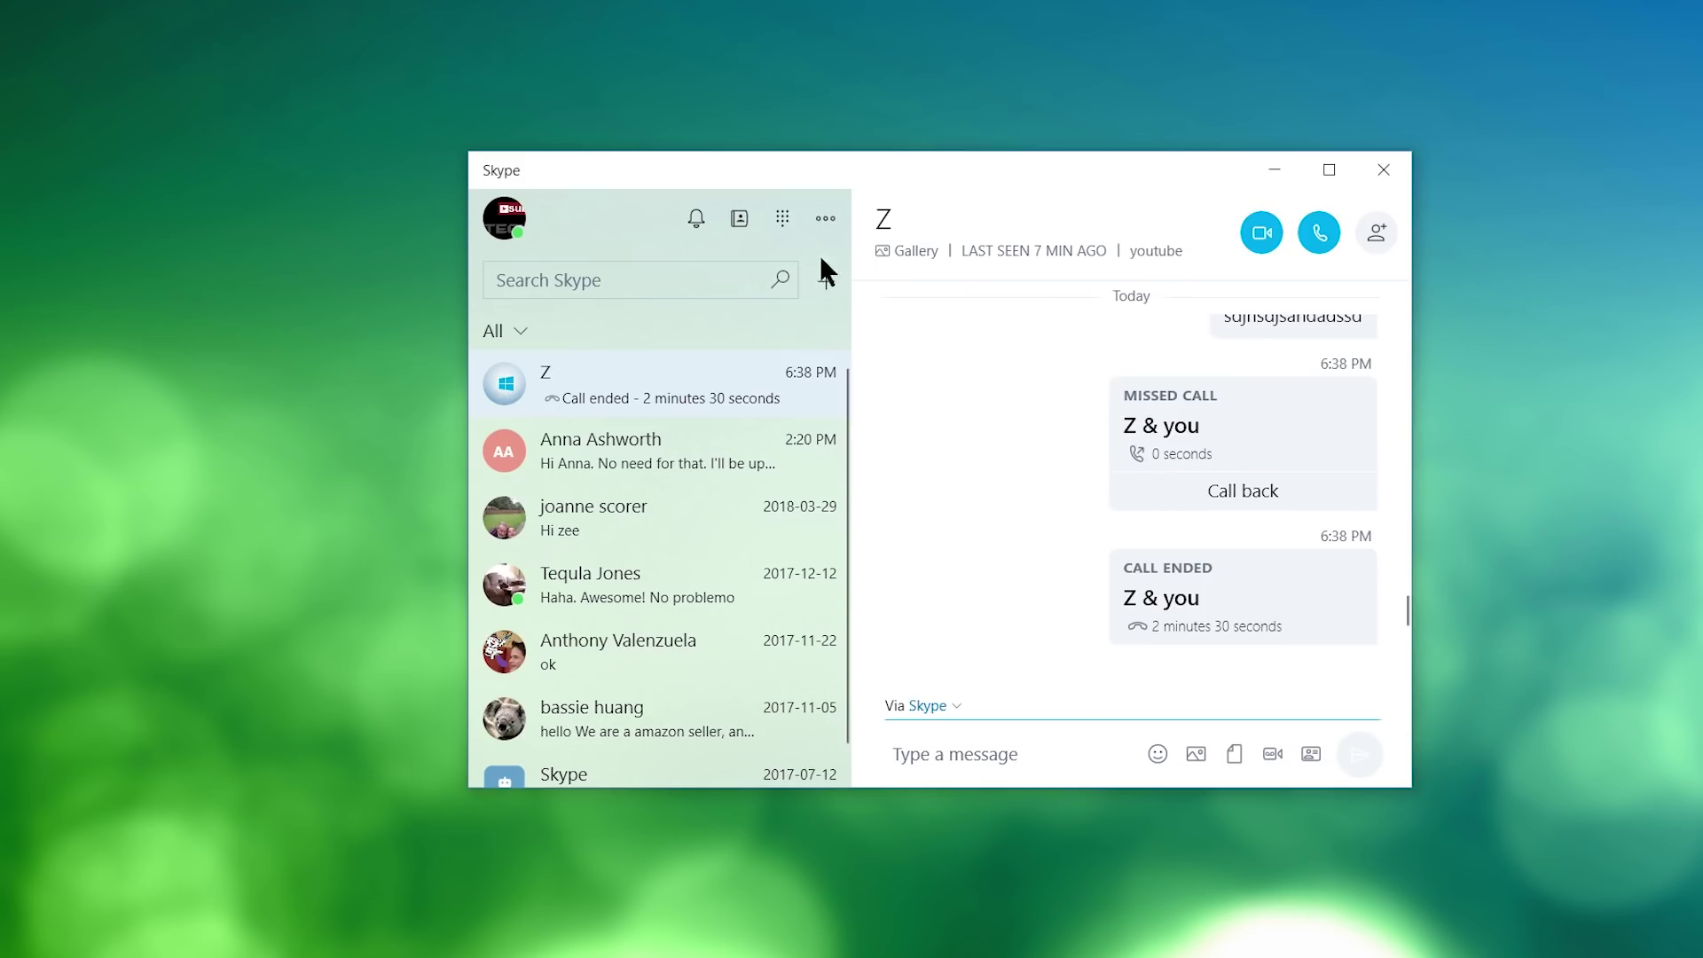
pyautogui.click(780, 220)
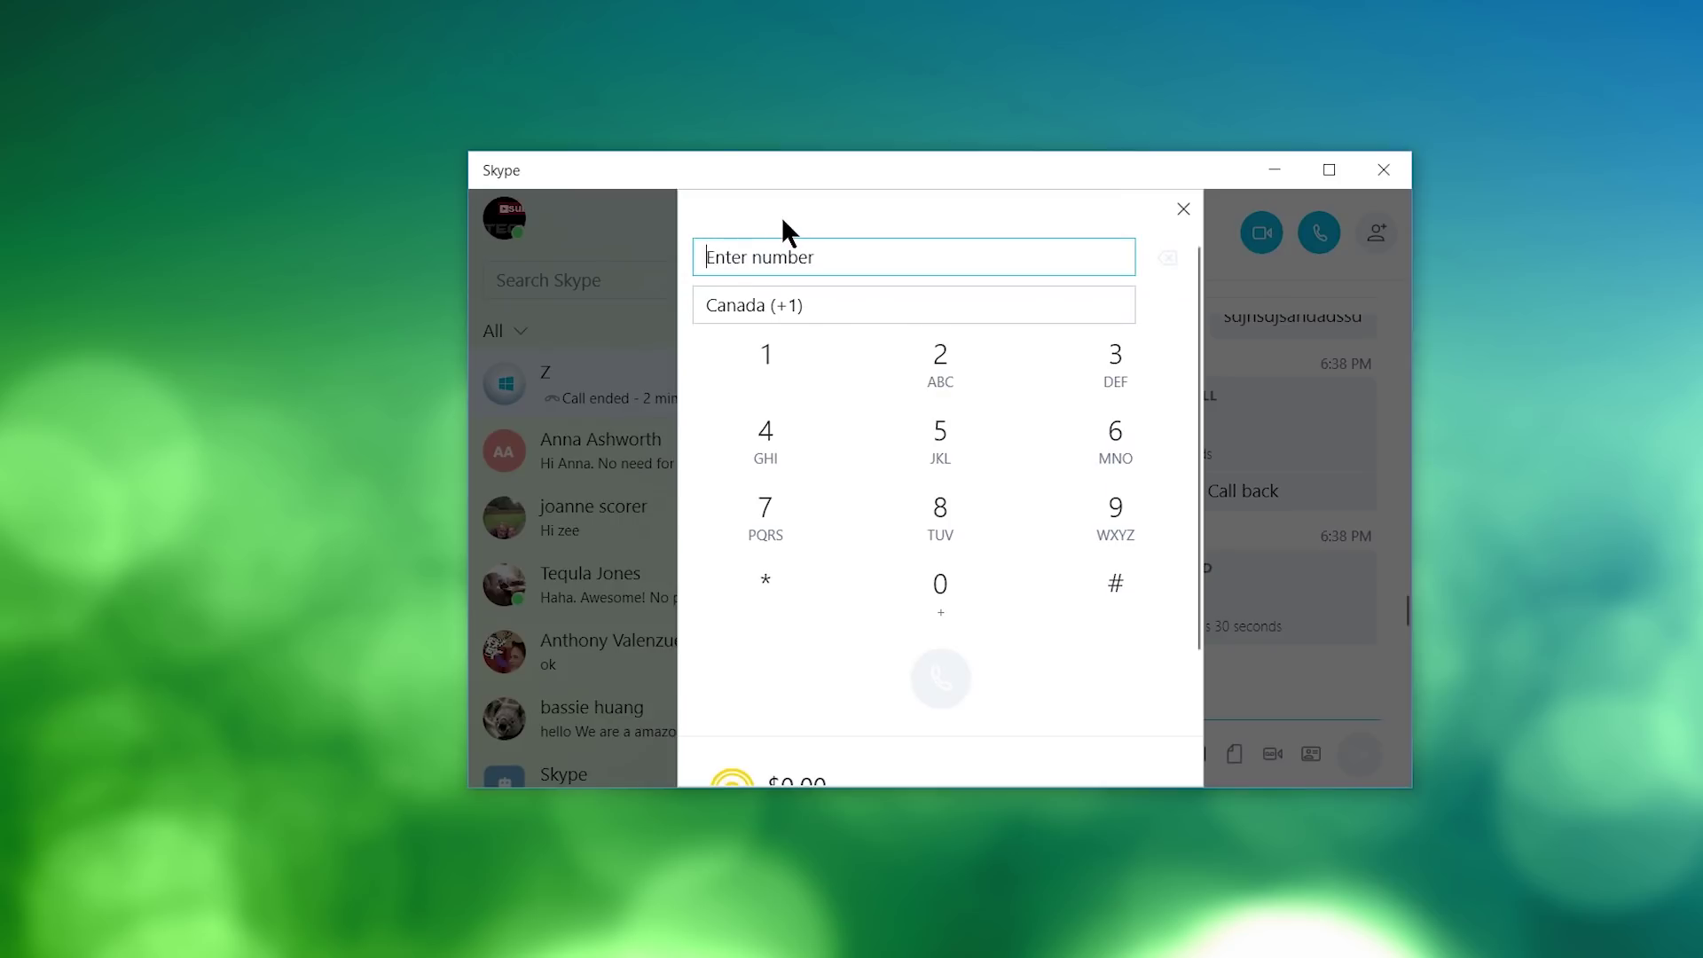
pyautogui.click(604, 264)
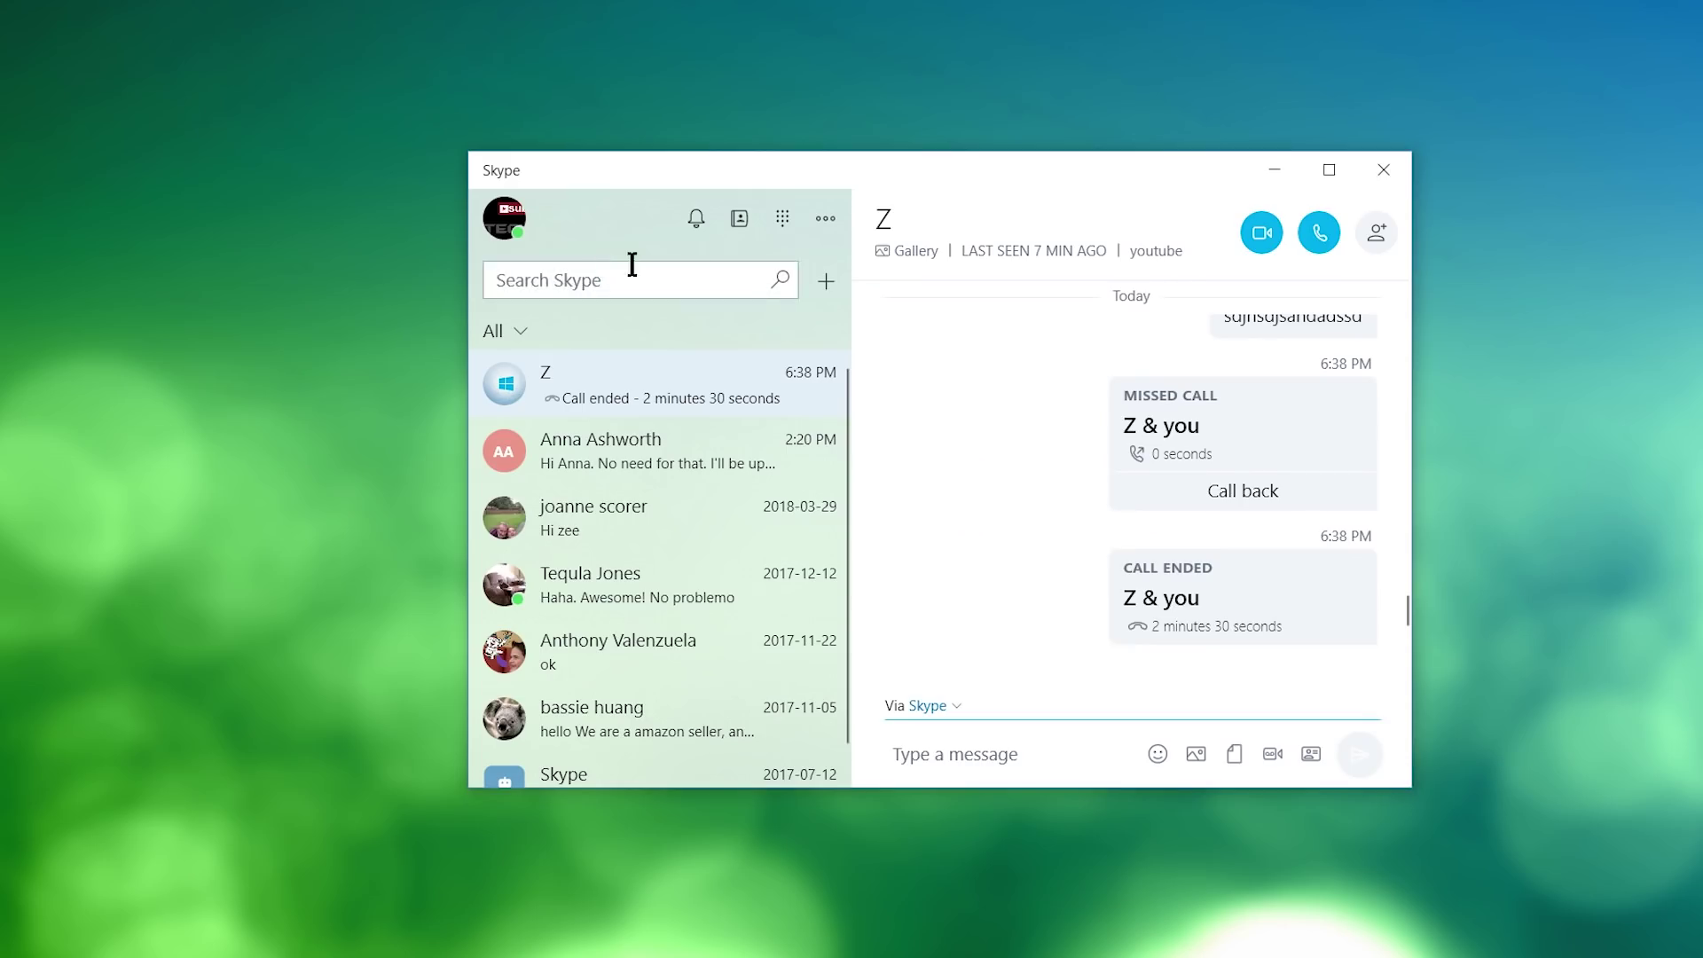
pyautogui.click(785, 223)
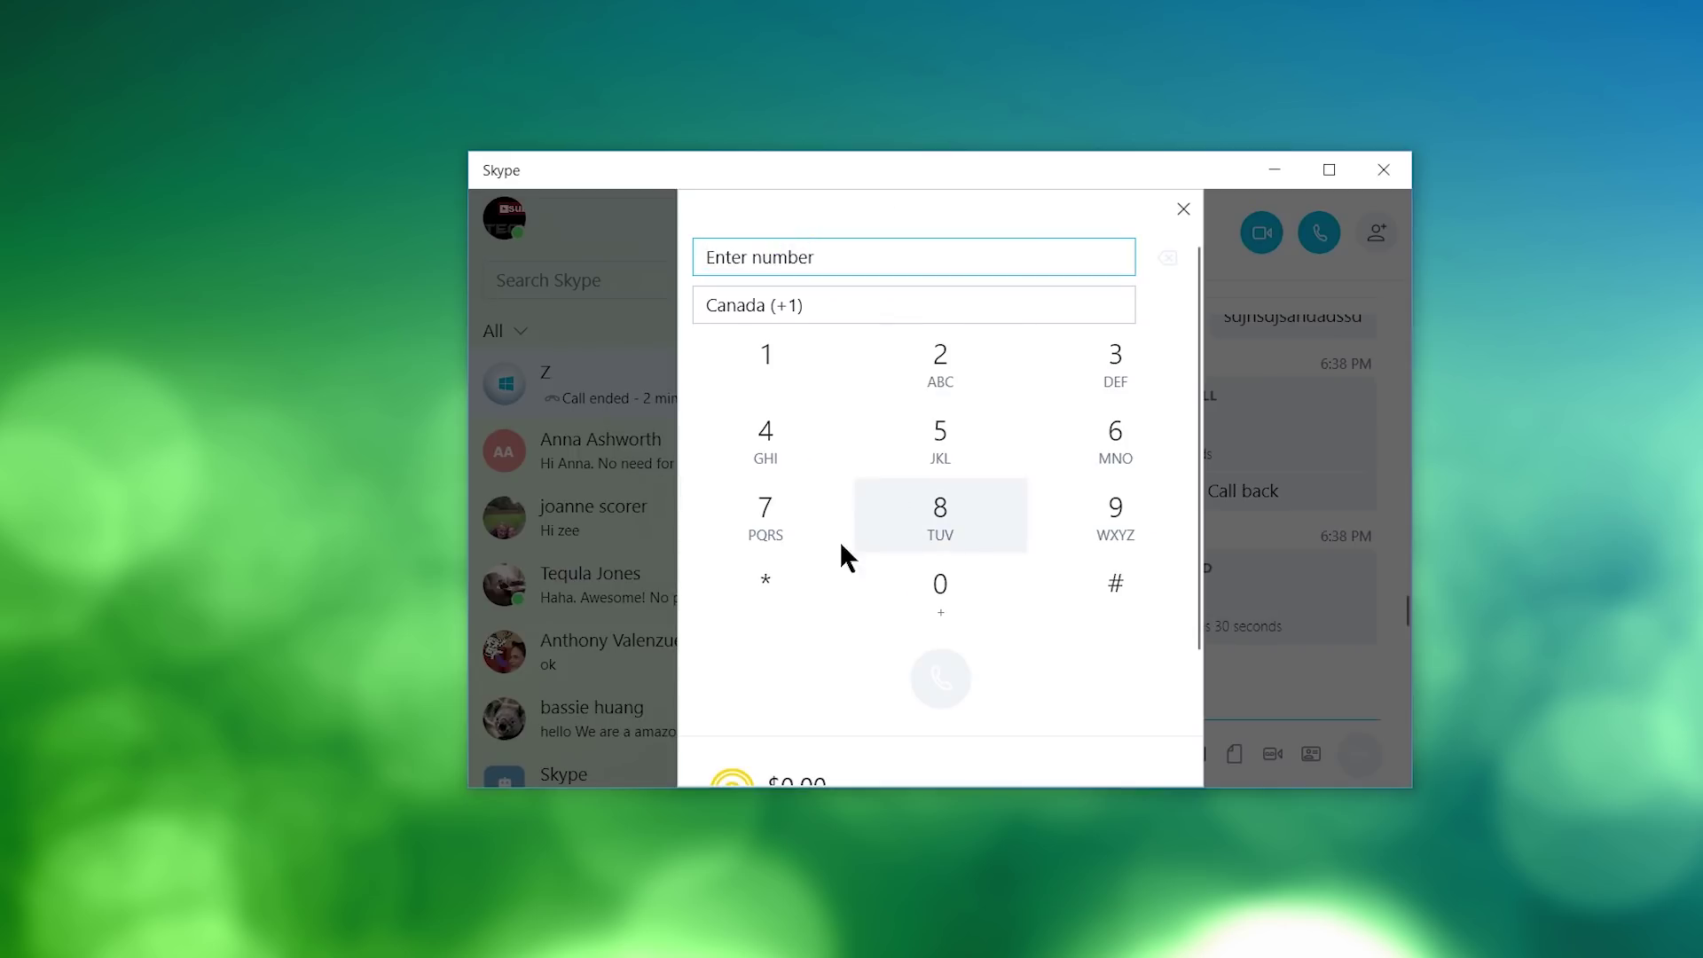
pyautogui.scroll(-2, 798, 563)
pyautogui.scroll(2, 887, 471)
pyautogui.scroll(-1, 874, 484)
pyautogui.scroll(1, 842, 444)
pyautogui.scroll(-2, 837, 401)
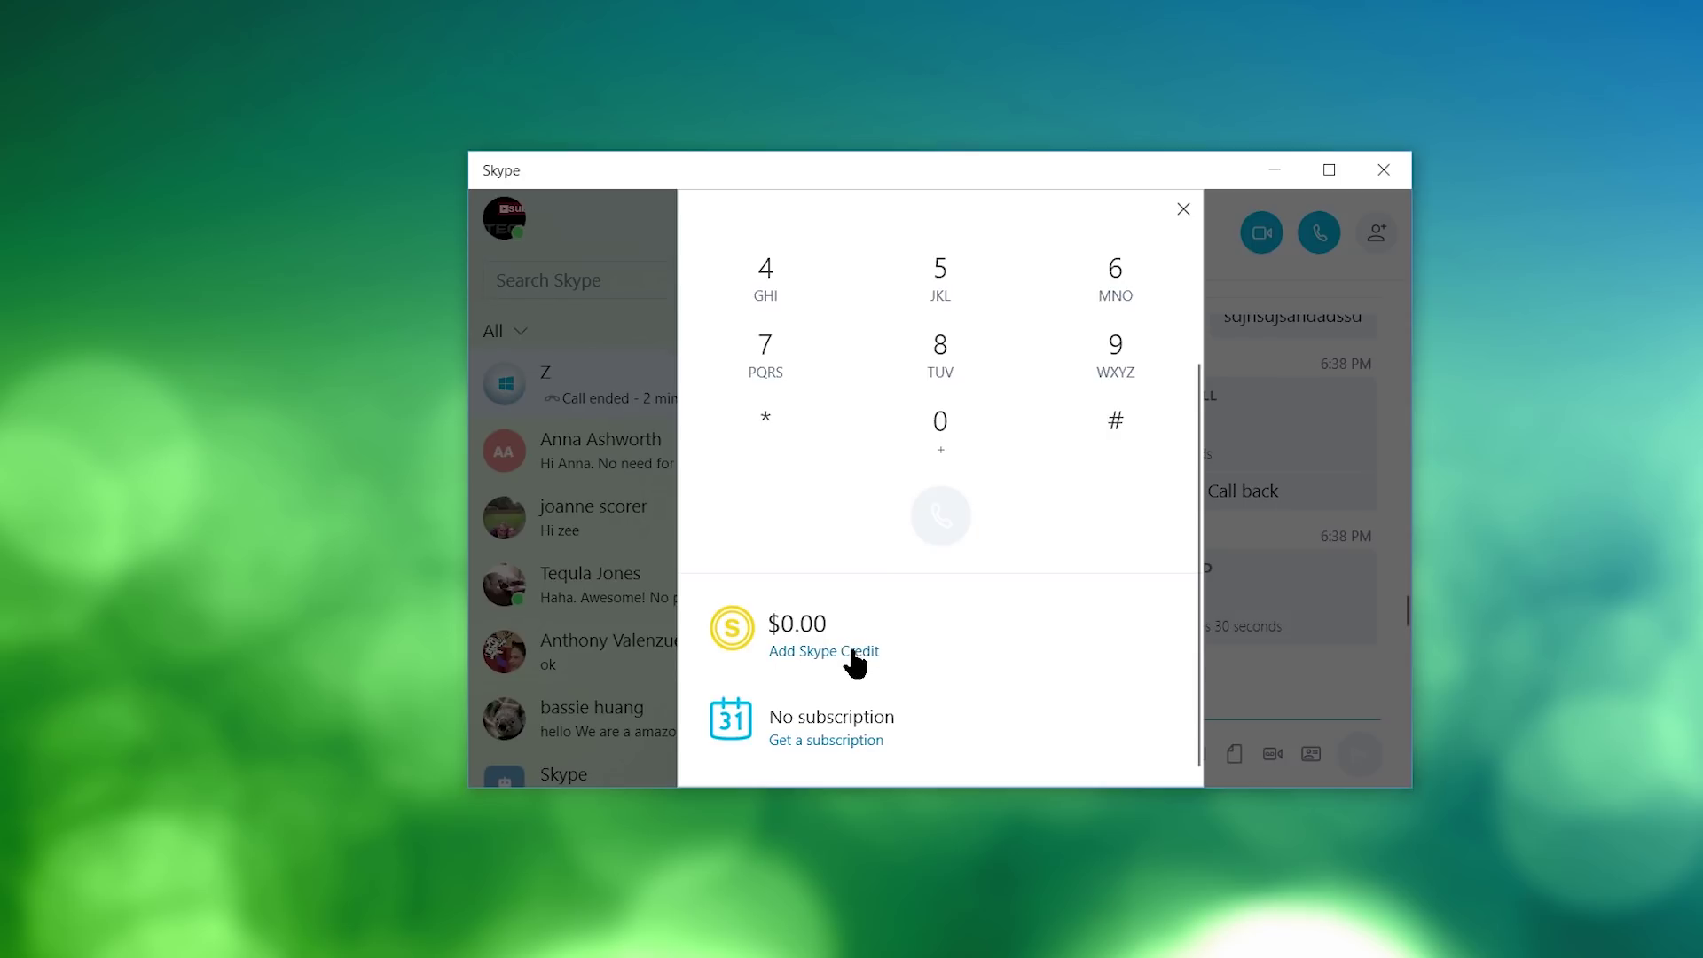
pyautogui.click(614, 321)
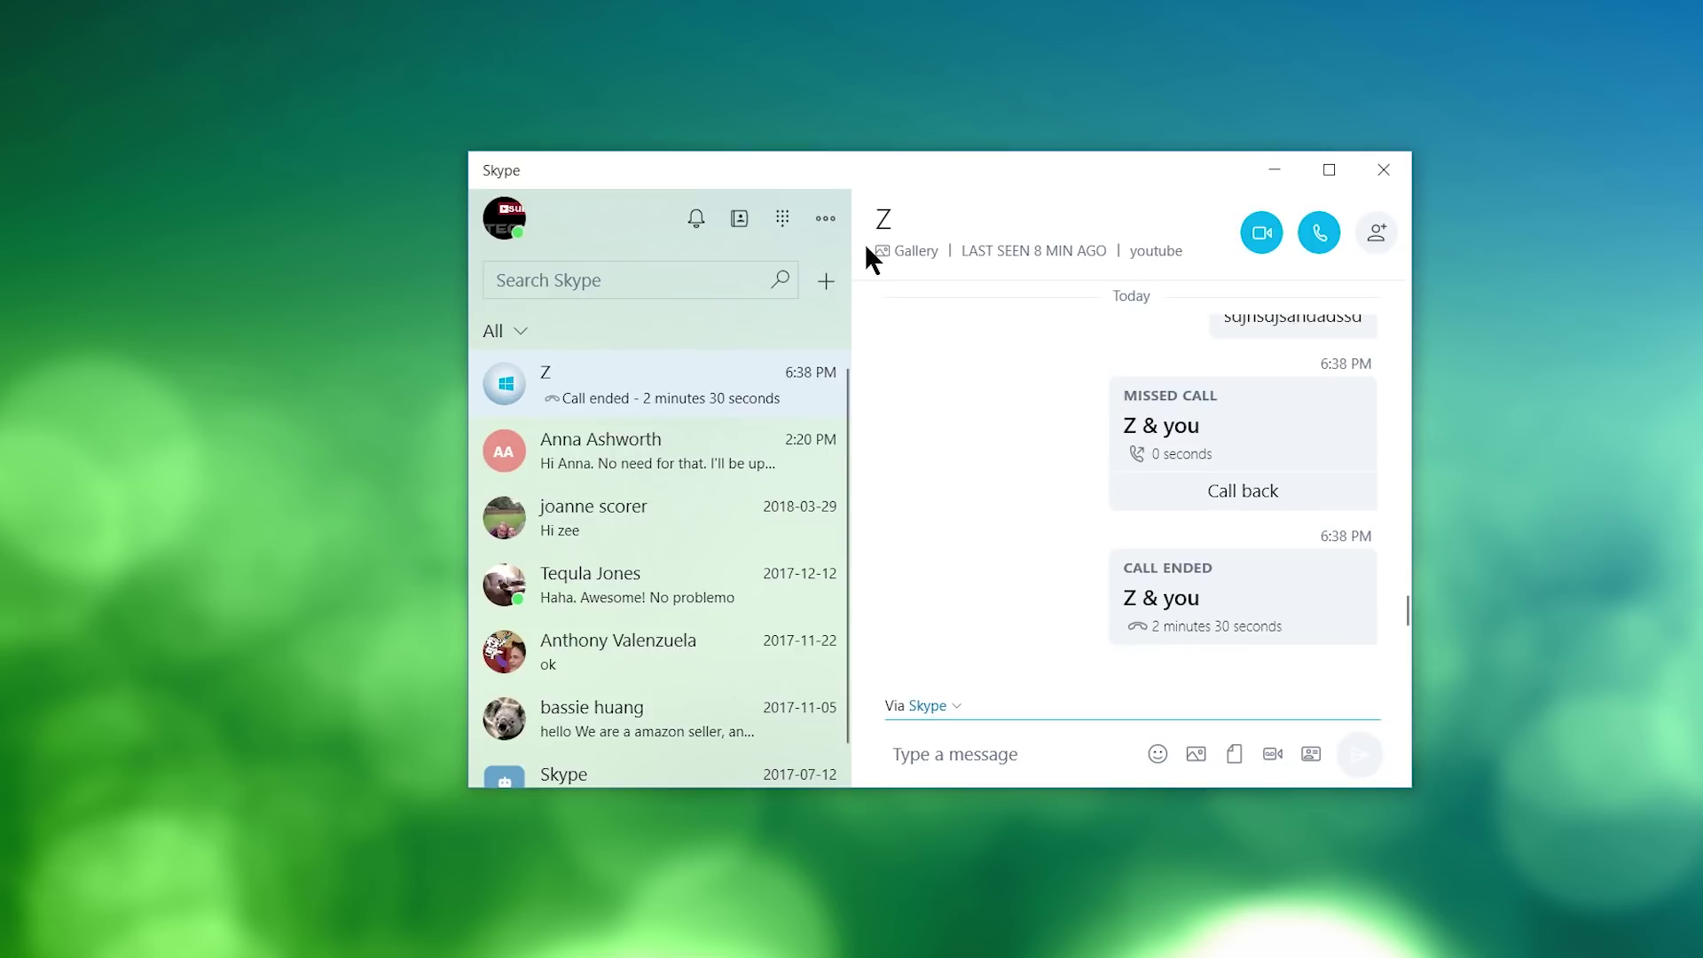
pyautogui.click(826, 220)
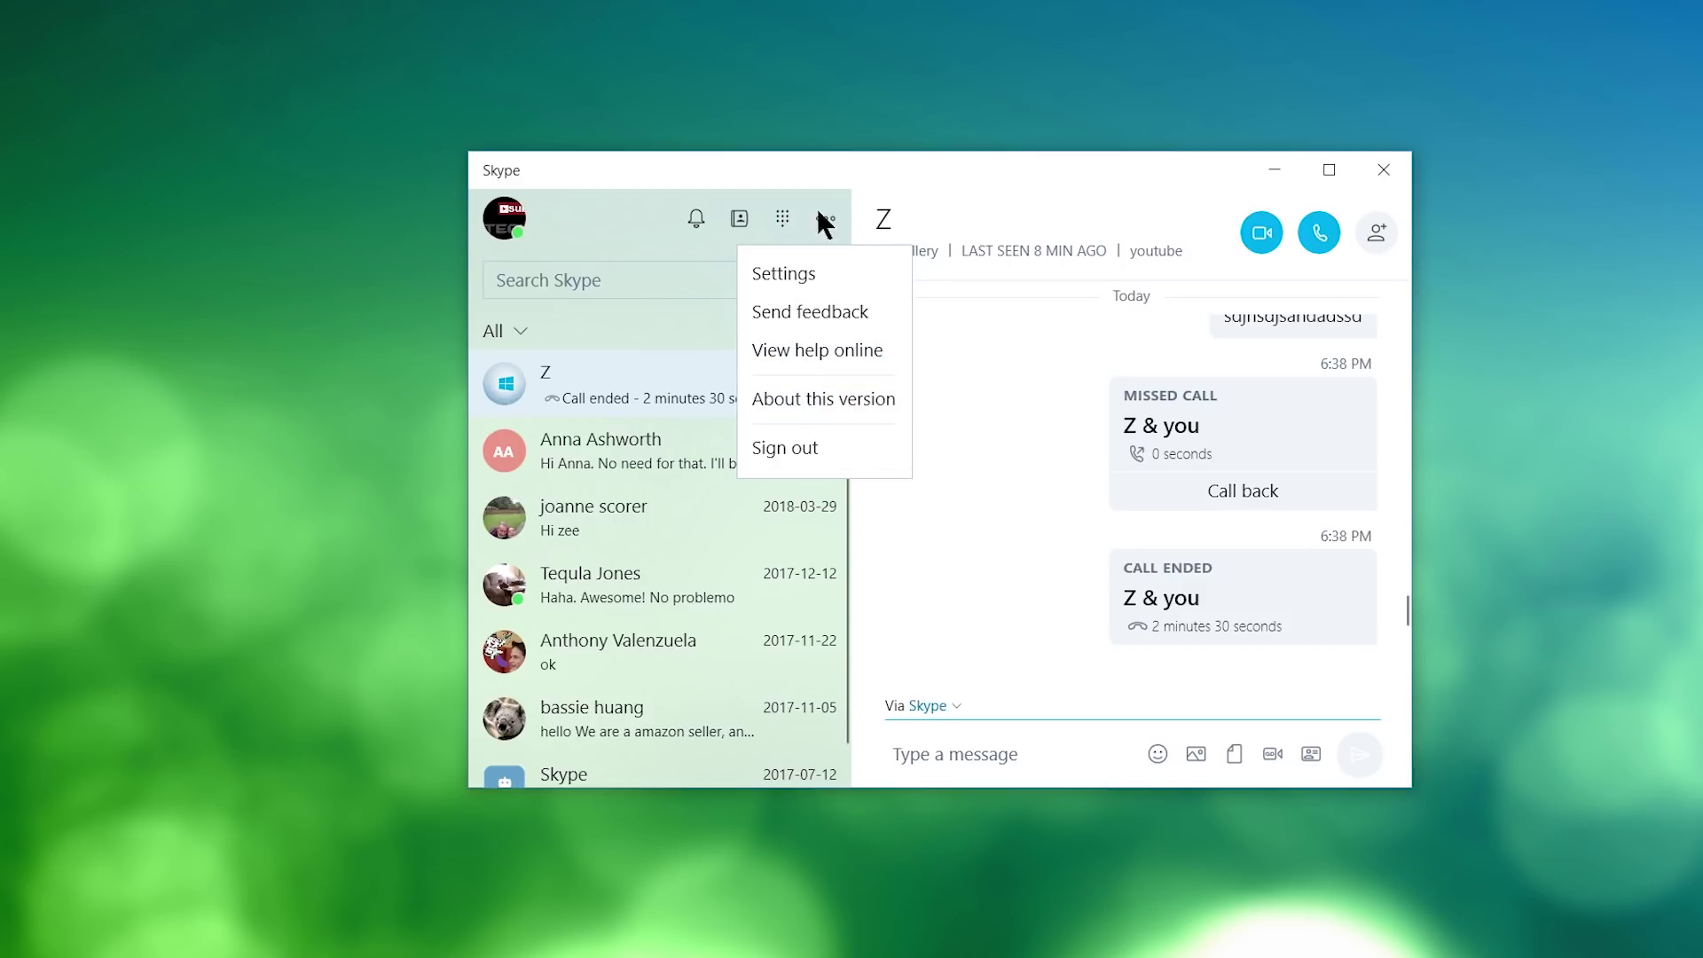
pyautogui.click(647, 256)
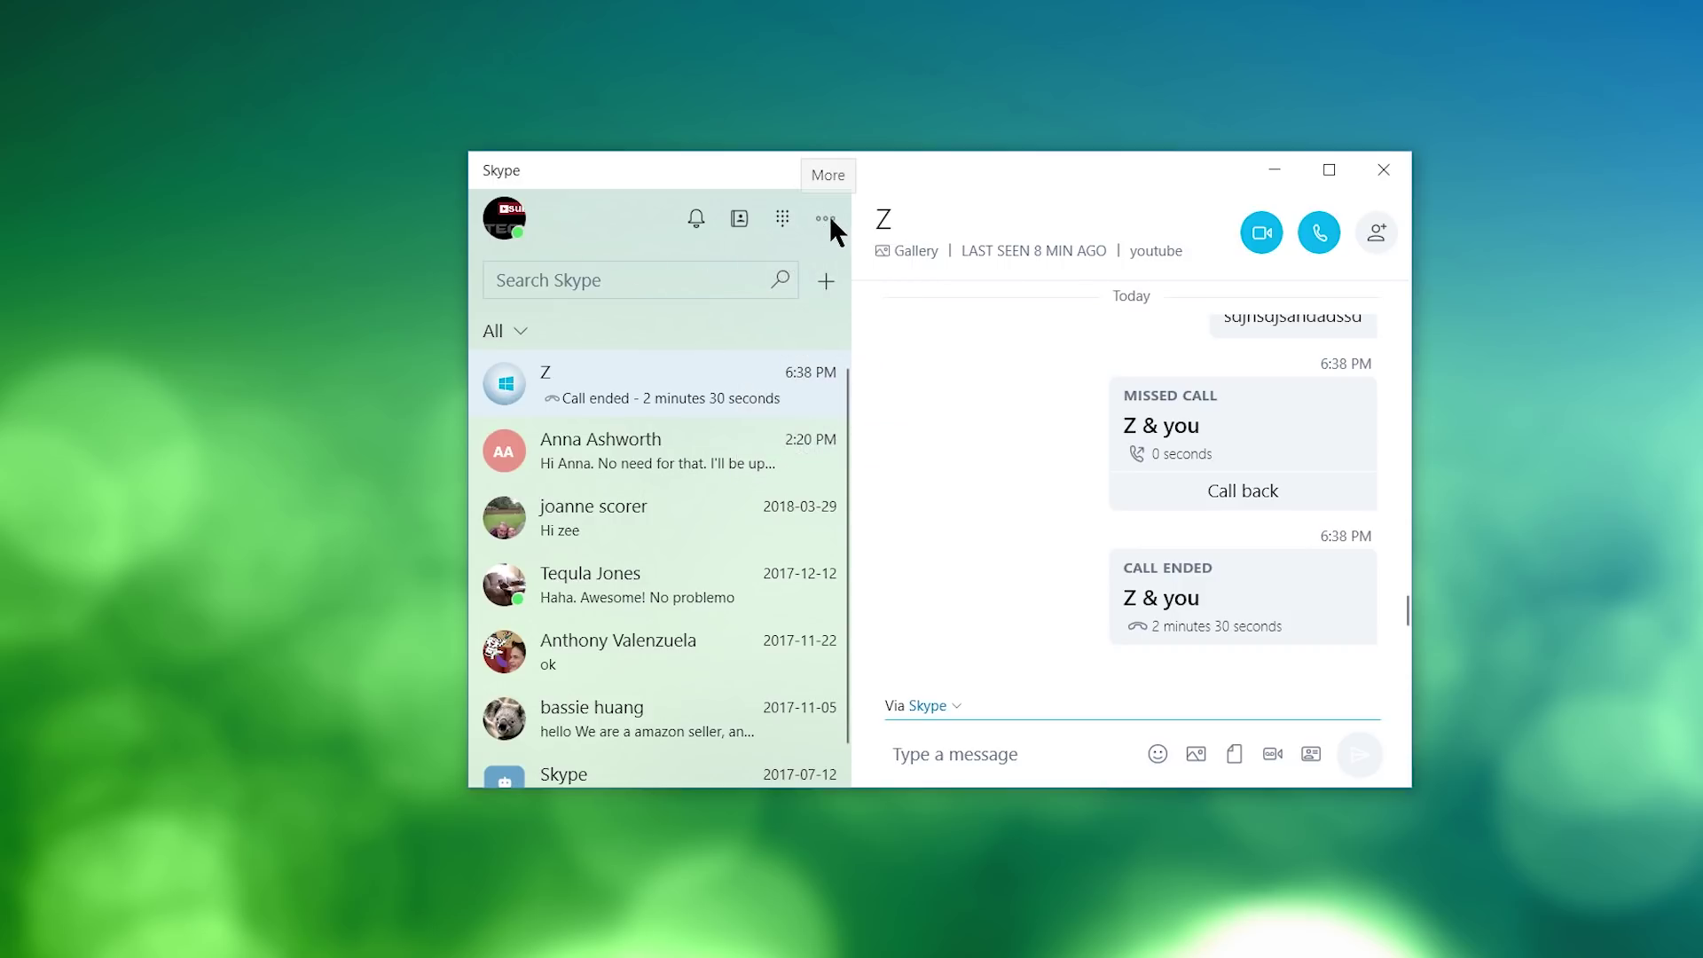
pyautogui.click(506, 226)
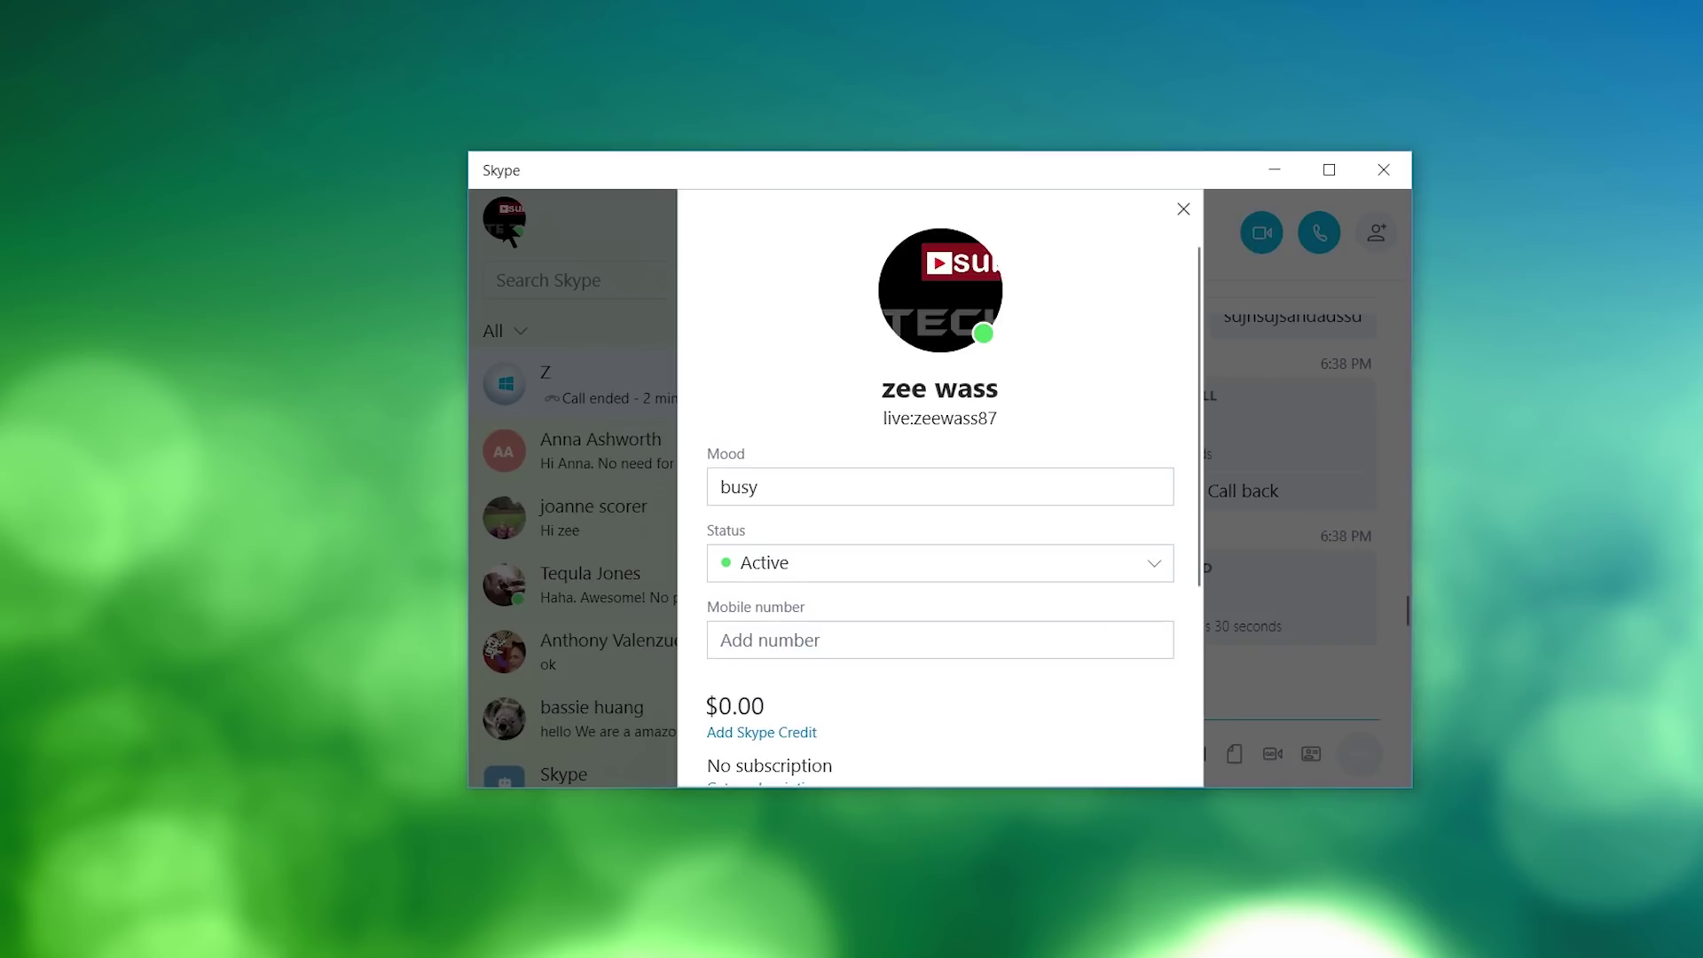
pyautogui.scroll(-3, 860, 462)
pyautogui.scroll(3, 865, 483)
pyautogui.scroll(-3, 803, 555)
pyautogui.click(621, 326)
pyautogui.click(827, 218)
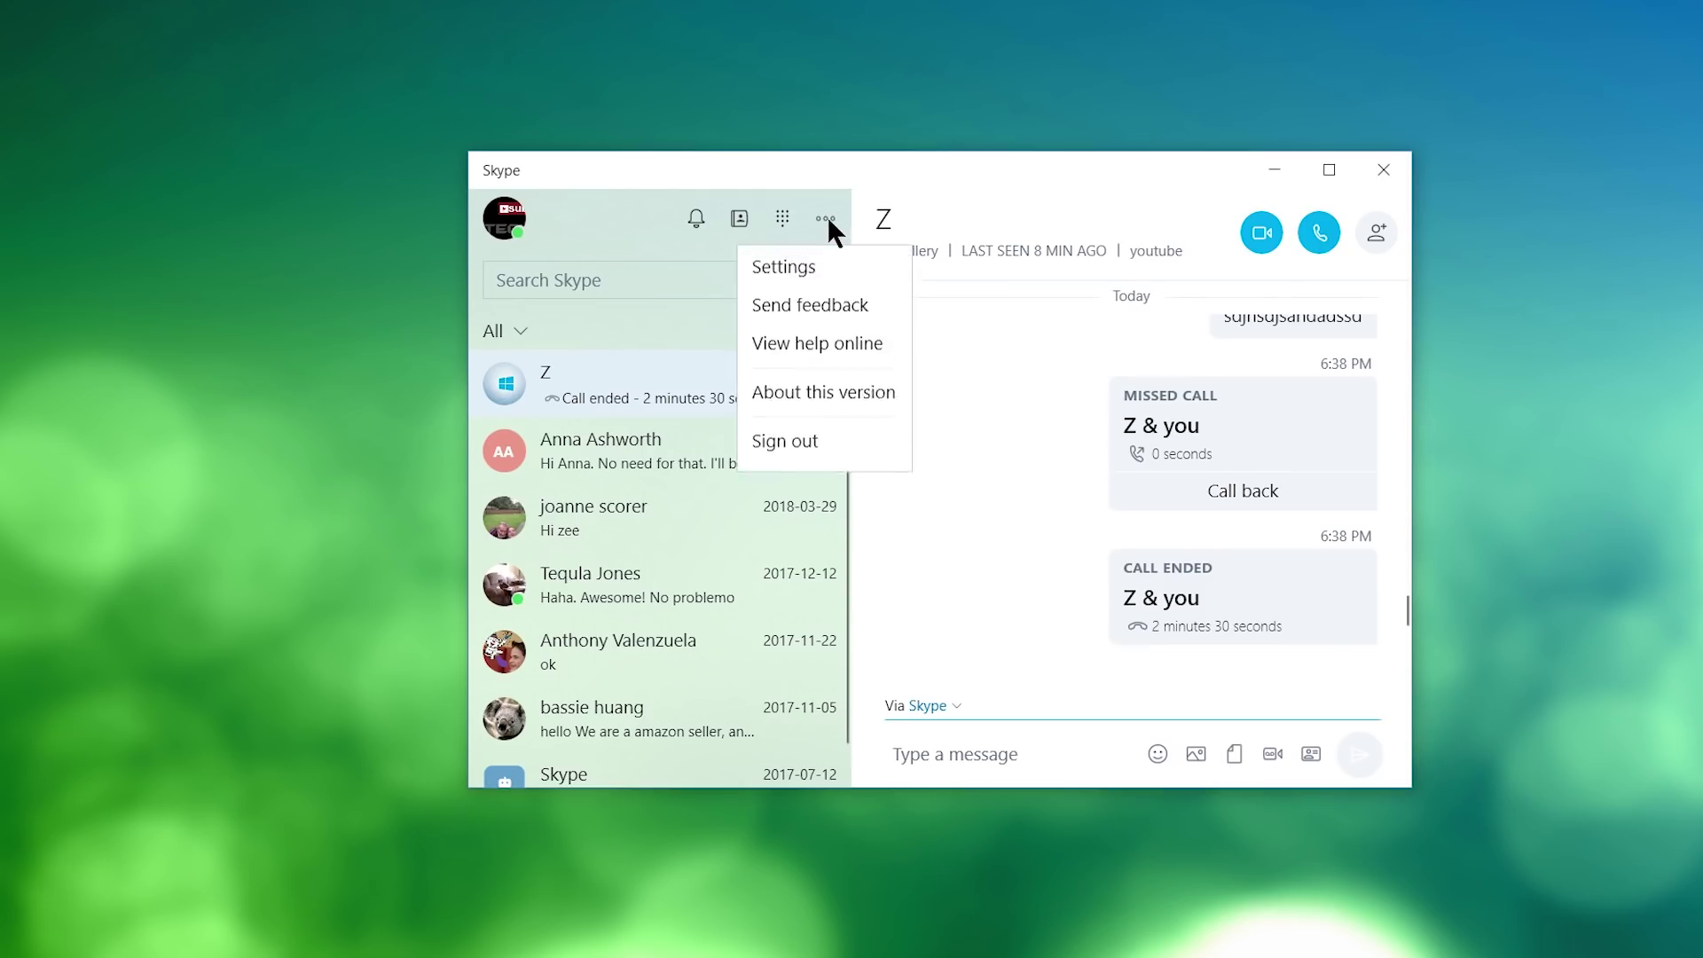
pyautogui.click(813, 398)
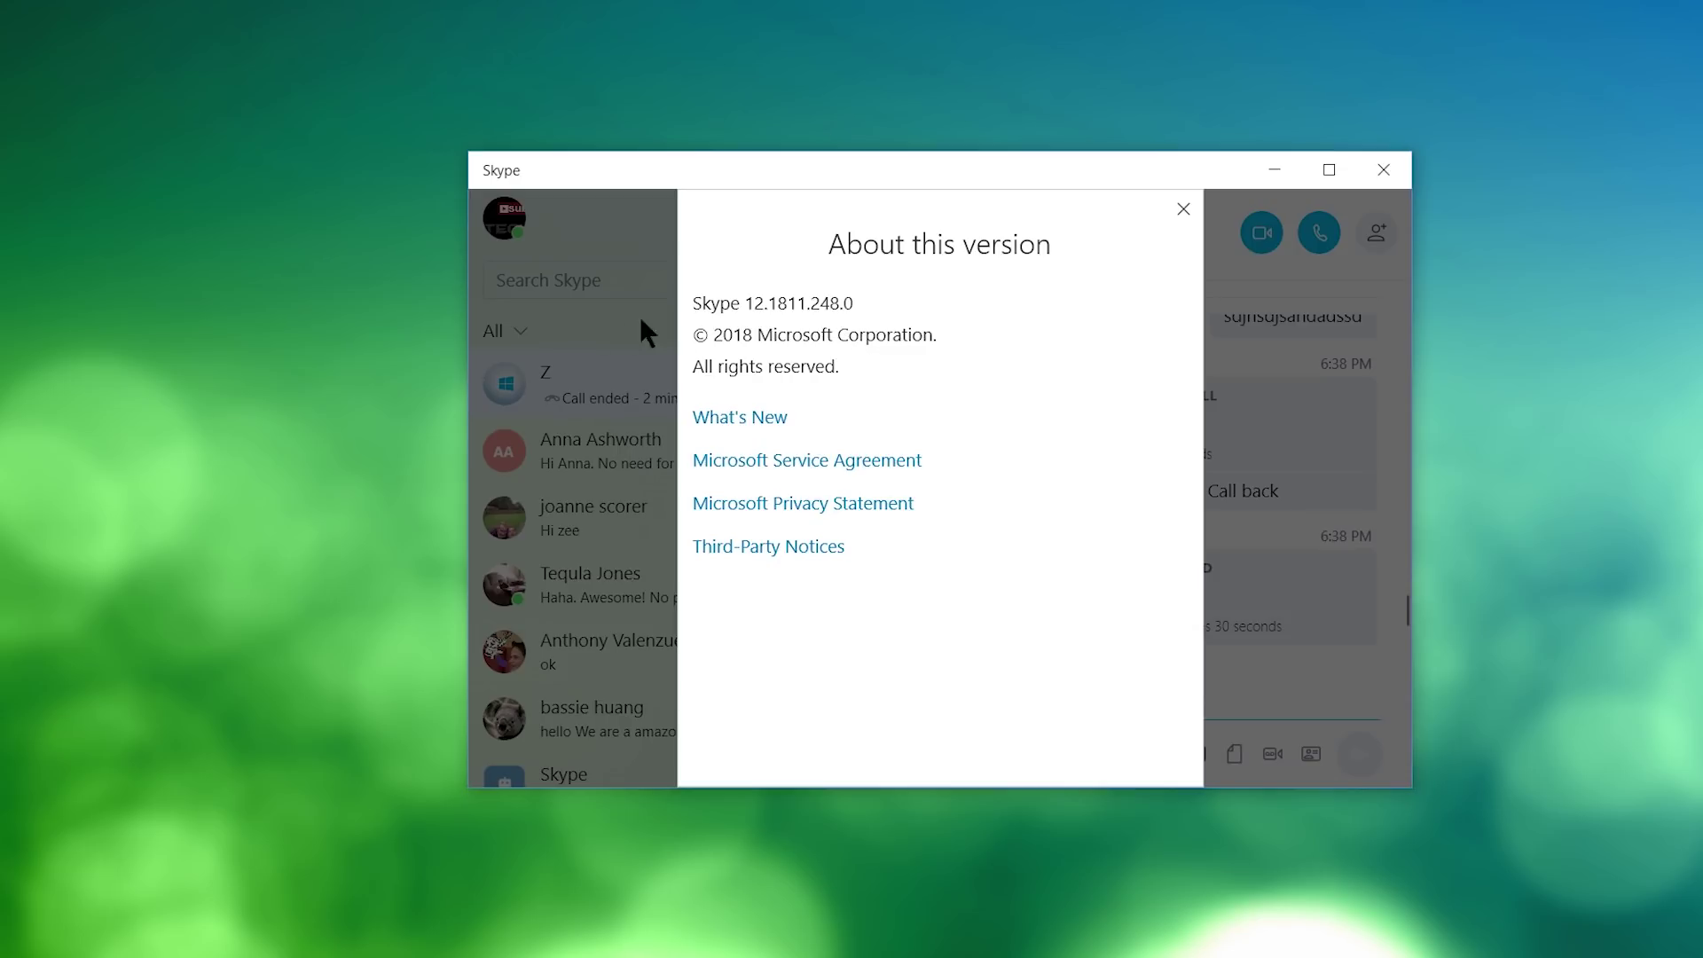
pyautogui.click(592, 344)
pyautogui.click(826, 219)
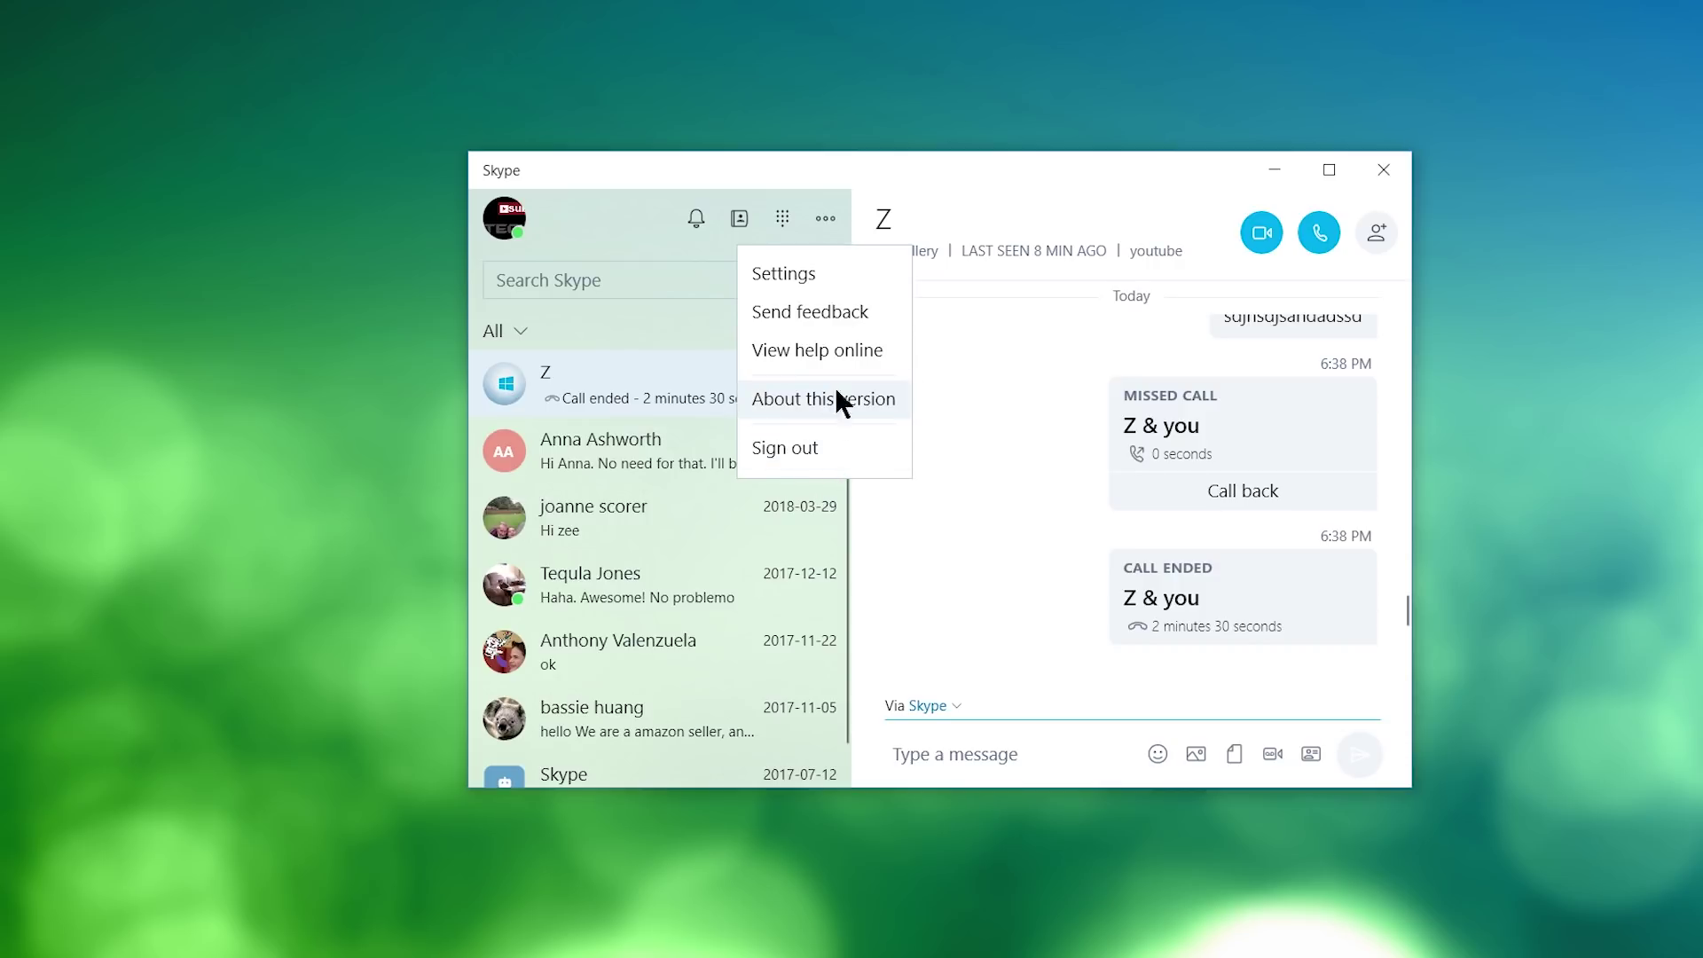
pyautogui.click(699, 293)
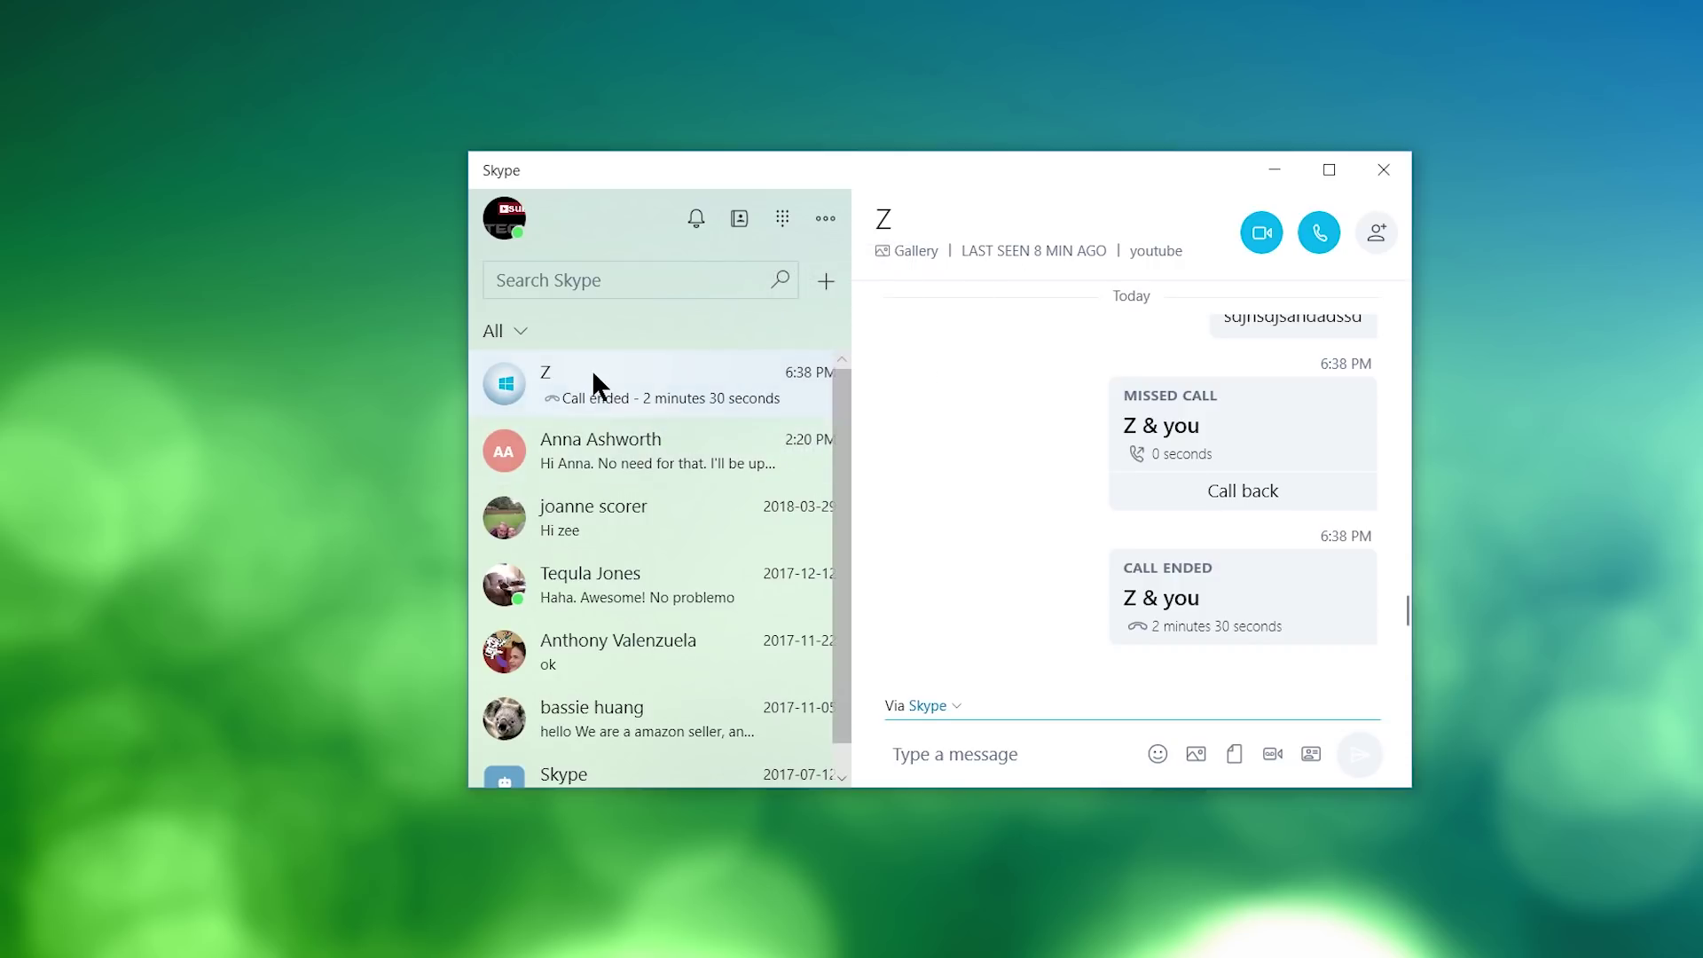
# Add the second chat's contact to Favourites, then remove them from Favourites.
pyautogui.rightClick(565, 435)
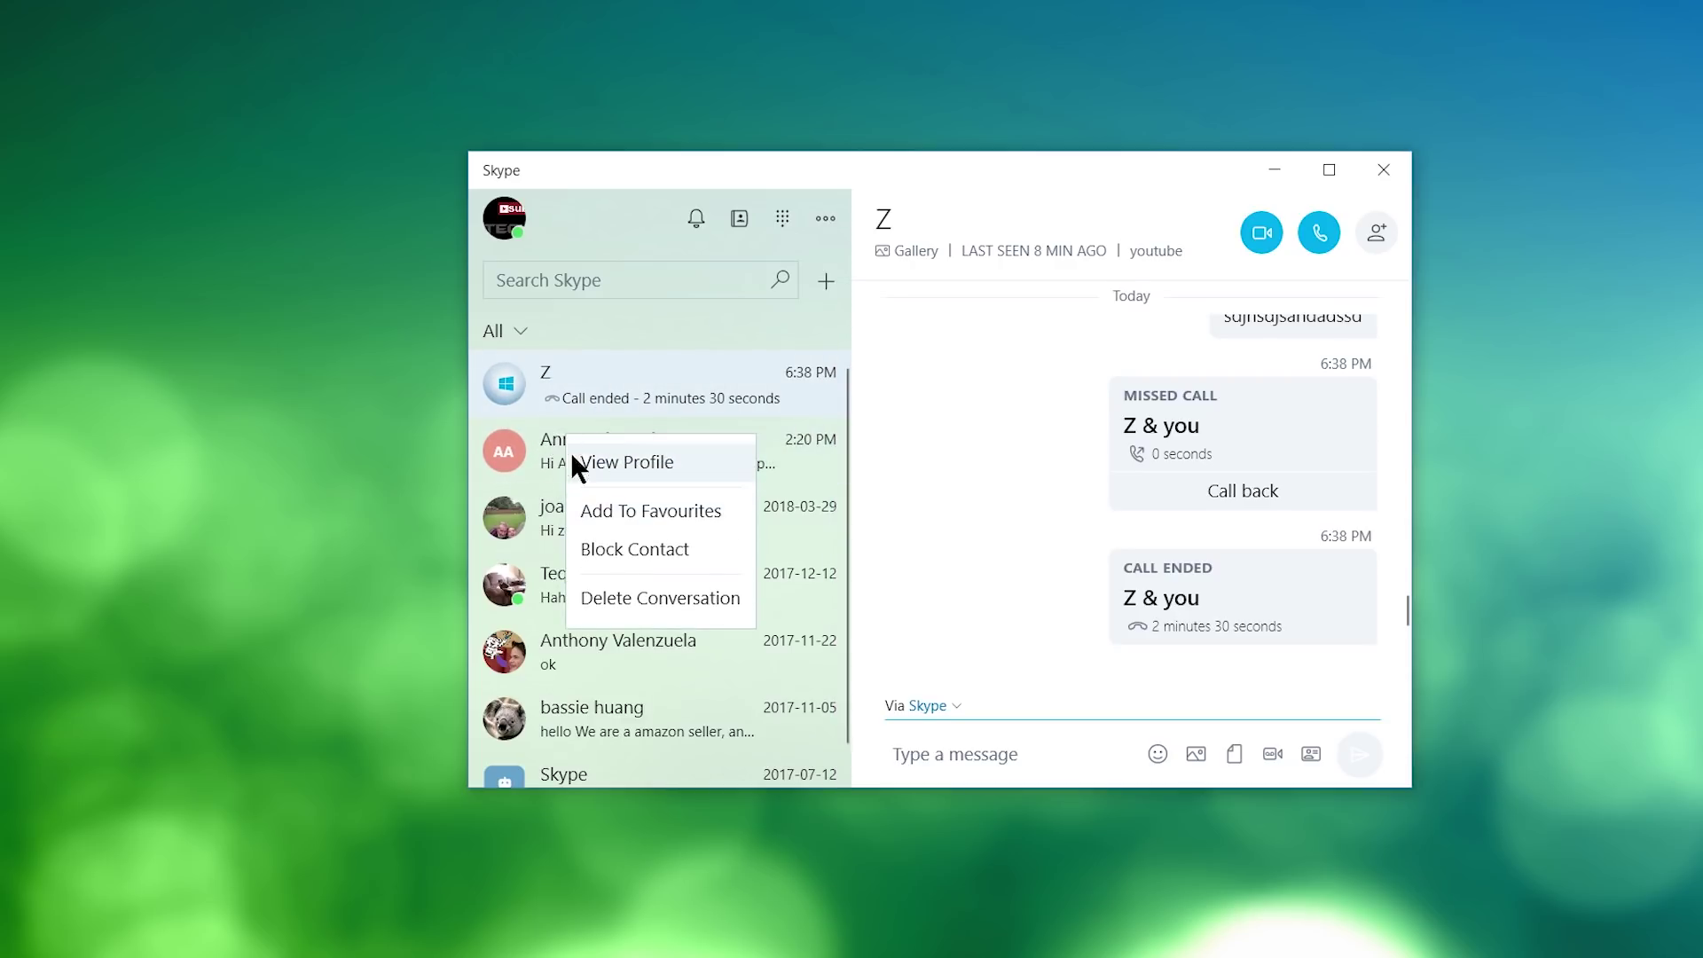
pyautogui.rightClick(534, 439)
pyautogui.rightClick(534, 439)
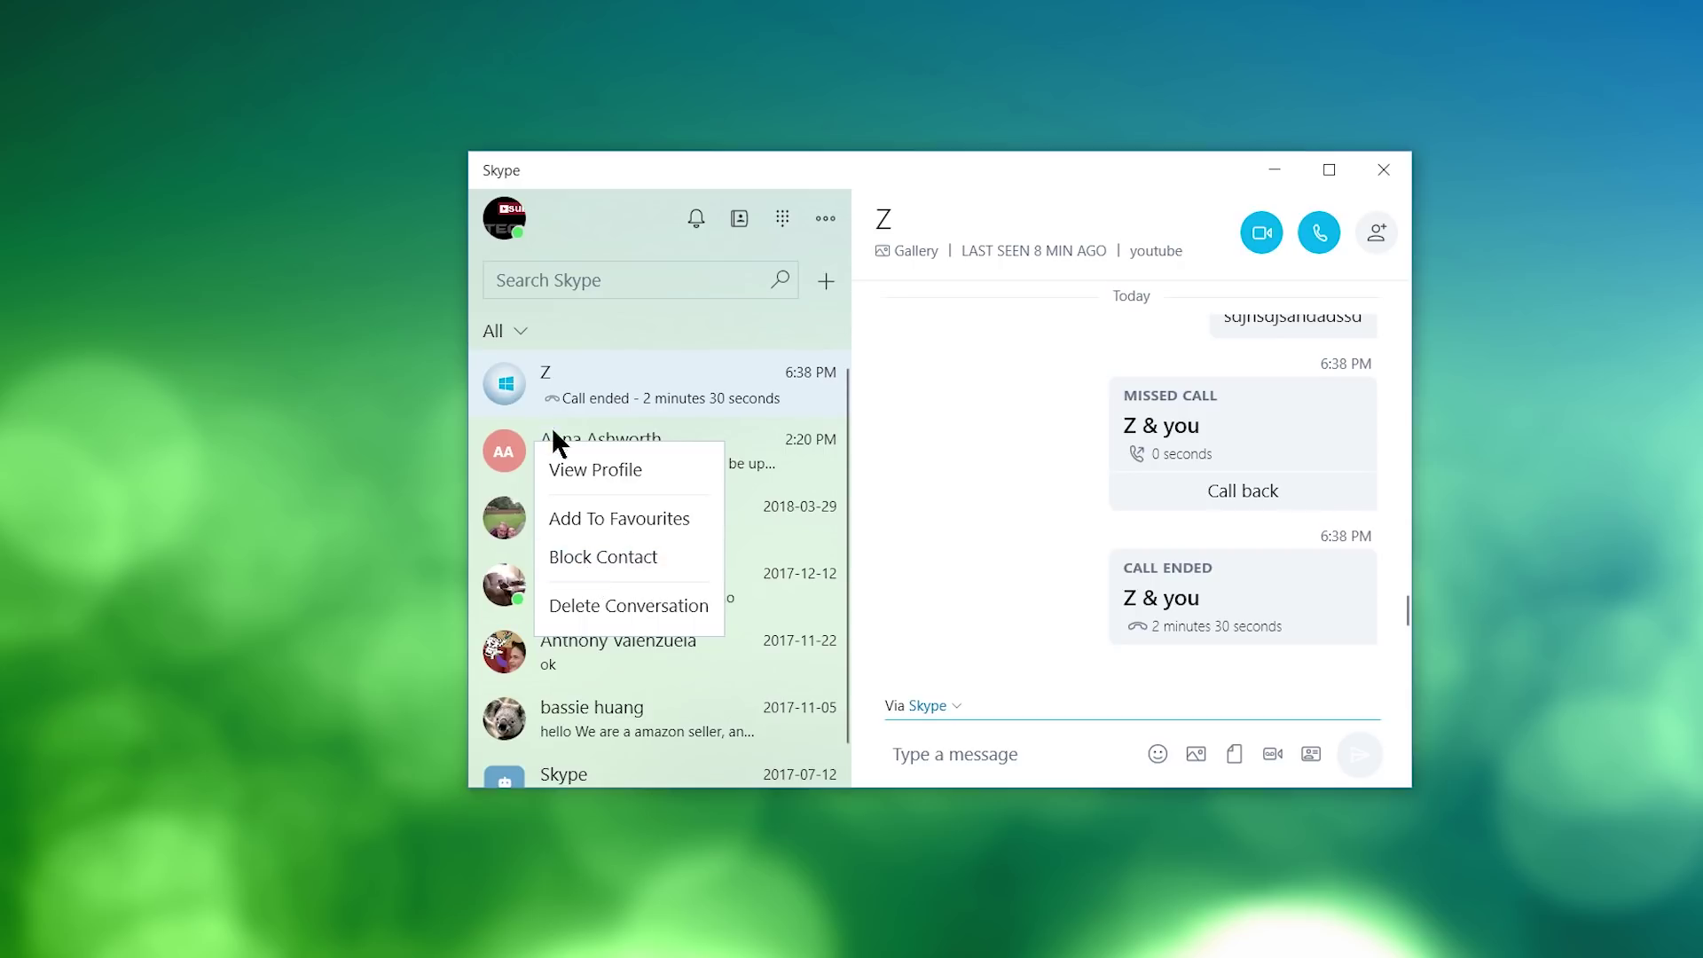
pyautogui.click(612, 518)
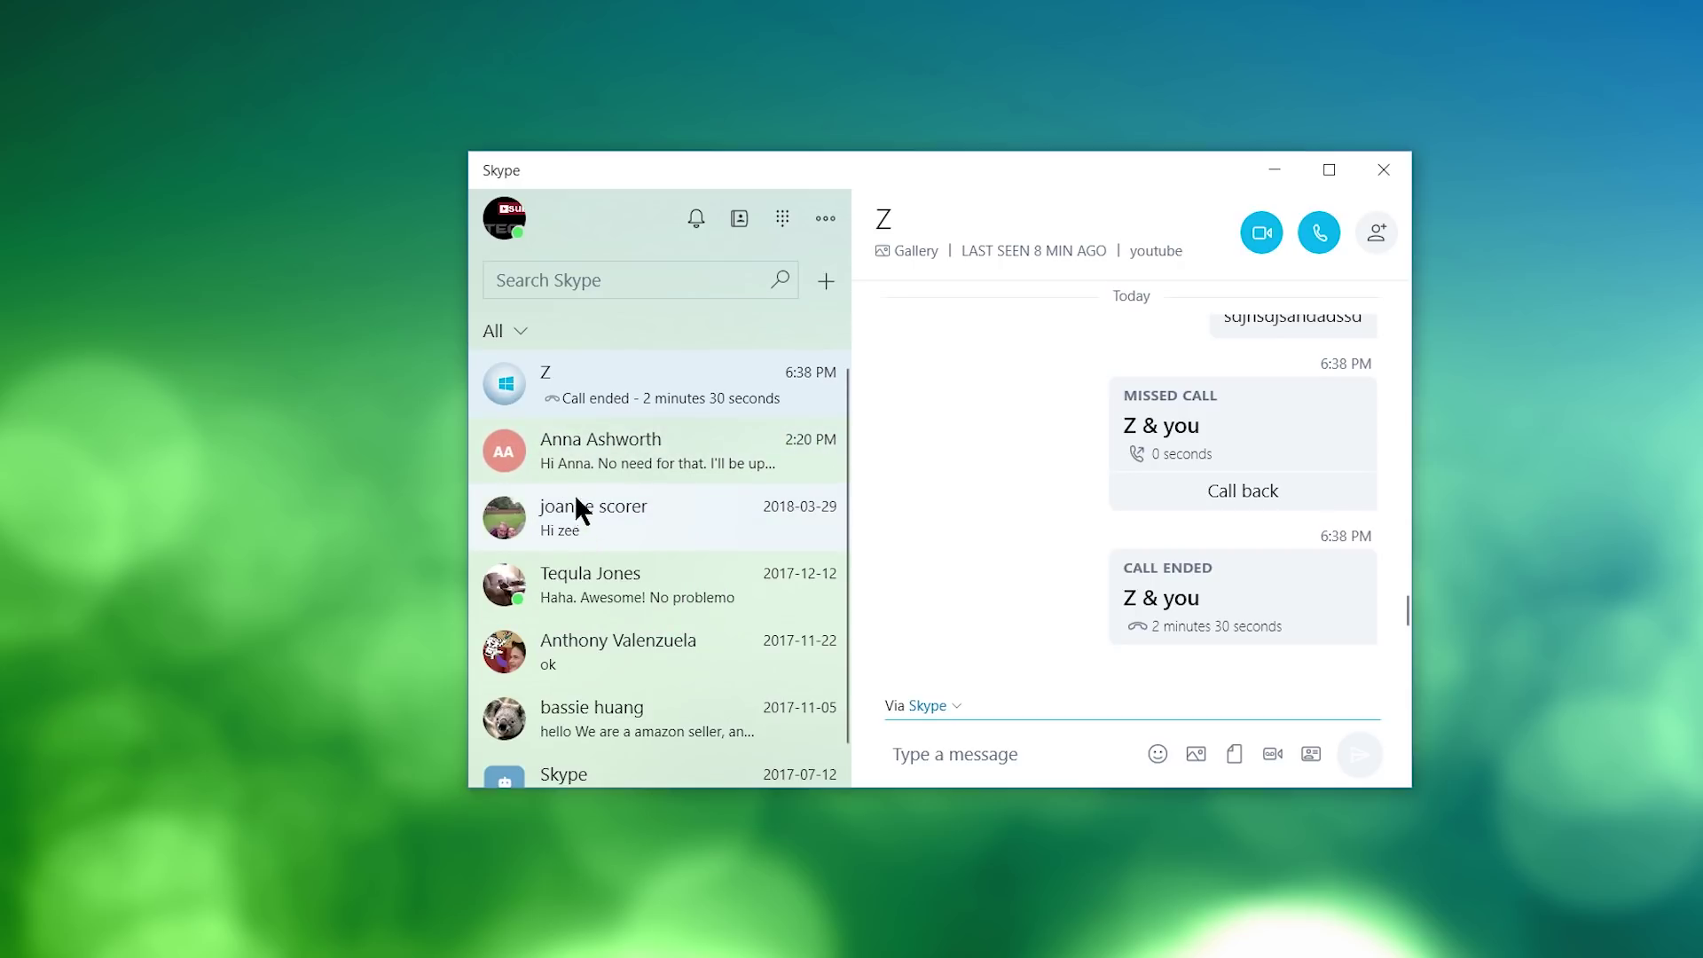
pyautogui.rightClick(582, 436)
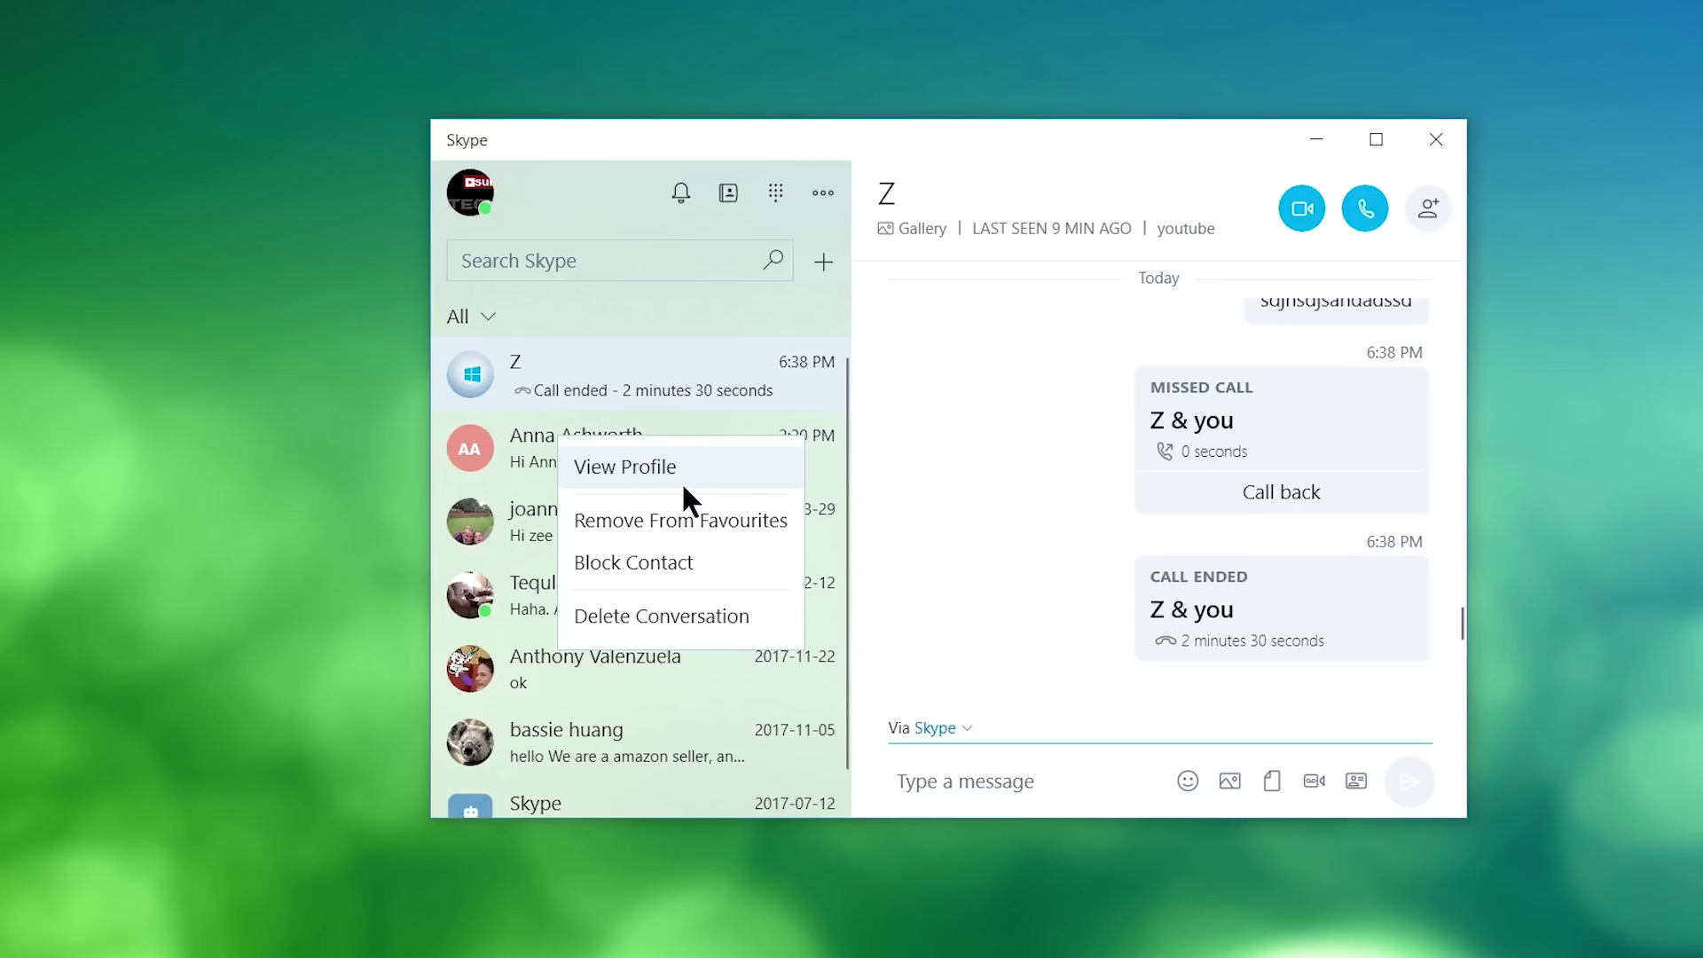
pyautogui.click(667, 531)
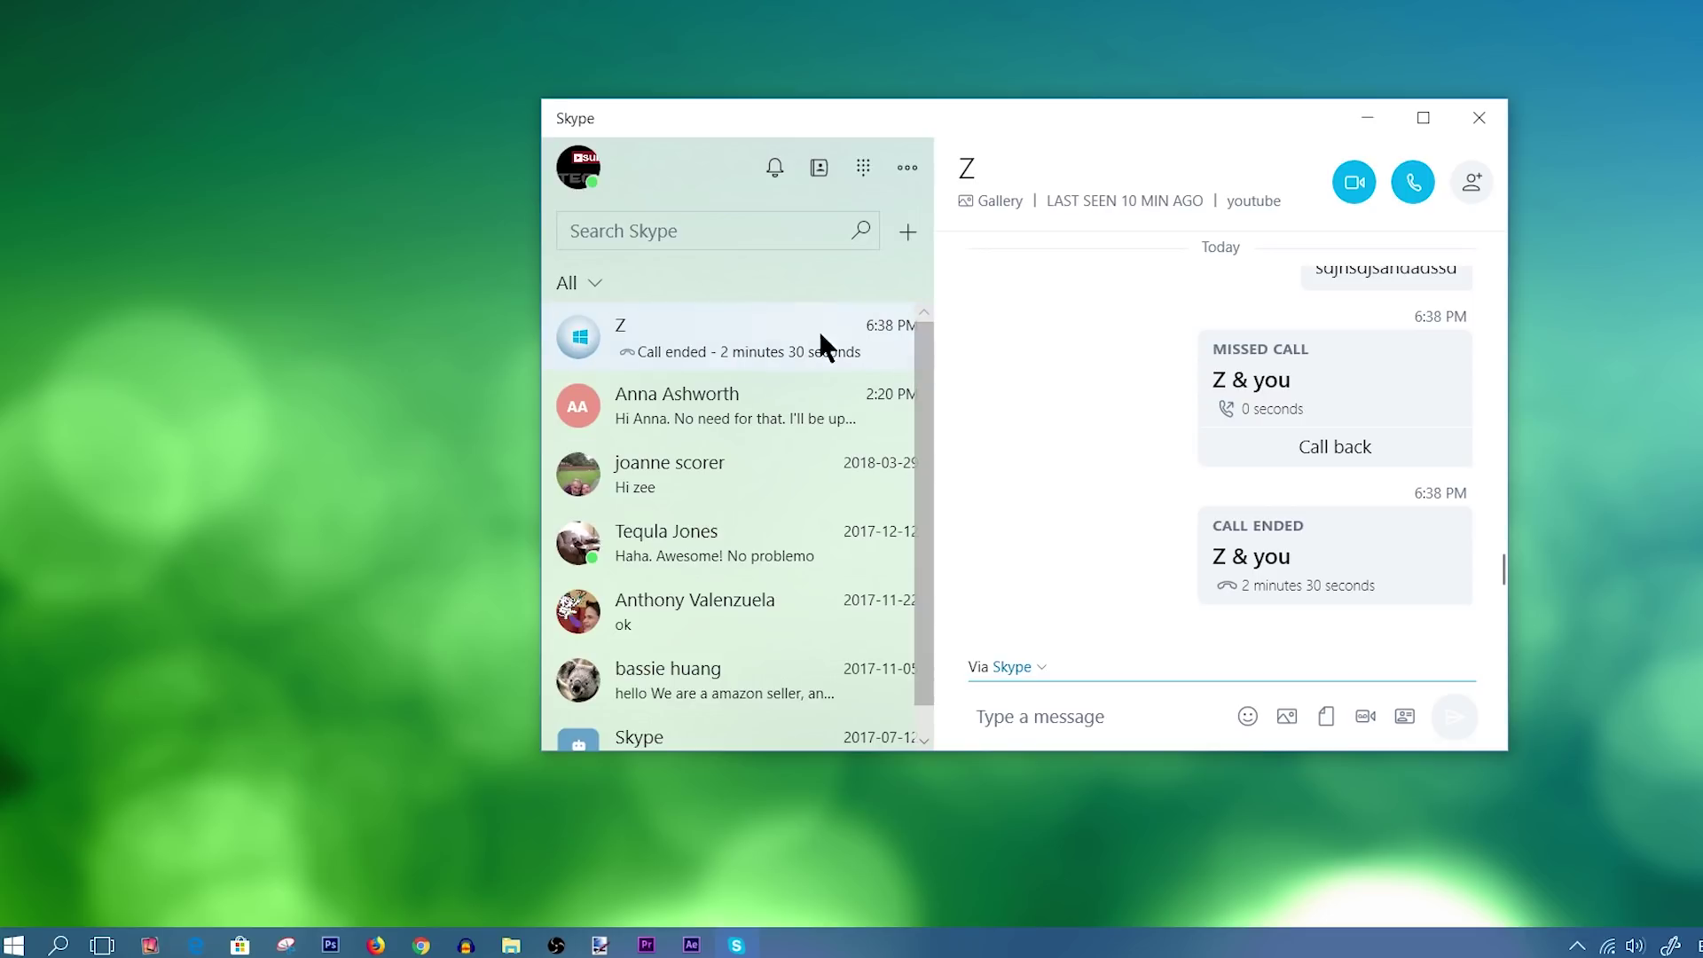
pyautogui.scroll(-1, 811, 408)
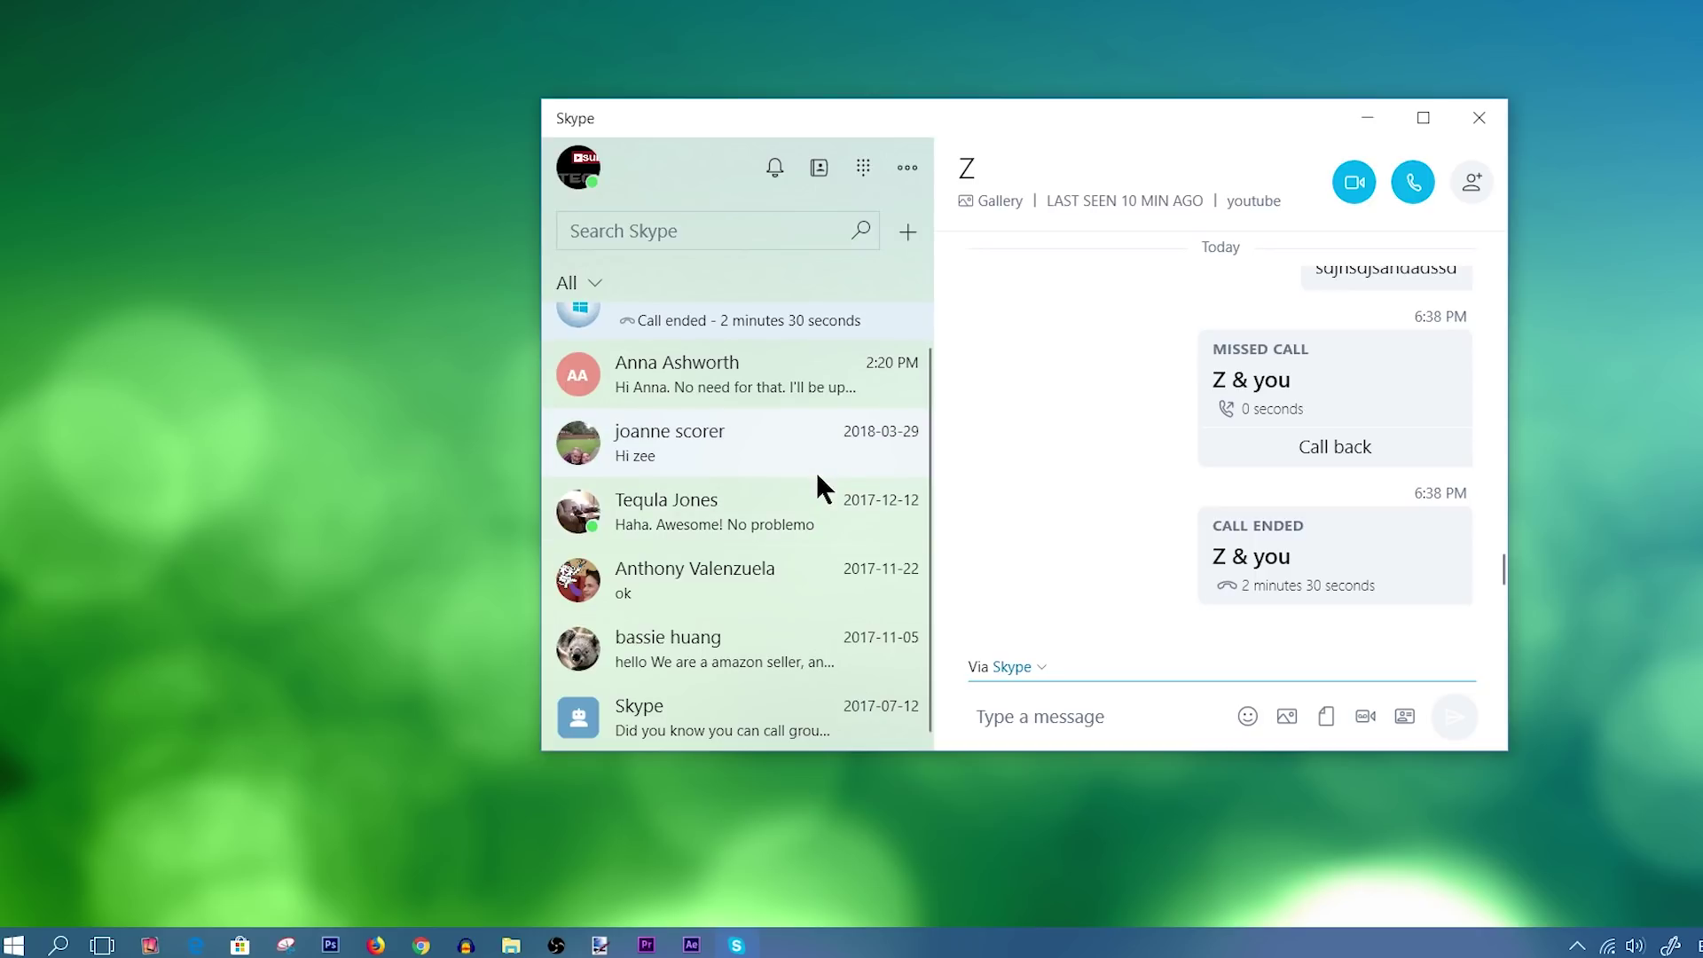
pyautogui.scroll(1, 816, 472)
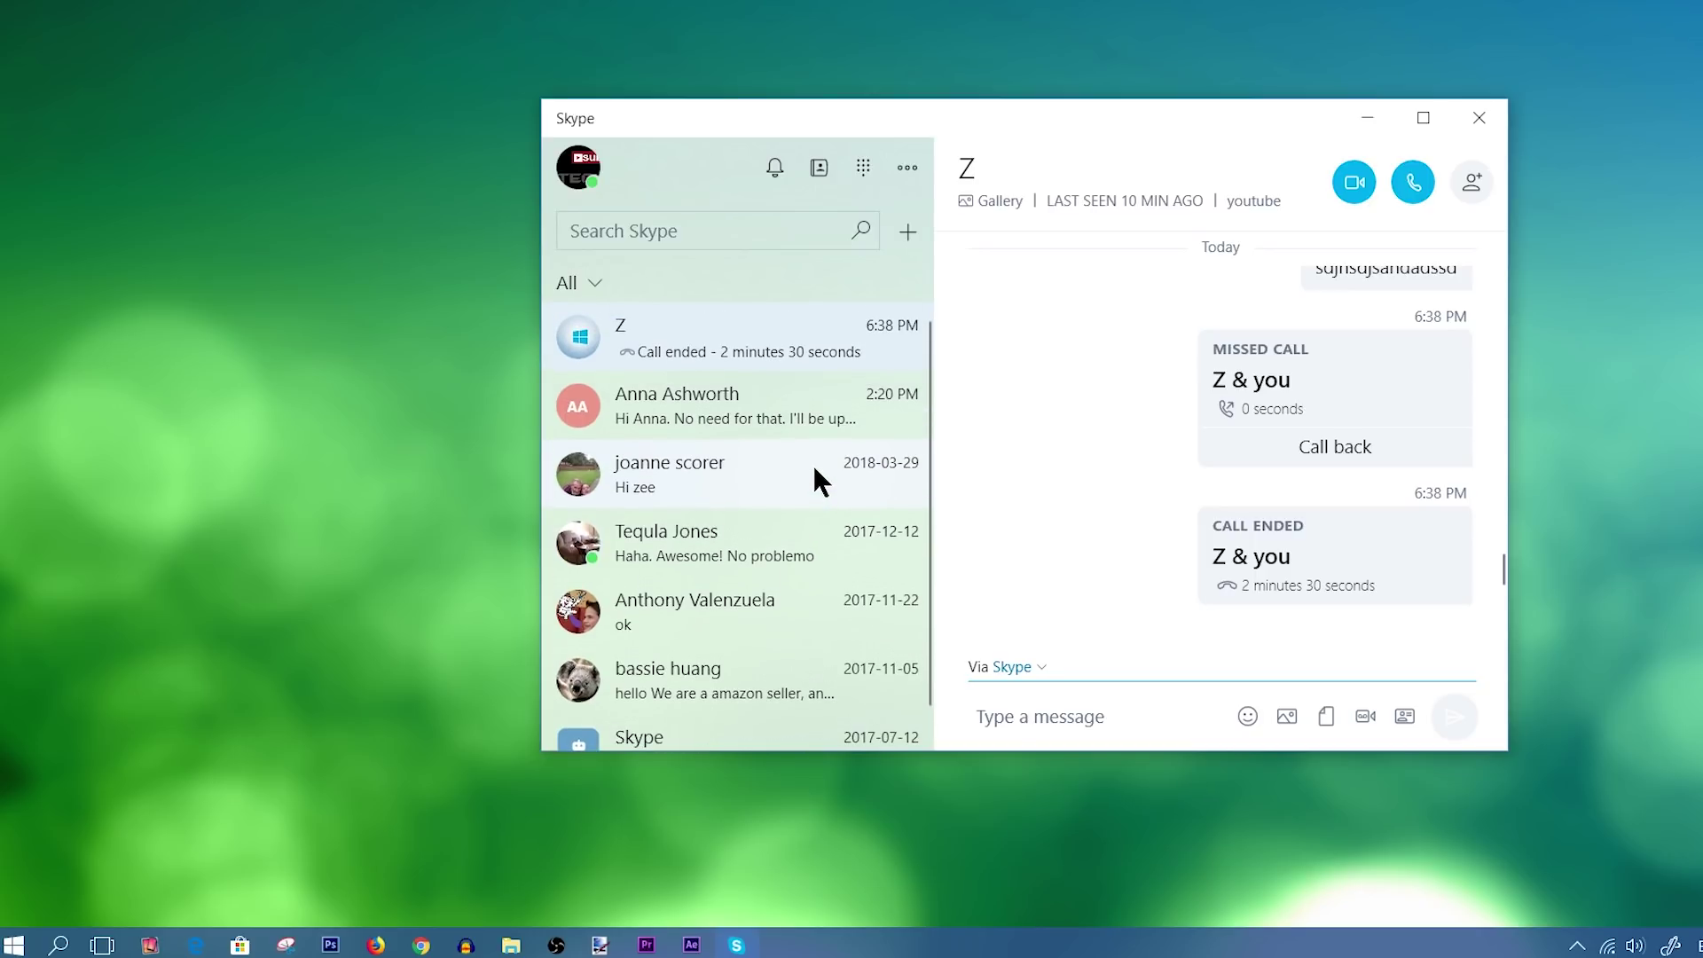